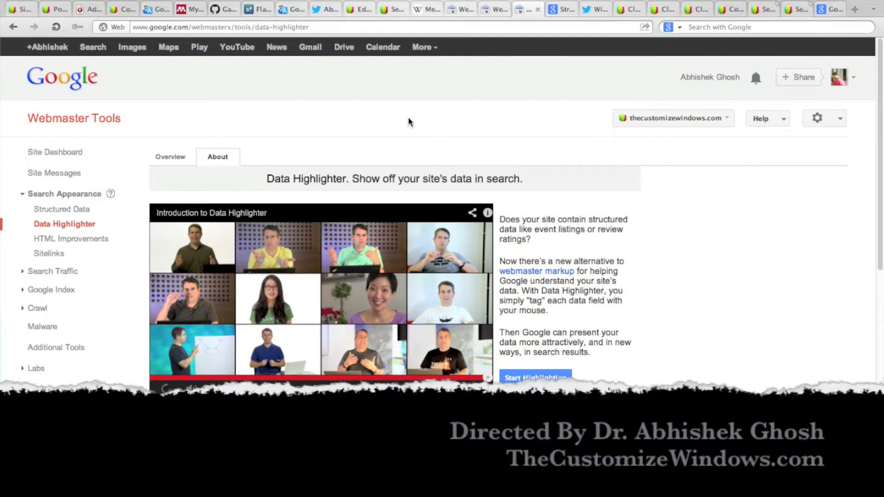
Review the Data Highlighter introduction page, including the rich search result examples and the page tagging sections
scroll(138, 221, "down", 3)
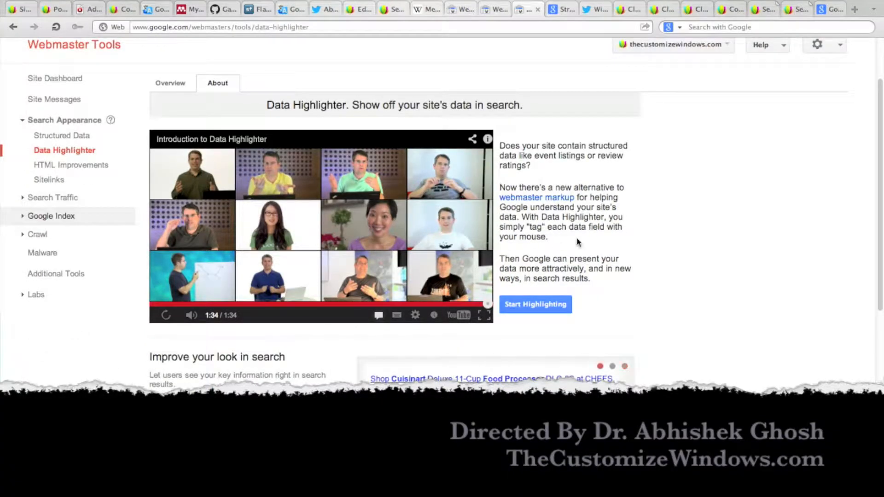
scroll(41, 237, "down", 1)
scroll(45, 238, "up", 2)
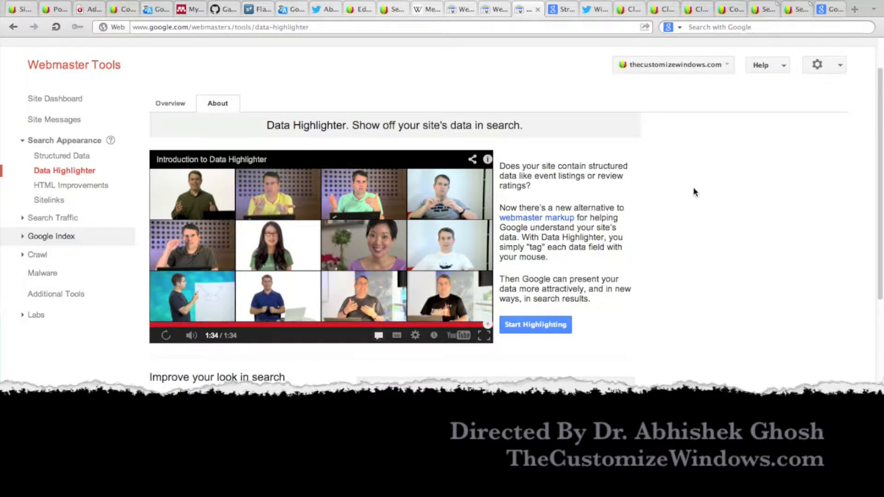
scroll(778, 270, "down", 8)
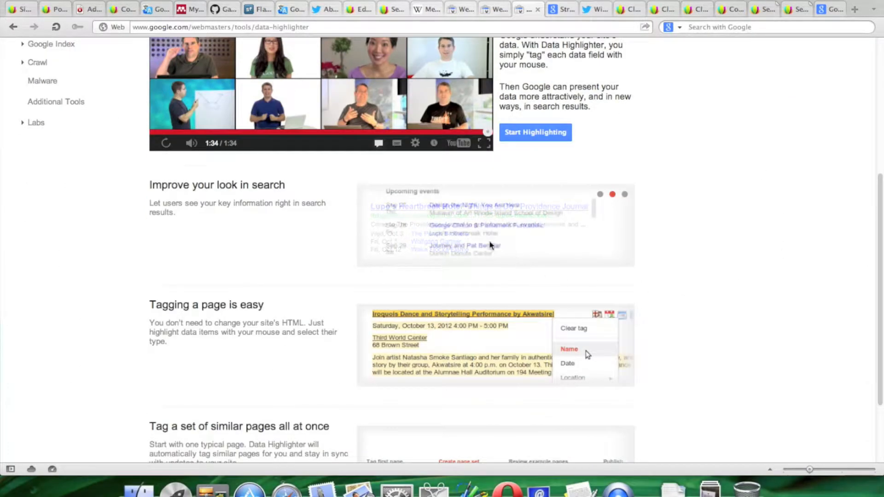
left_click(624, 194)
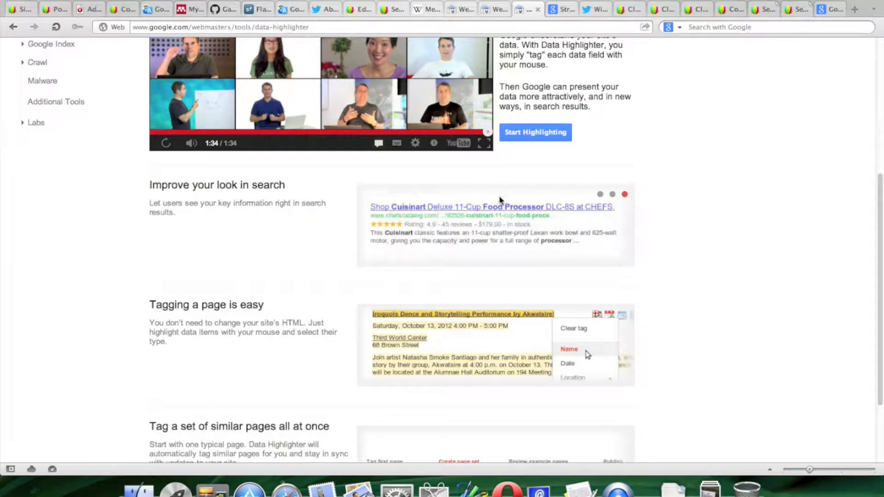
left_click(599, 195)
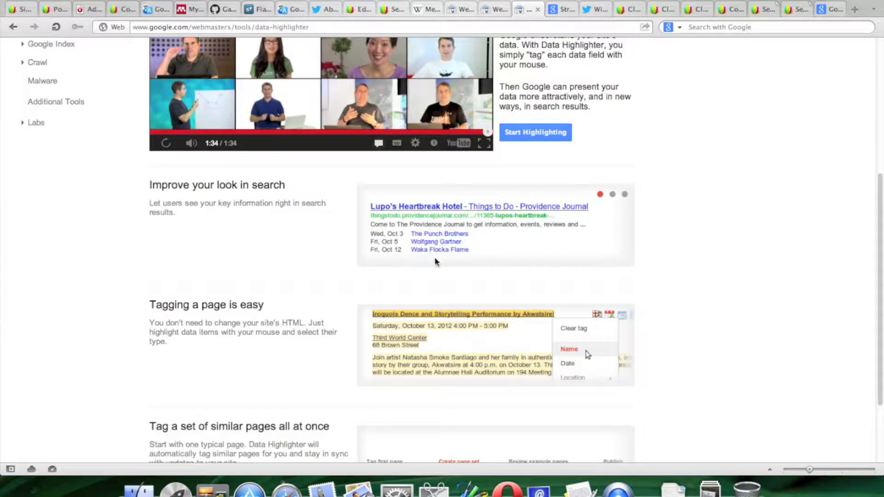
scroll(638, 275, "down", 3)
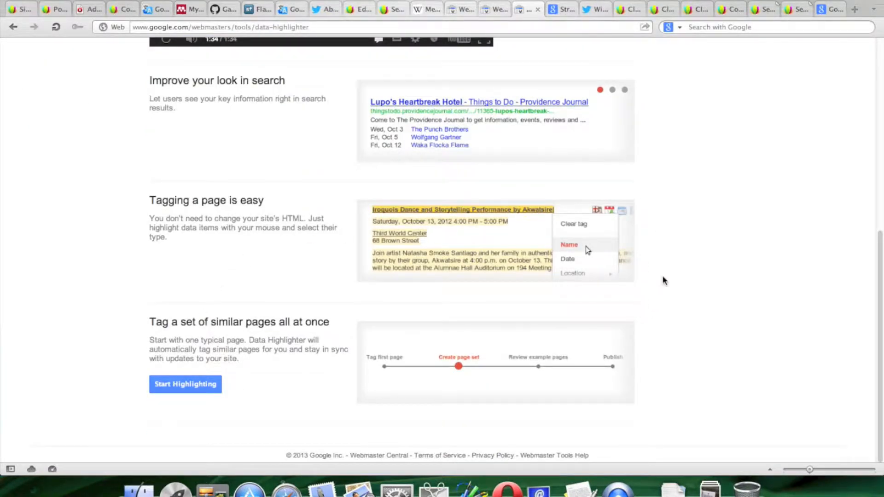
scroll(666, 276, "up", 10)
scroll(667, 274, "down", 7)
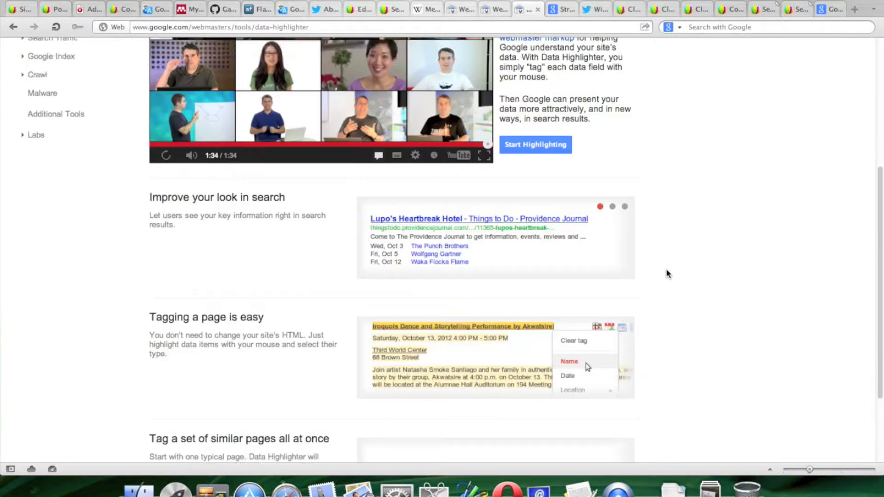
scroll(667, 274, "up", 7)
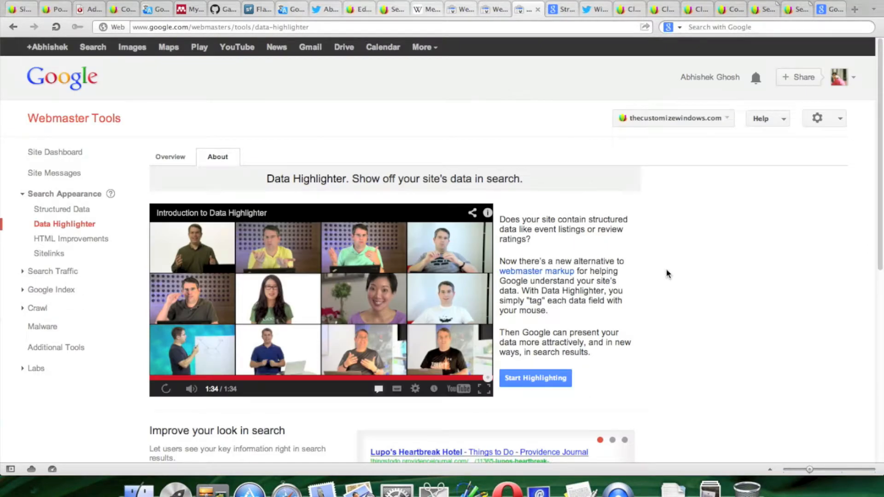
Check the publication status of the Events page set in the Data Highlighter overview, and return to the introduction
left_click(165, 158)
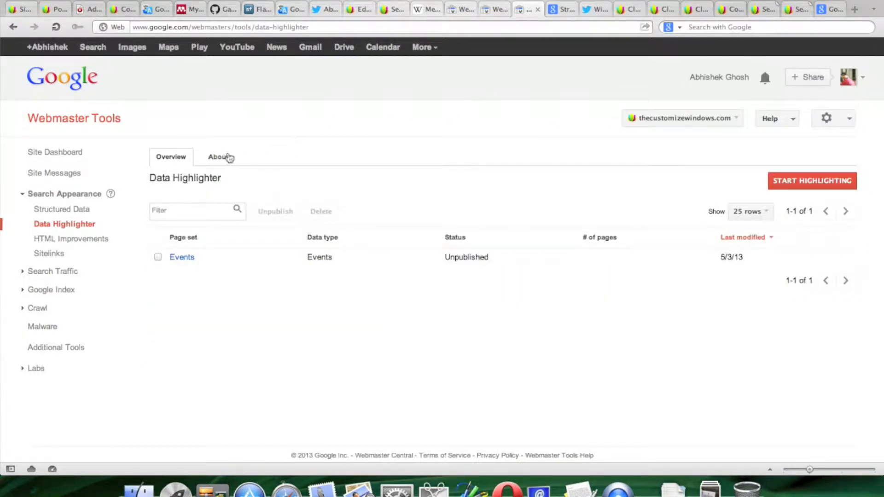
left_click_drag(438, 261, 484, 257)
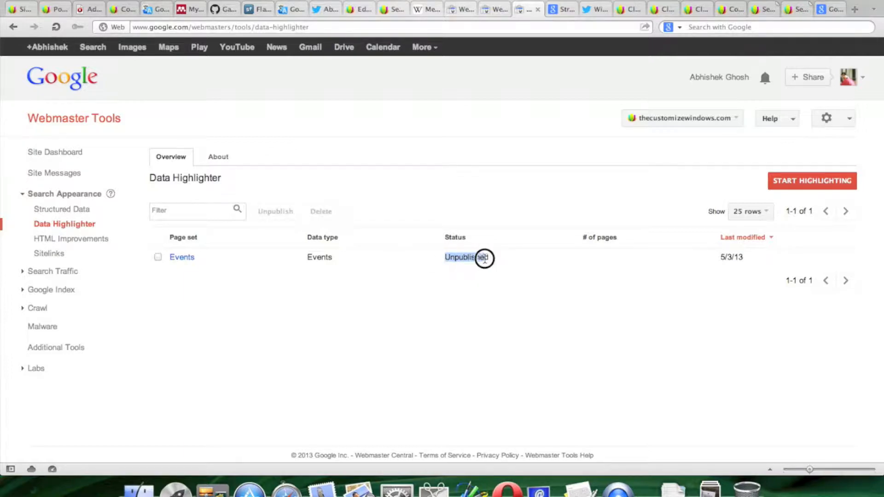
left_click(424, 158)
left_click(218, 158)
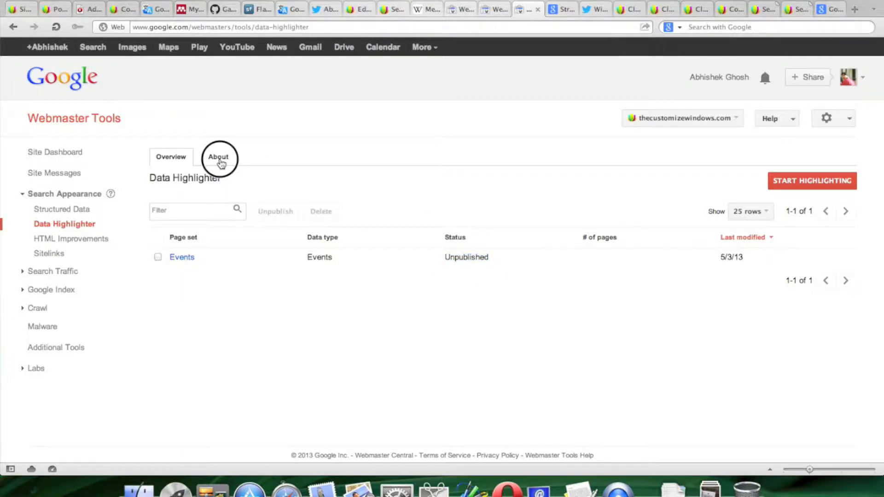
Start a new highlighting task and set the type of information to highlight to Articles
scroll(653, 197, "down", 10)
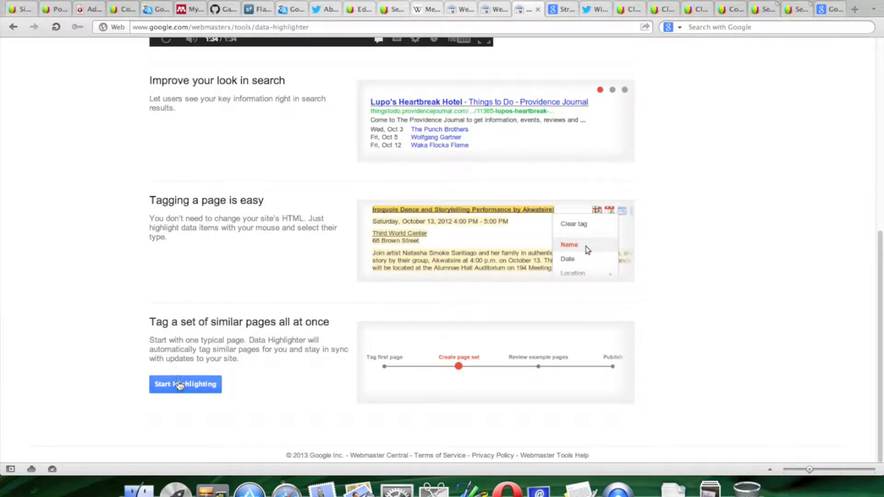
left_click(185, 385)
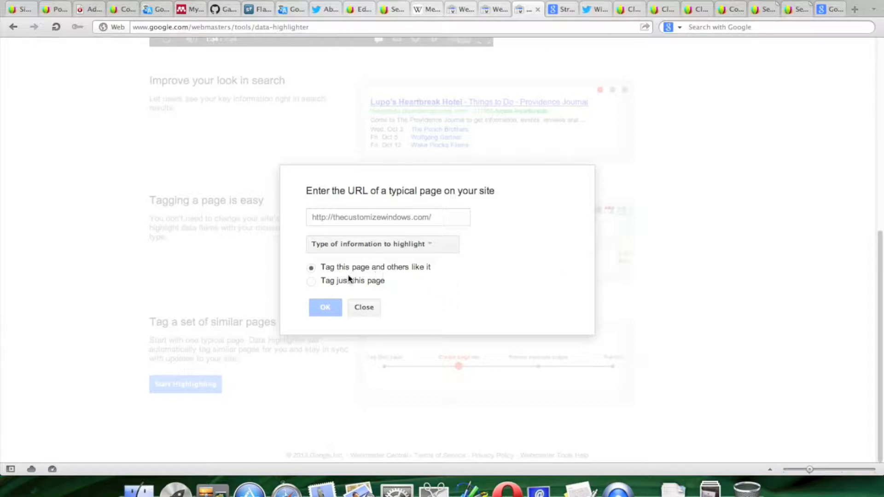
left_click(429, 248)
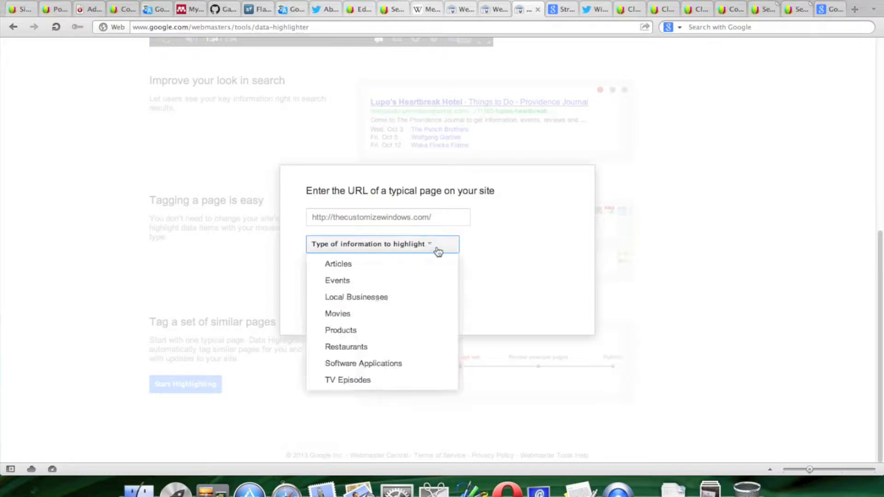
left_click(394, 267)
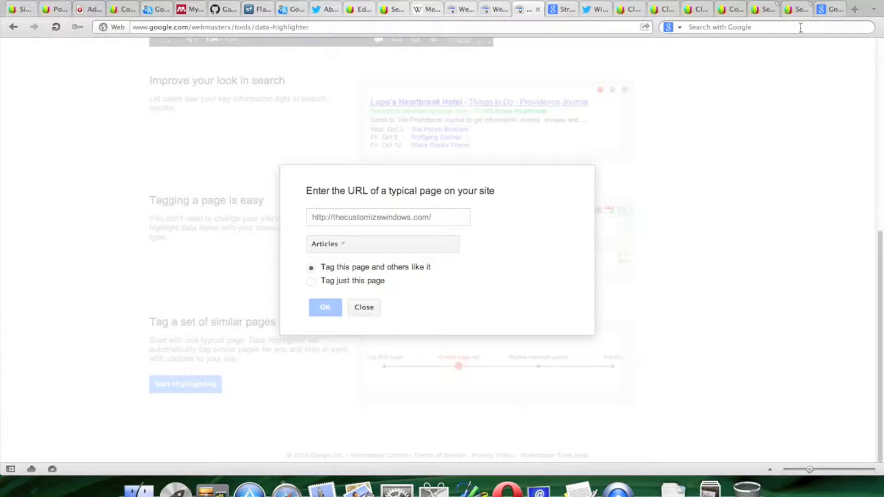
Switch to the "Semantic Web : How Semantic Web Works" article and highlight the semantic-web-how-semantic-web-works part of its address
left_click(762, 9)
scroll(803, 186, "down", 1)
left_click(295, 27)
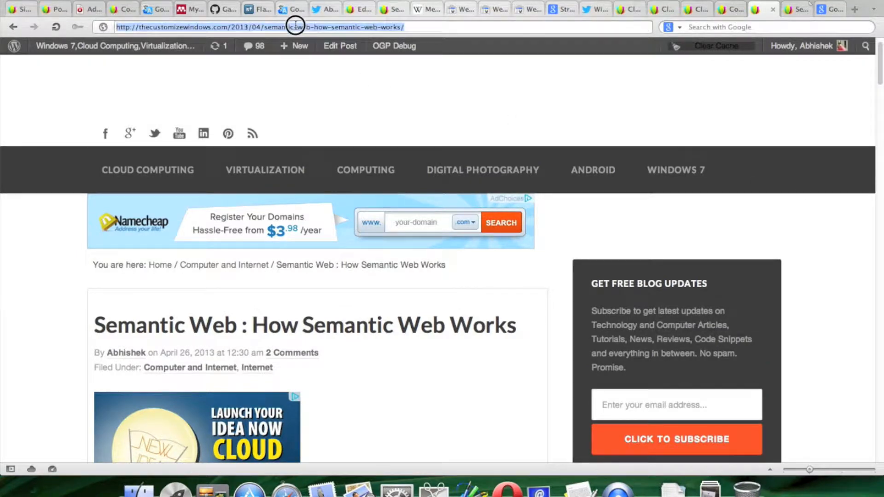
left_click(266, 27)
left_click_drag(266, 28, 400, 27)
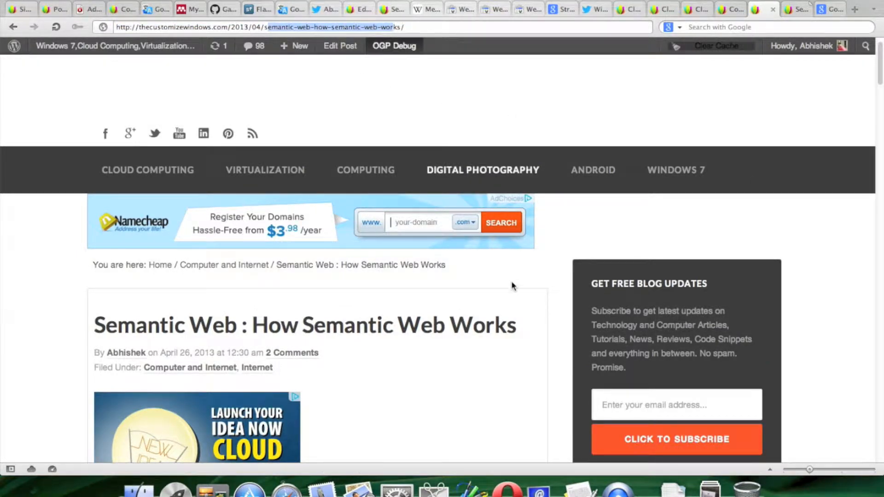
Examine the article's body, author box, related articles list and logged-in account options
scroll(511, 286, "down", 10)
scroll(512, 286, "down", 15)
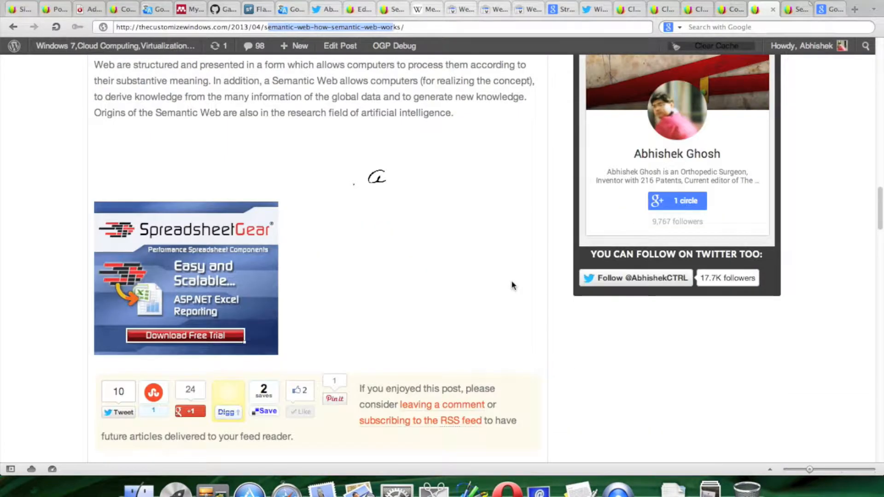
scroll(513, 286, "down", 4)
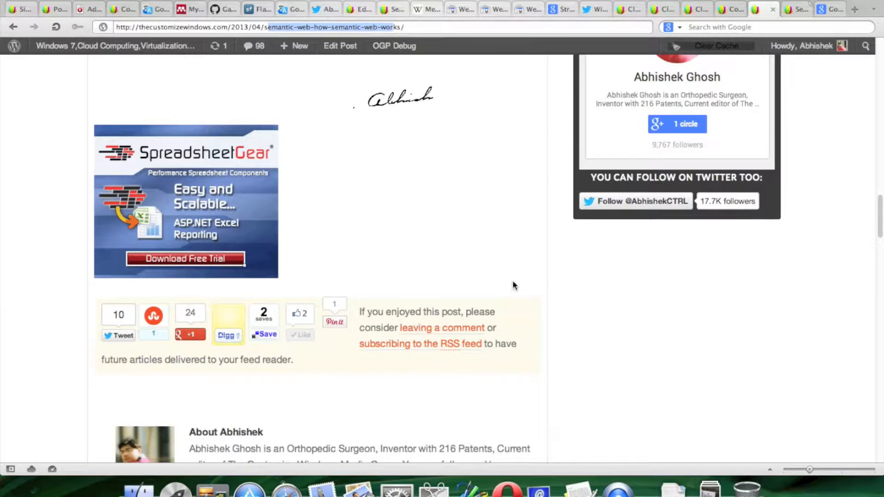
scroll(514, 285, "up", 2)
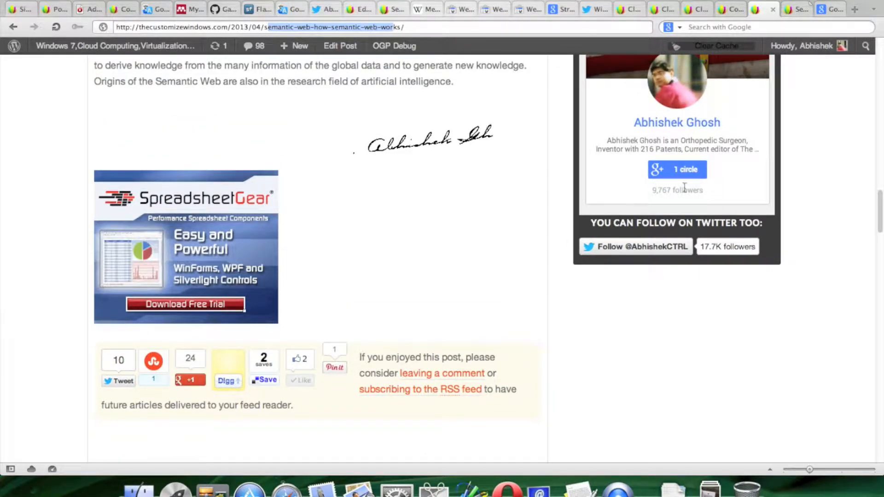
scroll(376, 257, "down", 9)
scroll(497, 275, "up", 4)
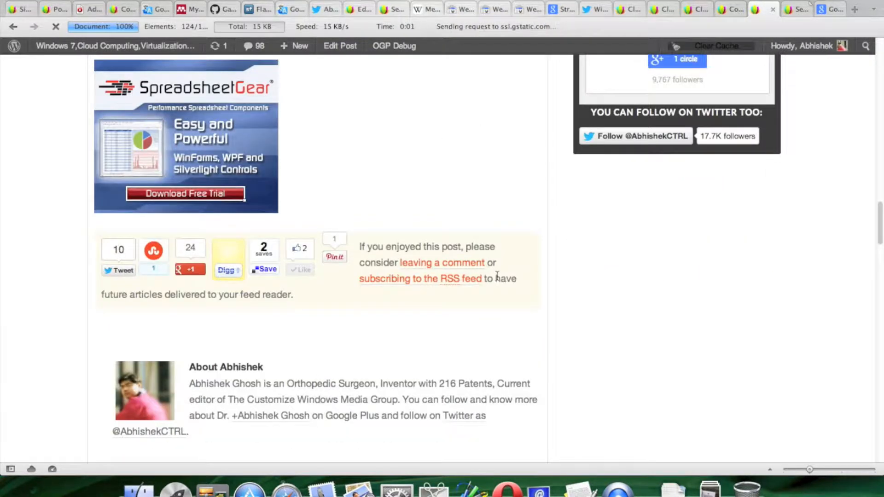
scroll(505, 290, "down", 9)
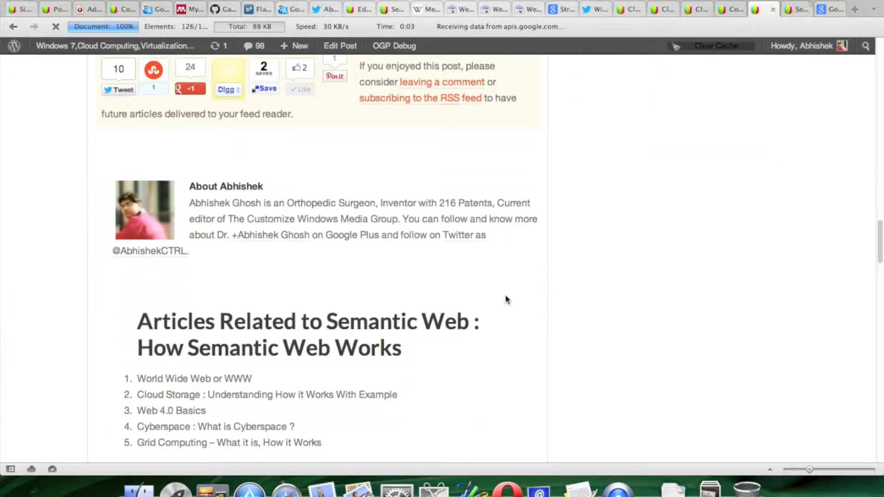
scroll(505, 299, "up", 20)
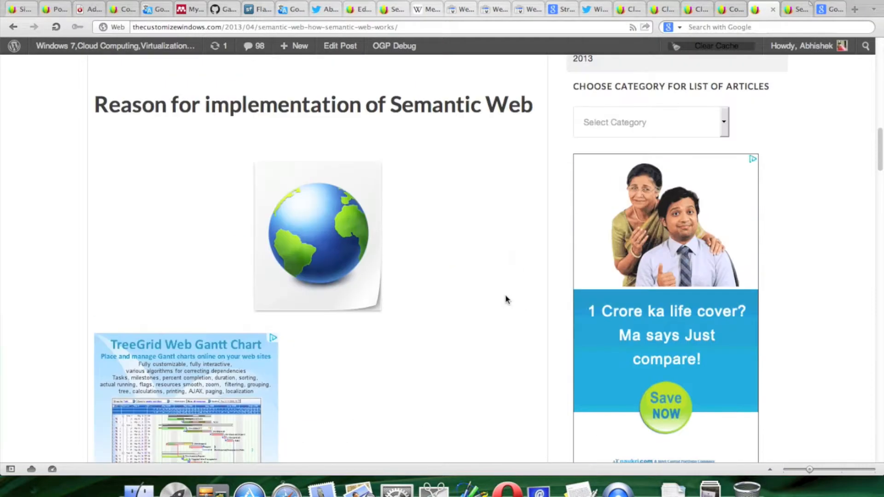
mouse_move(802, 46)
scroll(819, 94, "up", 20)
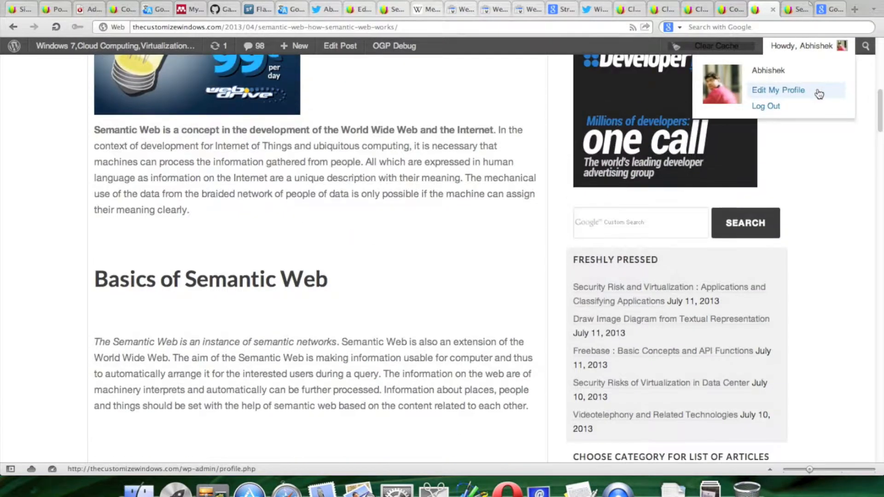
Close this article and view the implementation status section of "Semantic Web : Brief Overview of Relevant Recommendations"
left_click(773, 10)
left_click(789, 11)
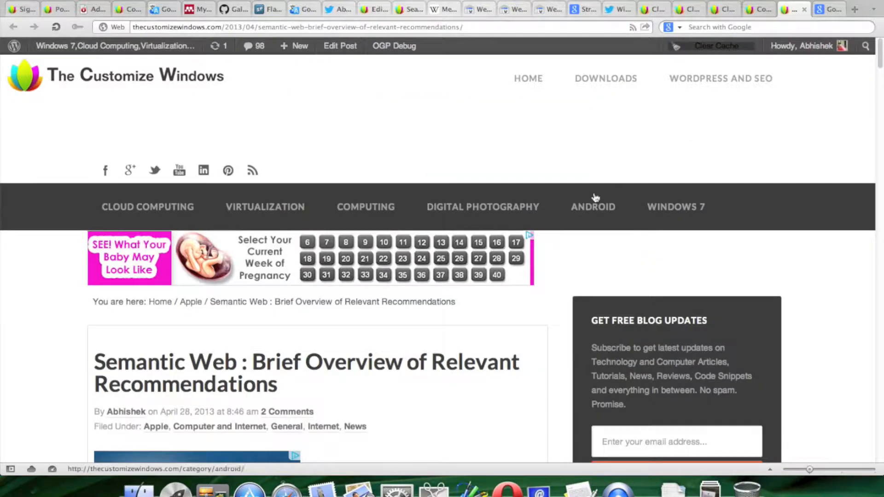
scroll(511, 193, "down", 10)
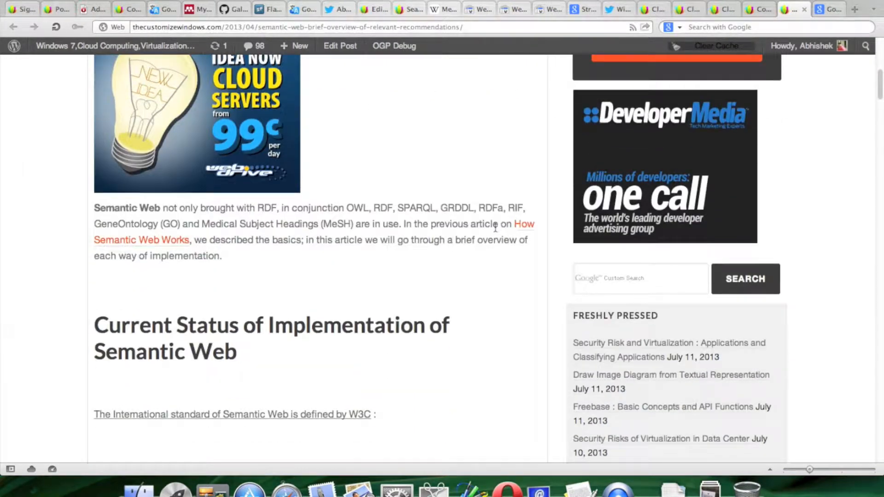
scroll(462, 304, "down", 4)
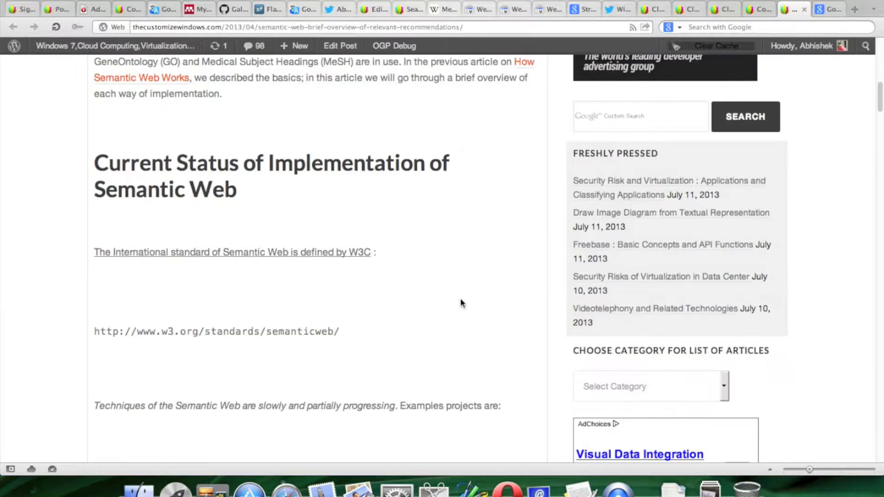
scroll(284, 270, "down", 3)
Highlight the W3C semantic web standards address in the article and view the list of example projects below it
left_click_drag(76, 225, 350, 223)
right_click(331, 223)
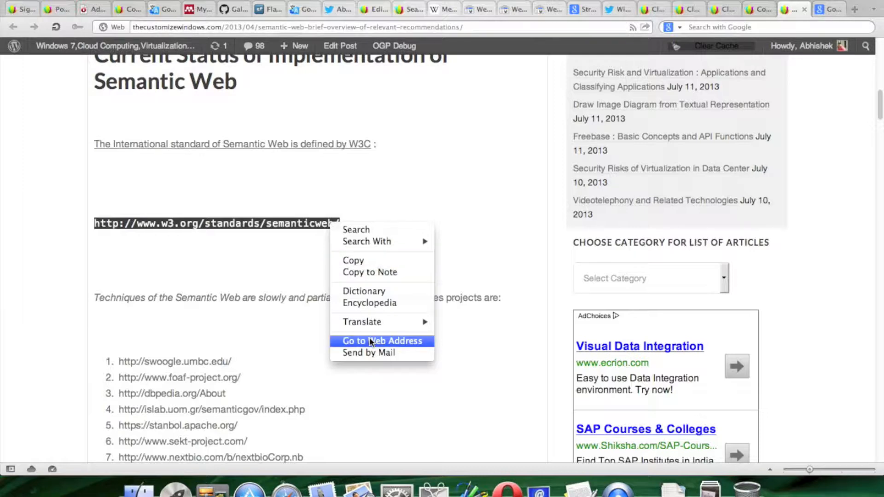
left_click(261, 274)
scroll(475, 213, "down", 3)
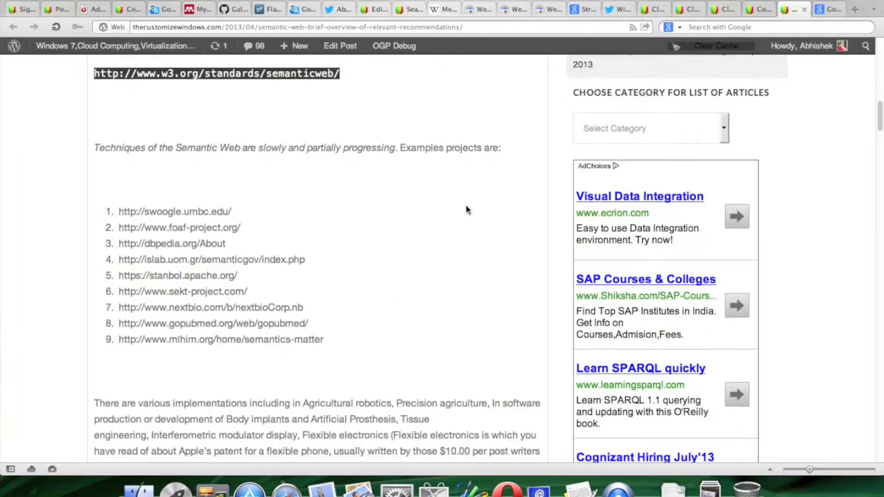
left_click(253, 227)
left_click_drag(240, 214, 119, 215)
scroll(521, 269, "down", 1)
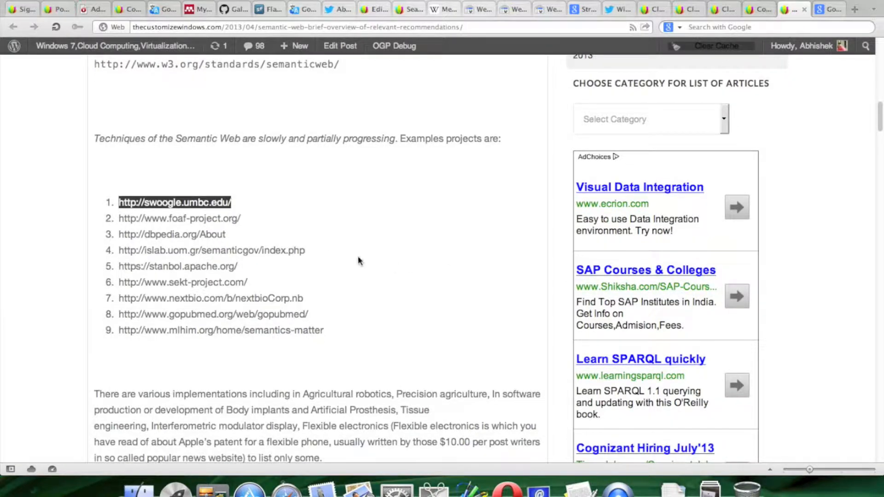
scroll(308, 267, "down", 2)
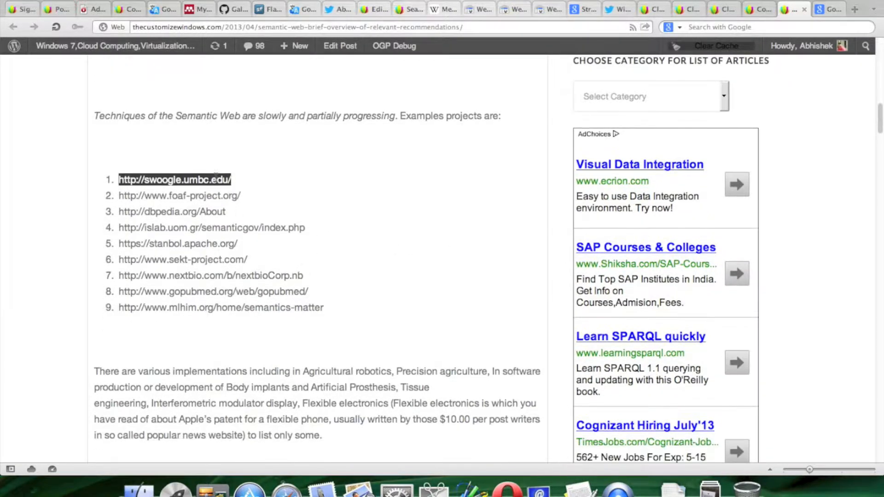
right_click(216, 176)
left_click(237, 212)
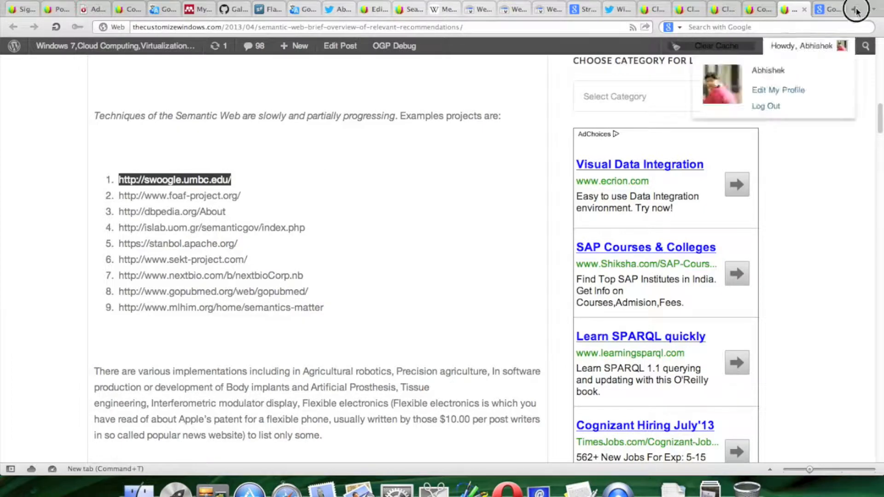
left_click(854, 9)
right_click(441, 30)
left_click(465, 98)
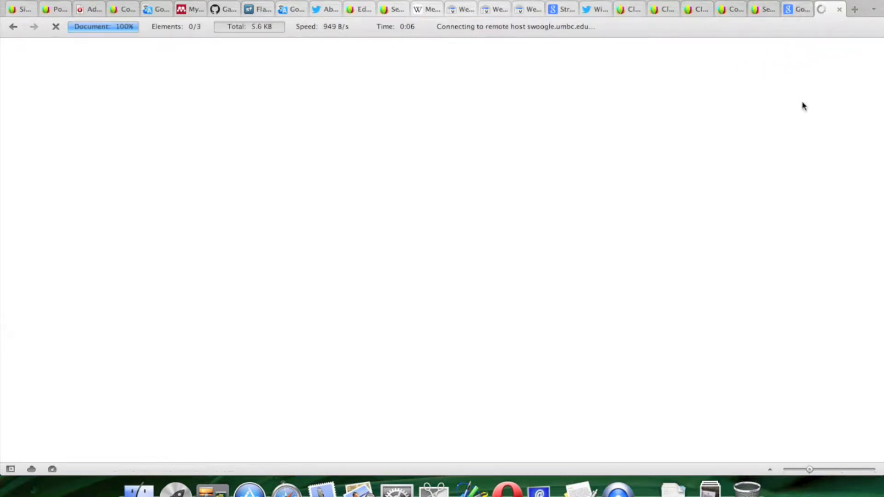
Open the Swoogle manual and examine its search string instructions and the metadata fields for advanced search
left_click(336, 208)
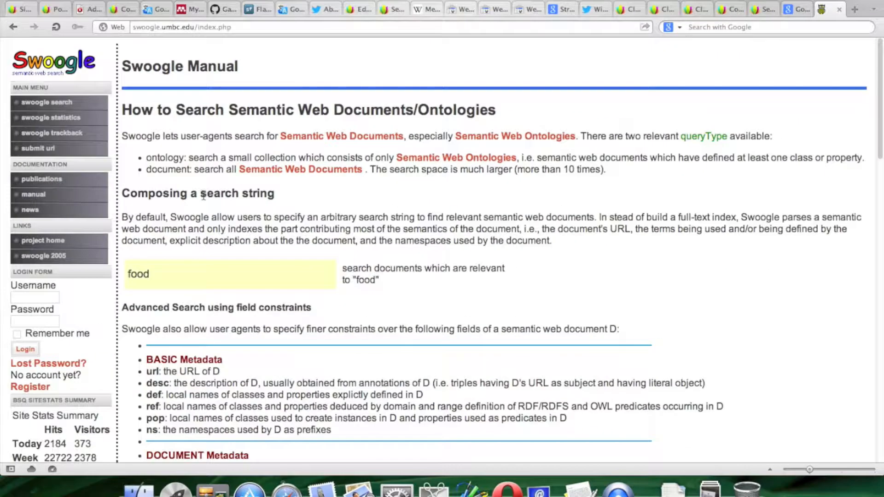
mouse_move(206, 193)
left_mouse_down()
mouse_move(272, 194)
mouse_move(189, 194)
mouse_move(199, 195)
left_mouse_up()
left_click(195, 325)
scroll(388, 353, "down", 8)
scroll(388, 354, "down", 10)
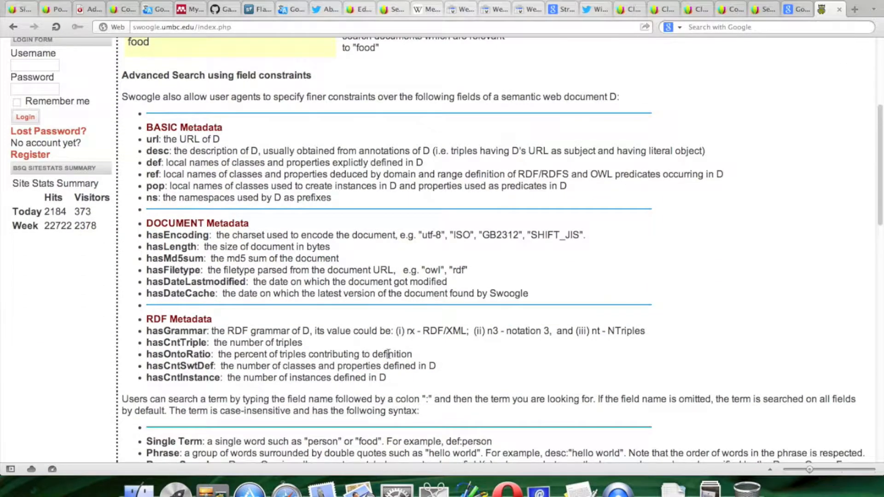
Highlight the BASIC Metadata and DOCUMENT Metadata headings in the Swoogle manual's advanced search section
scroll(388, 353, "up", 6)
scroll(259, 264, "up", 4)
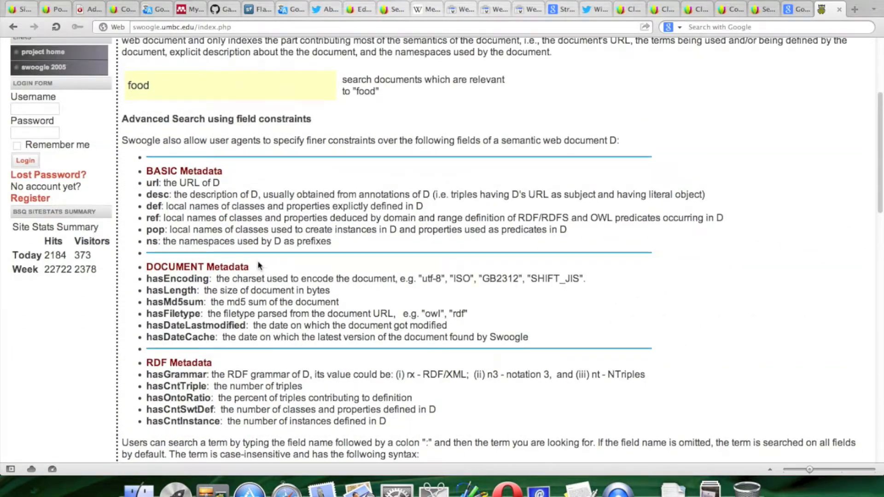
triple_click(173, 170)
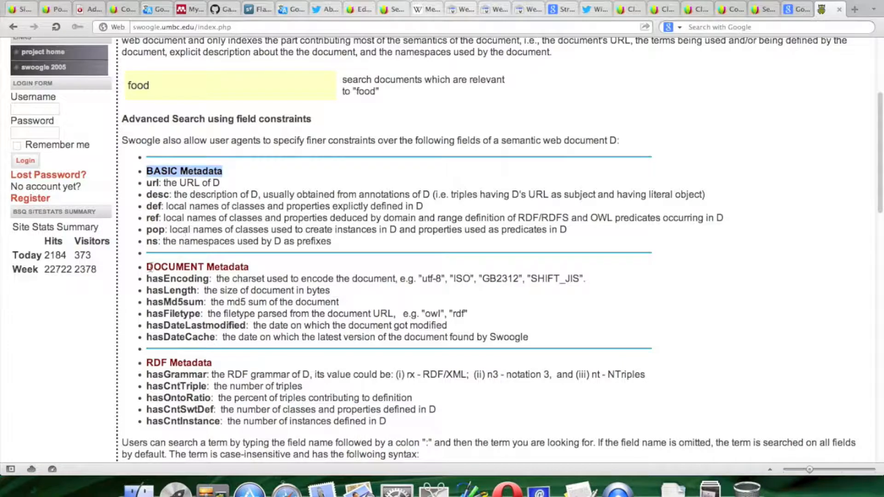
left_click_drag(150, 267, 239, 267)
Examine the search term syntax and the example search strings in the rest of the Swoogle manual
scroll(295, 294, "down", 6)
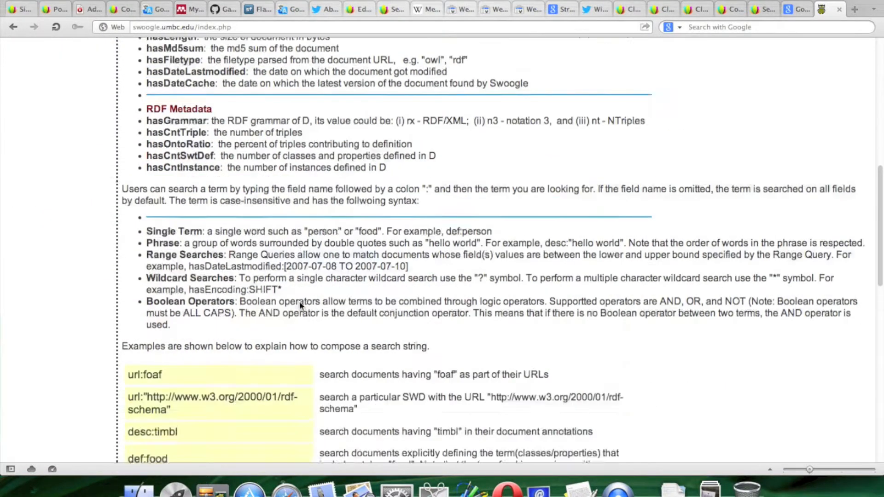
scroll(300, 304, "down", 6)
scroll(300, 302, "up", 1)
left_click_drag(130, 231, 167, 227)
scroll(454, 315, "down", 4)
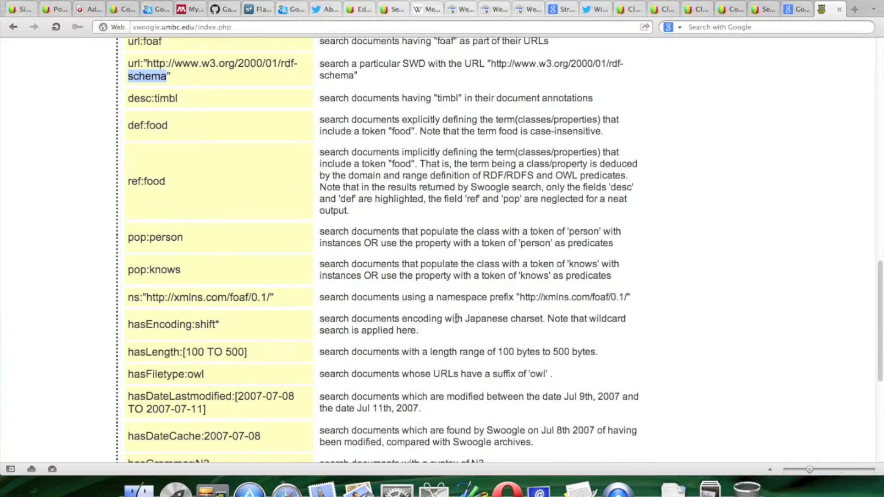
scroll(455, 318, "down", 8)
scroll(455, 317, "up", 15)
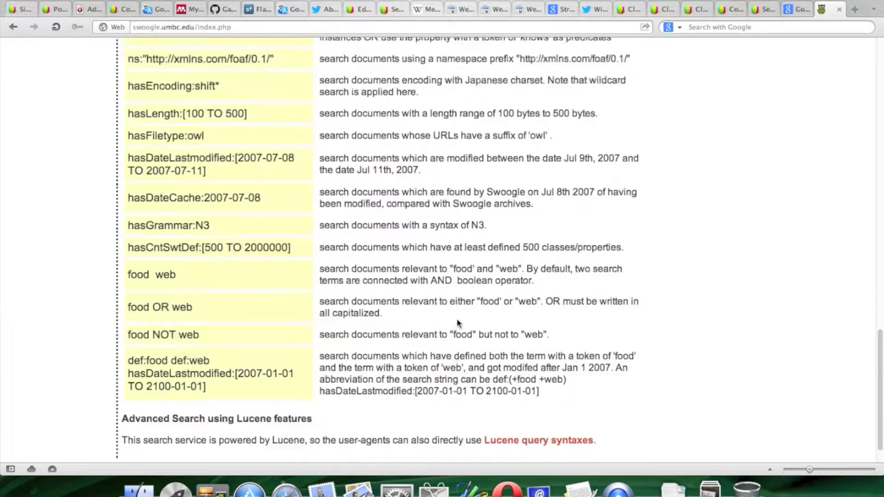
Load the schema.org home page in place of the Swoogle manual
left_click(255, 27)
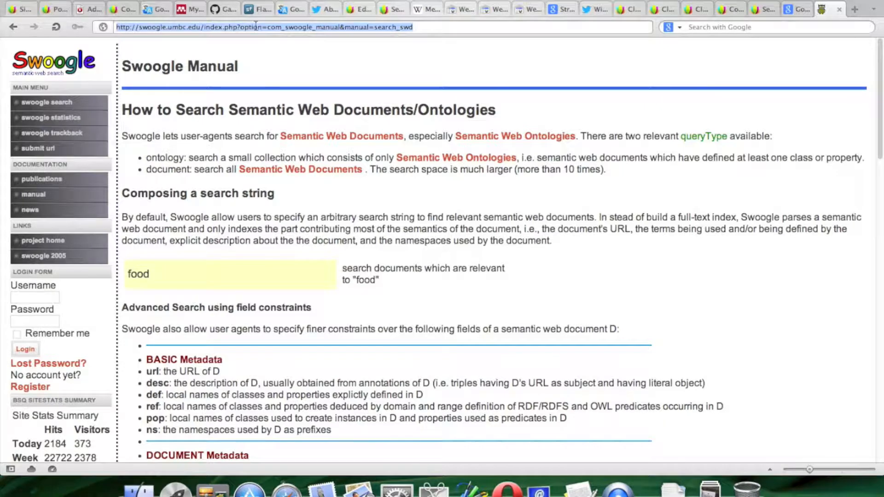
type("schema.")
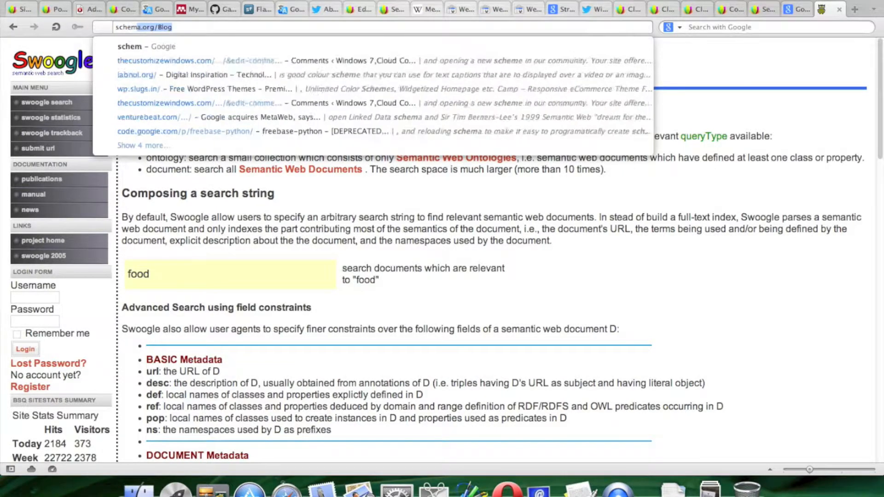
type("org")
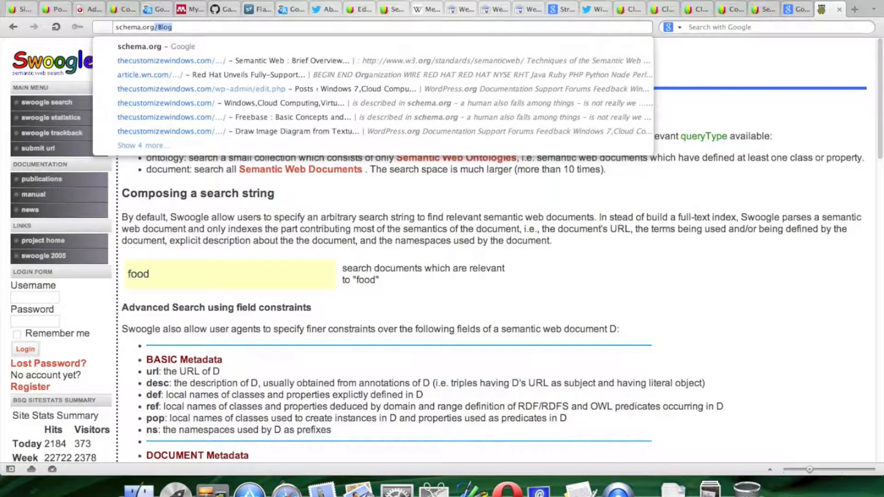
key("Return")
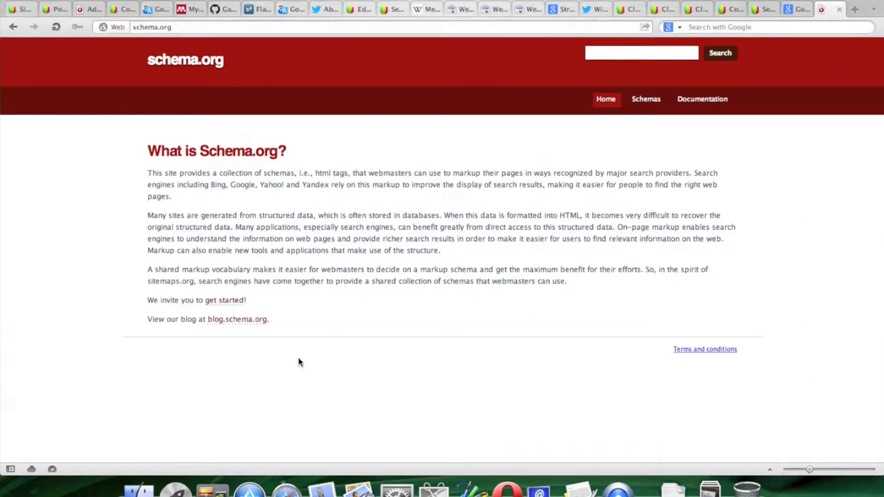
Open the organization of schemas overview and view the property table of the Person type
left_click(647, 101)
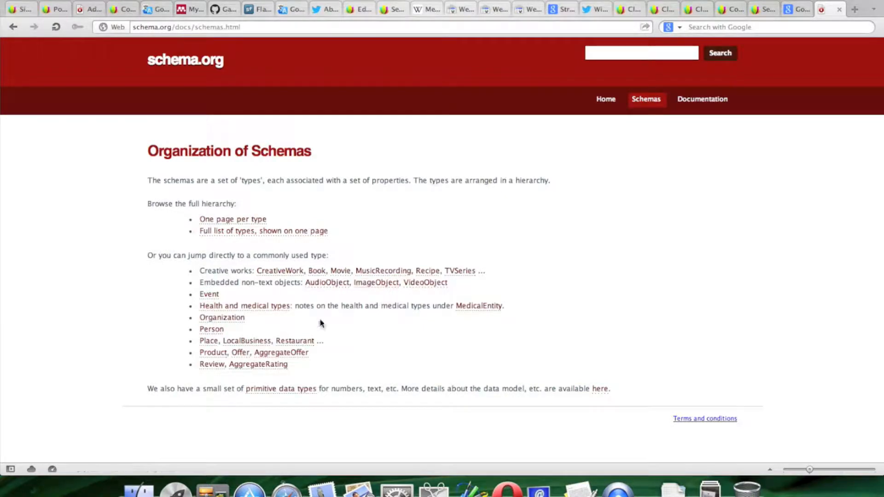
left_click(211, 330)
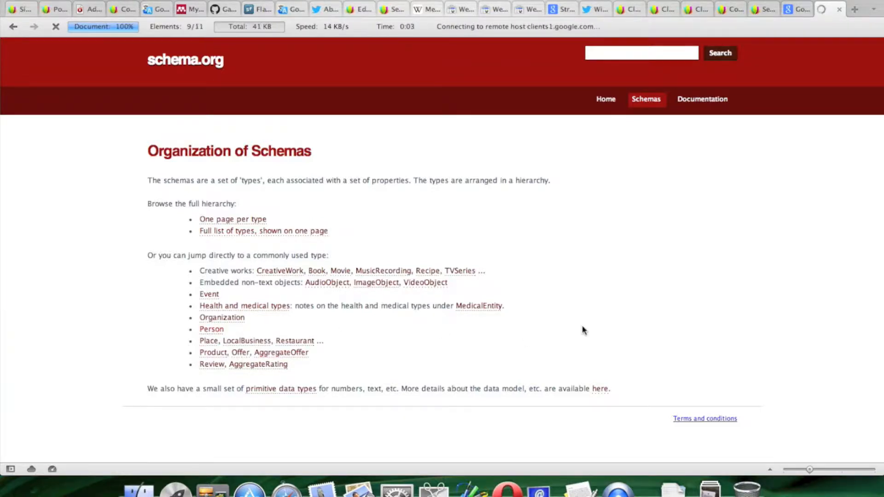
scroll(502, 326, "down", 2)
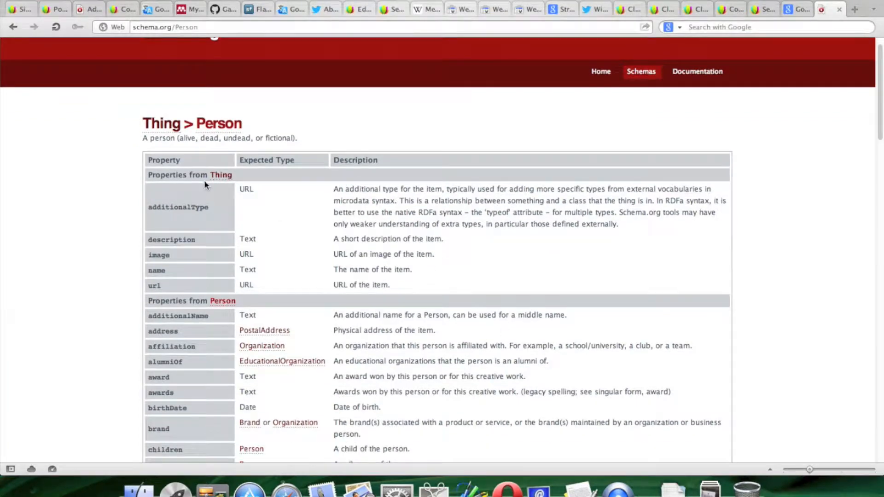
Browse the generic Thing type and its Property subtype, returning to Thing's list of more specific types
left_click(220, 177)
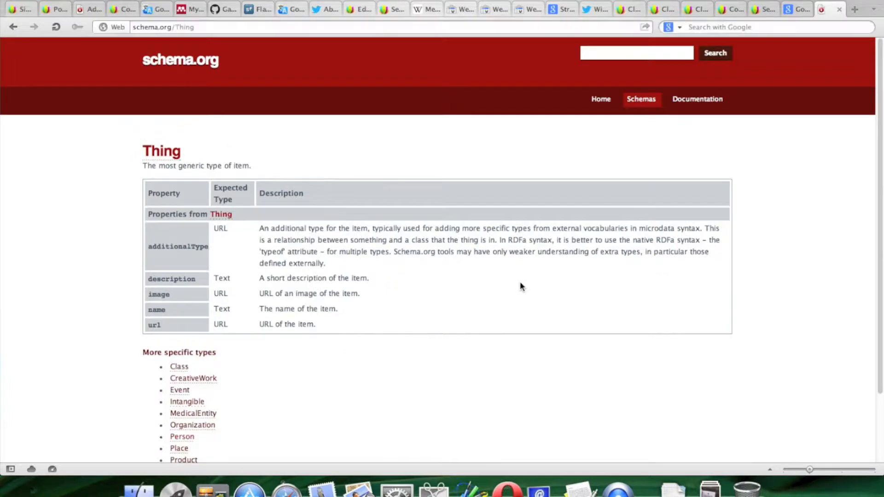
scroll(483, 283, "down", 3)
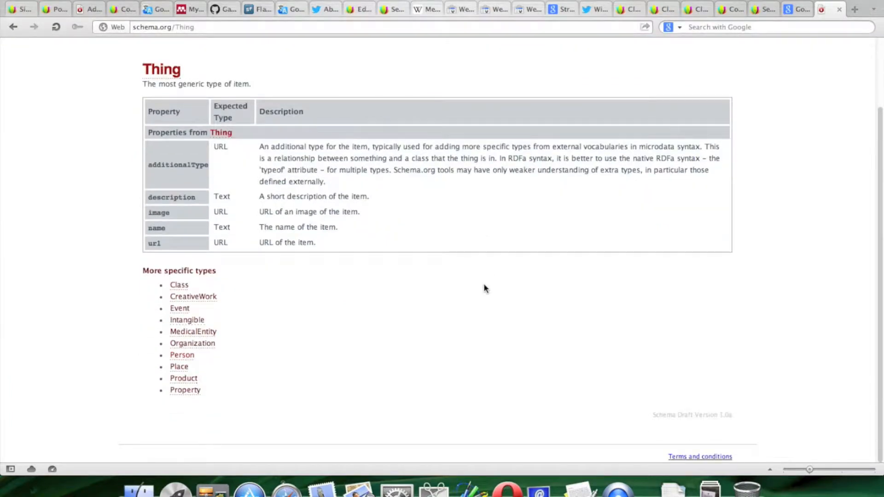
left_click(186, 391)
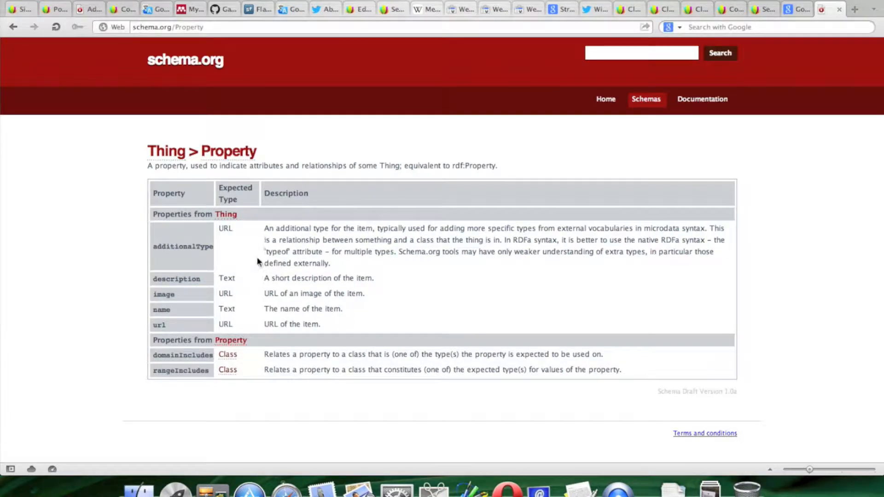
left_click(229, 340)
left_click(226, 213)
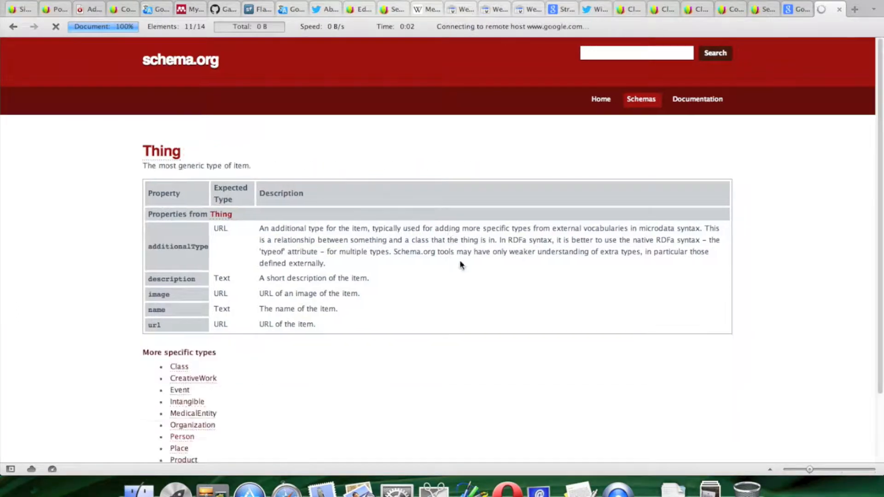
scroll(389, 280, "down", 3)
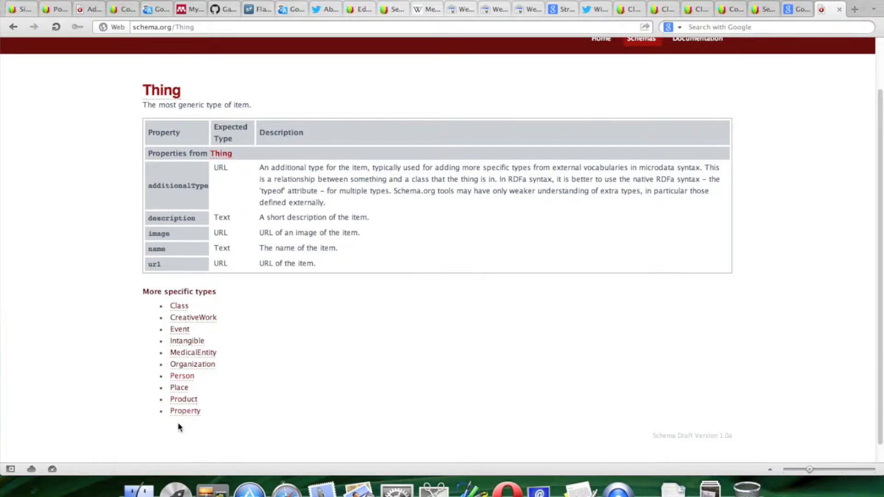
Open the CreativeWork type and examine its properties and expected types
left_click(205, 319)
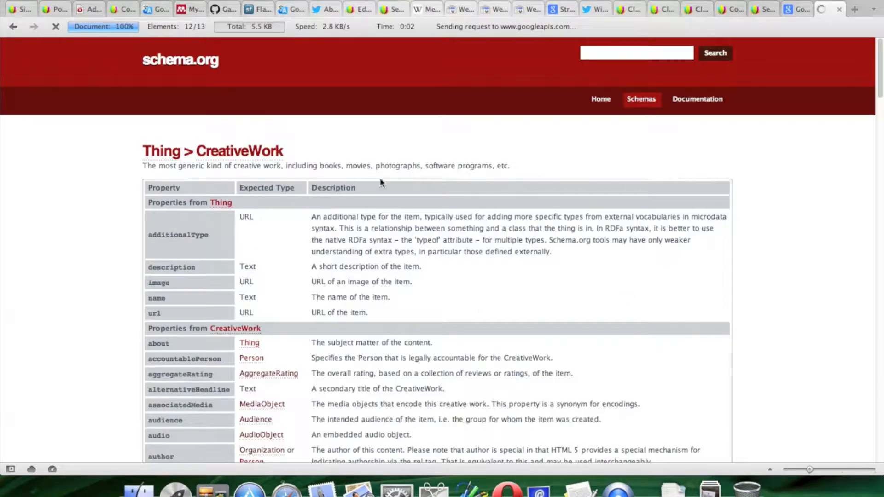
scroll(454, 248, "down", 5)
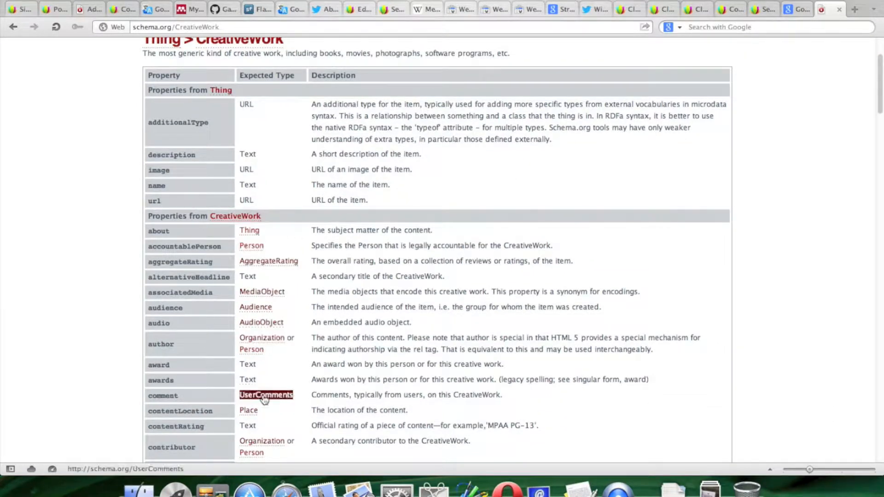
scroll(323, 401, "down", 3)
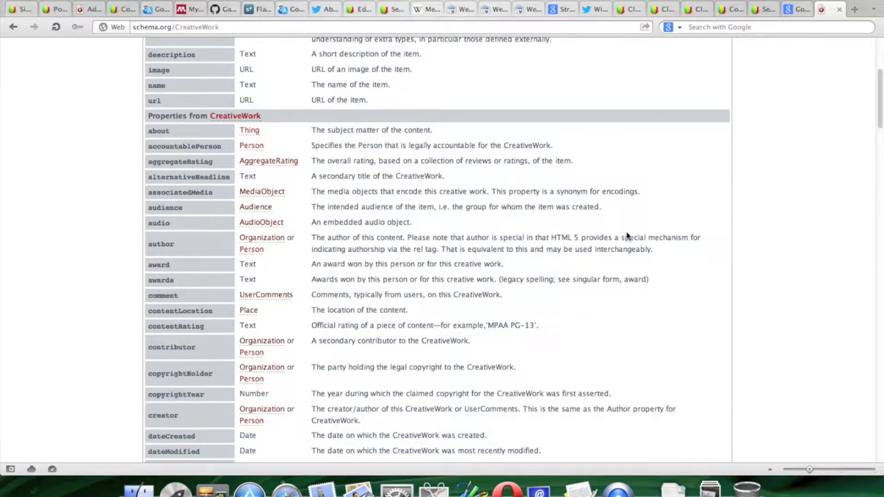
Switch to the "Core Components of Cloud Computing" article and open its page source
left_click(797, 10)
left_click(764, 9)
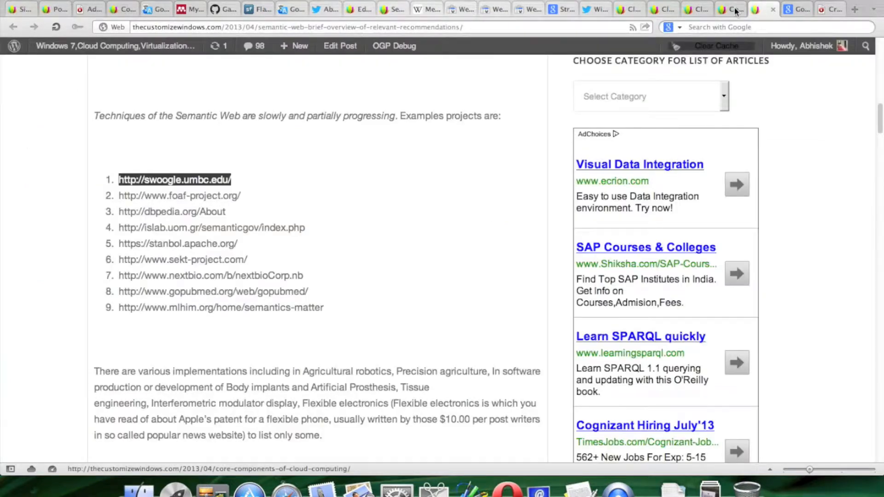
left_click(731, 9)
left_click(130, 0)
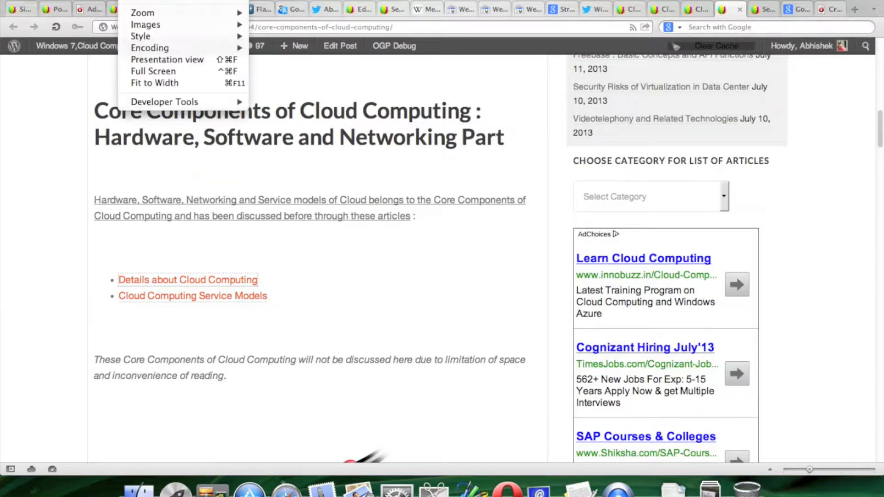
mouse_move(202, 101)
left_click(283, 104)
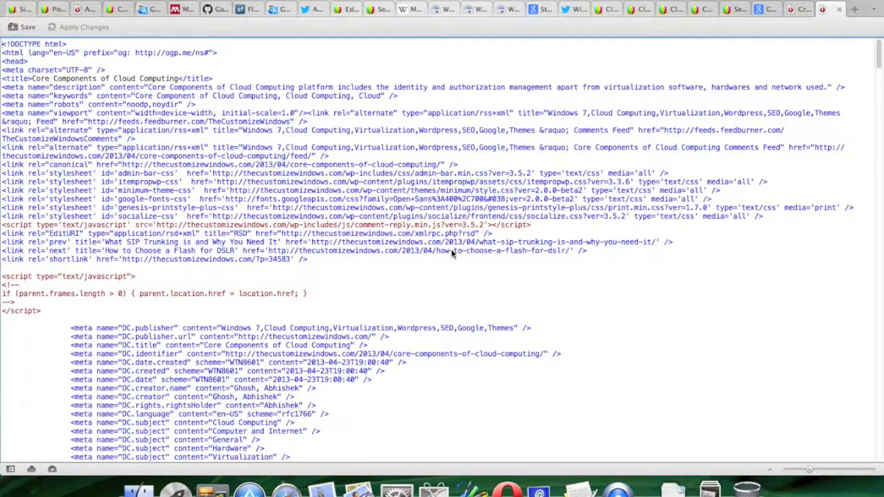
Examine the meta tags and scripts in the head section of the article's source code
scroll(322, 211, "down", 15)
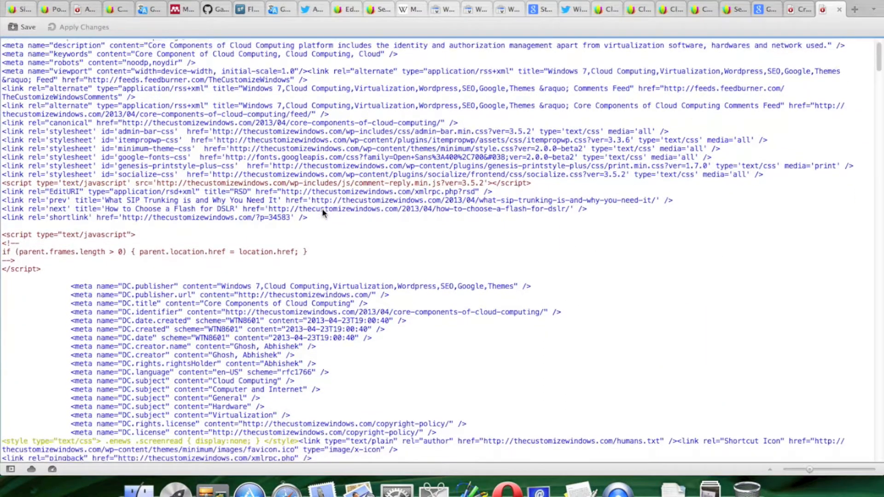
scroll(322, 212, "down", 20)
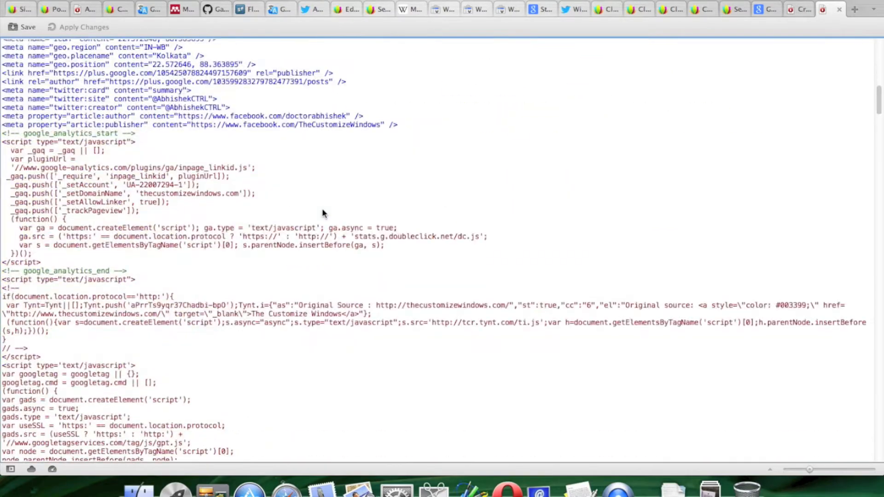
scroll(326, 212, "up", 10)
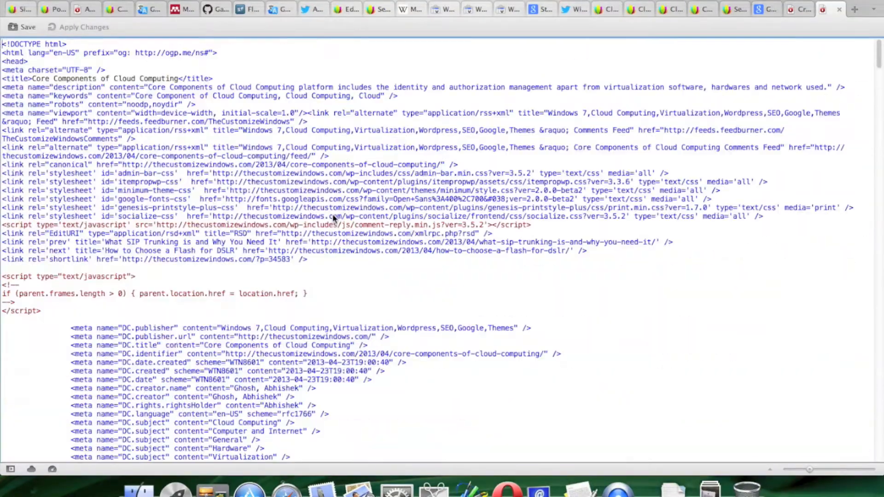
Return to the article, narrow the browser window to view its layout at about half width, and restore the full width
left_click(704, 9)
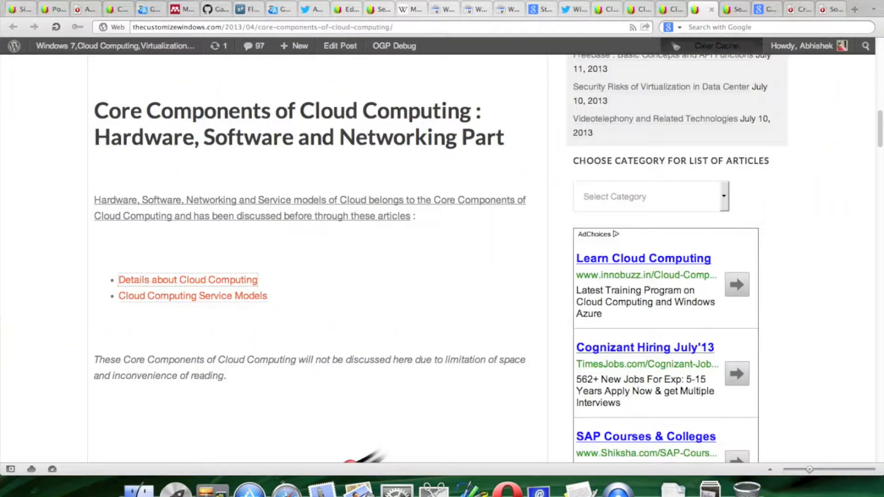
left_click_drag(875, 469, 510, 457)
scroll(454, 346, "up", 10)
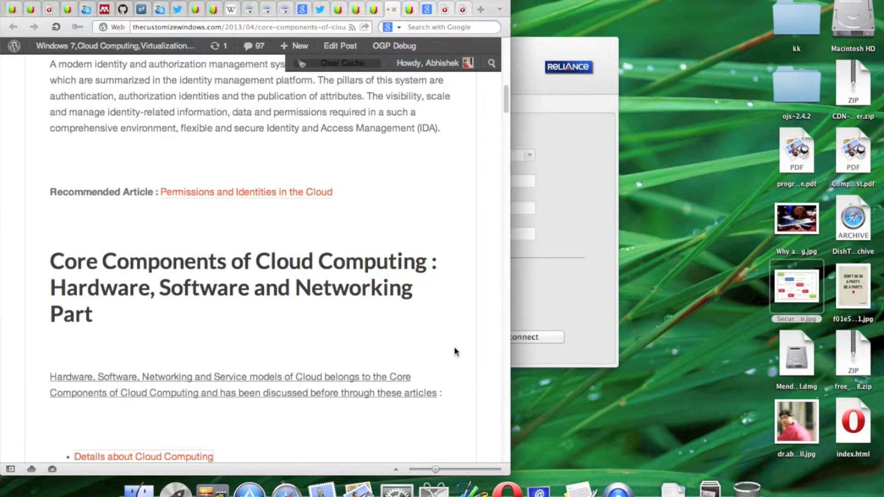
scroll(454, 351, "down", 15)
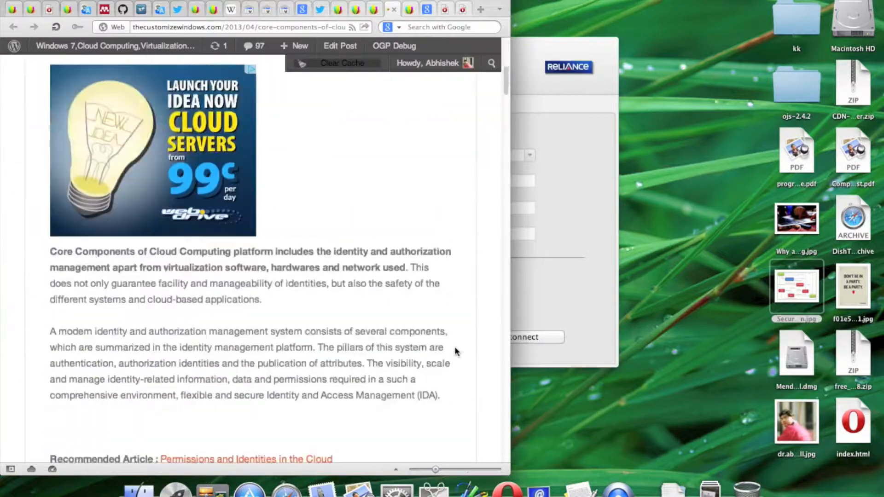
scroll(455, 351, "down", 15)
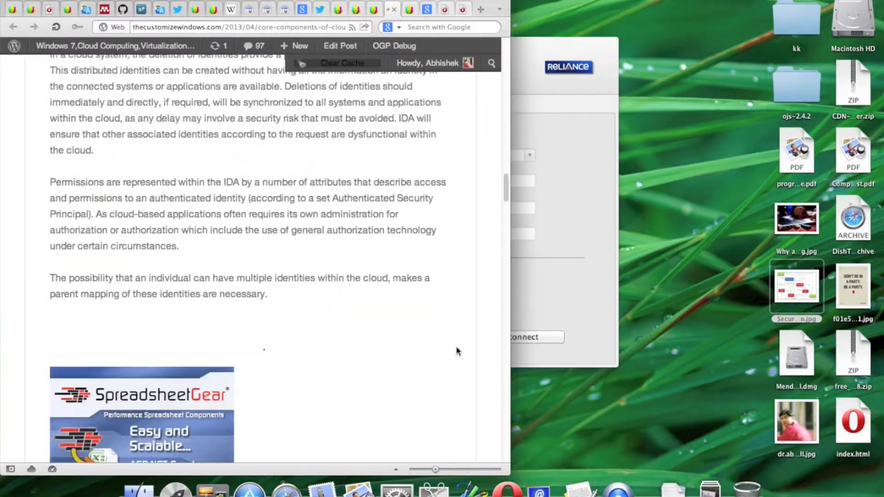
scroll(457, 350, "up", 20)
left_click_drag(507, 471, 877, 470)
View the article's sections at full width and return to its title
scroll(780, 280, "down", 10)
scroll(780, 284, "down", 15)
scroll(780, 283, "down", 3)
scroll(822, 130, "up", 5)
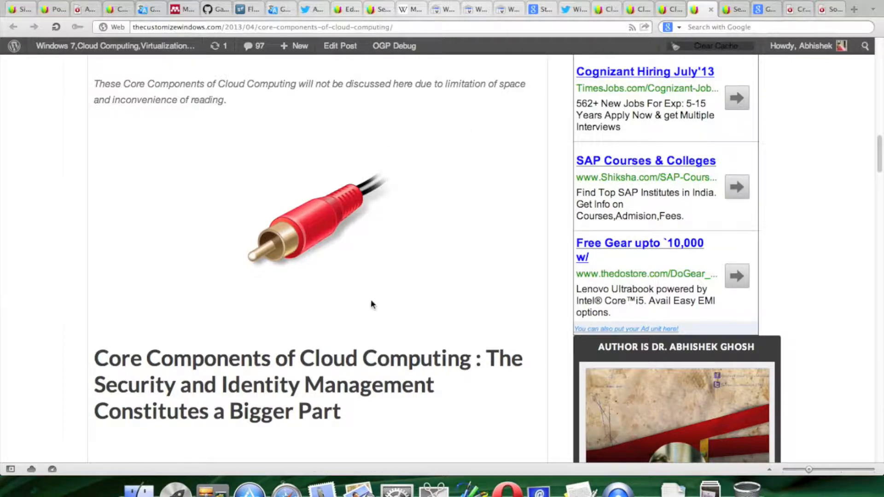
scroll(774, 274, "up", 15)
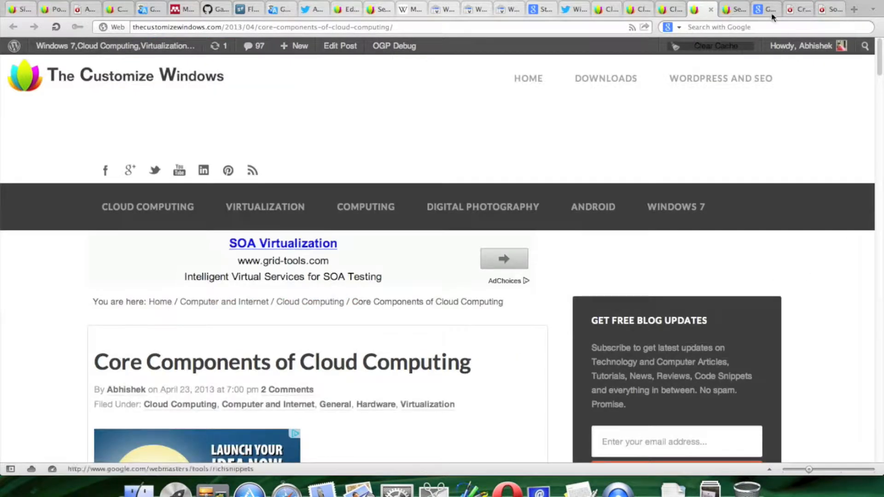
Return to the article's source code and highlight the DC.rights.rightsHolder meta tag among the DC metadata
left_click(833, 8)
scroll(542, 222, "down", 8)
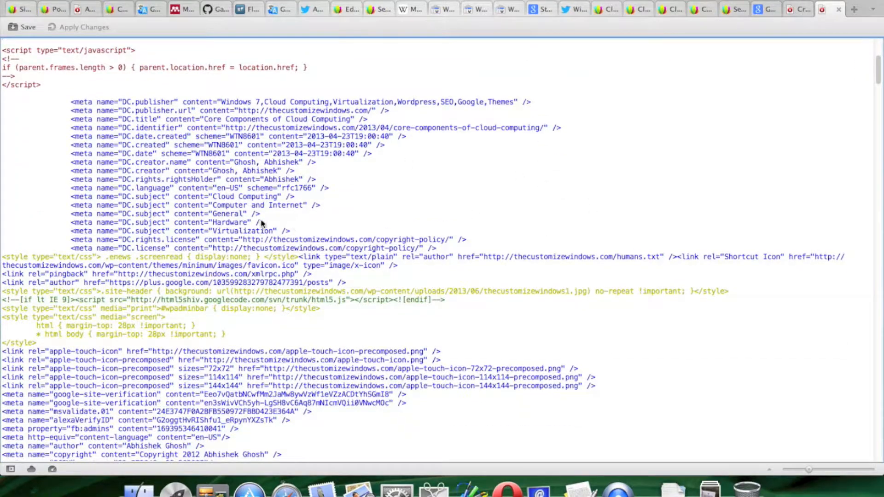
left_click_drag(60, 179, 377, 182)
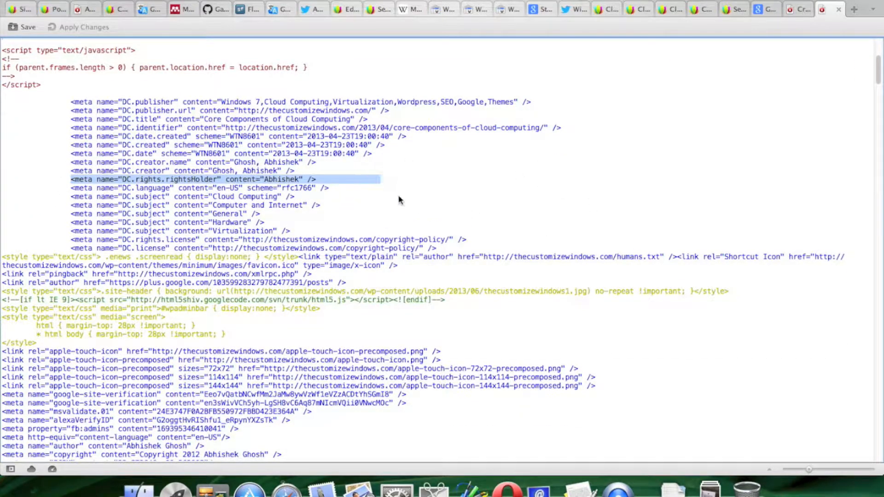
scroll(408, 207, "down", 2)
left_click(214, 205)
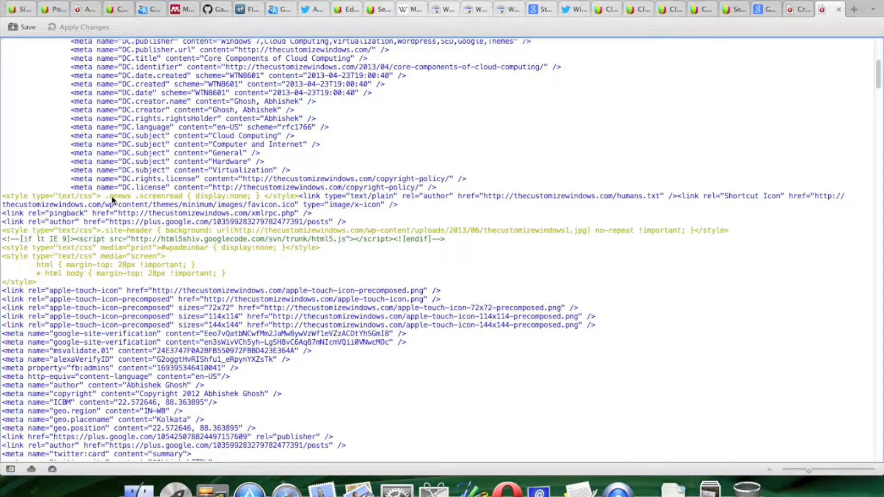
Highlight the .enews .screenread style rule in the article's source and examine the metadata down to the Open Graph tags
left_click_drag(140, 199, 296, 197)
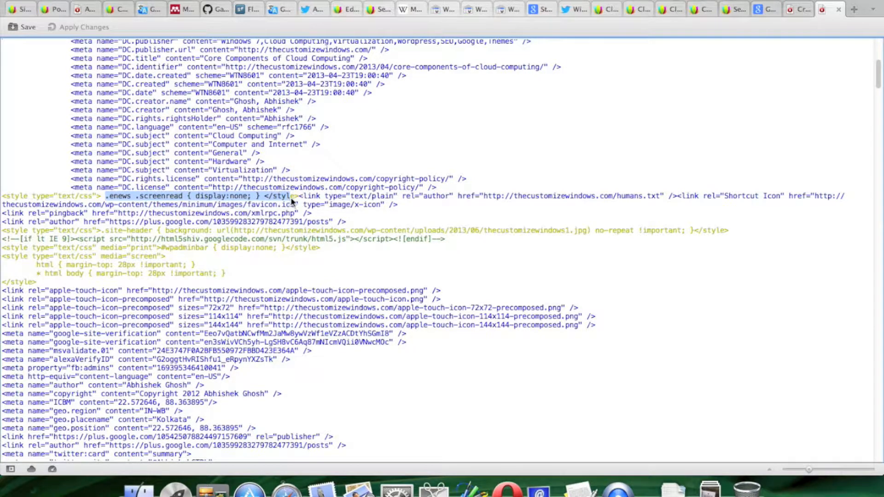
left_click(359, 230)
scroll(306, 290, "down", 8)
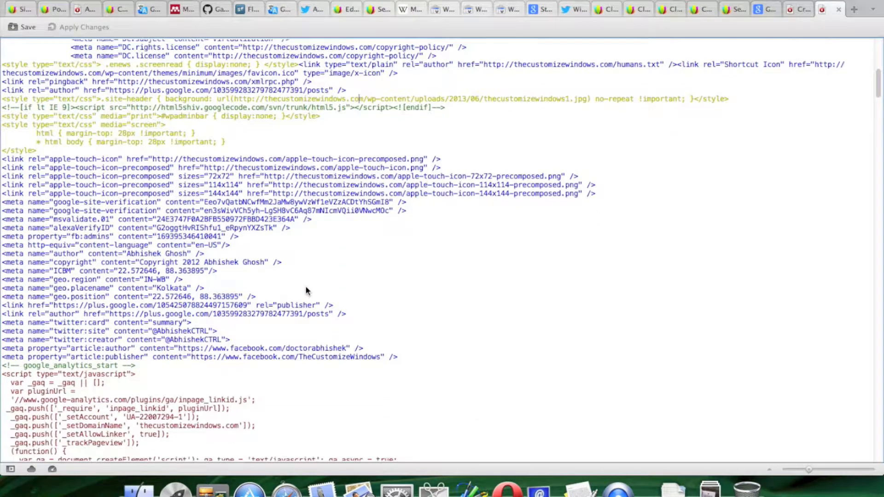
scroll(306, 285, "down", 18)
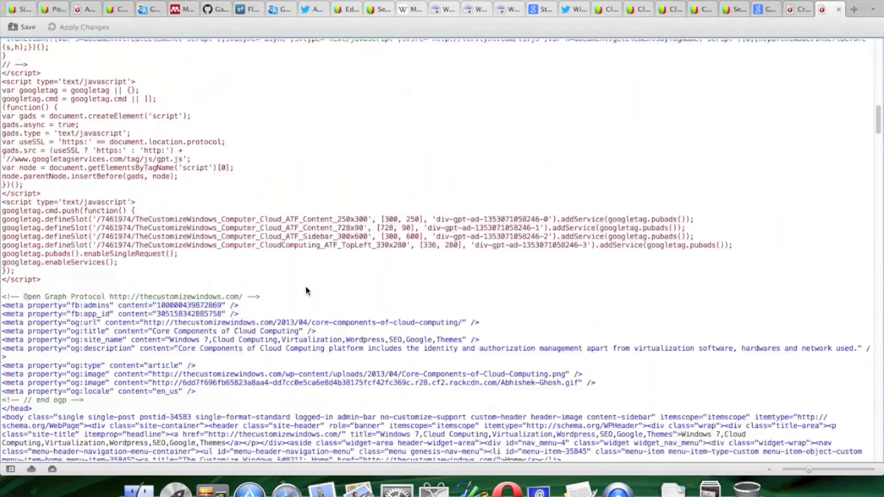
Examine the schema.org itemtypes in the body markup and highlight the SiteNavigationElement URL on the primary navigation
scroll(306, 291, "down", 3)
left_click_drag(46, 167, 191, 166)
scroll(274, 198, "down", 3)
left_click(297, 252)
scroll(297, 252, "down", 6)
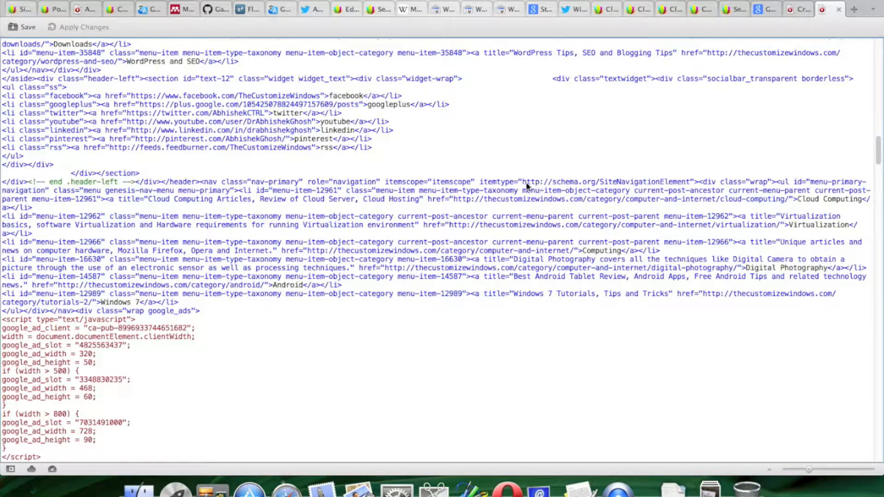
left_click_drag(523, 184, 689, 183)
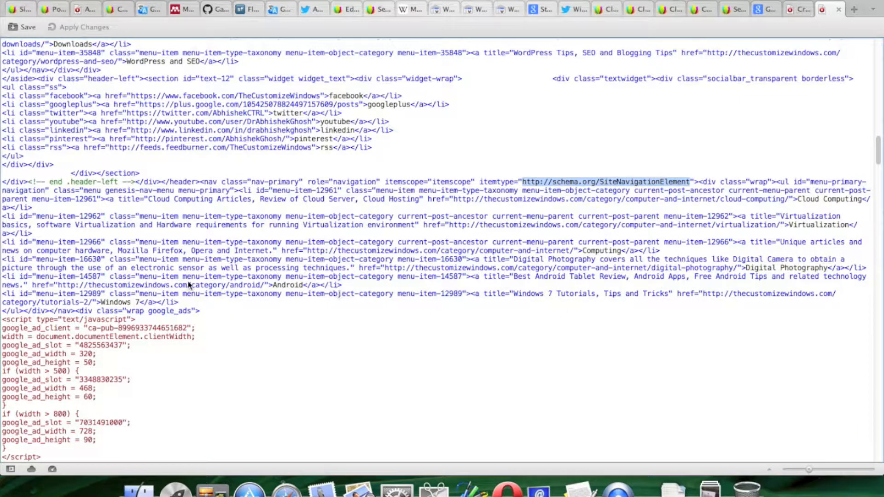
Copy the author page URL from the schema.org Person markup in the article's entry meta
scroll(394, 306, "down", 10)
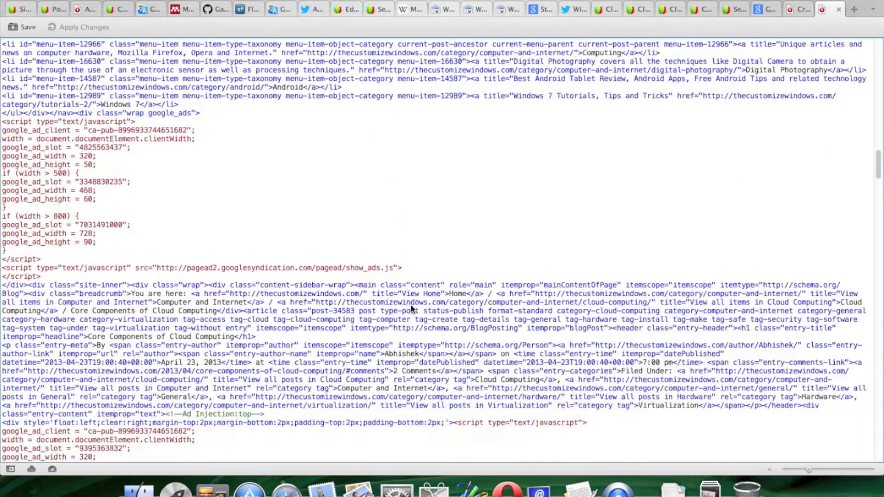
scroll(363, 299, "down", 4)
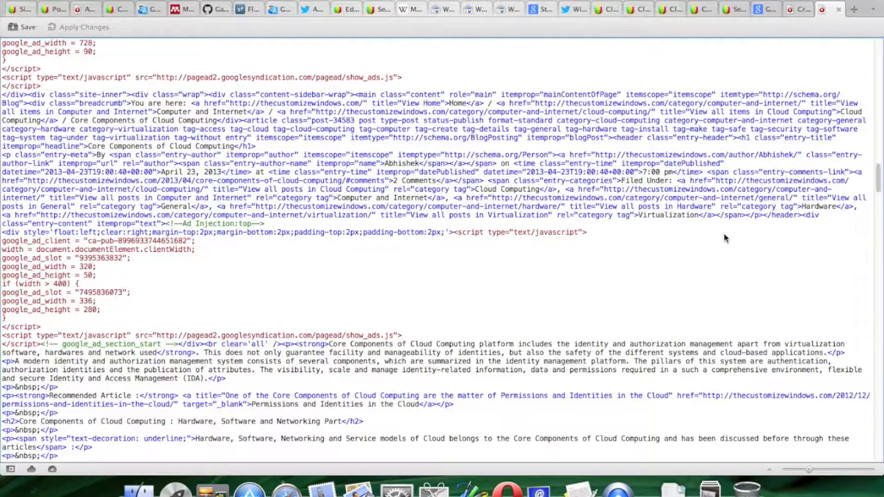
scroll(770, 221, "up", 1)
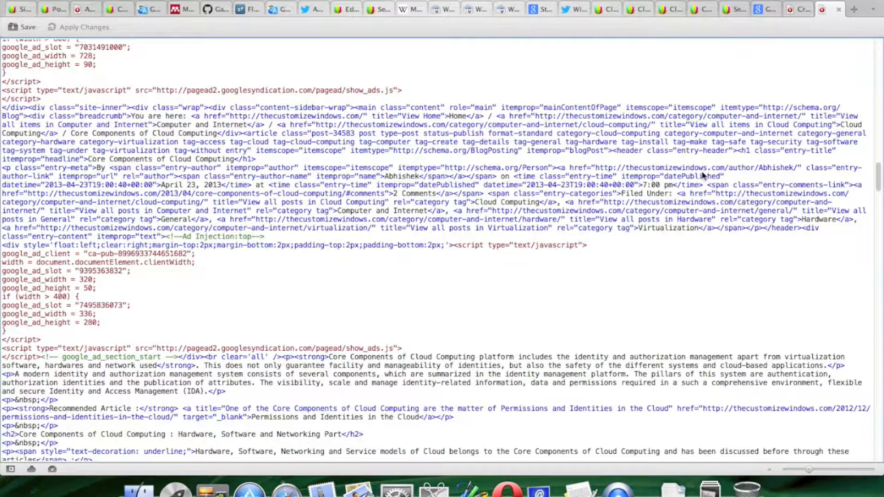
left_click_drag(445, 172, 782, 171)
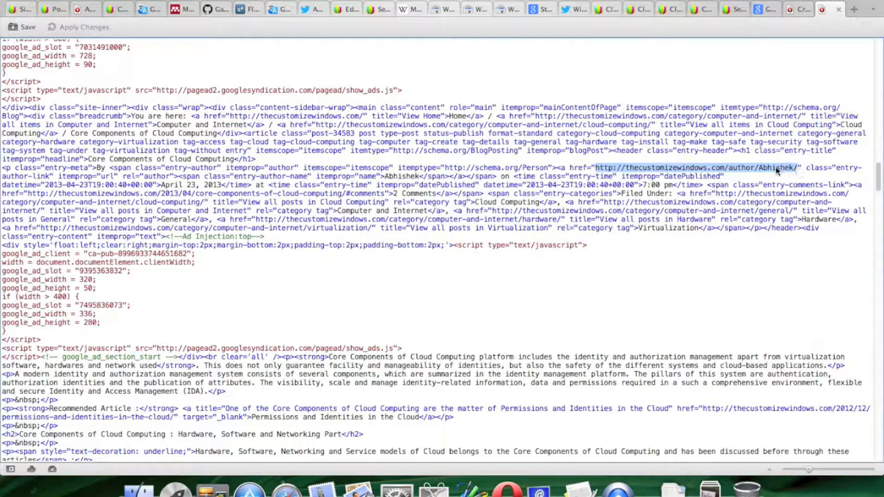
right_click(781, 171)
left_click(691, 245)
Open the copied author URL in a new tab and view the author's profile details
left_click(854, 9)
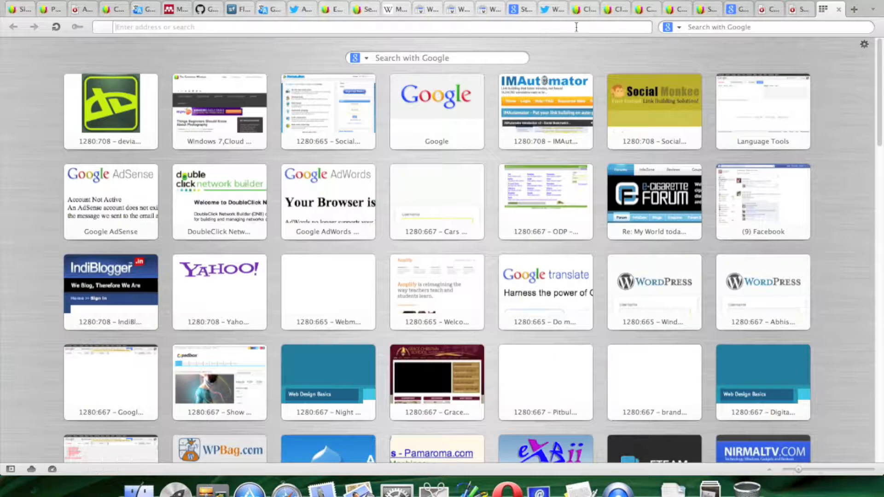
right_click(395, 29)
left_click(440, 102)
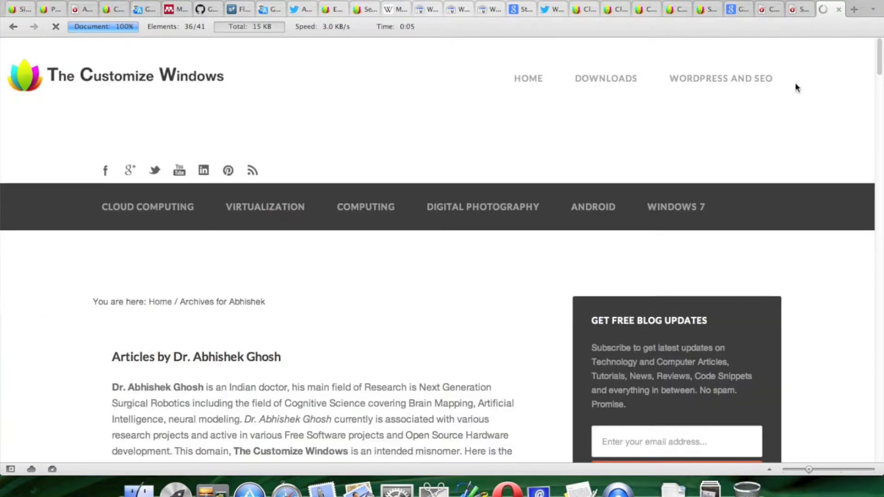
scroll(471, 289, "down", 5)
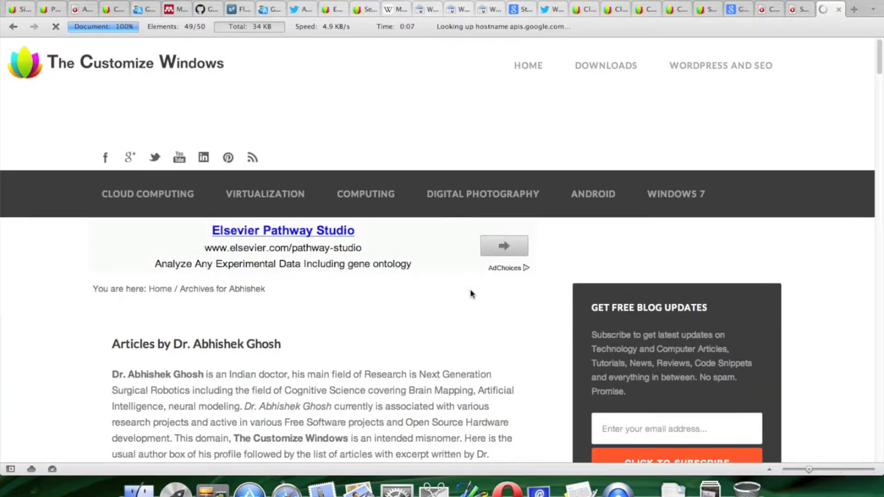
scroll(461, 293, "down", 4)
scroll(345, 294, "down", 3)
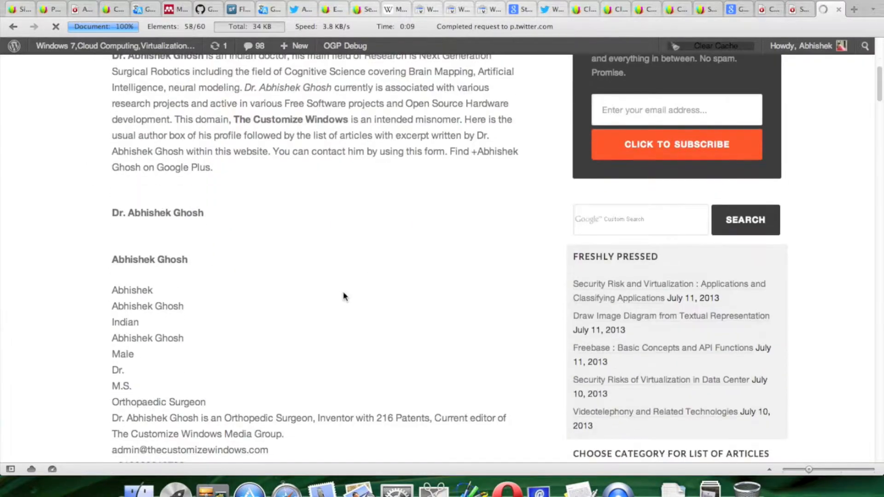
scroll(309, 400, "down", 3)
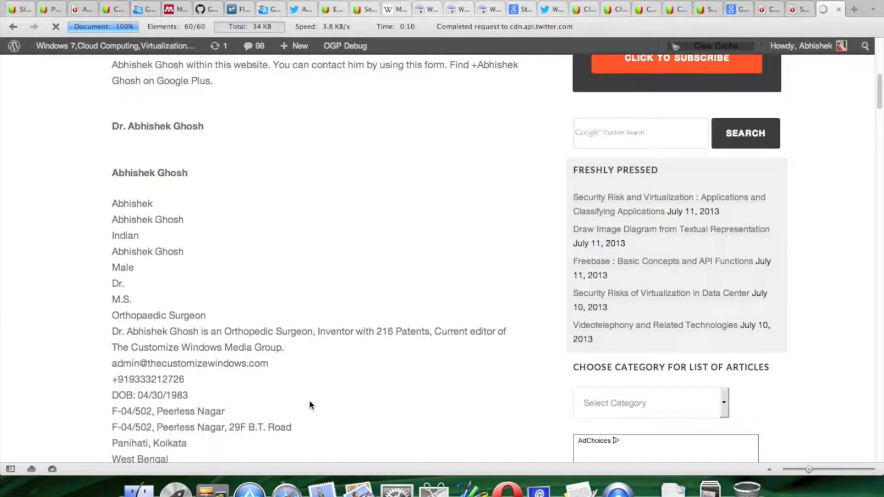
Display the source code of the author page
left_click(104, 1)
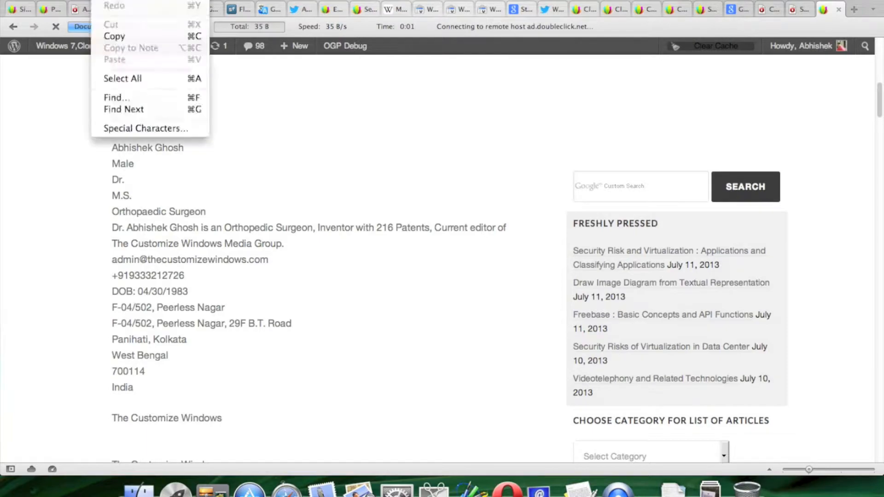
mouse_move(132, 1)
mouse_move(244, 106)
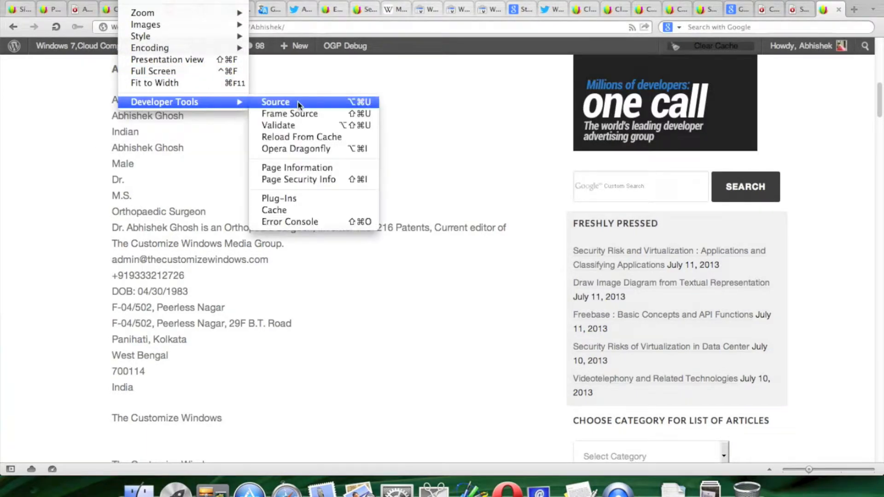
left_click(276, 102)
Highlight the schema.org Person and Organization properties in the author page's source, and close the source view
scroll(402, 293, "down", 15)
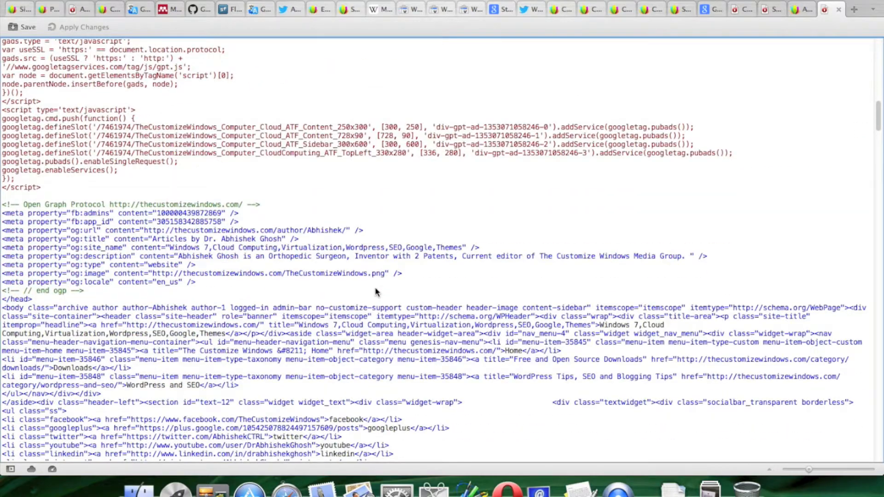
scroll(381, 290, "down", 5)
scroll(376, 292, "down", 10)
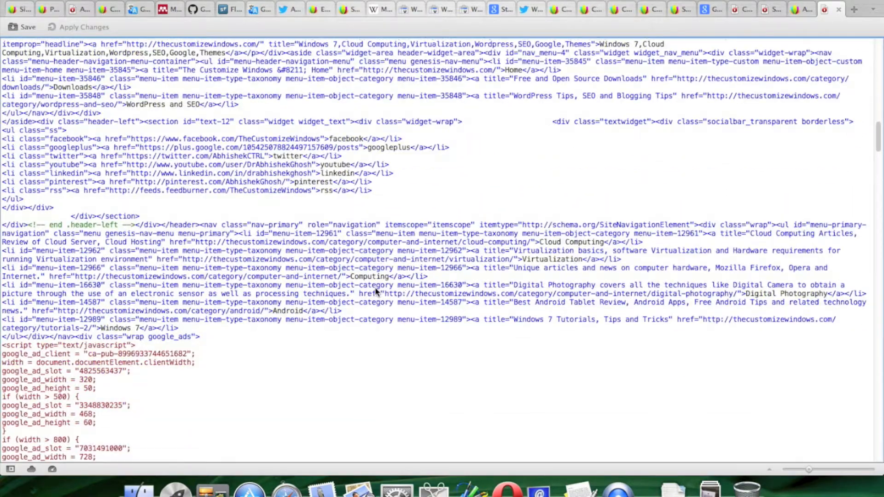
scroll(374, 286, "down", 5)
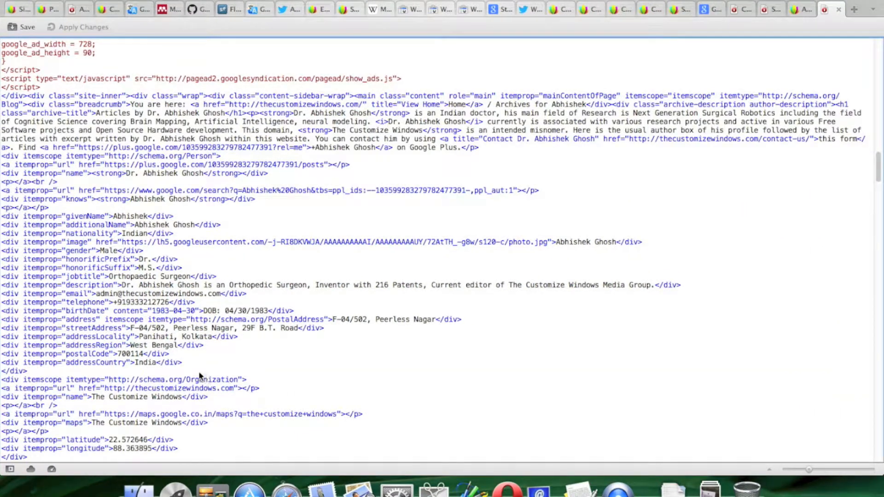
scroll(219, 406, "down", 2)
left_click_drag(192, 413, 110, 173)
left_click(745, 257)
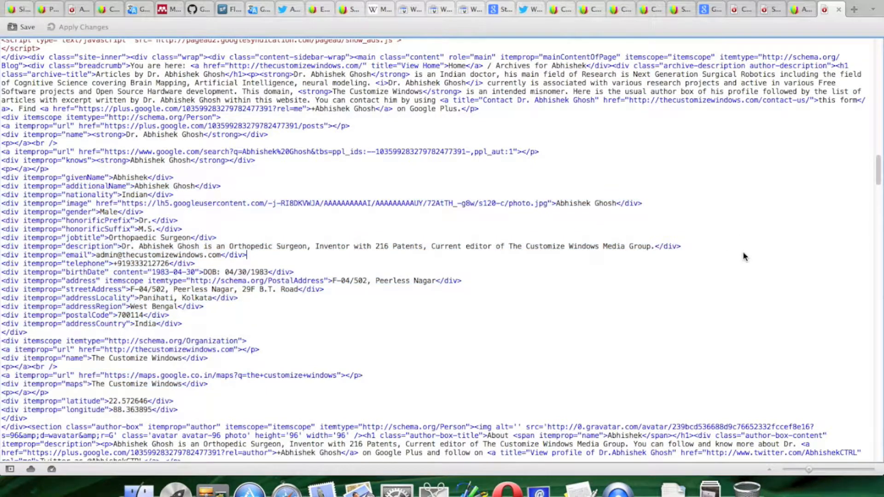
left_click(839, 10)
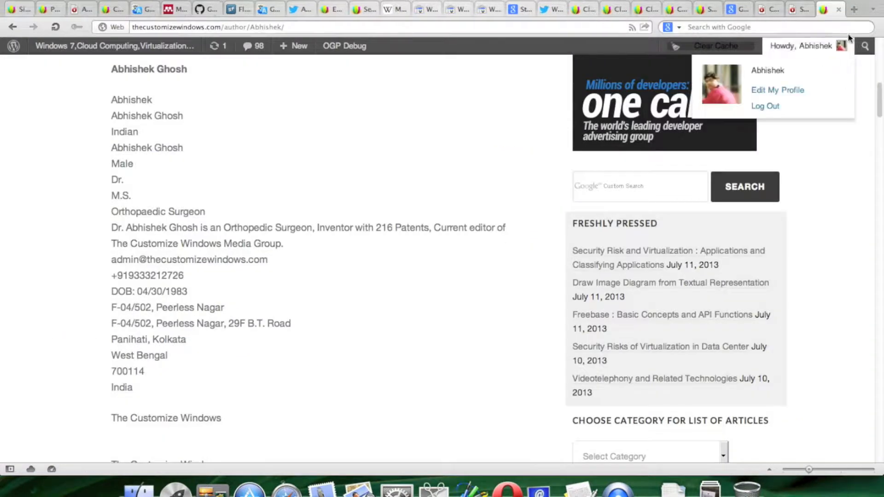
Switch to the Structured Data Testing Tool, view its HTML input option, and return to the URL option
left_click(737, 9)
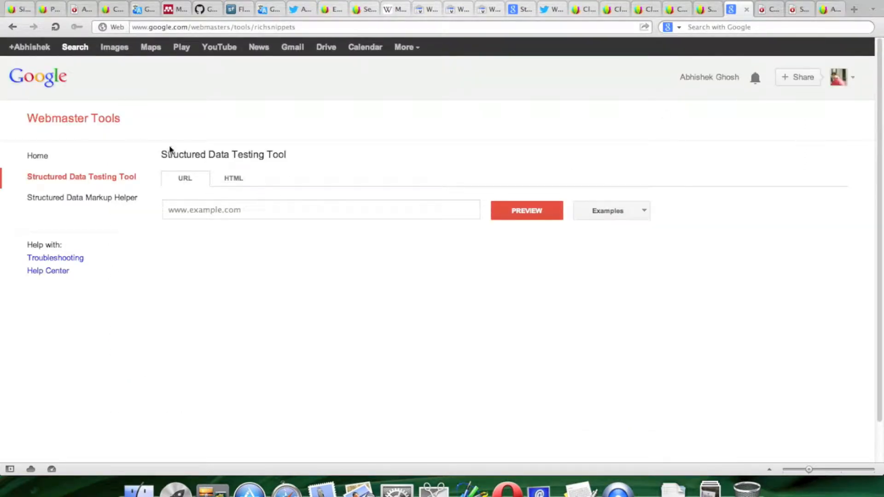
left_click(233, 178)
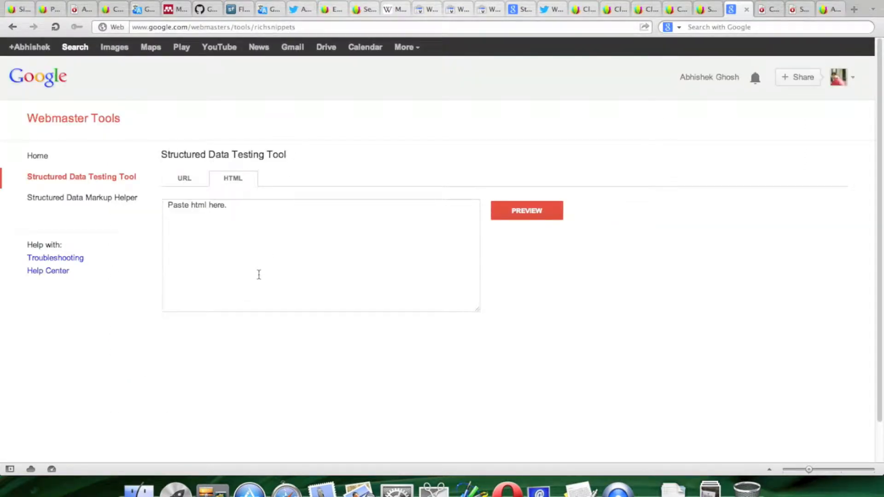
left_click(197, 184)
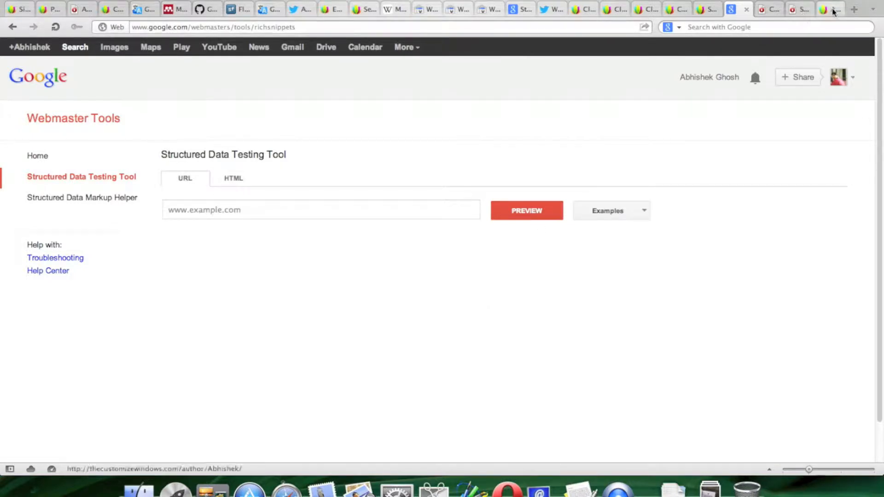
Copy the address of the article on the Semantic Web's brief overview of relevant recommendations
left_click(708, 10)
left_click(335, 29)
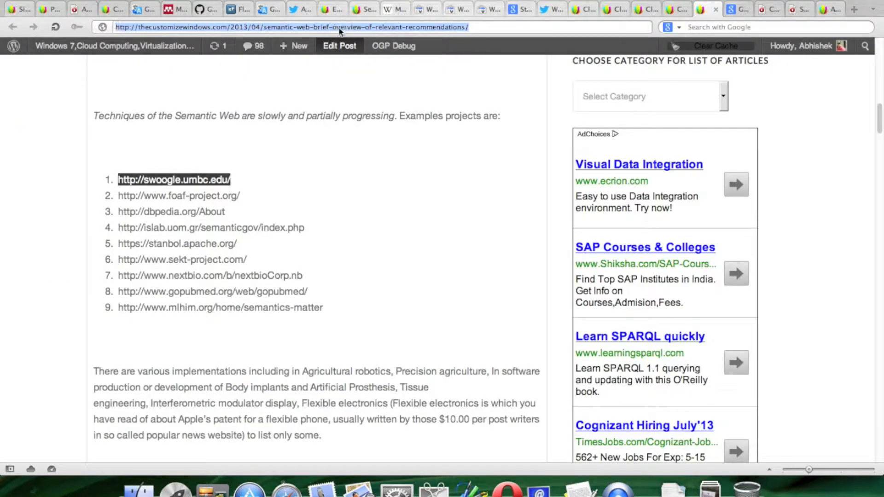
right_click(337, 28)
left_click(357, 77)
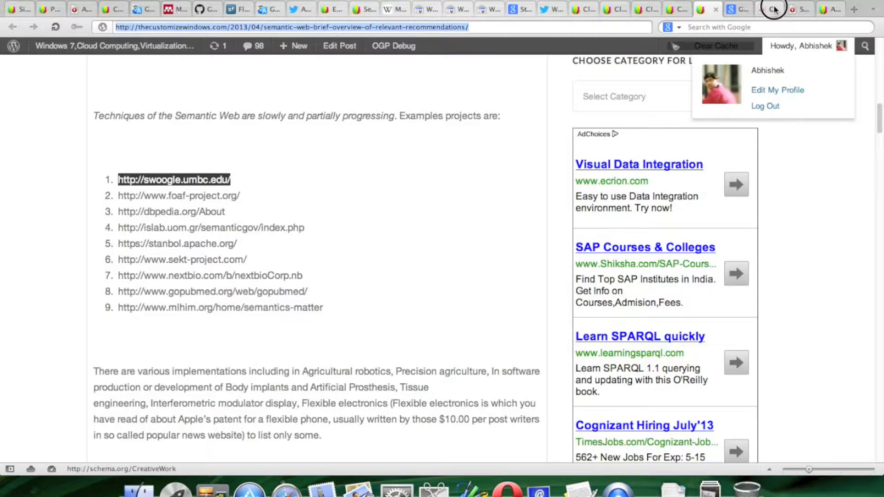
Close the schema.org CreativeWork and article source tabs, and return to the Structured Data Testing Tool
left_click(769, 9)
left_click(779, 10)
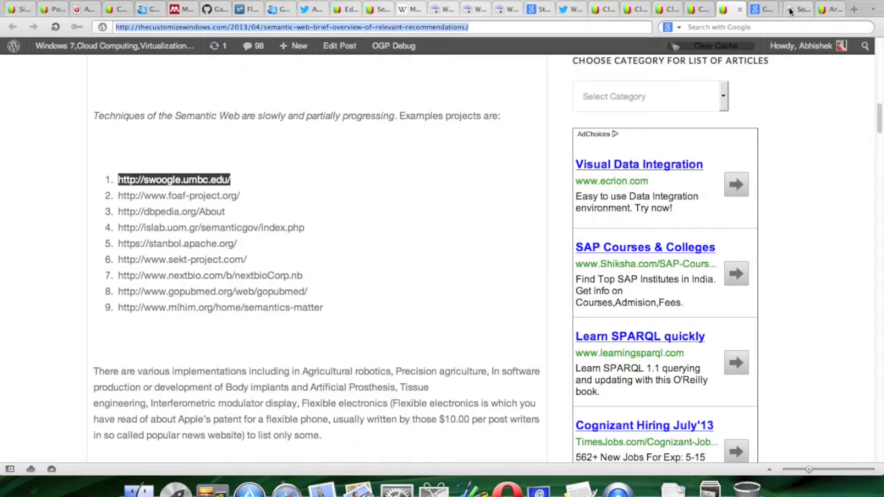
left_click(800, 9)
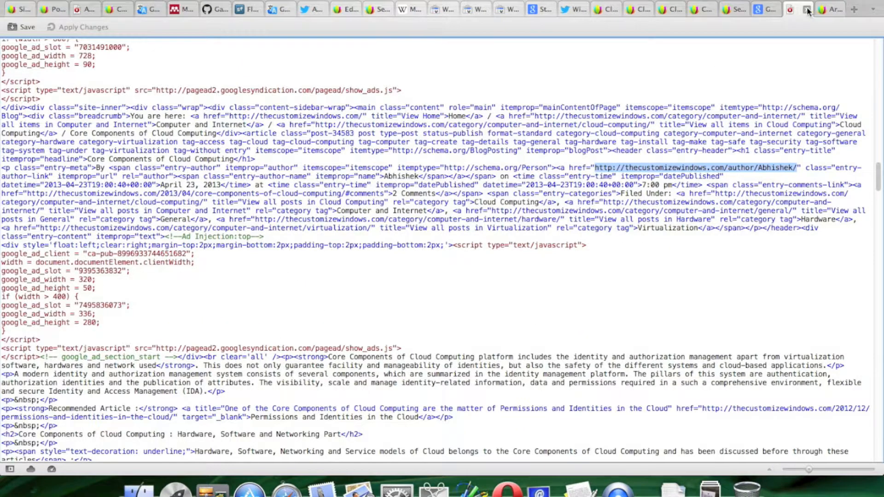
left_click(807, 11)
left_click(803, 9)
left_click(800, 9)
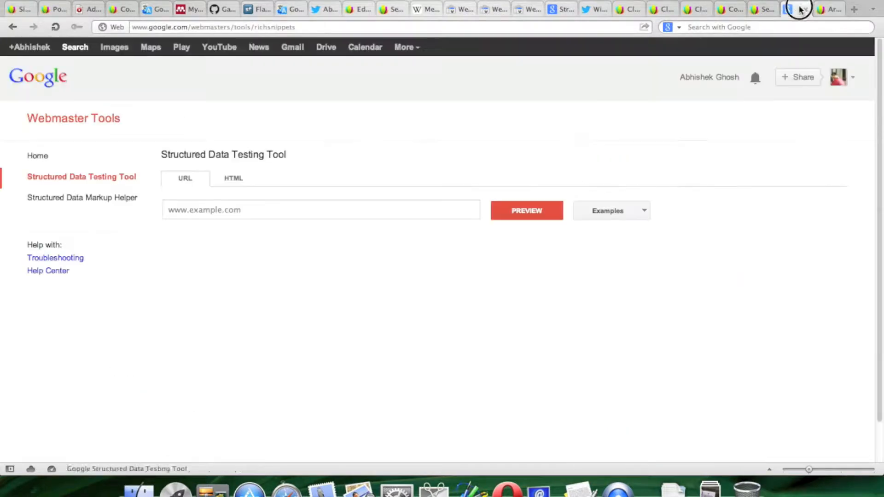
Paste the copied Semantic Web article address into the testing tool and generate its structured data preview
left_click(296, 211)
right_click(296, 212)
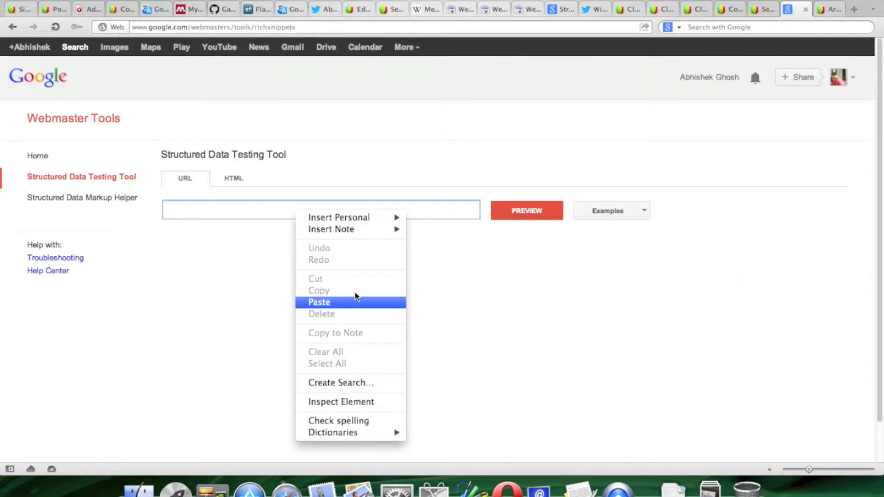
left_click(355, 302)
left_click(524, 211)
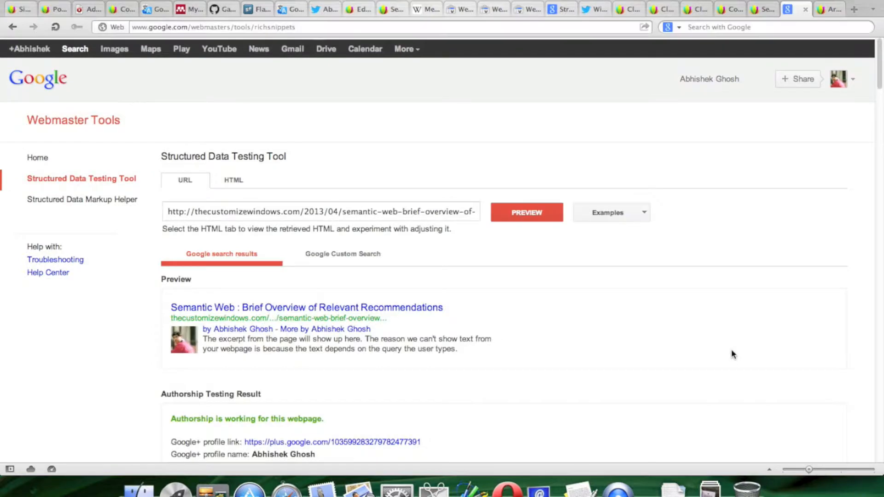
Review the authorship and publisher results, and highlight the first hcard heading in the extracted structured data
scroll(737, 348, "down", 5)
scroll(711, 251, "down", 7)
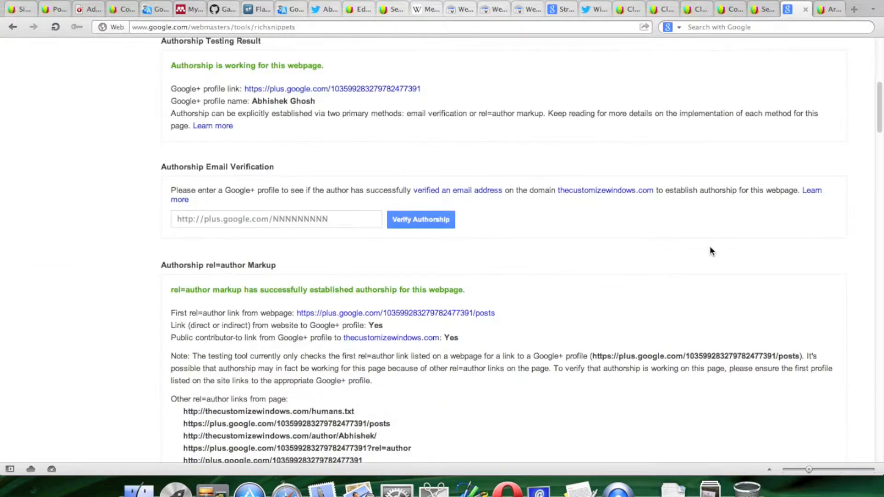
scroll(627, 213, "down", 1)
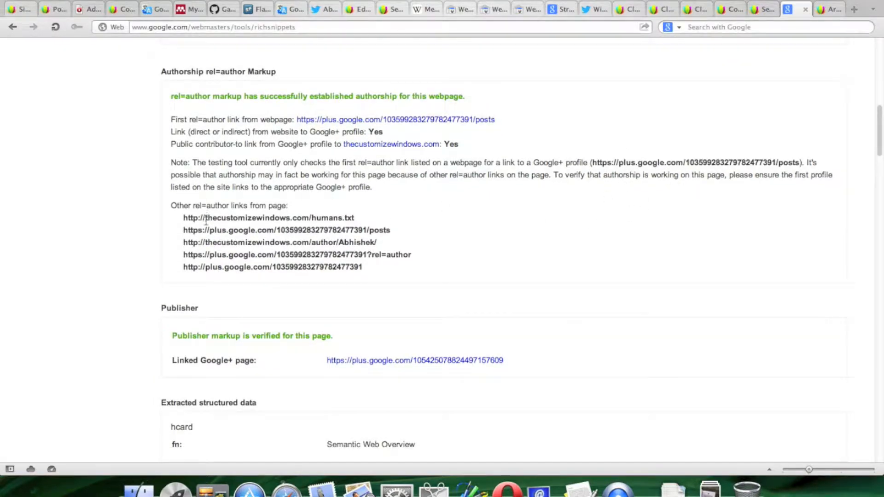
scroll(630, 239, "down", 2)
scroll(631, 240, "down", 3)
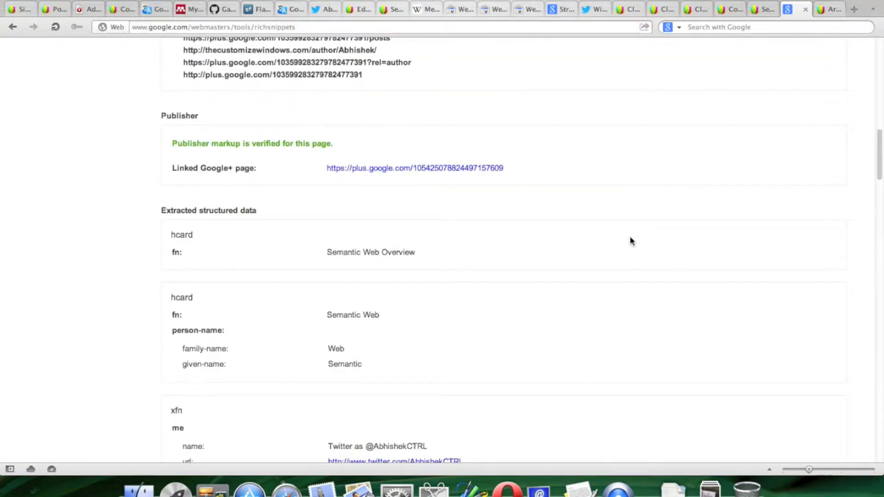
scroll(631, 237, "down", 1)
left_click_drag(160, 182, 201, 181)
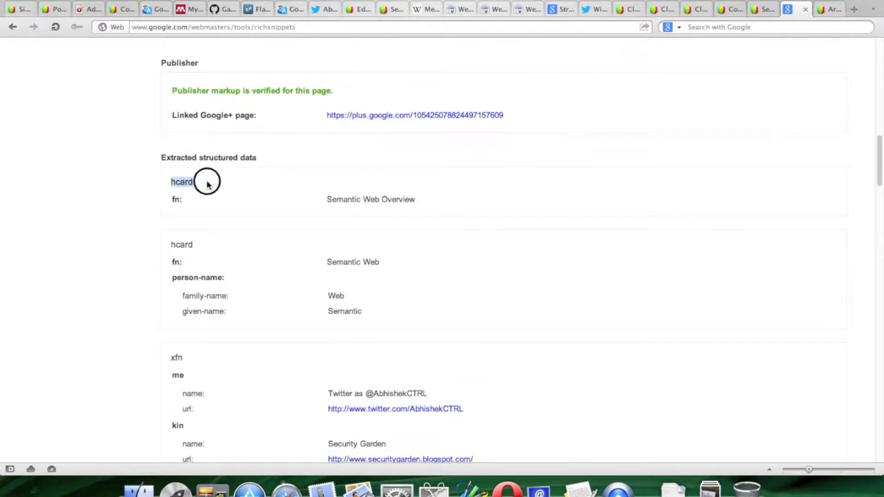
Highlight the family-name and given-name properties and the fn value of the second hcard in the extracted structured data
left_click(685, 190)
scroll(658, 266, "down", 3)
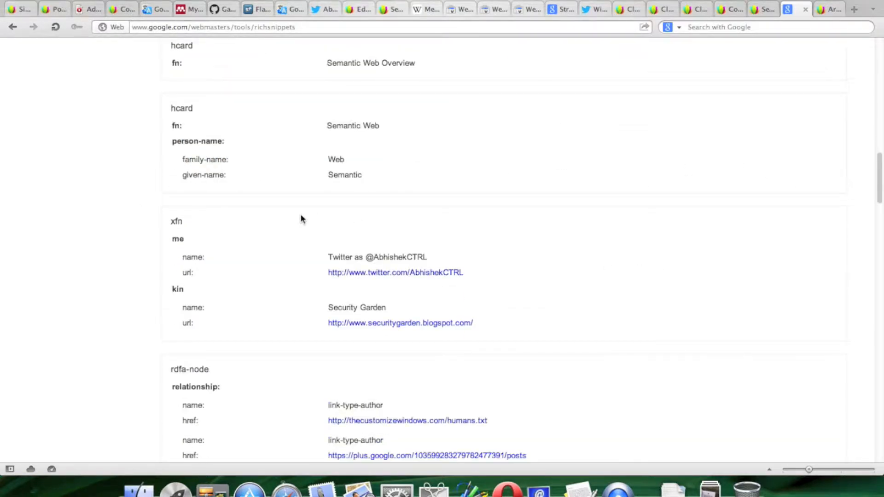
scroll(295, 213, "up", 1)
left_click_drag(201, 185, 226, 184)
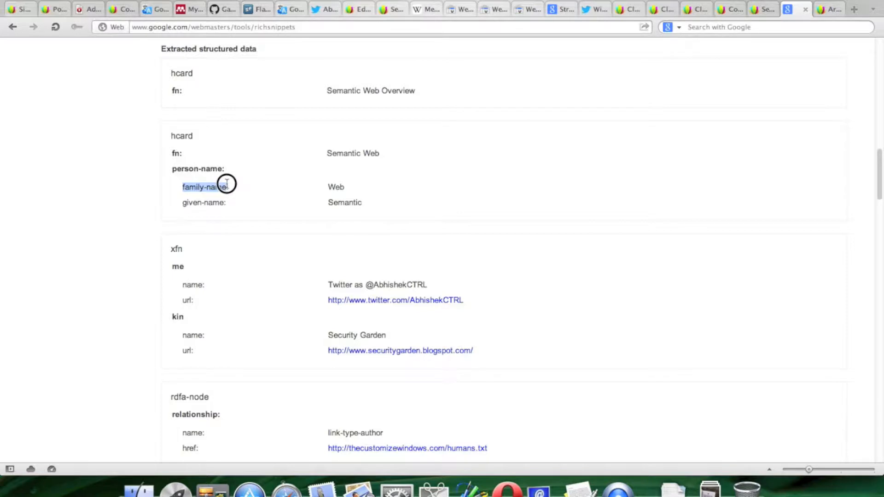
left_click_drag(184, 205, 230, 203)
left_click(194, 178)
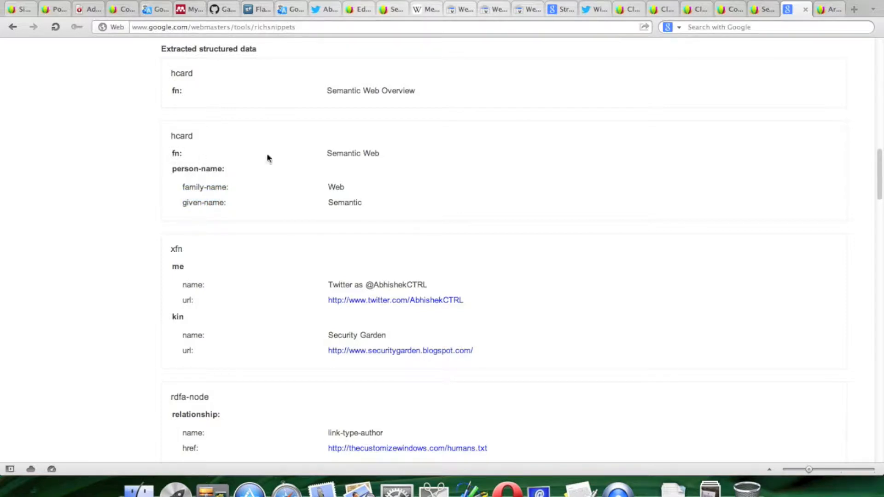
left_click_drag(307, 157, 468, 152)
left_click(568, 176)
Examine the xfn entries and look back over the hcard sections of the extracted structured data
scroll(568, 180, "up", 3)
scroll(556, 235, "down", 6)
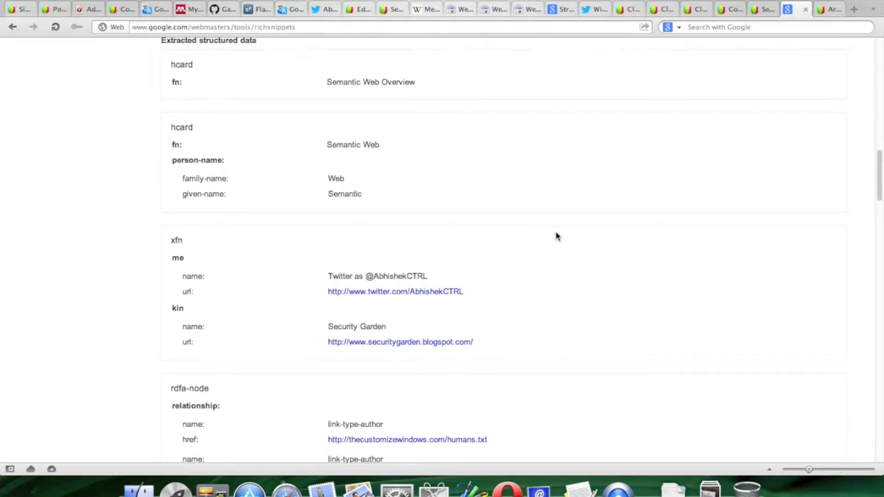
scroll(556, 236, "down", 3)
scroll(556, 236, "up", 6)
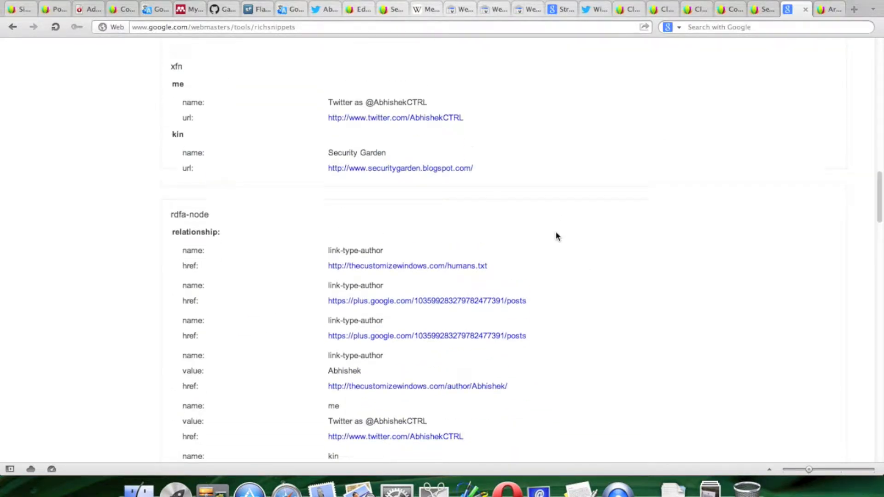
scroll(556, 236, "down", 8)
scroll(556, 235, "up", 10)
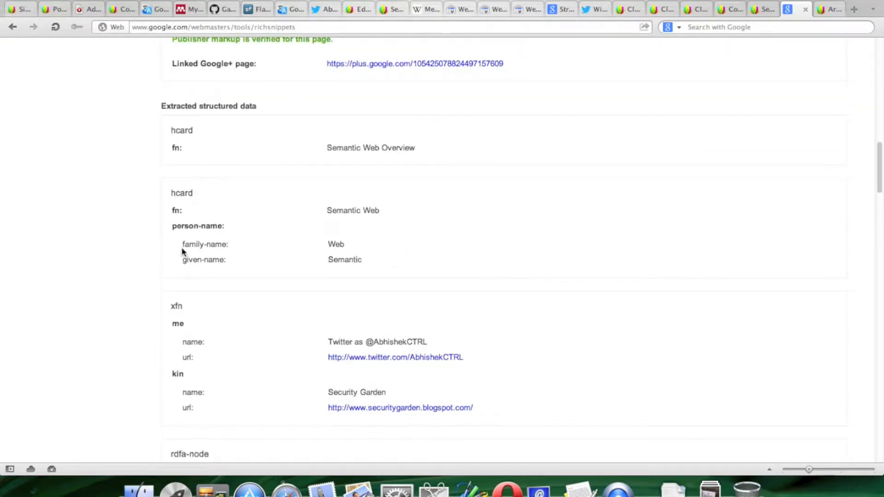
Review the rdfa-node relationships and properties, highlighting the kin relationship name
scroll(547, 244, "down", 11)
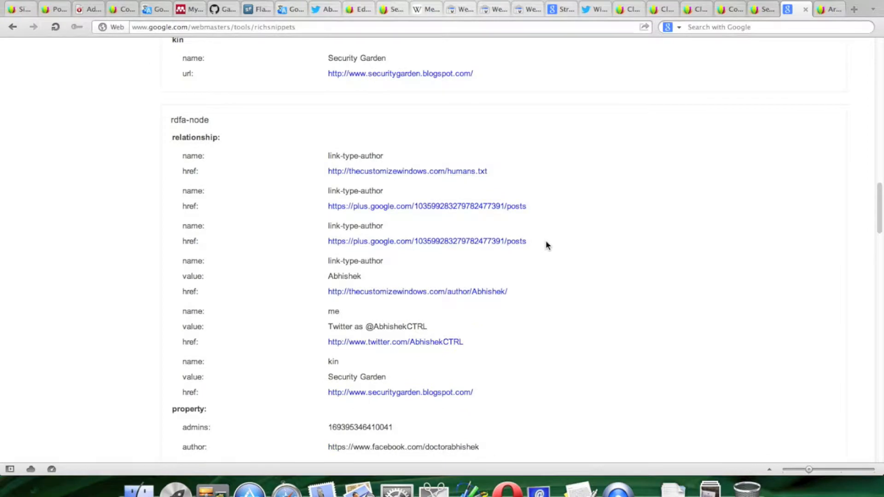
scroll(576, 247, "up", 2)
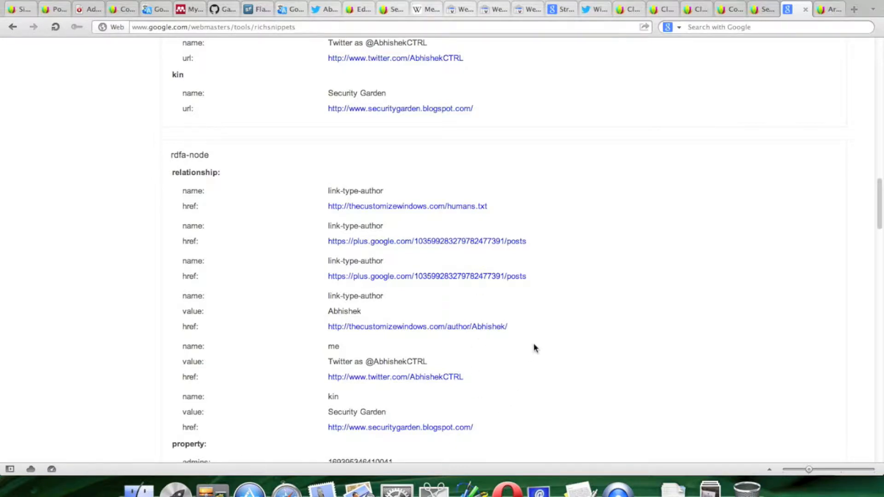
scroll(534, 348, "down", 5)
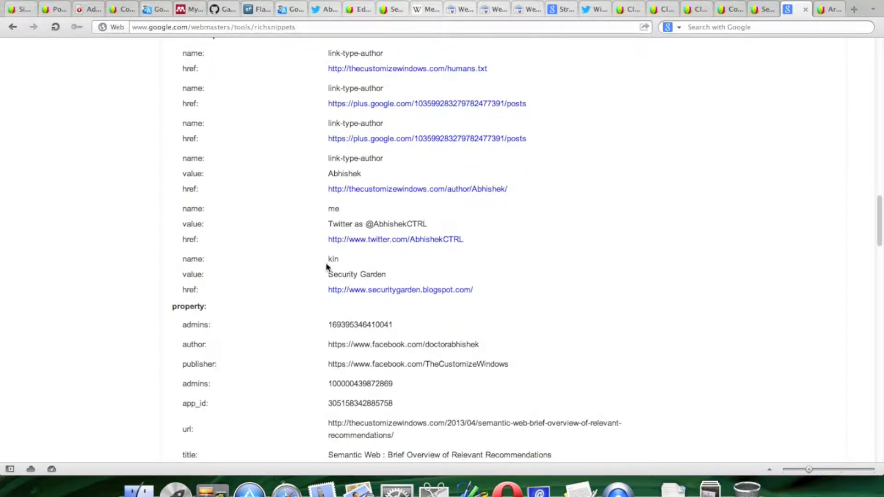
double_click(330, 259)
scroll(590, 259, "down", 3)
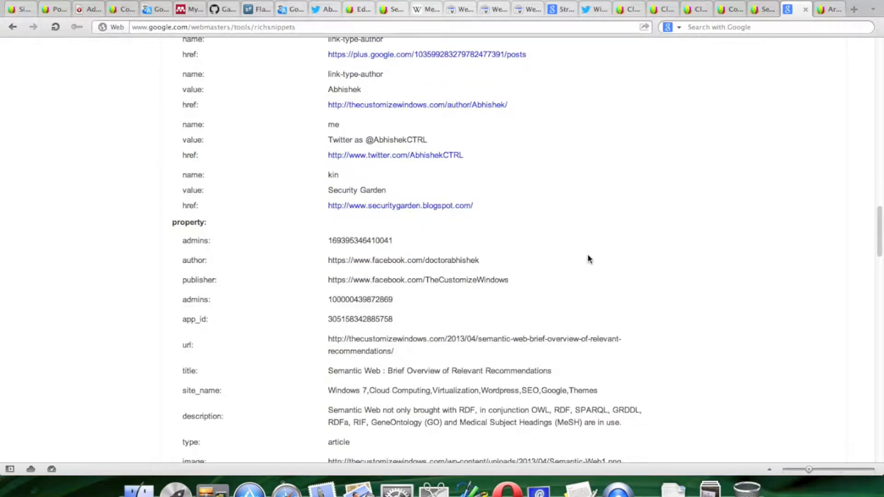
scroll(581, 260, "down", 2)
scroll(589, 257, "down", 2)
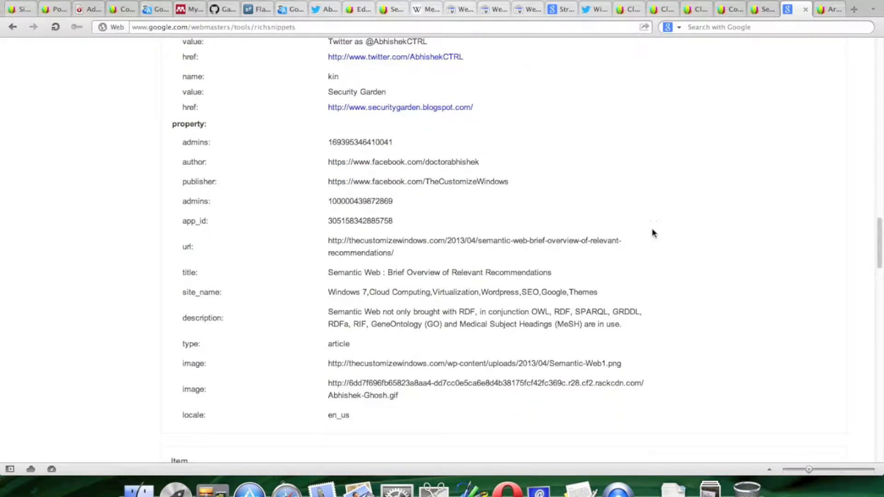
Search Google for "friends of friends" in a new tab and look through the results
left_click(854, 10)
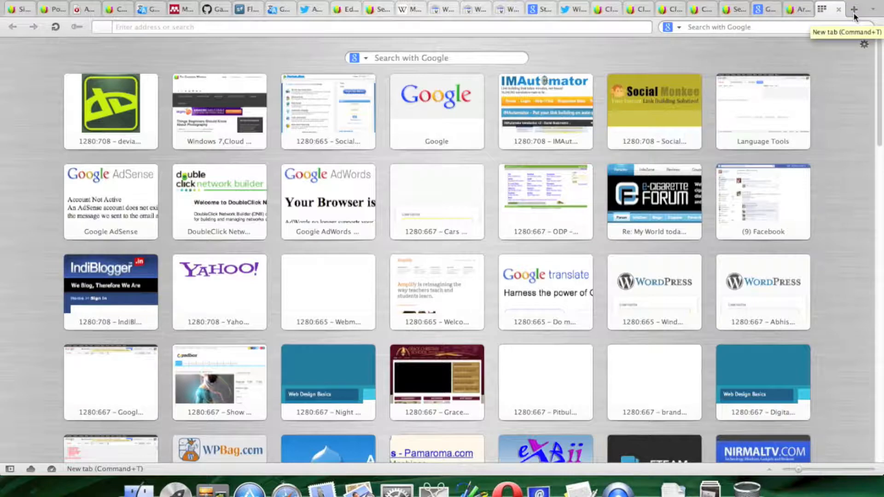
type("frie")
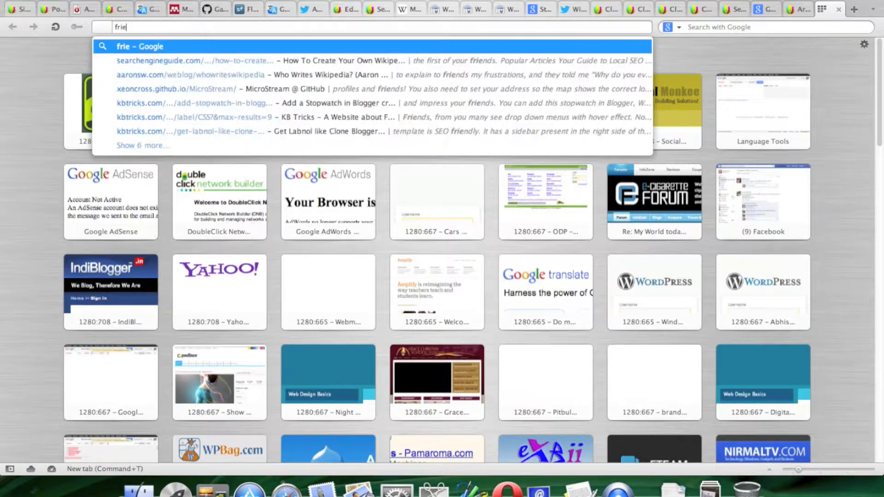
type("nds of ")
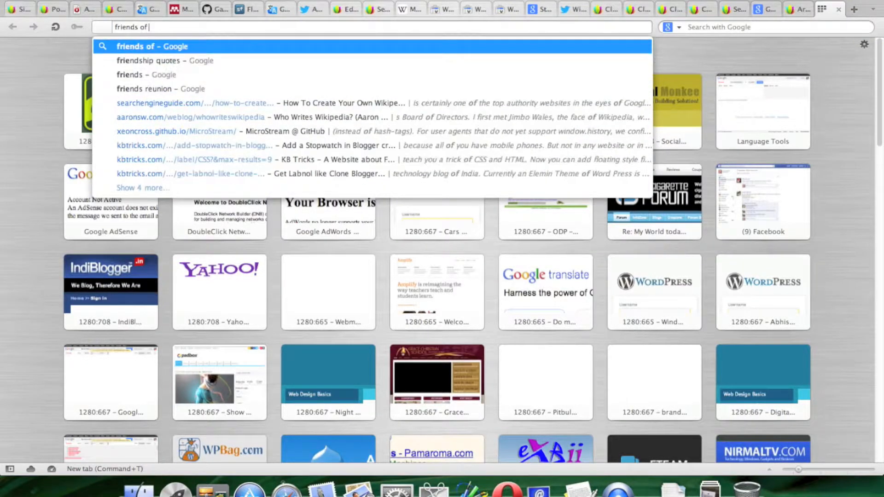
type("friends")
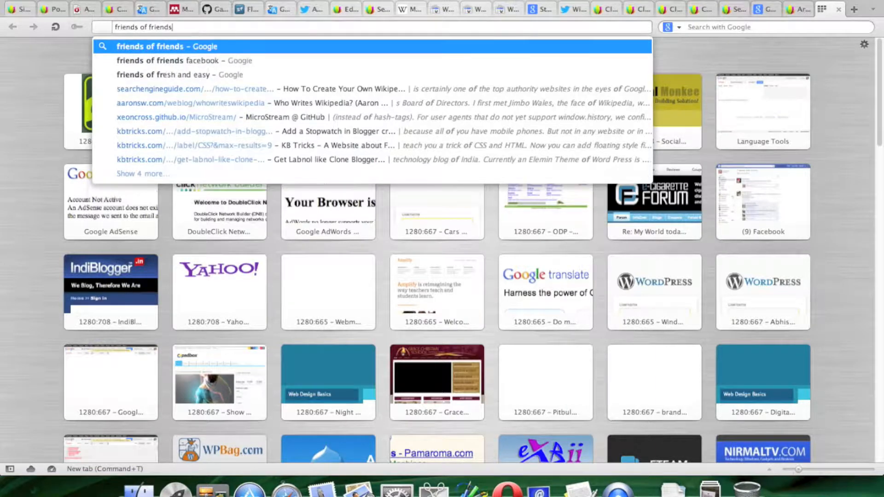
key("Return")
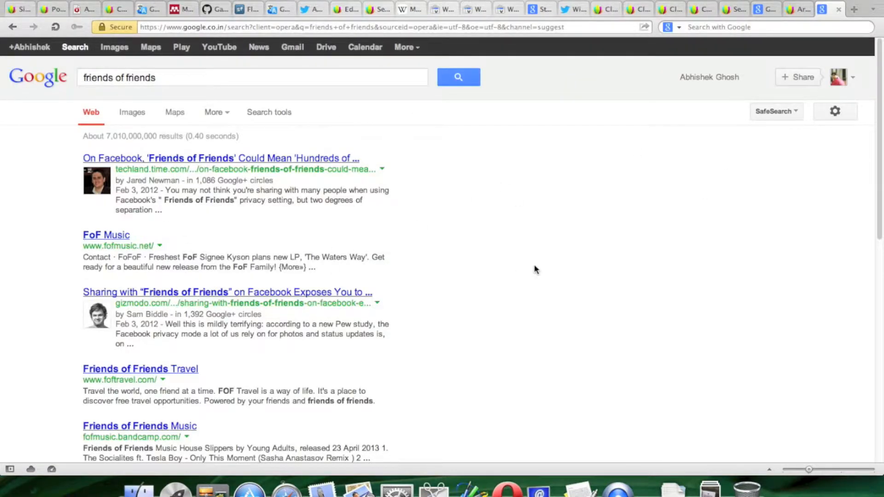
scroll(535, 270, "down", 5)
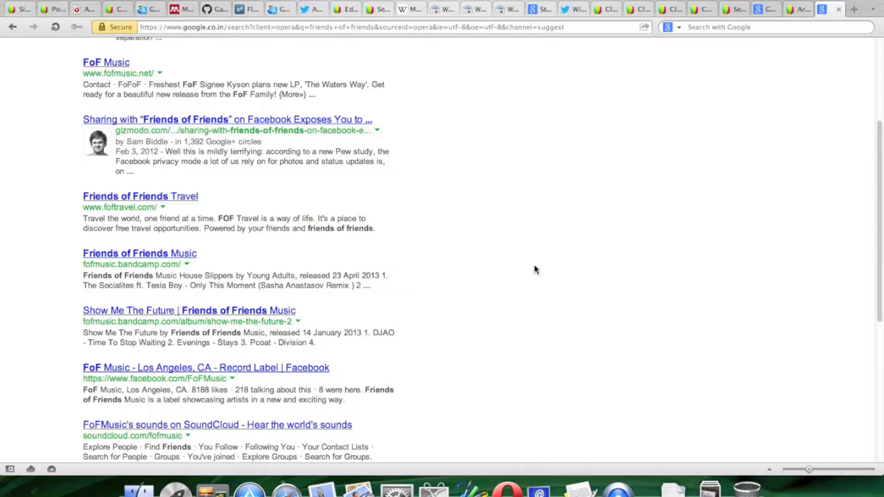
scroll(536, 270, "down", 6)
scroll(535, 270, "up", 10)
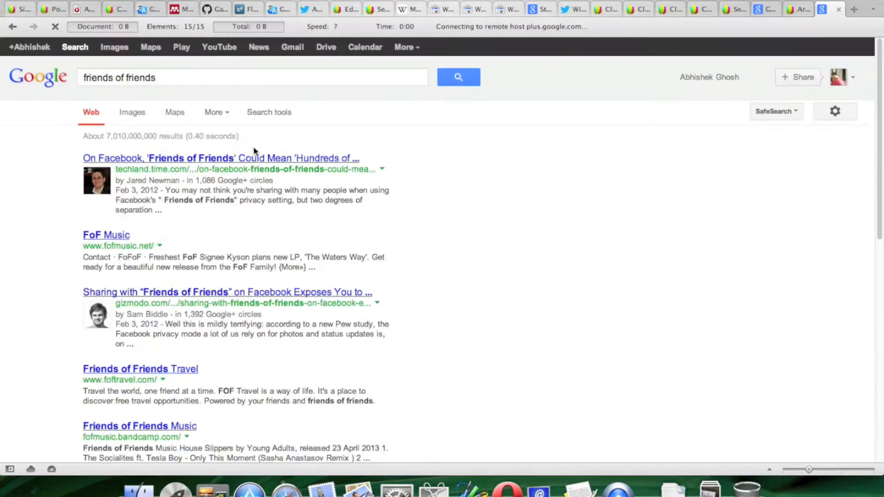
Search Google for "foaf" instead and restore the browser window's position
left_click(313, 81)
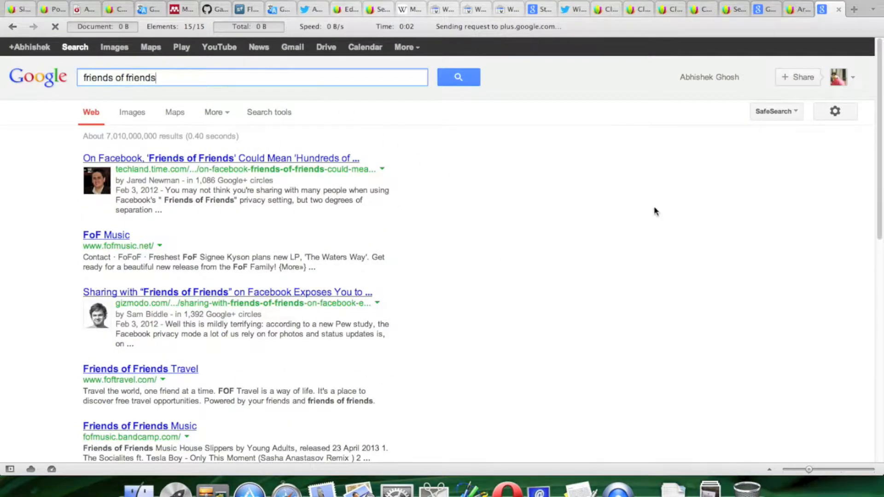
left_click_drag(565, 19, 532, 68)
type("foaf")
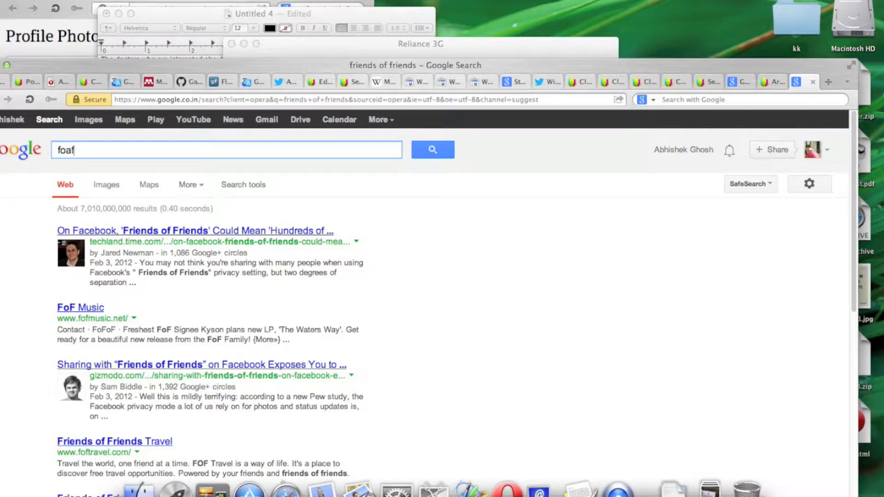
key("Return")
left_click_drag(376, 65, 409, 1)
left_click(39, 3)
Open the FOAF project site and view its documentation page, closing the tab to return to the testing tool
left_click(207, 158)
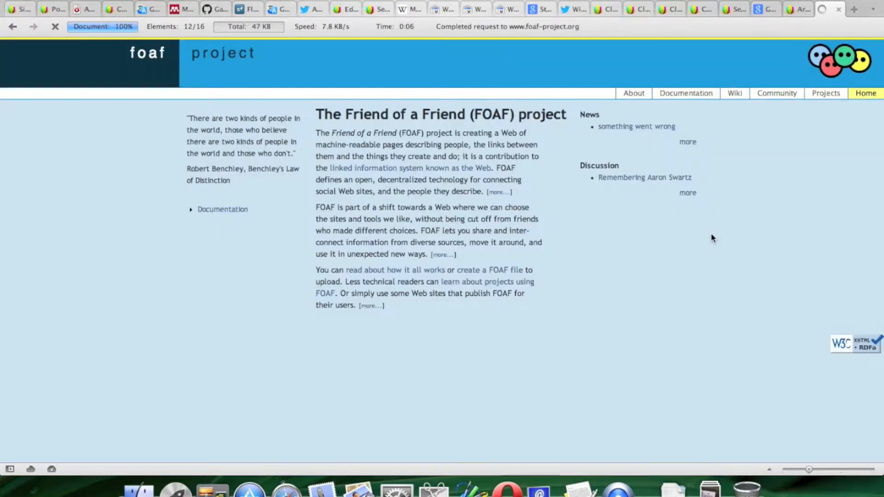
left_click(223, 210)
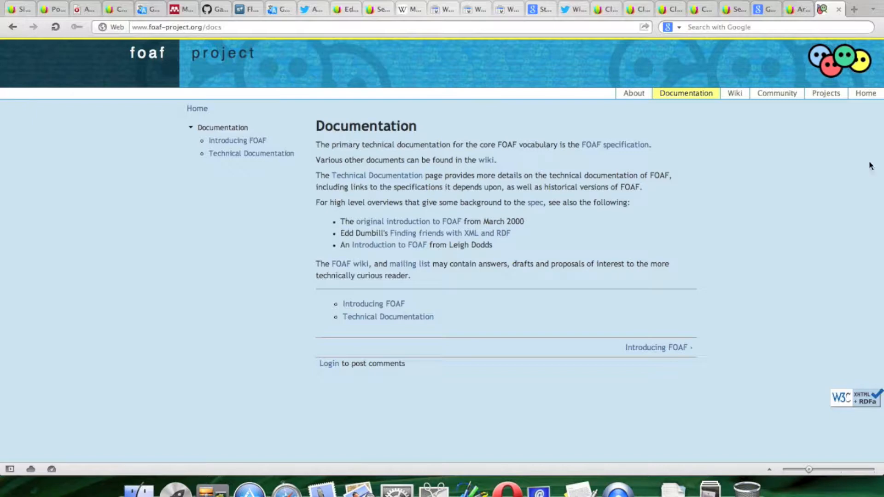
left_click(839, 9)
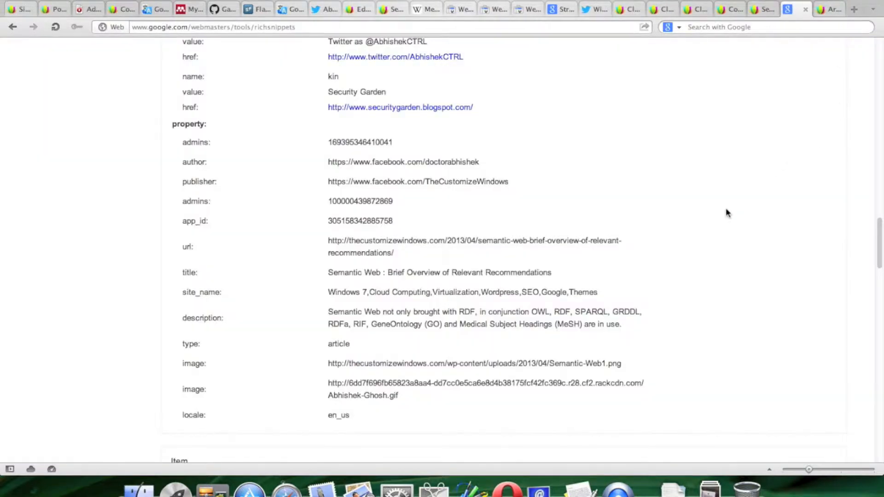
Highlight the site_name, description, type and first image values among the rdfa-node properties
scroll(599, 248, "down", 3)
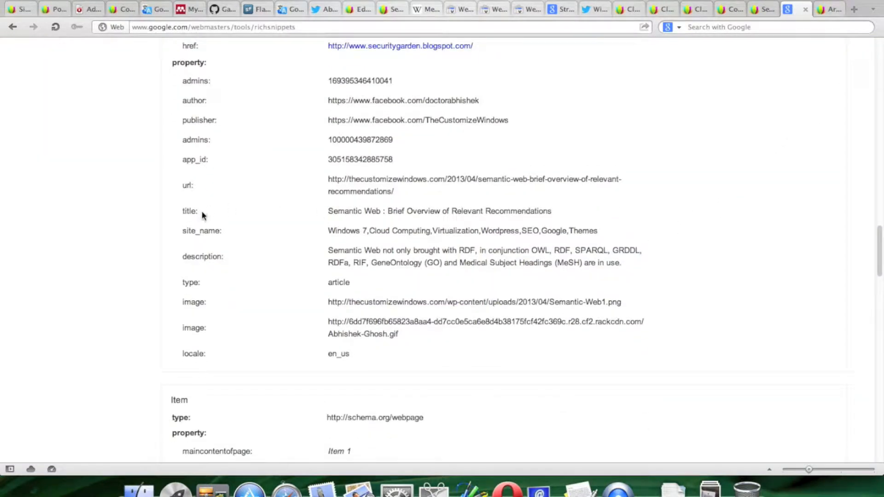
left_click_drag(330, 231, 686, 244)
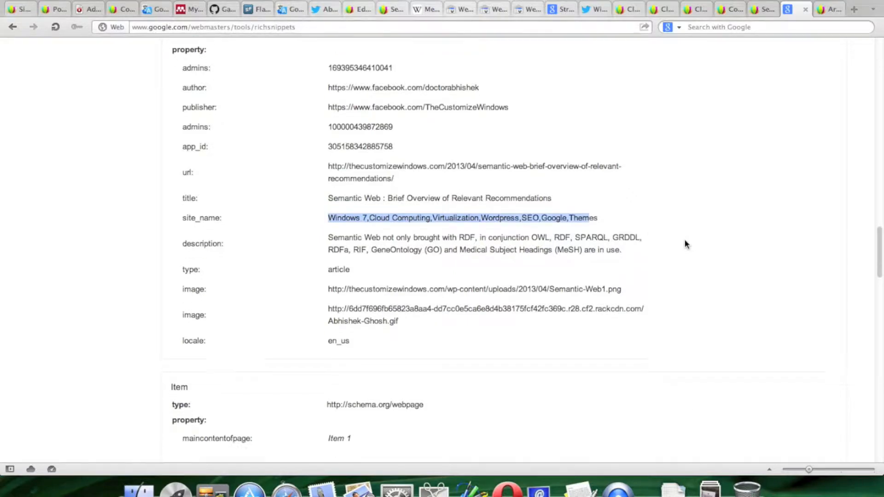
scroll(686, 244, "down", 3)
left_click_drag(298, 189, 465, 203)
left_click(320, 223)
left_click_drag(321, 223, 373, 234)
left_click_drag(324, 250, 649, 243)
Go through the schema.org webpage and wpheader items, highlighting their details
scroll(652, 230, "down", 3)
left_click_drag(304, 195, 419, 207)
scroll(451, 211, "down", 3)
left_click_drag(327, 221, 602, 207)
scroll(514, 216, "down", 3)
scroll(305, 223, "down", 2)
scroll(600, 207, "down", 2)
Highlight the schema.org/blog type and the blogpost property of Item 1
left_click(540, 243)
left_click_drag(311, 217, 436, 207)
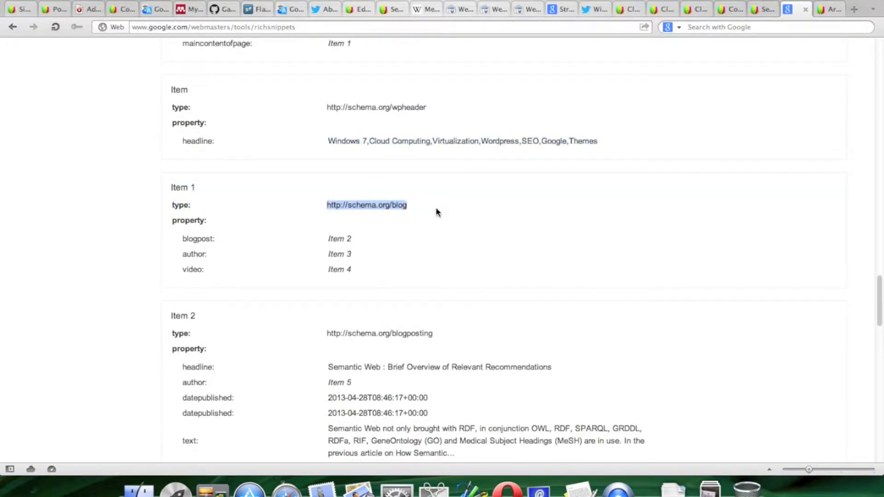
scroll(436, 207, "down", 2)
left_click_drag(179, 173, 244, 168)
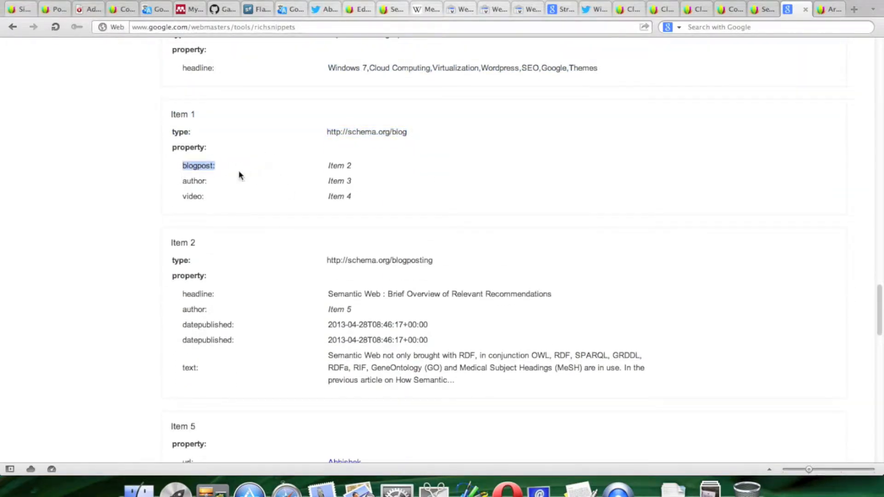
left_click(191, 203)
Highlight the schema.org/blogposting type and the text excerpt of Item 2
scroll(200, 208, "down", 2)
left_click_drag(315, 176, 476, 180)
scroll(544, 182, "down", 1)
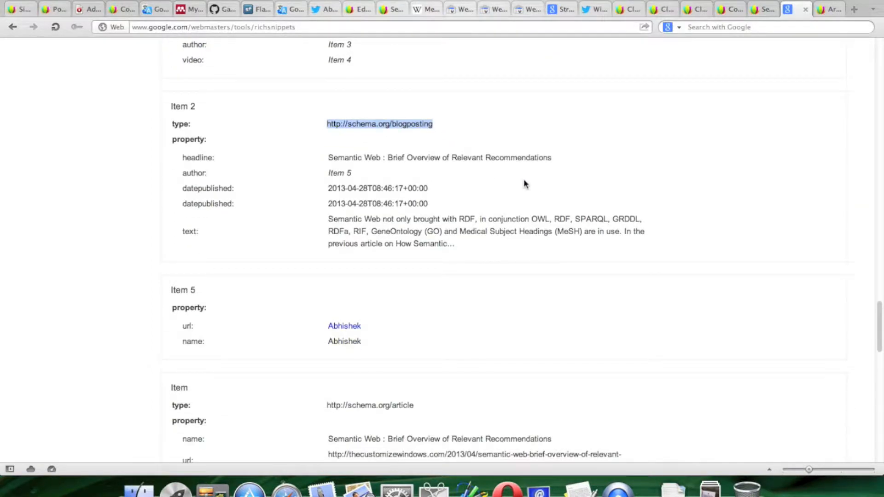
left_click_drag(326, 224, 491, 251)
scroll(525, 259, "down", 2)
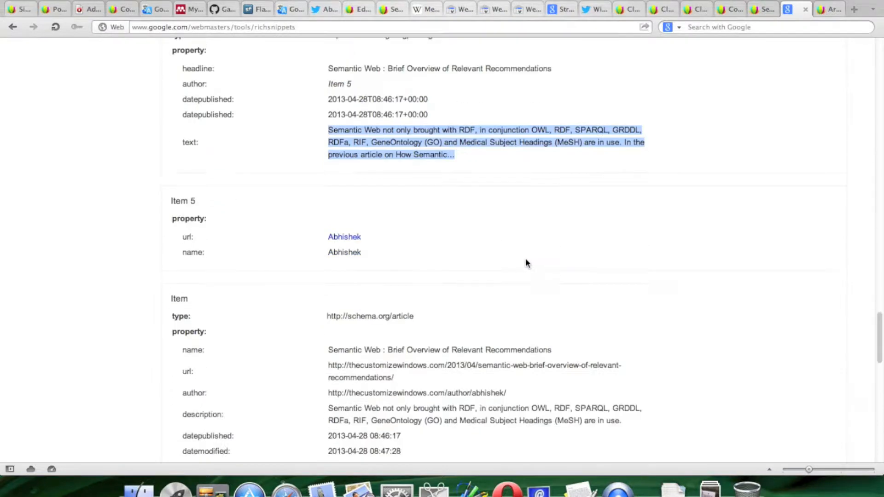
Highlight the schema.org/article item's type, description and user comments interaction count
scroll(329, 222, "down", 2)
left_click_drag(321, 236, 430, 233)
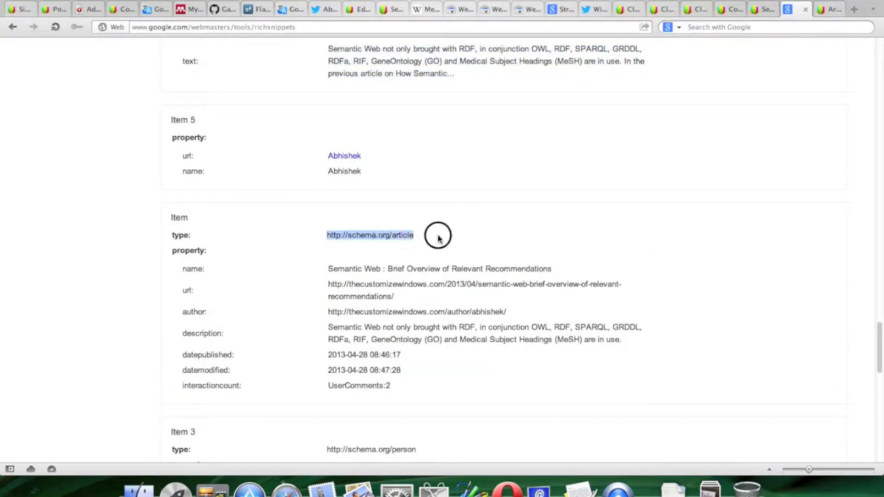
scroll(449, 234, "down", 2)
left_click_drag(327, 259, 628, 269)
scroll(629, 273, "down", 1)
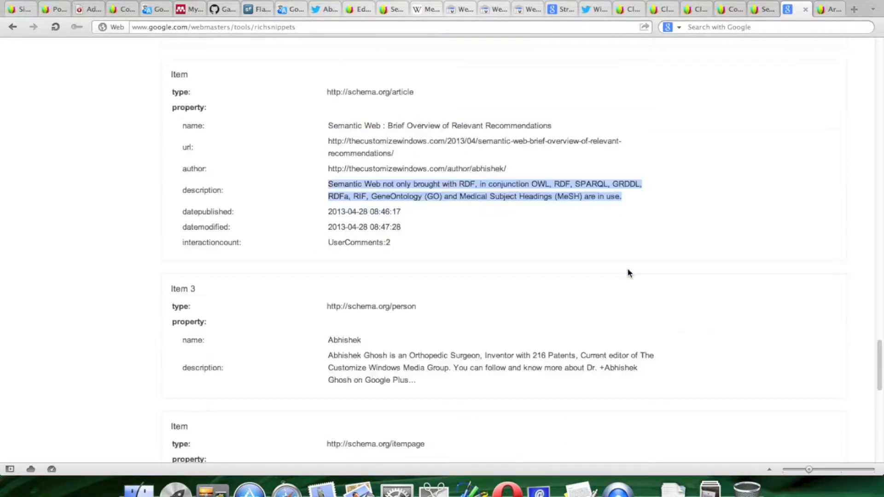
scroll(629, 273, "down", 2)
left_click_drag(329, 207, 406, 210)
Highlight the person's name in Item 3 and the first schema.org/itempage type, and look over the remaining significant links
scroll(560, 221, "down", 2)
scroll(560, 221, "down", 3)
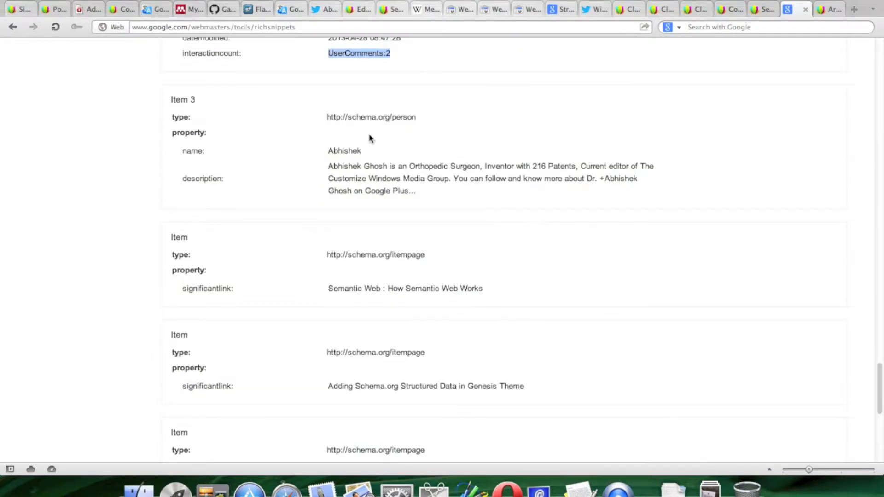
left_click_drag(322, 154, 375, 152)
scroll(406, 181, "down", 2)
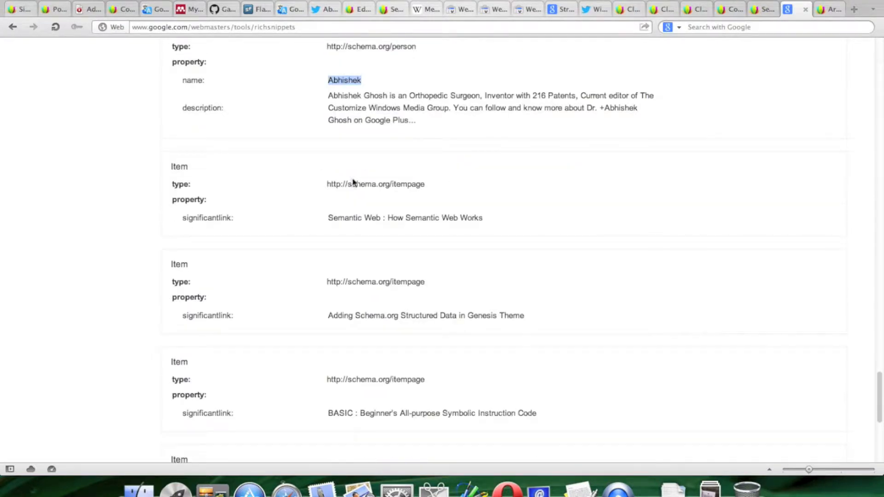
left_click_drag(326, 184, 455, 184)
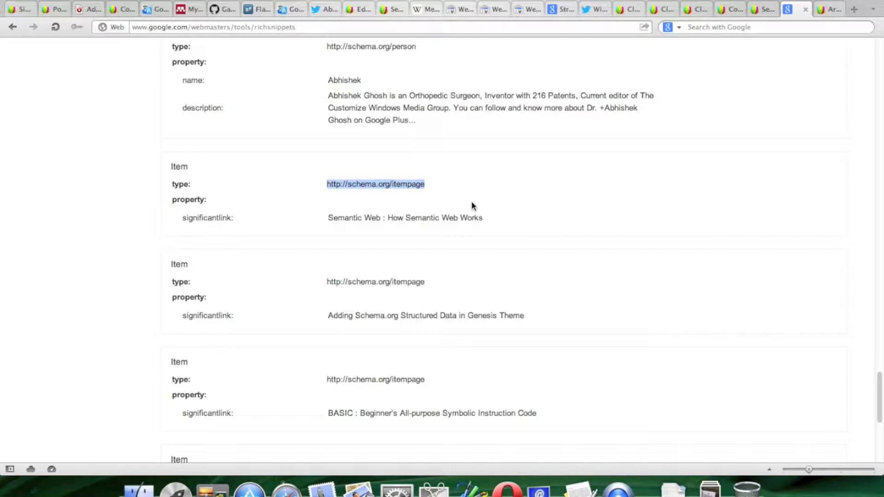
scroll(428, 231, "down", 5)
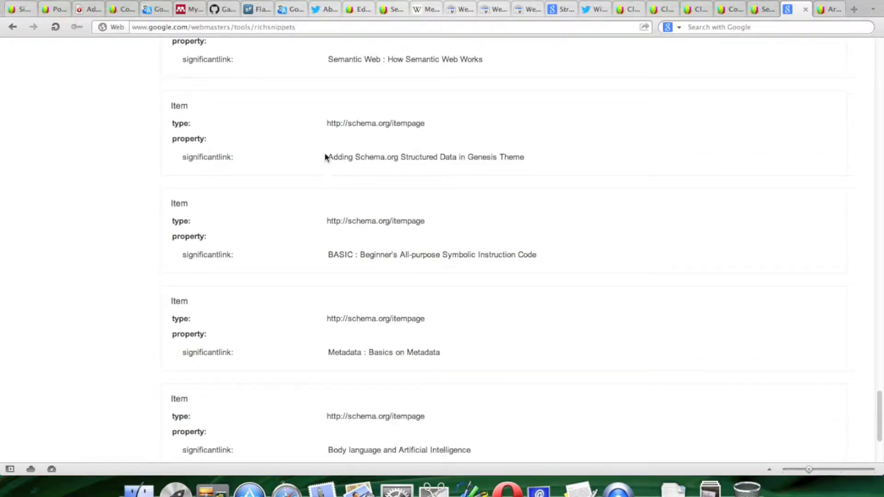
Highlight the significant link "Adding Schema.org Structured Data in Genesis Theme" and its significantlink property name
left_click_drag(326, 157, 554, 158)
left_click(257, 195)
left_click_drag(182, 157, 236, 158)
scroll(654, 249, "down", 4)
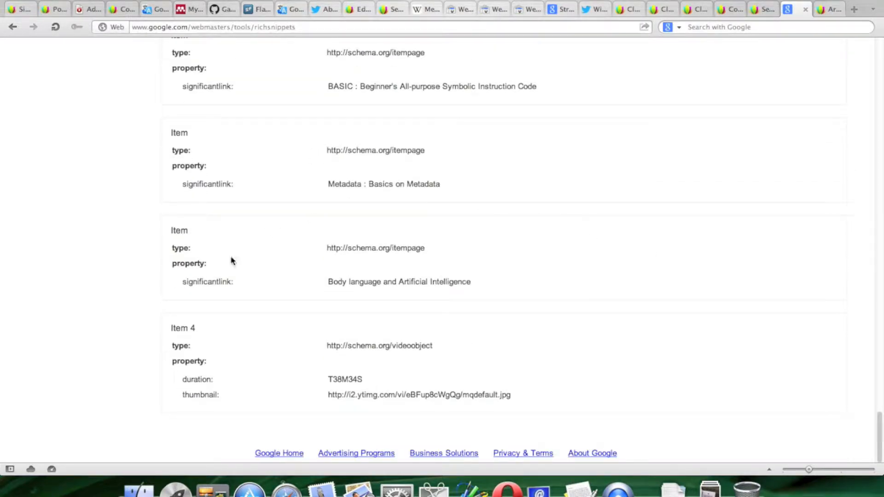
Highlight the thumbnail URL of the schema.org/videoobject in Item 4 and return to the start of the test results
left_click_drag(327, 395, 523, 395)
left_click(580, 363)
scroll(639, 270, "up", 20)
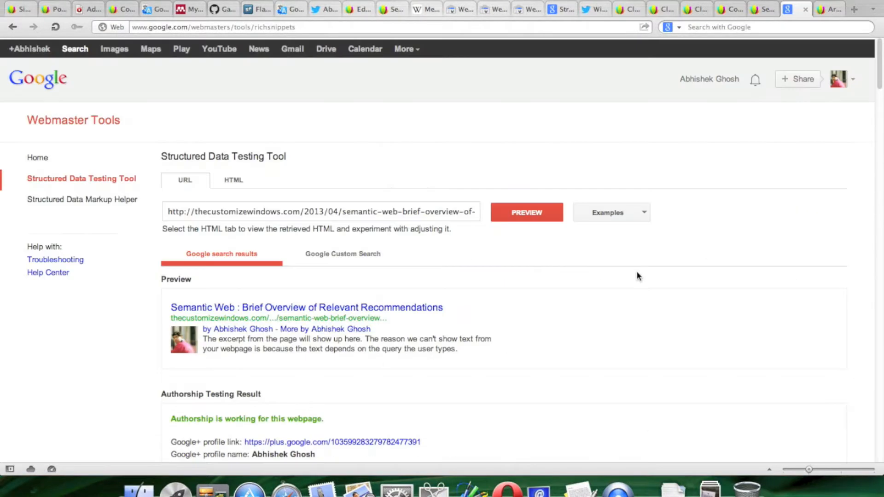
Copy the author page's URL, preview it in the Structured Data Testing Tool, and close the author page
left_click(822, 13)
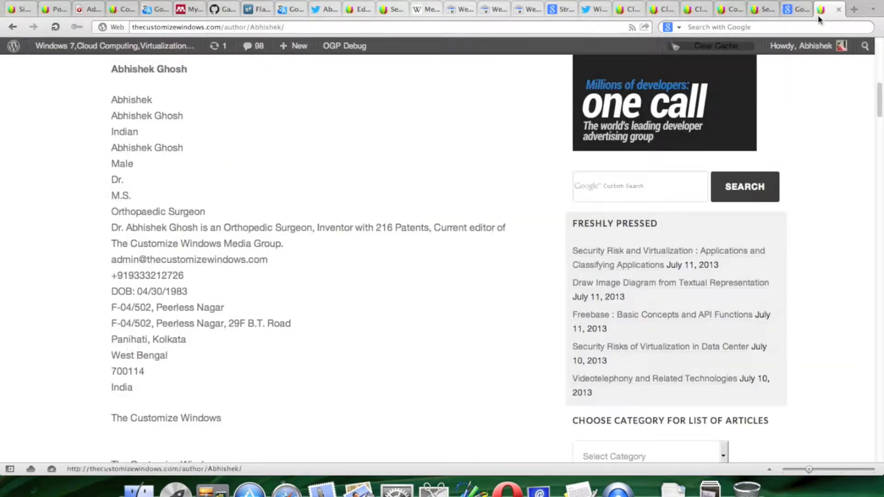
left_click(342, 26)
right_click(288, 30)
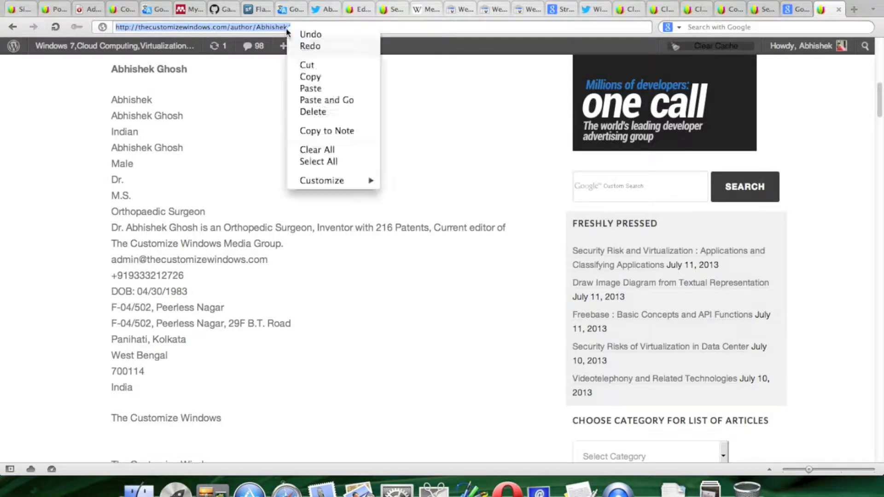
left_click(311, 76)
left_click(788, 11)
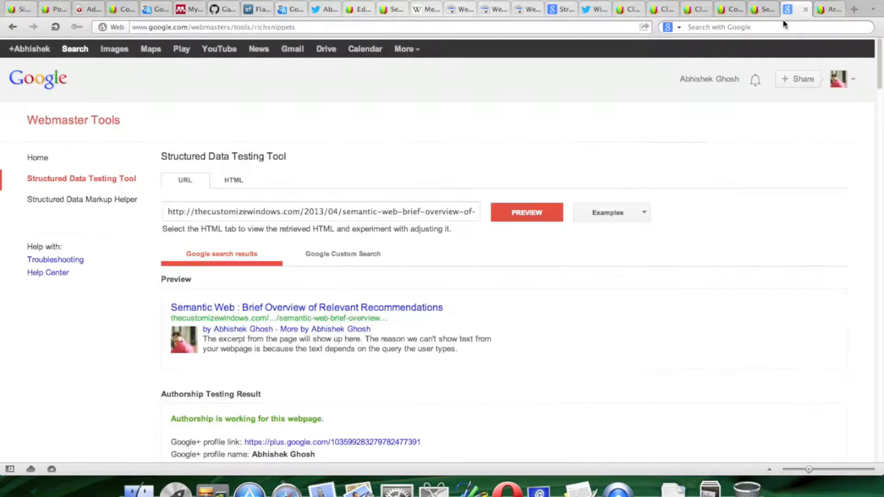
triple_click(315, 213)
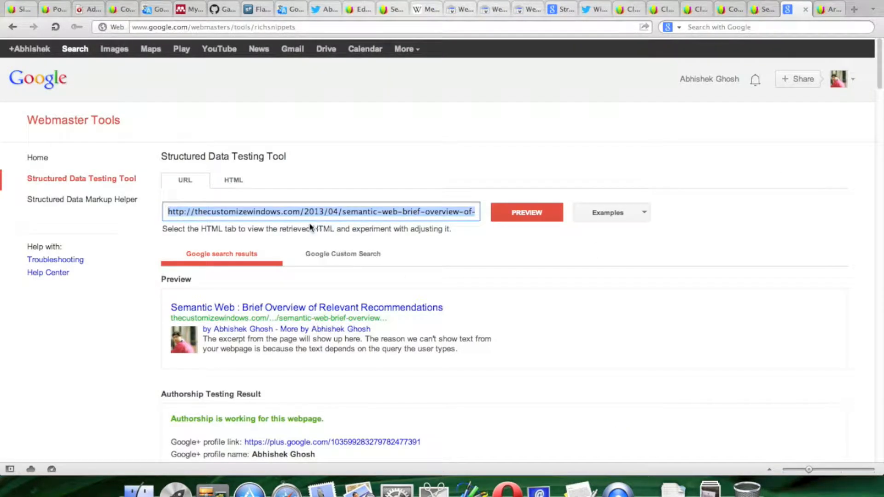
key("super+v")
left_click(540, 216)
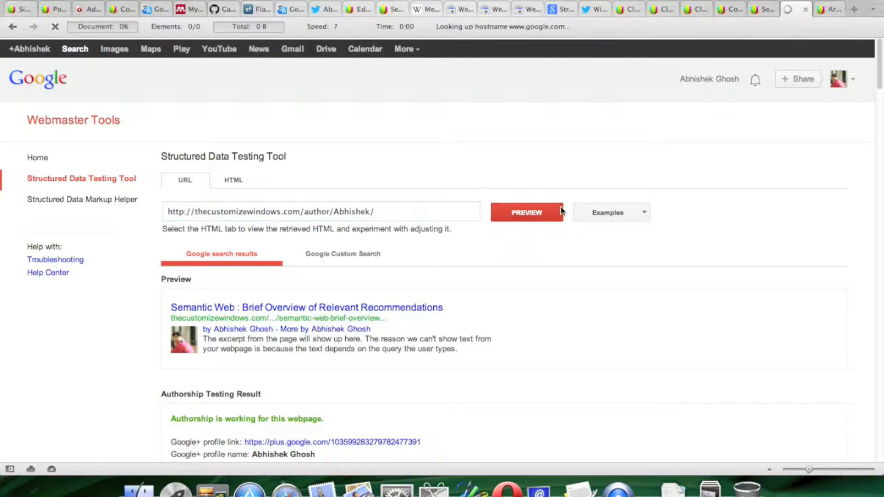
left_click(831, 12)
left_click(838, 10)
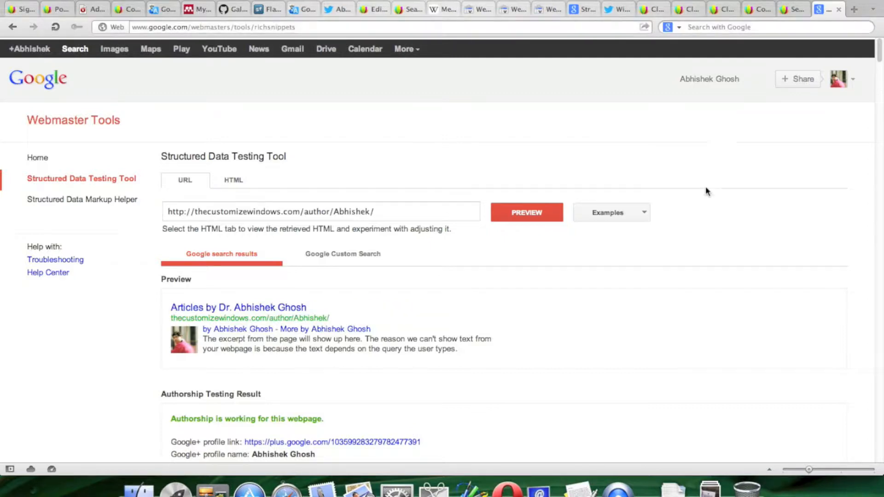
Review the author page's authorship, publisher and rel link results, and highlight the last link-type-author name
scroll(710, 218, "down", 5)
scroll(710, 222, "down", 15)
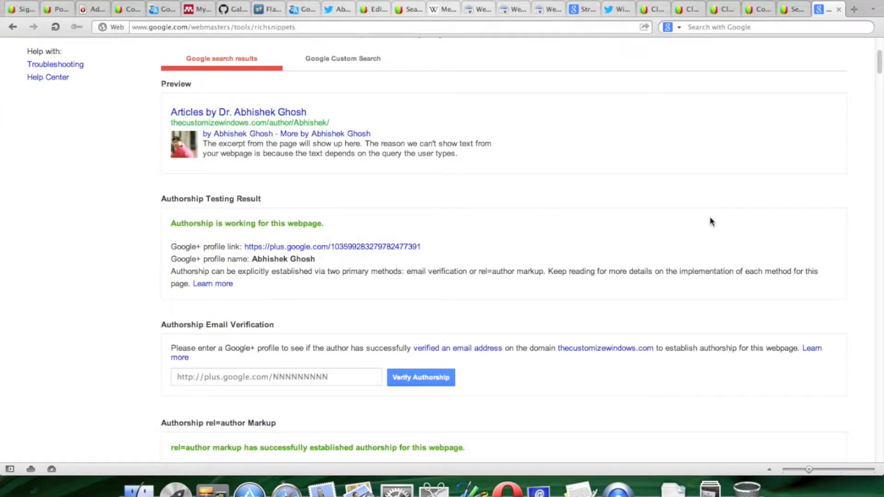
scroll(710, 221, "down", 20)
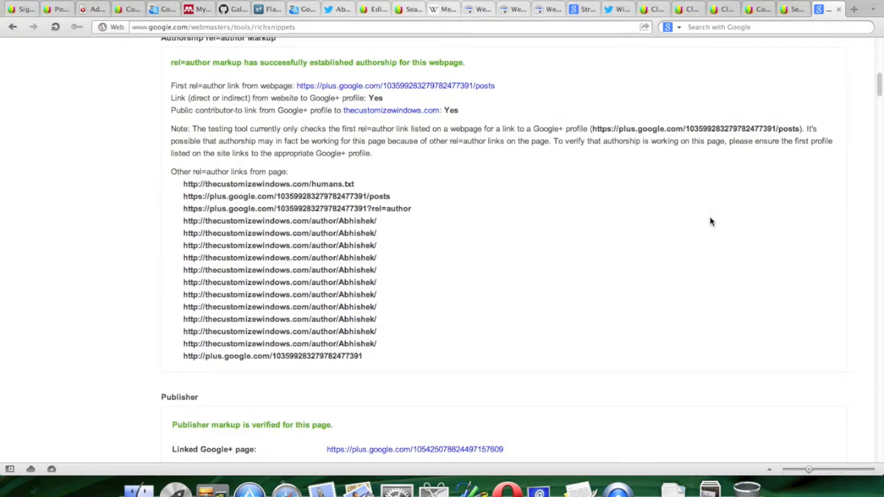
scroll(710, 222, "down", 12)
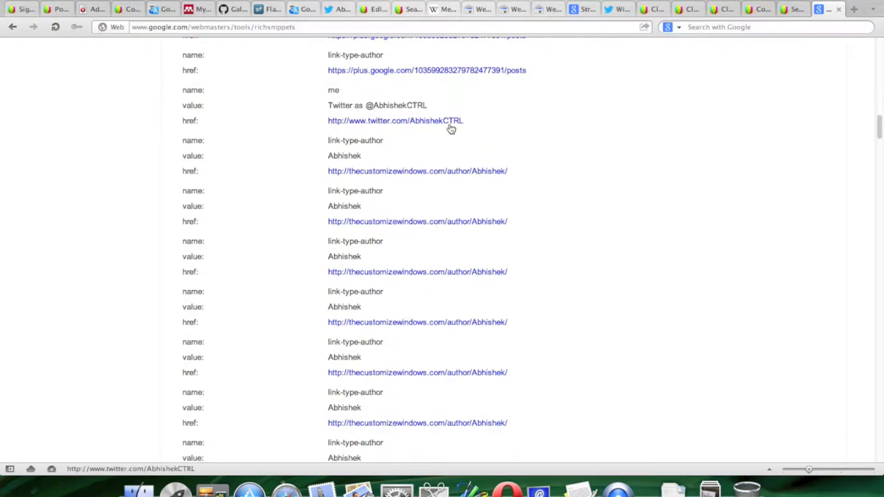
scroll(644, 193, "down", 1)
scroll(675, 205, "down", 10)
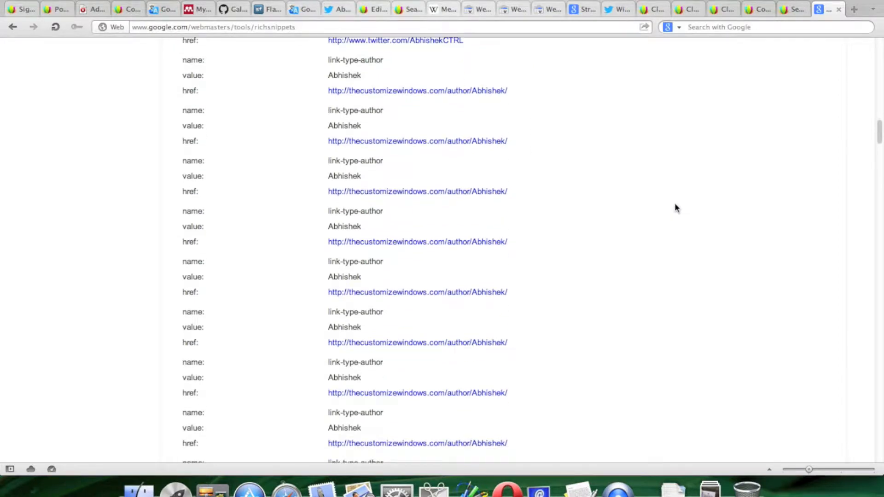
scroll(675, 208, "down", 1)
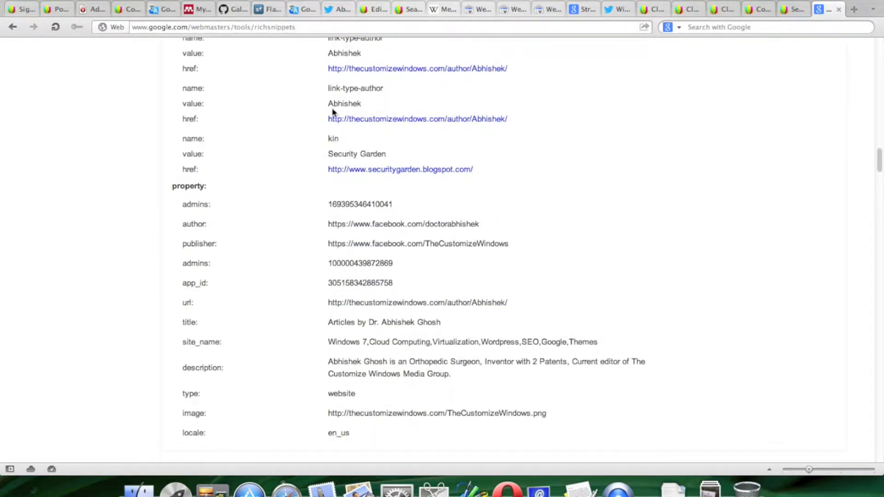
left_click_drag(325, 89, 420, 92)
Look through the webpage, wpheader and blog items, and open the person item's url link above the knows property in a new tab
scroll(721, 233, "down", 8)
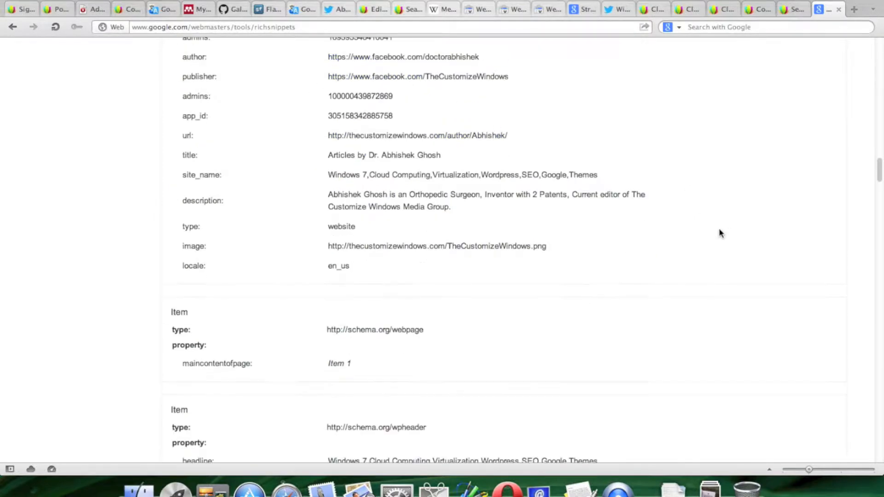
scroll(721, 232, "down", 5)
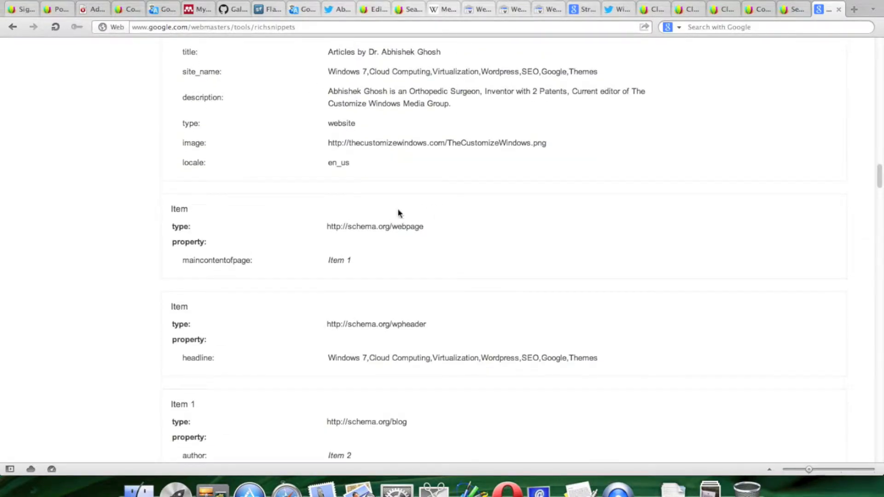
scroll(647, 229, "down", 10)
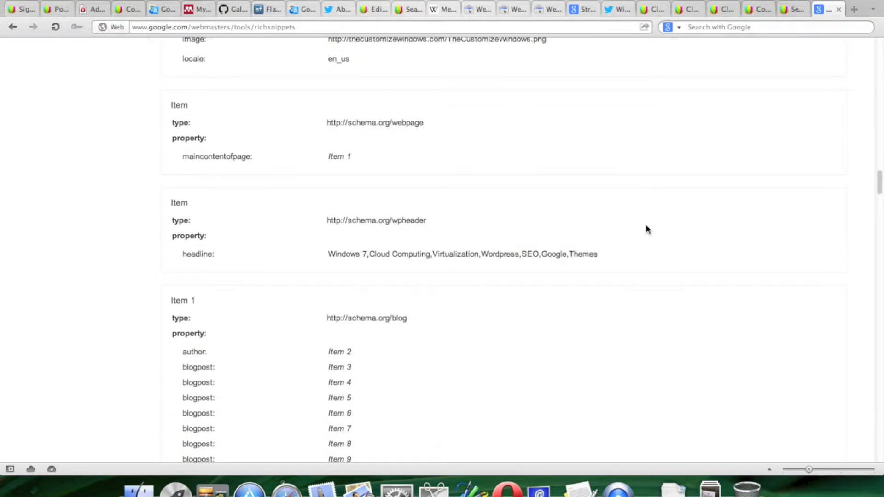
scroll(646, 229, "down", 7)
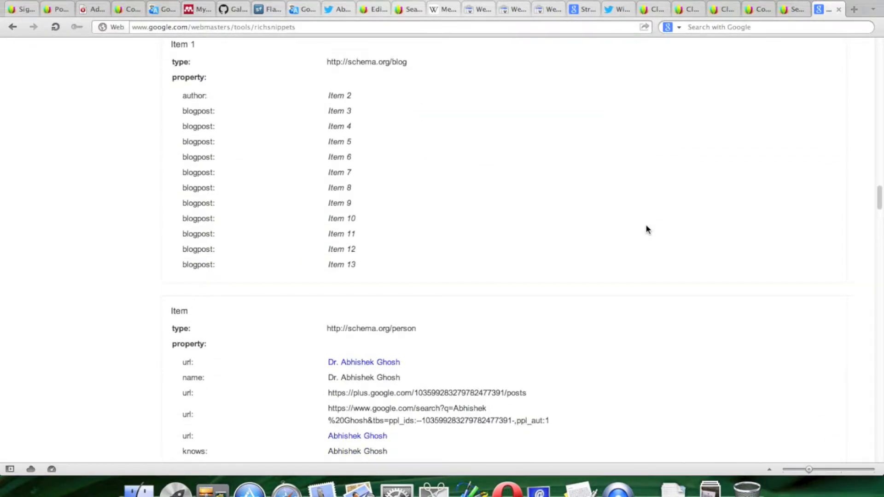
scroll(647, 229, "down", 10)
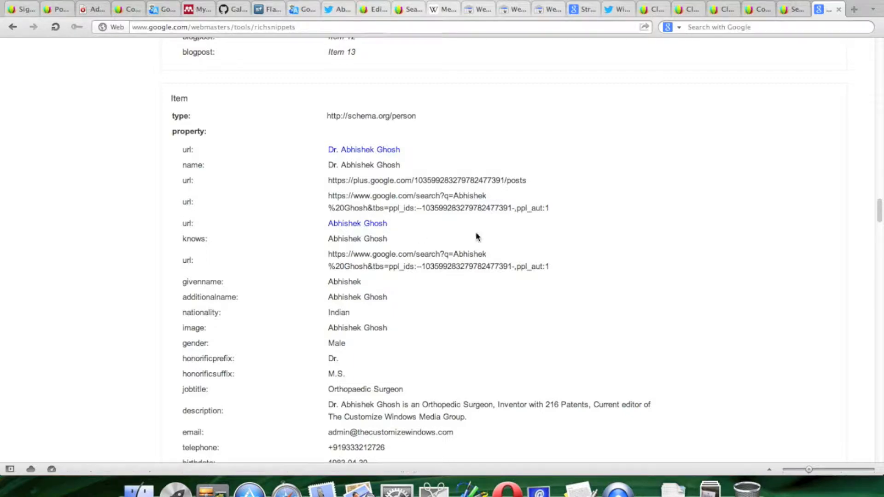
right_click(353, 225)
left_click(408, 254)
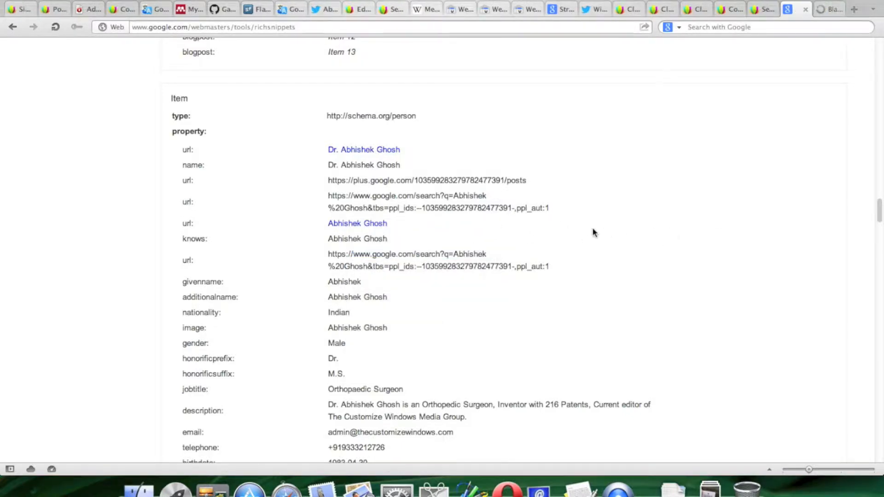
Examine the contact and address properties of the schema.org/person item and the map properties of the schema.org/organization item for schema errors
scroll(593, 232, "down", 5)
scroll(593, 231, "down", 6)
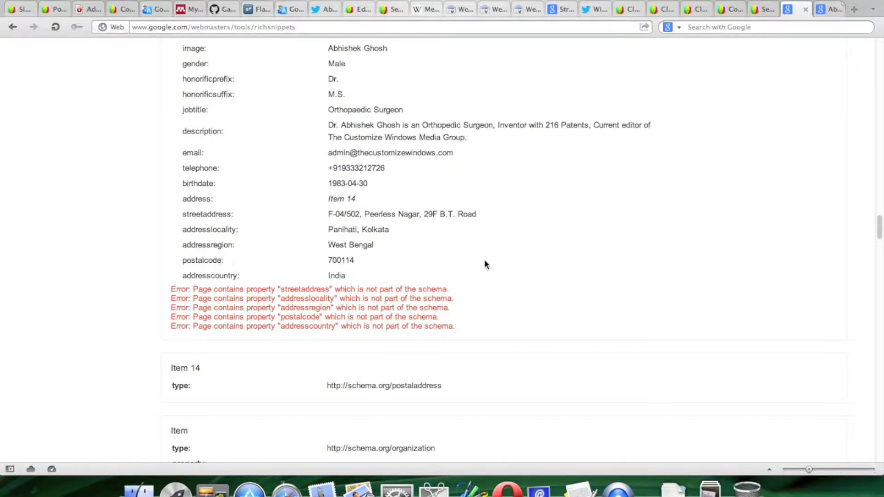
scroll(568, 265, "down", 5)
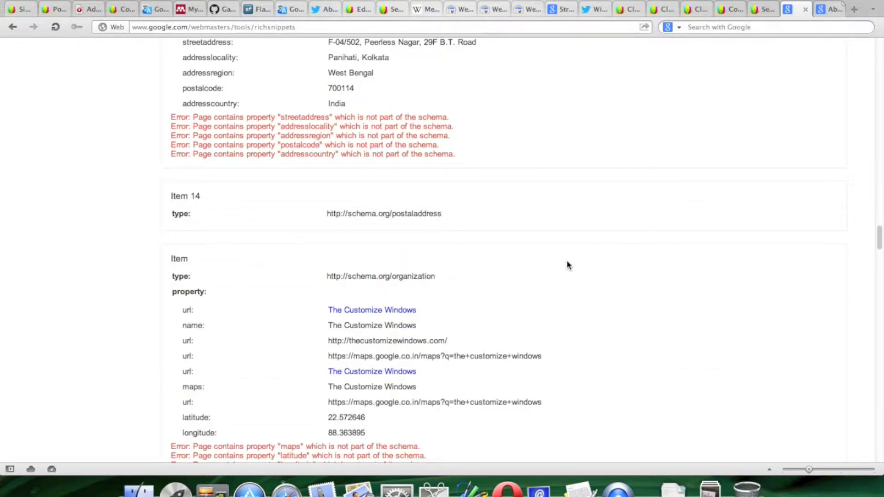
scroll(567, 265, "down", 1)
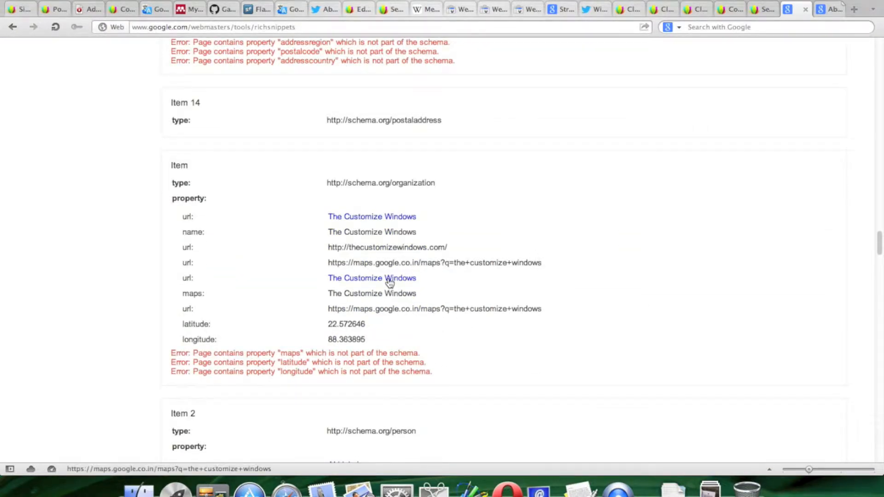
scroll(778, 274, "down", 4)
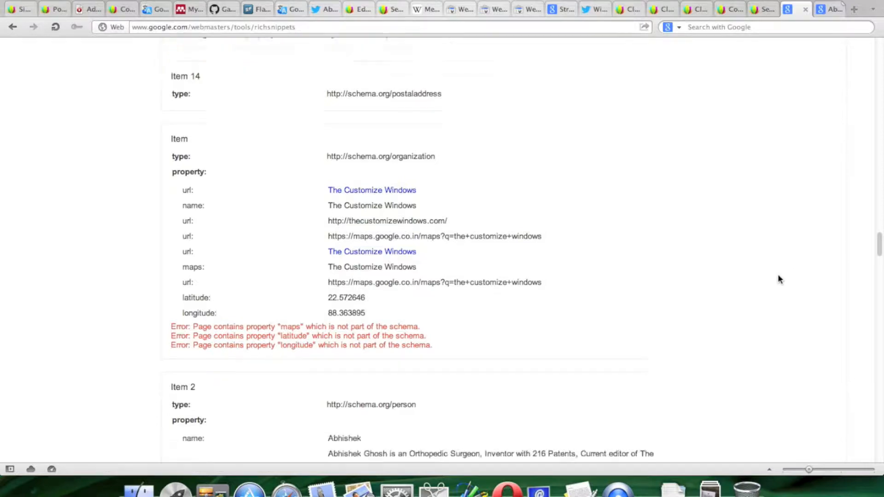
scroll(778, 275, "down", 1)
scroll(778, 278, "down", 1)
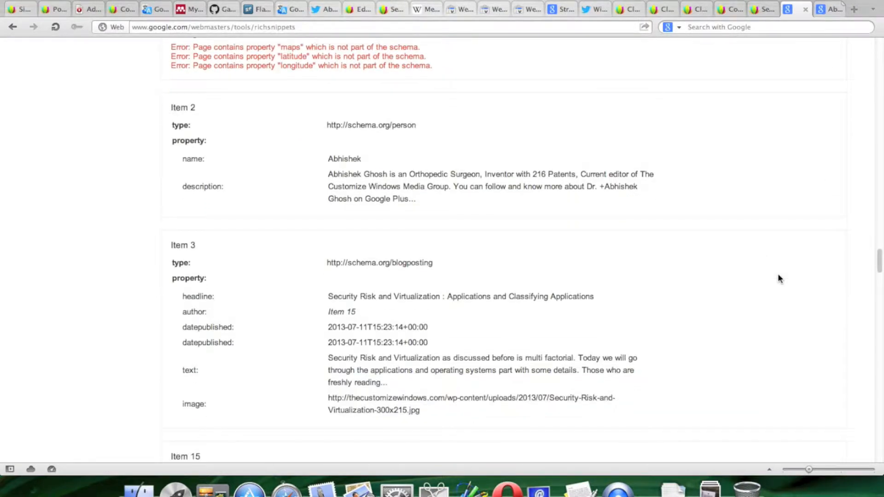
Look over the schema.org/blogposting items and their author entries through to the end of the results
scroll(778, 278, "down", 5)
scroll(778, 278, "down", 8)
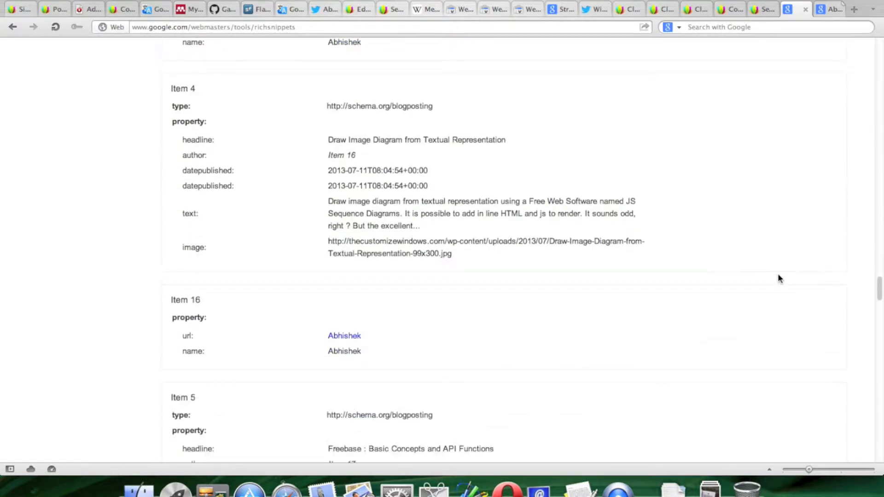
scroll(778, 278, "down", 10)
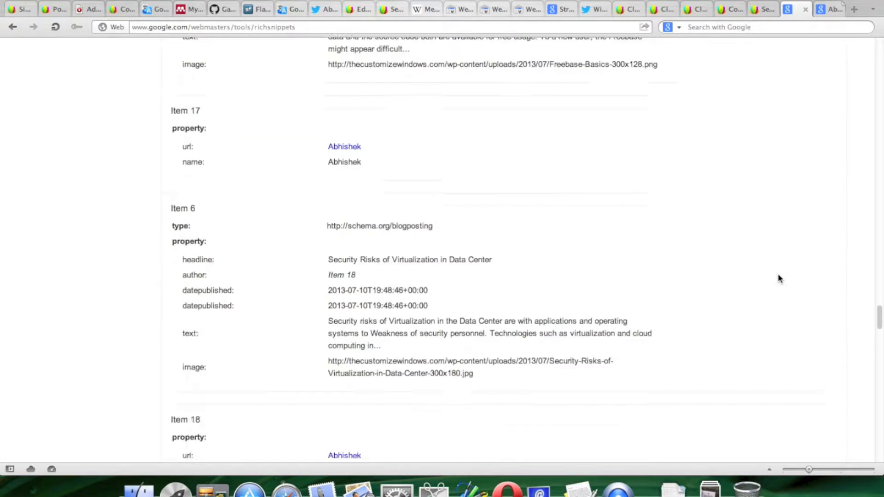
scroll(778, 278, "down", 14)
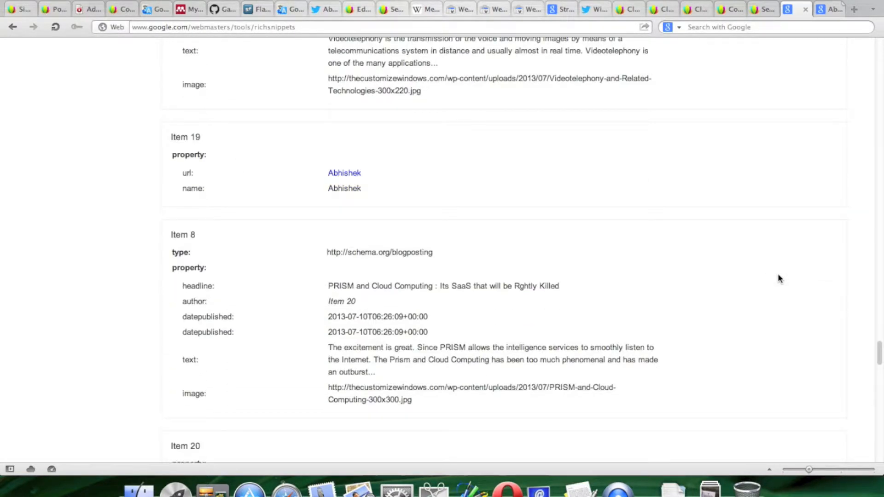
scroll(778, 278, "down", 15)
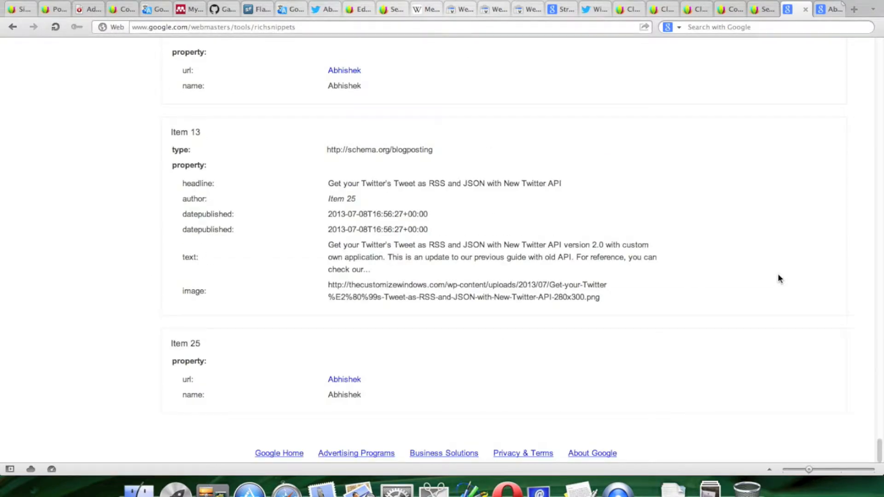
Close the testing tool, look over the Google search results and profile panel for the author, and close those results
left_click(805, 9)
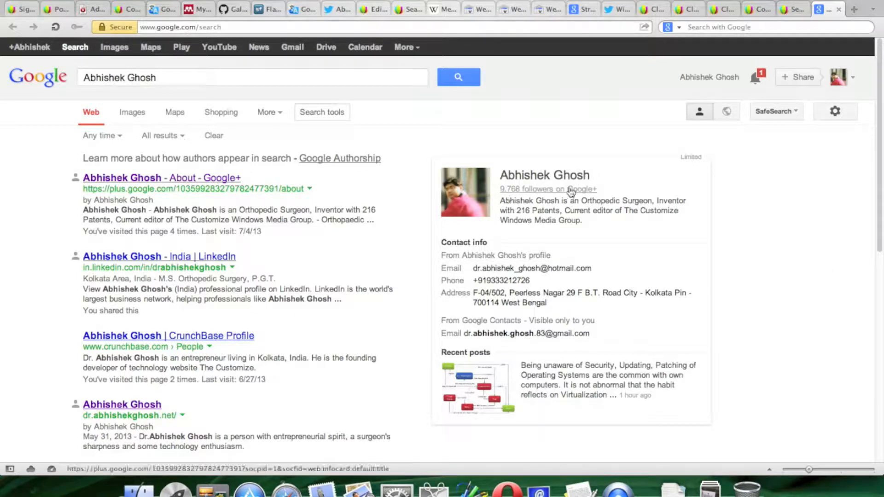
scroll(797, 296, "down", 3)
scroll(798, 296, "up", 3)
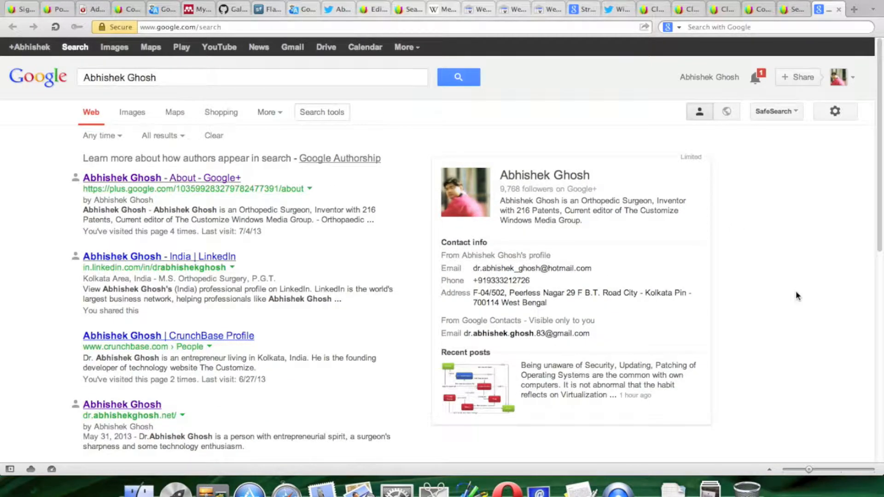
scroll(798, 296, "down", 3)
scroll(798, 296, "up", 3)
left_click(840, 11)
Check the Data Highlighter dialog asking for a typical page URL, and switch to the Core Components of Cloud Computing article
scroll(846, 184, "down", 3)
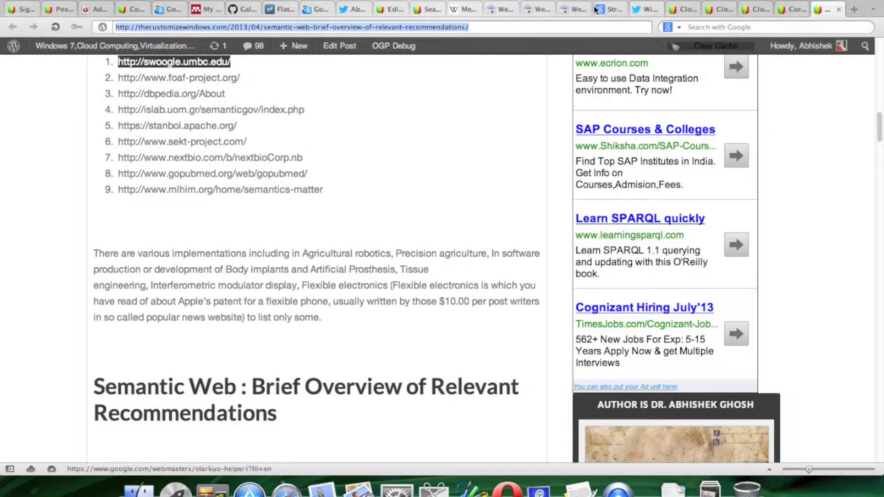
left_click(573, 9)
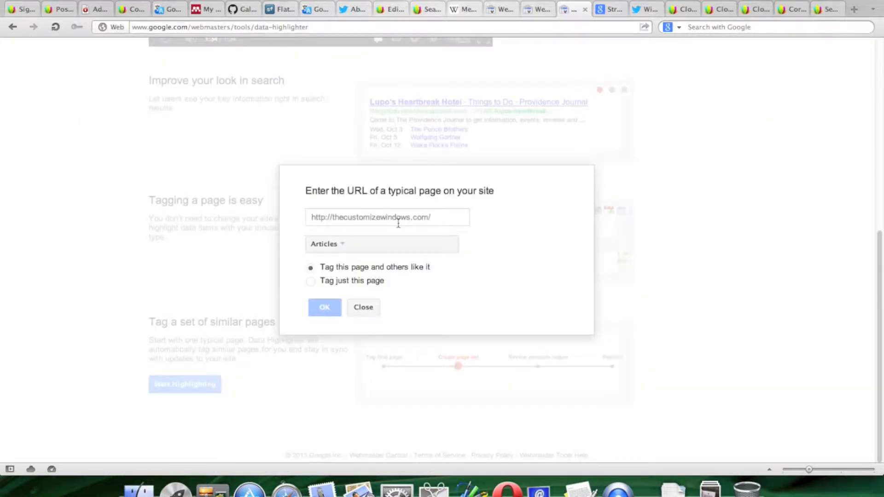
left_click(788, 10)
mouse_move(767, 94)
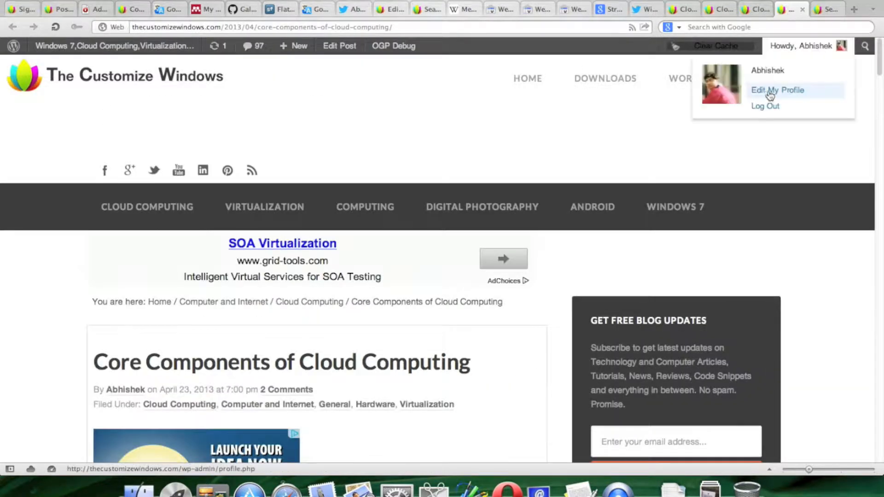
Look through the other open cloud computing articles, ending on the one about cloud computing myths and abuse of the terminology
left_click(681, 7)
left_click(716, 9)
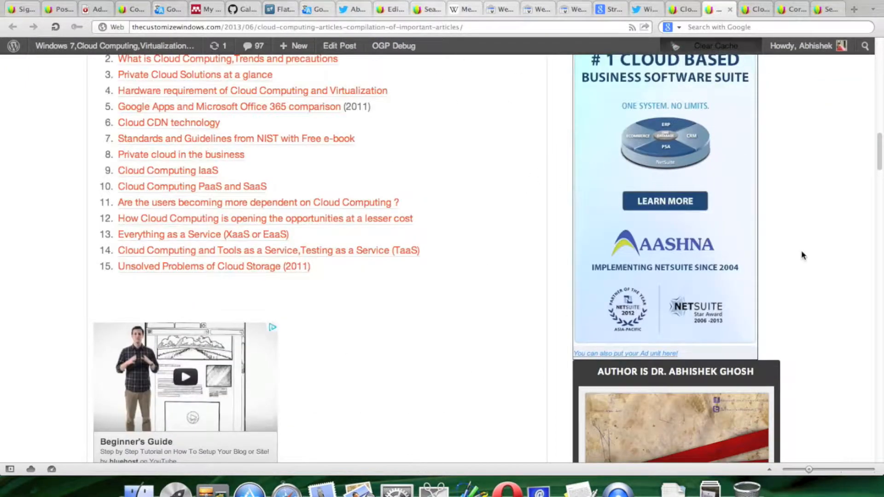
left_click(764, 16)
scroll(828, 188, "up", 20)
scroll(830, 261, "up", 5)
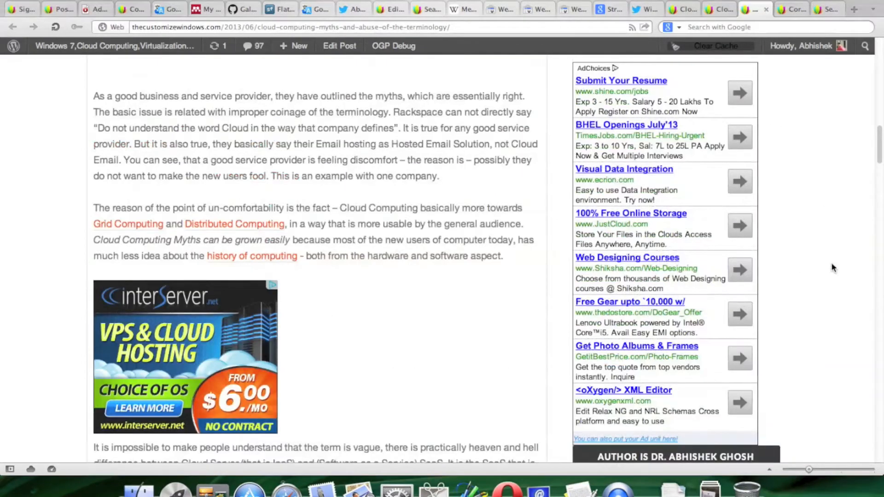
Look over the cloud computing myths article and the Core Components of Cloud Computing article as candidate pages to tag
scroll(830, 261, "down", 1)
scroll(830, 261, "up", 10)
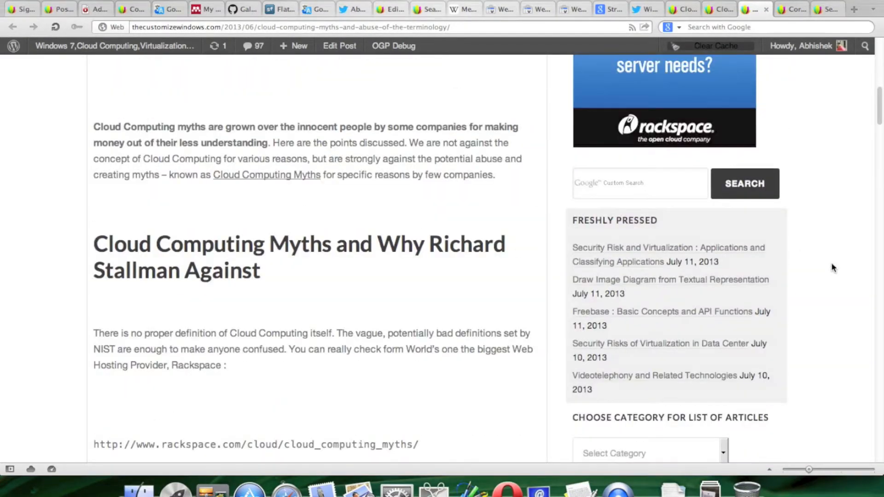
scroll(830, 262, "up", 15)
left_click(788, 5)
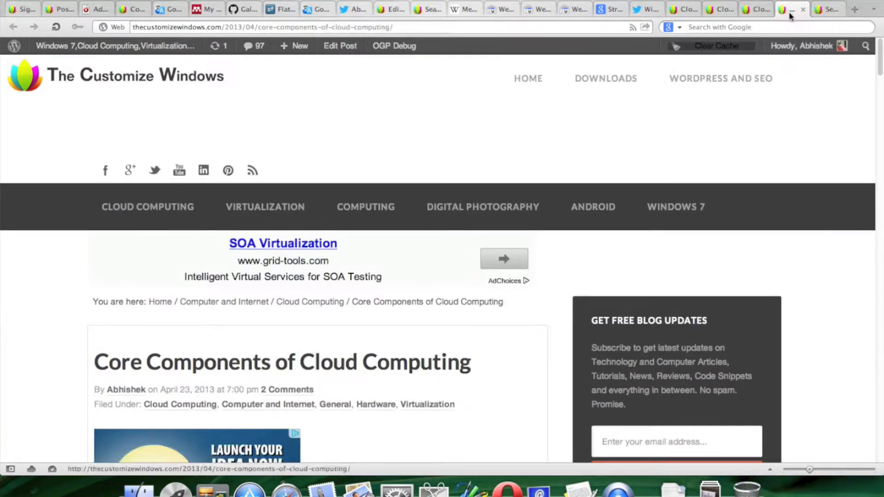
scroll(814, 206, "down", 15)
scroll(813, 207, "down", 5)
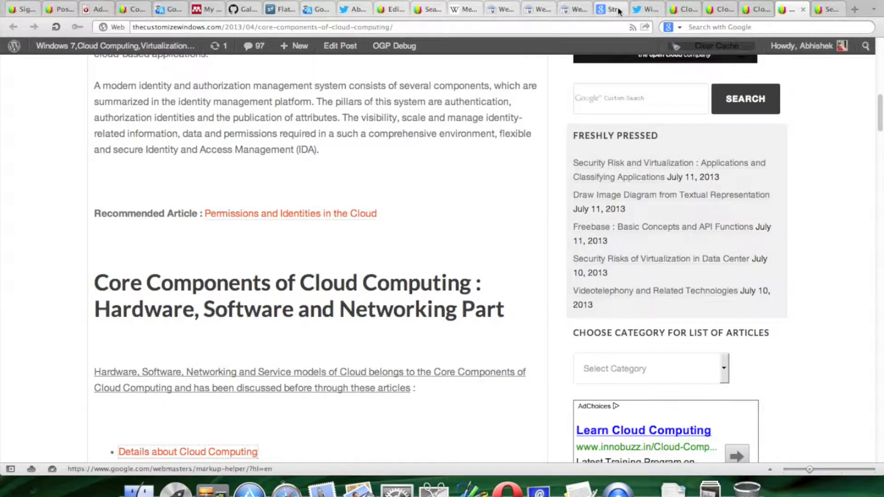
Look over the site's cloud computing category archive, including the LinkedIn Profile Badge entry, and switch to the next article page
left_click(643, 9)
left_click(683, 9)
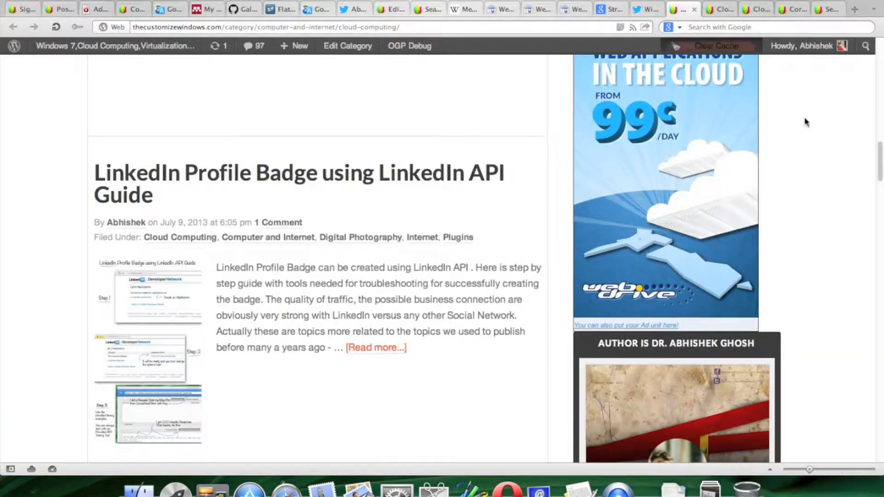
scroll(853, 136, "down", 3)
left_click(728, 7)
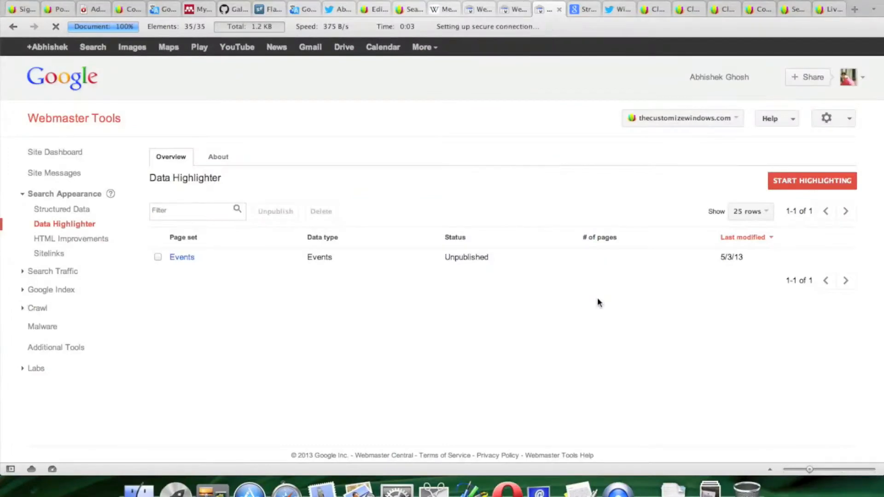
Look over the About page introducing the Data Highlighter
left_click(226, 157)
scroll(721, 256, "down", 8)
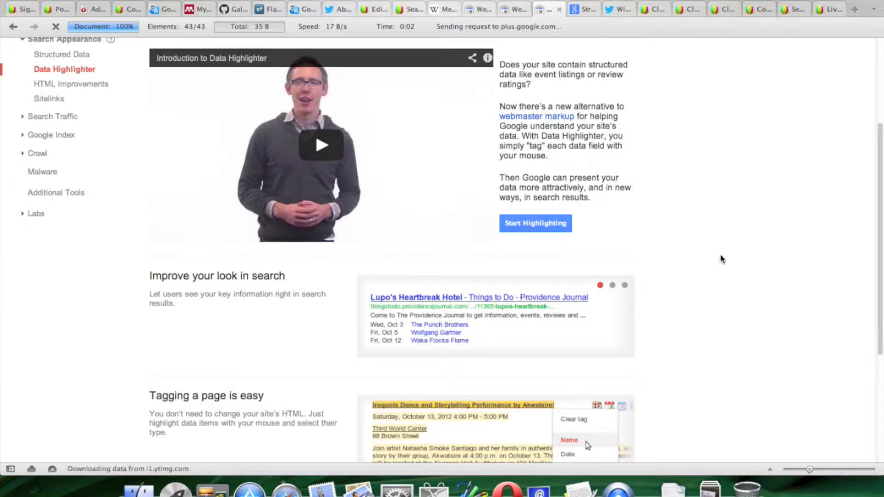
scroll(721, 256, "up", 7)
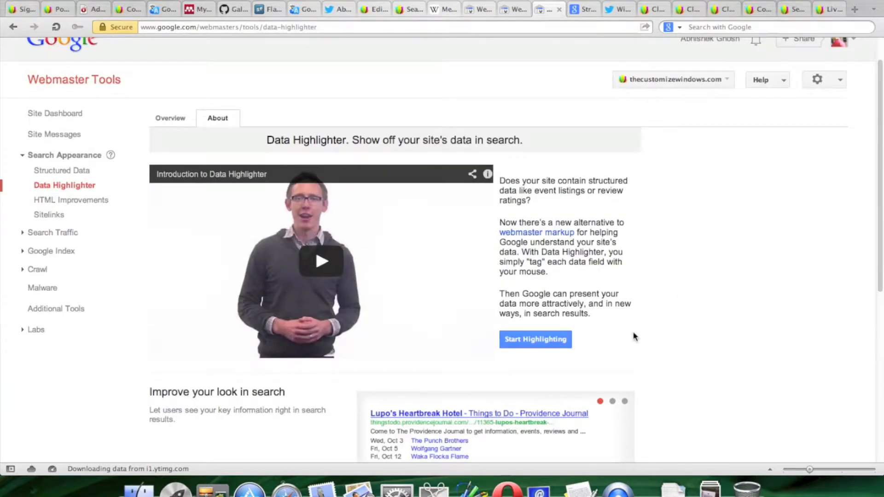
Start a highlighting session and choose Articles as the type of information to highlight
left_click(544, 341)
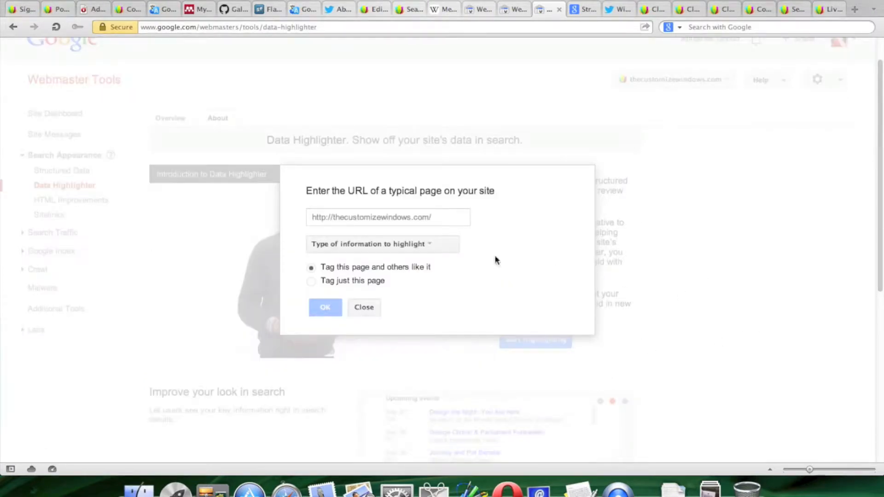
left_click(443, 218)
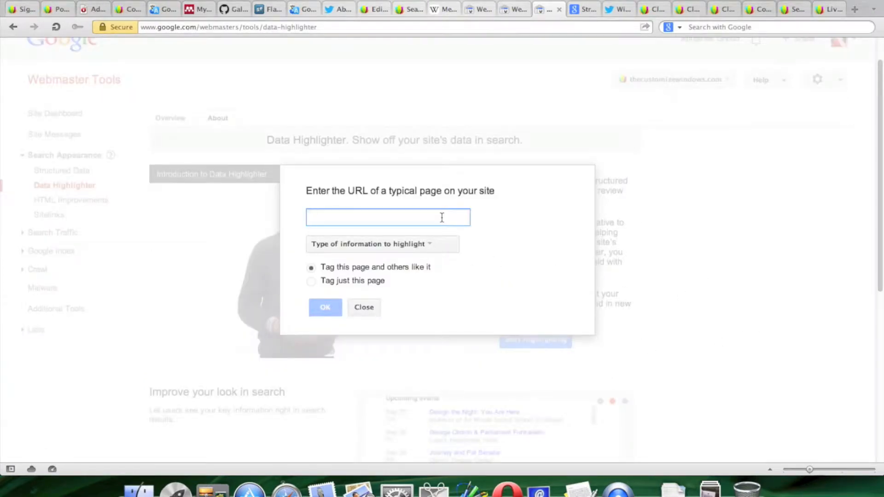
type("http://thecustomizewindows.com/")
left_click(430, 244)
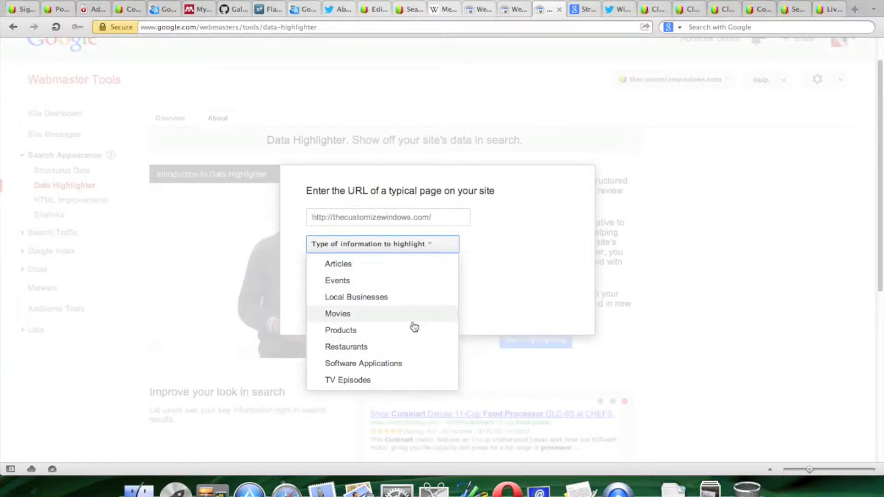
left_click(377, 272)
left_click(460, 221)
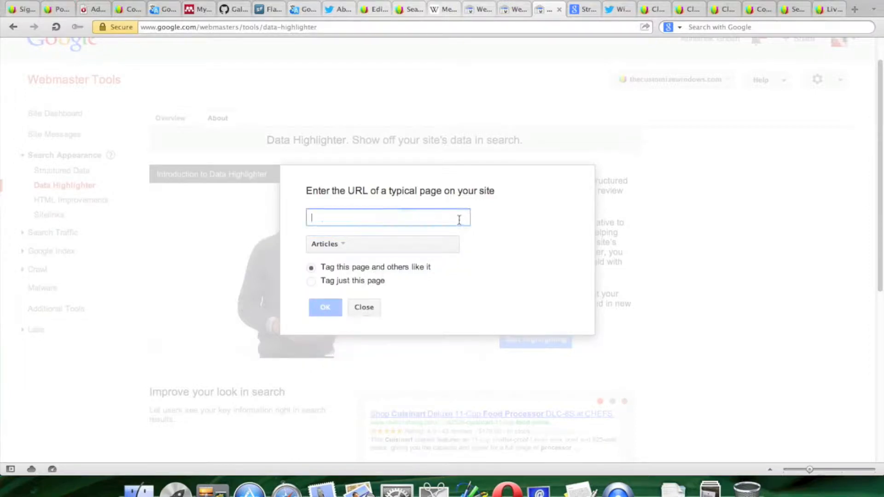
right_click(445, 219)
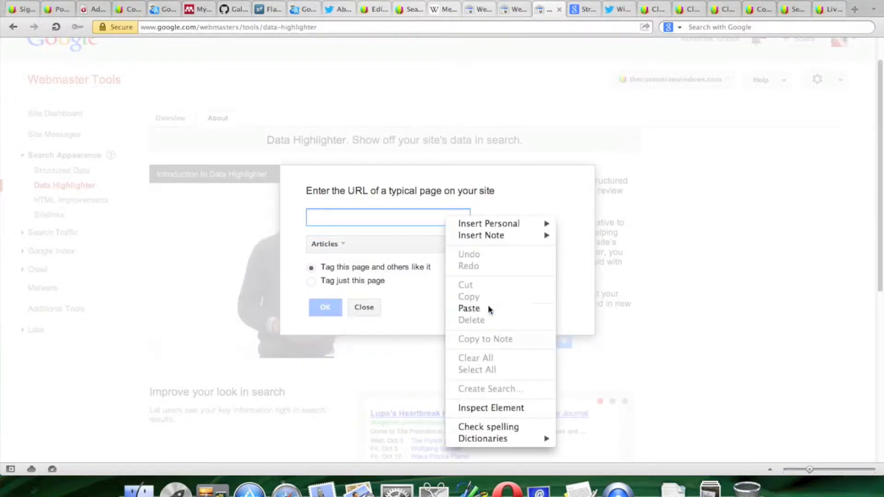
left_click(488, 305)
left_click_drag(467, 219, 390, 216)
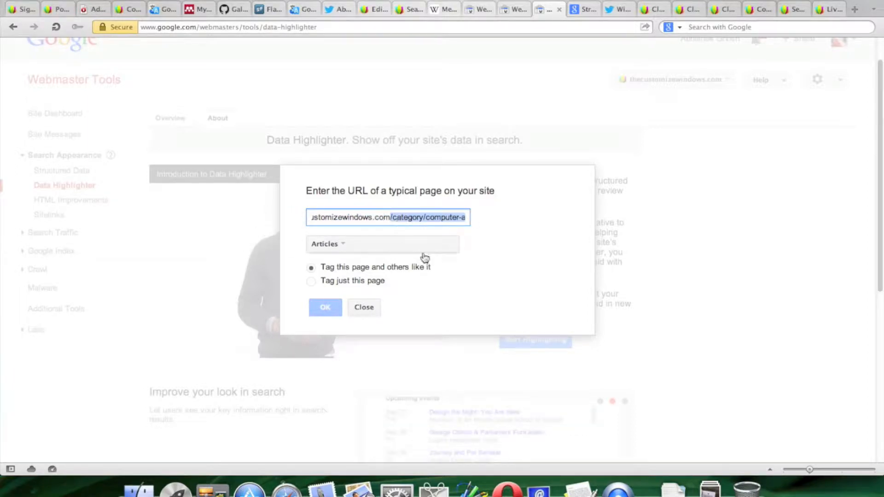
key("BackSpace")
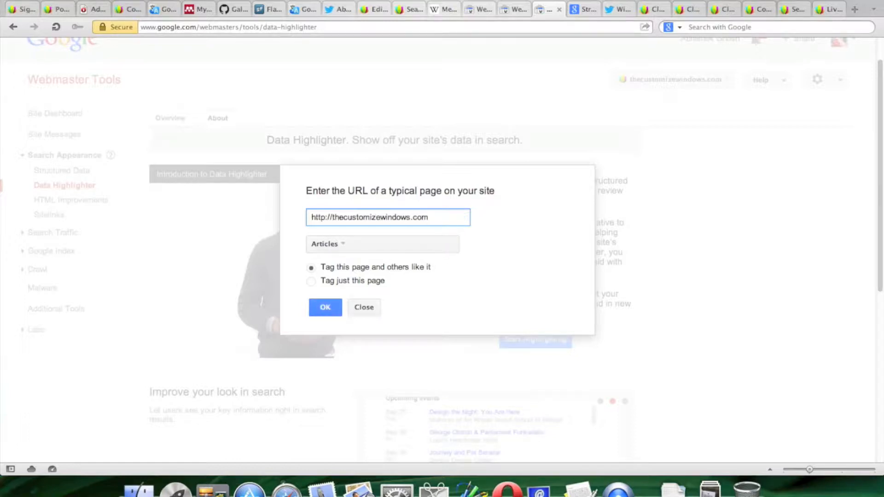
left_click(329, 311)
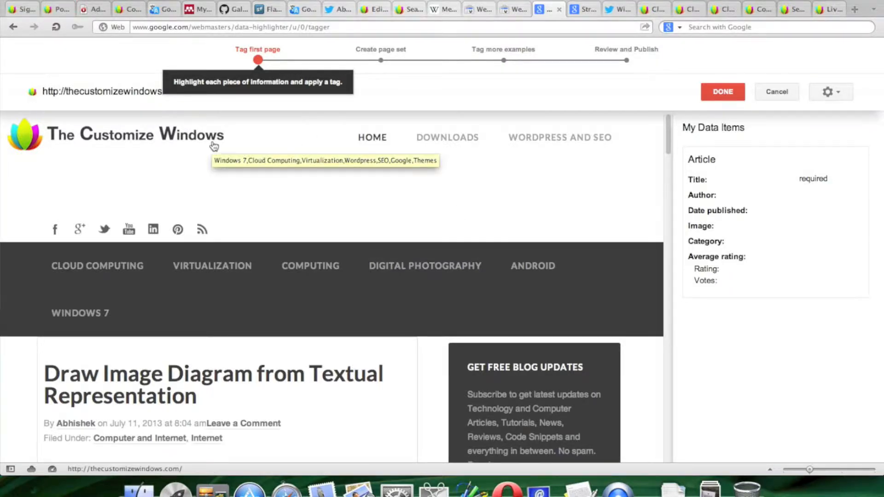
Look over the homepage and the Article data fields in the tagger, and cancel the homepage tagging
scroll(276, 184, "down", 1)
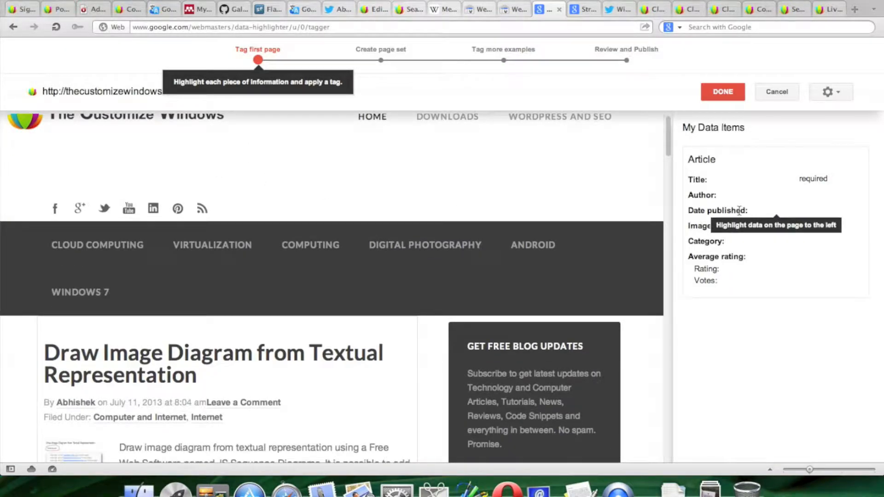
scroll(503, 206, "down", 4)
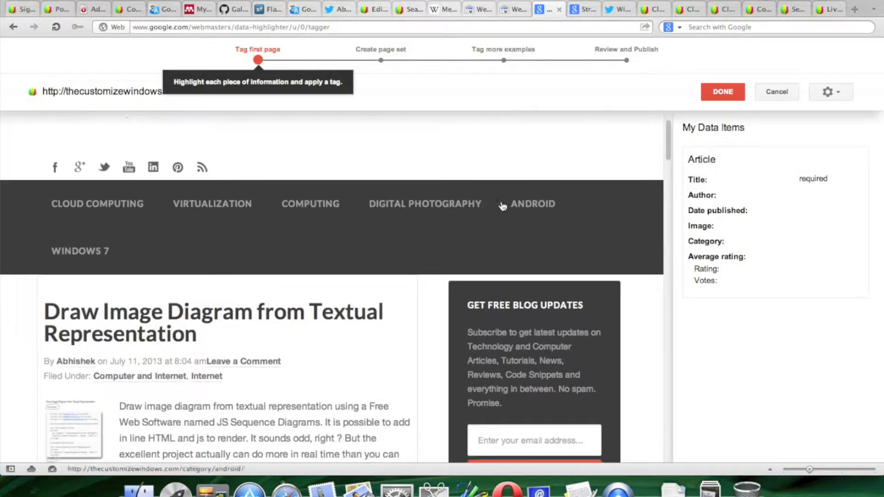
scroll(523, 198, "down", 6)
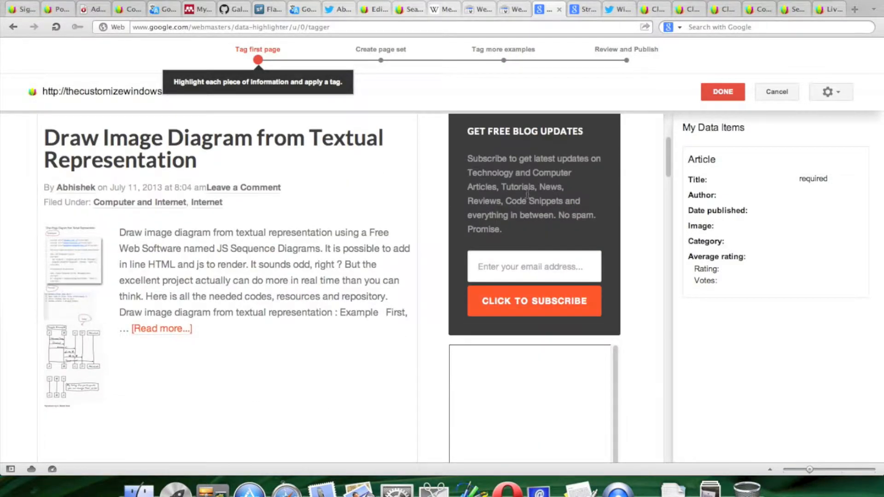
scroll(528, 194, "down", 9)
scroll(598, 193, "up", 19)
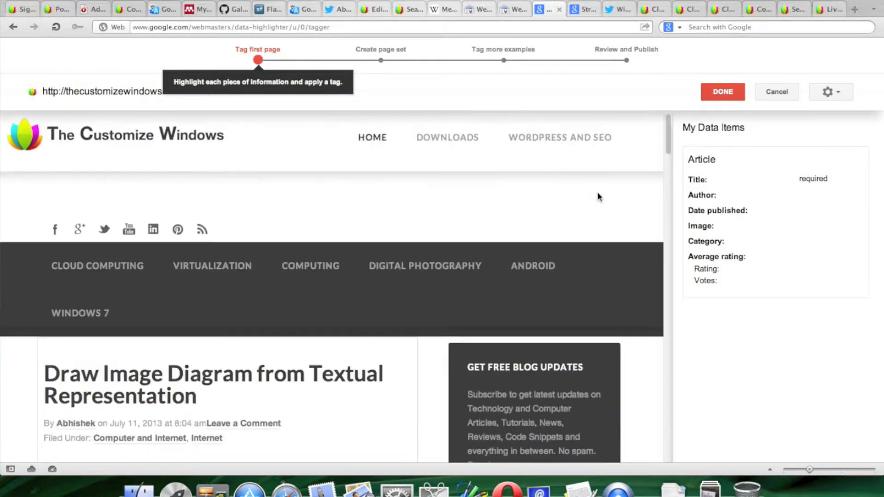
left_click(791, 94)
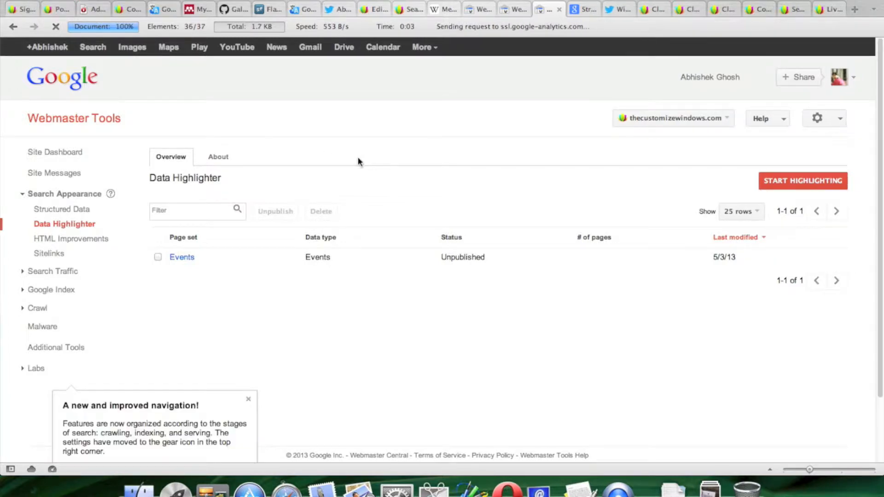
left_click(797, 184)
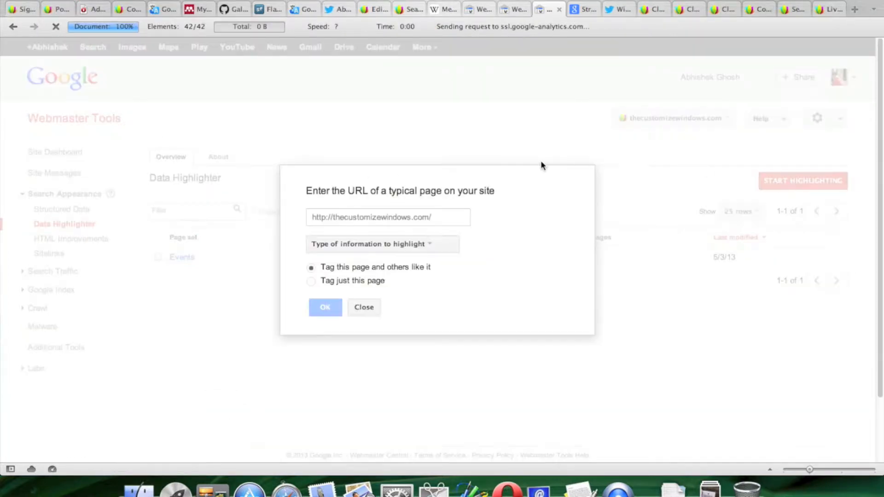
left_click(455, 215)
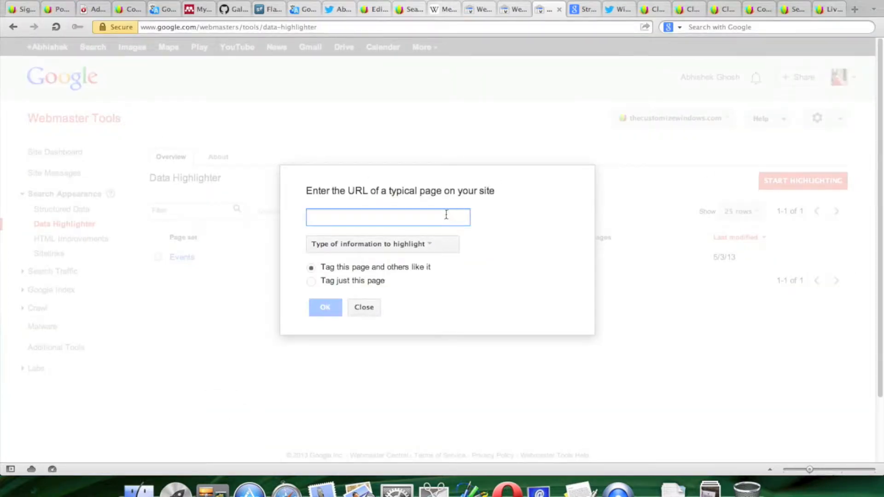
right_click(446, 215)
left_click(482, 303)
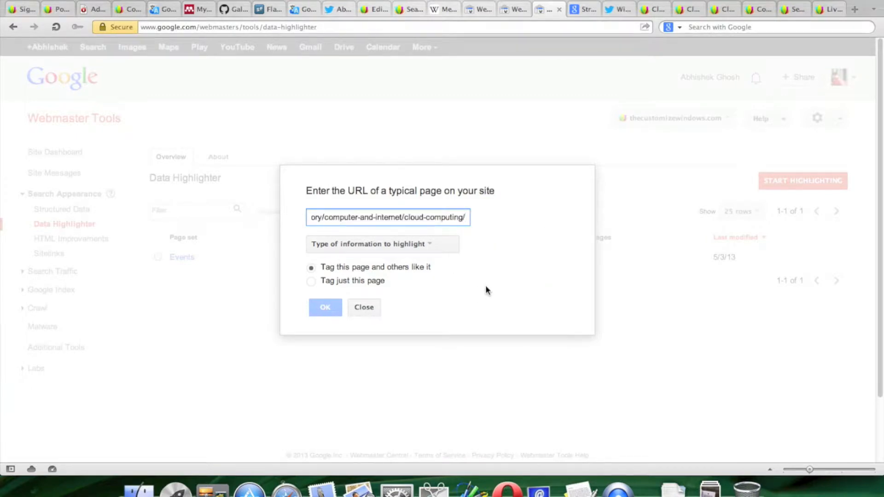
left_click(311, 281)
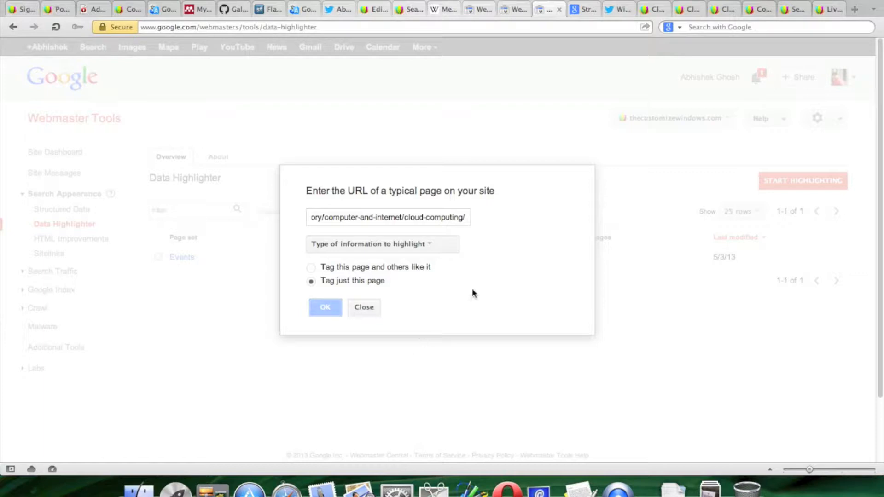
Choose Articles as the type of information to highlight and open the cloud computing category page for tagging
left_click(469, 217)
key("Up")
key("Down")
left_click(430, 244)
left_click(403, 270)
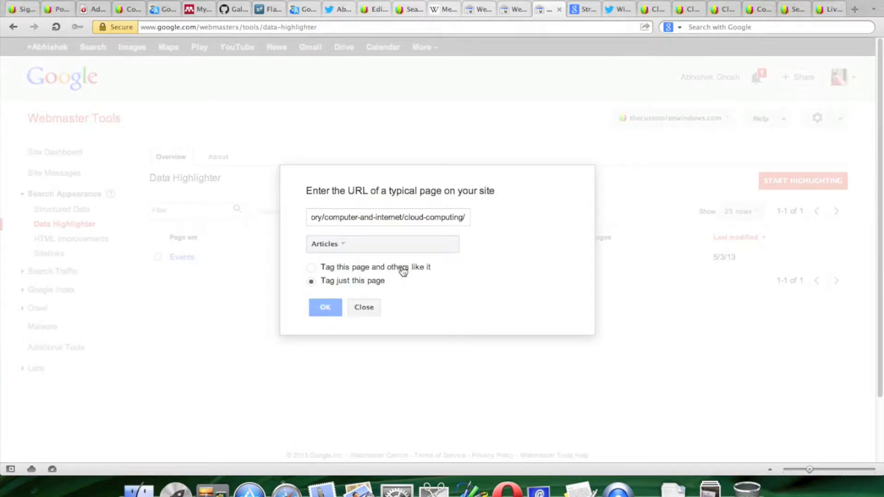
left_click(335, 309)
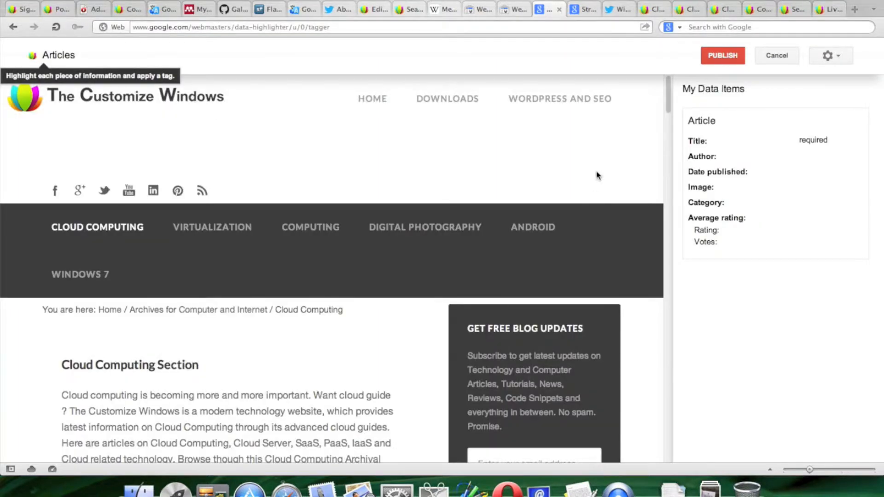
Highlight "Cloud Computing" in the Cloud Computing Section heading and tag it as the article's Title
scroll(598, 175, "down", 4)
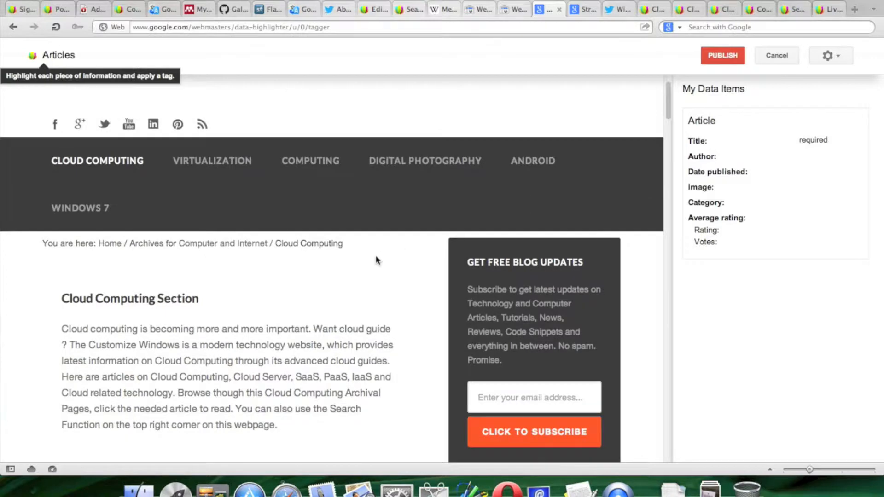
scroll(377, 260, "down", 6)
scroll(377, 260, "down", 2)
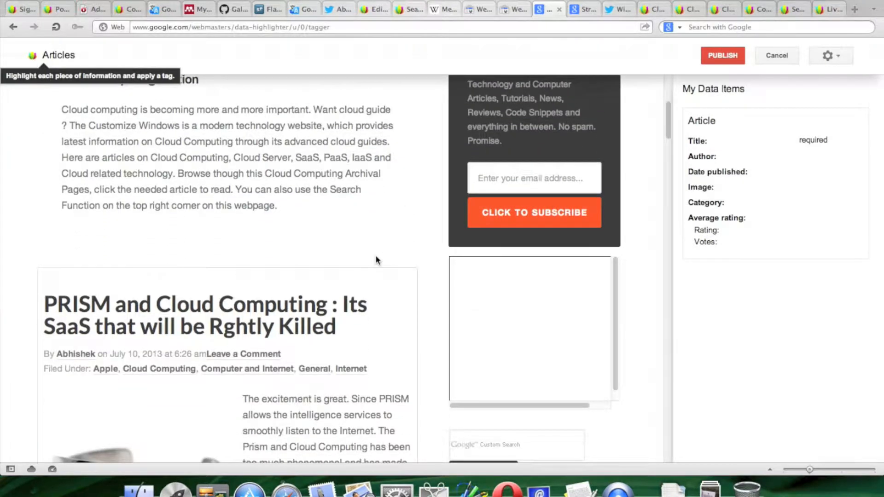
scroll(377, 260, "up", 4)
scroll(376, 256, "up", 2)
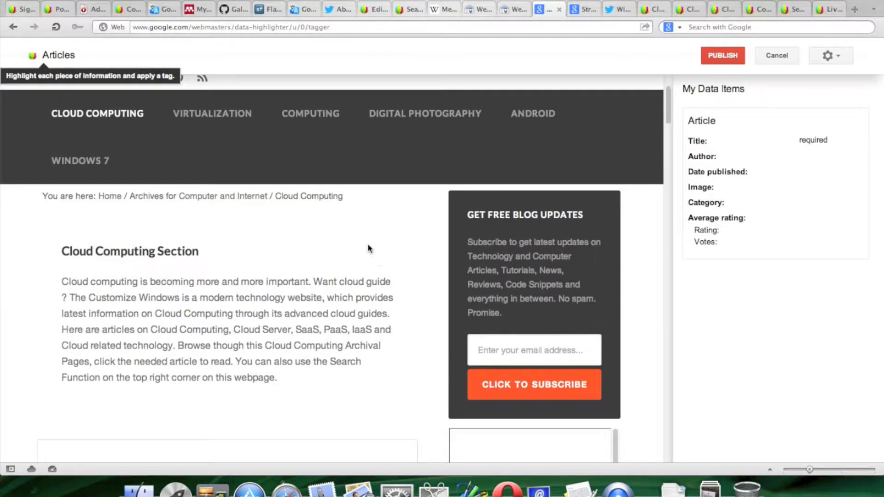
left_click_drag(63, 253, 146, 251)
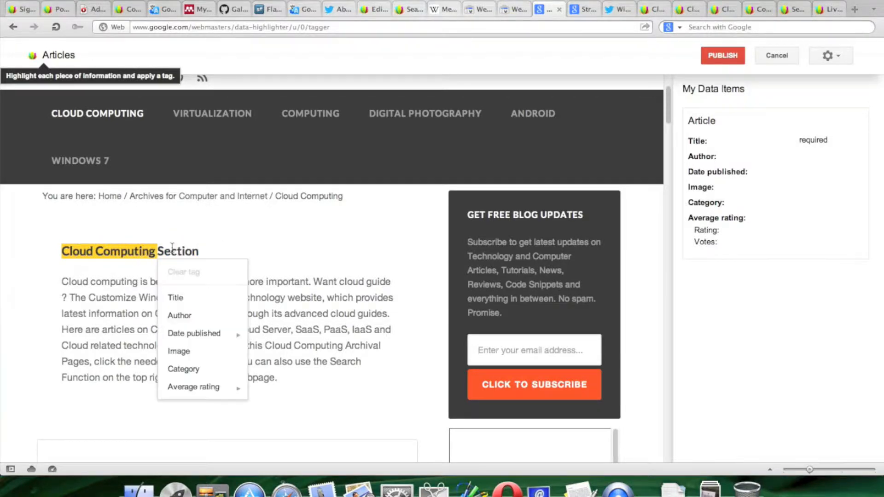
left_click(193, 298)
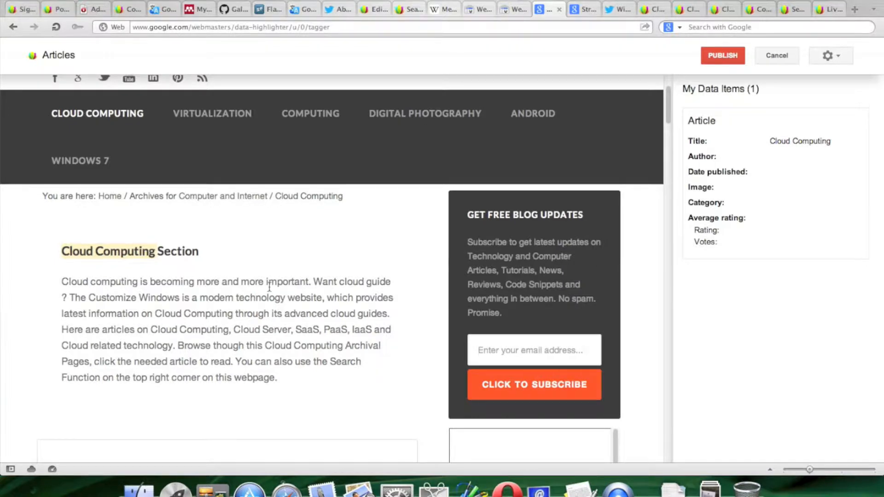
Highlight the author's full name in the sidebar profile card and tag it as the article's Author
scroll(269, 288, "down", 8)
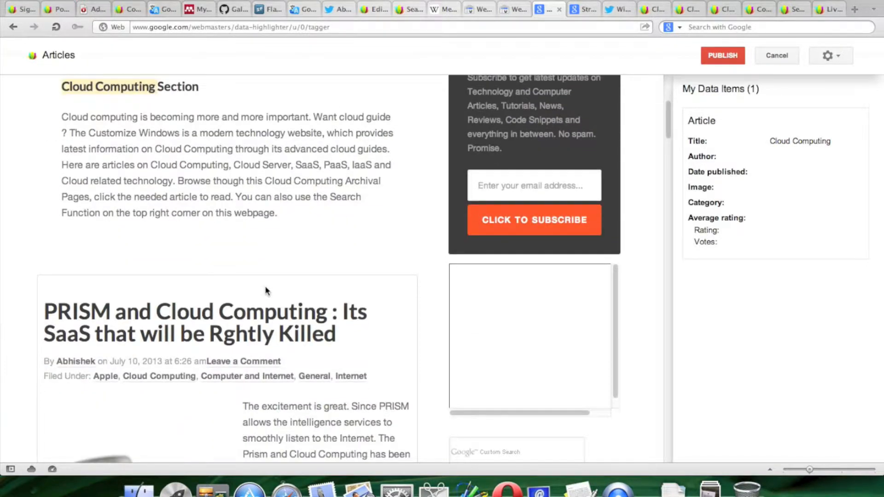
scroll(270, 289, "down", 4)
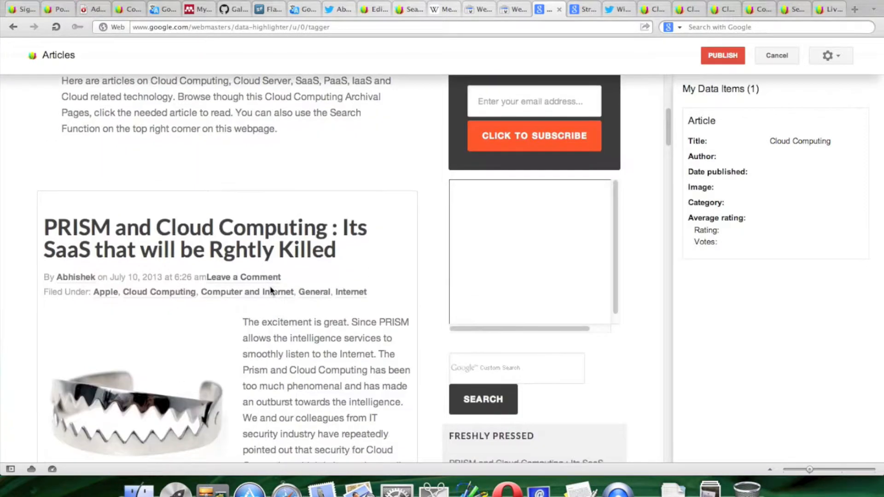
scroll(271, 290, "down", 17)
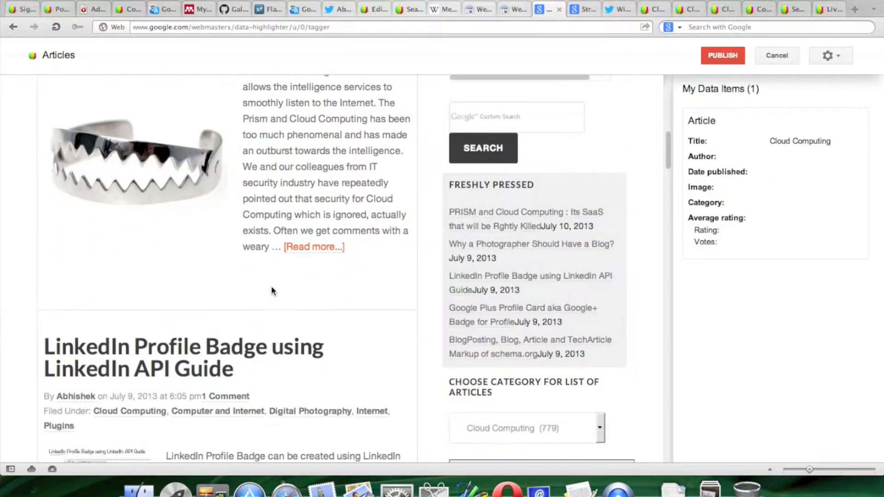
scroll(271, 290, "down", 20)
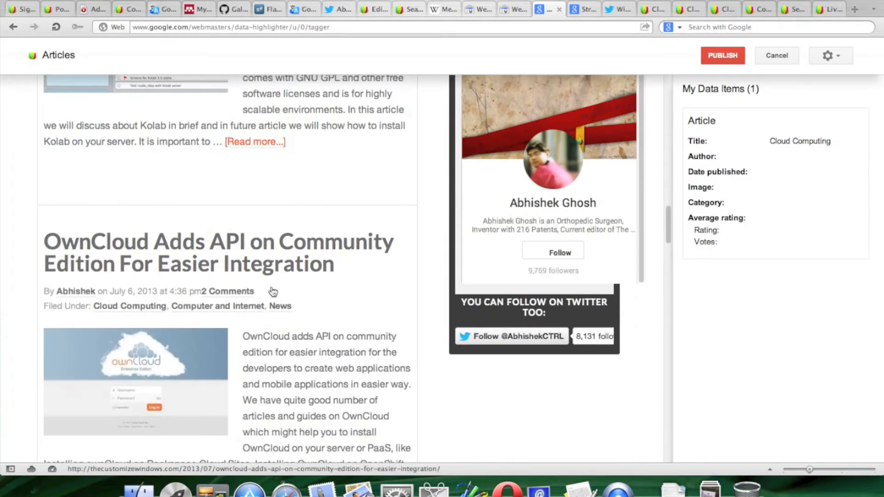
left_click_drag(499, 204, 594, 204)
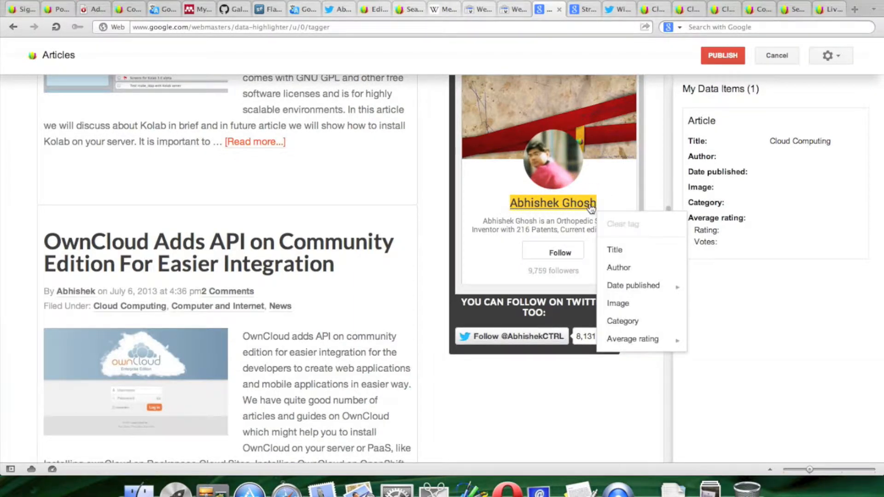
left_click(619, 268)
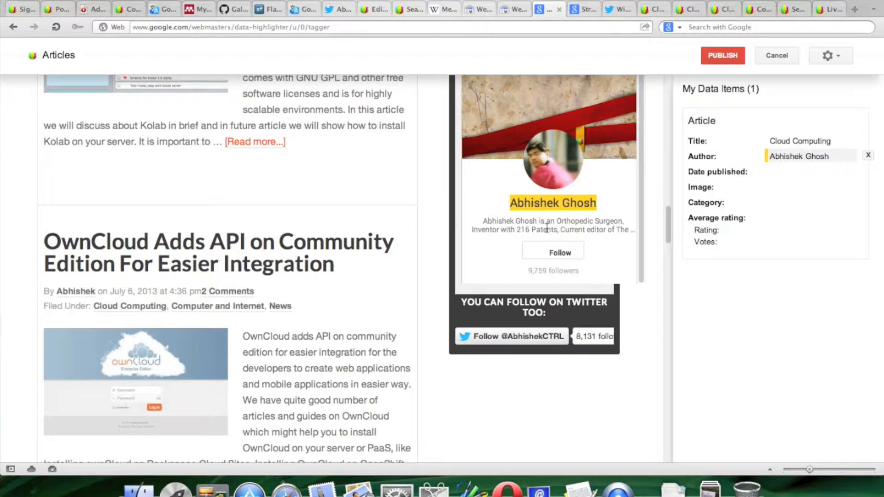
Look over the category page's article listings, section heading and navigation for more data to tag
scroll(357, 228, "up", 6)
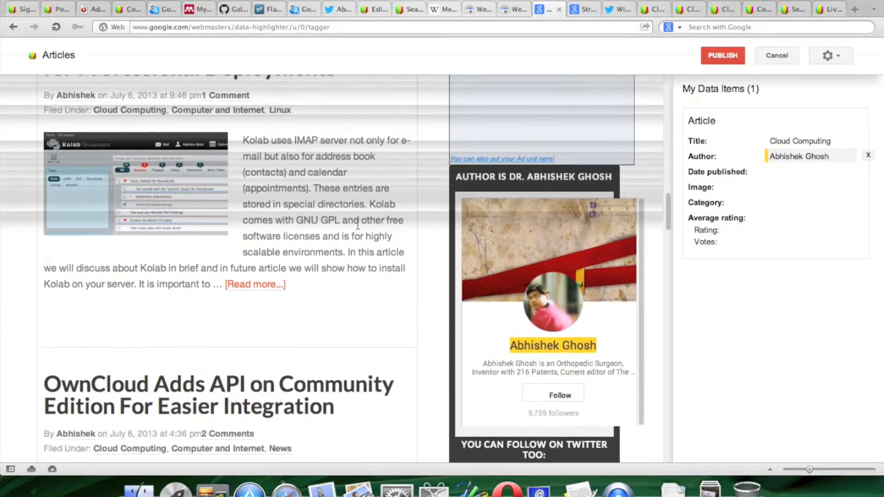
scroll(358, 228, "up", 10)
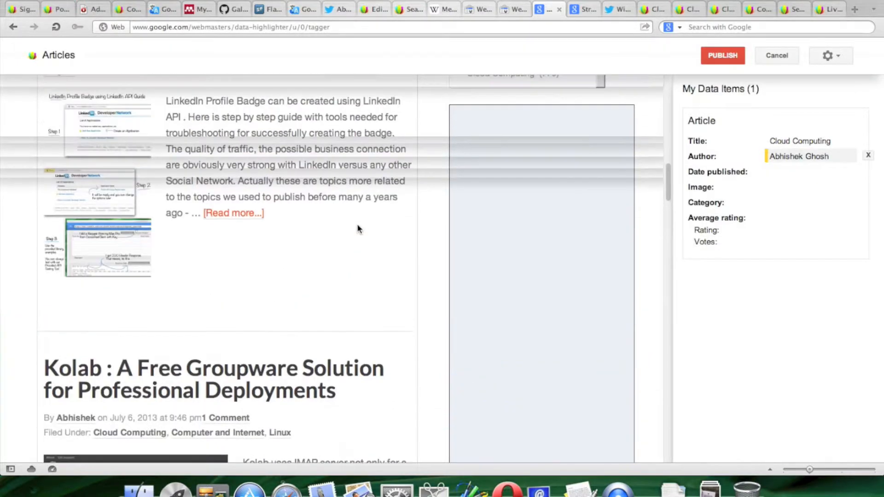
scroll(358, 229, "up", 2)
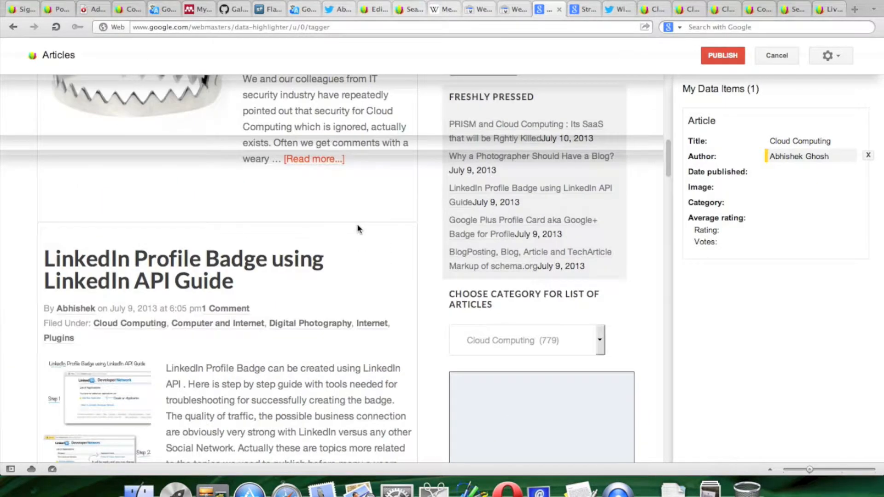
scroll(358, 228, "up", 7)
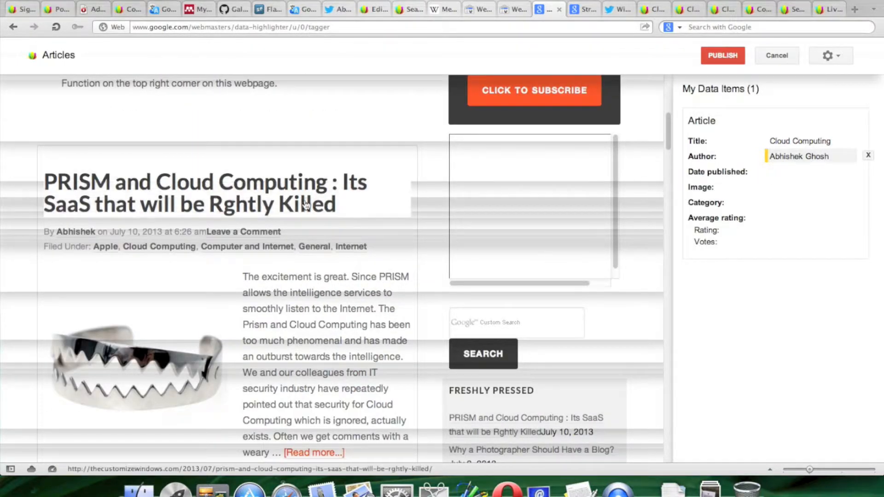
scroll(304, 205, "up", 1)
scroll(305, 204, "down", 1)
scroll(305, 202, "up", 8)
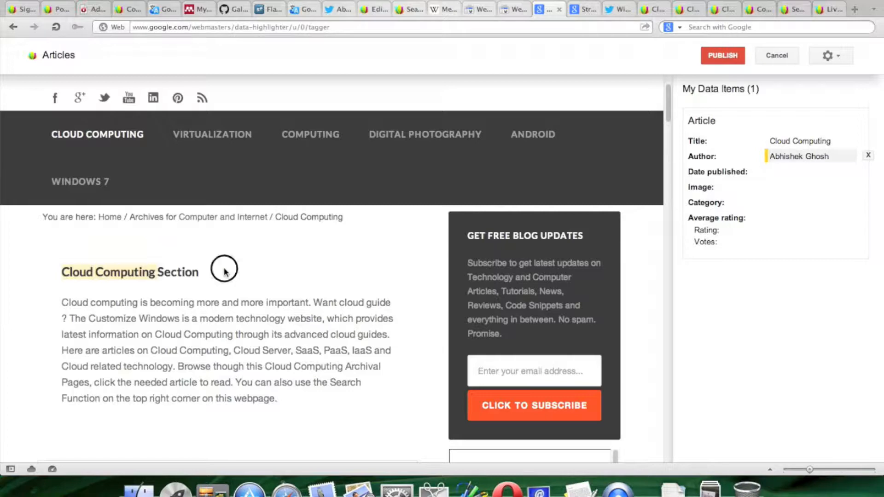
scroll(369, 266, "down", 5)
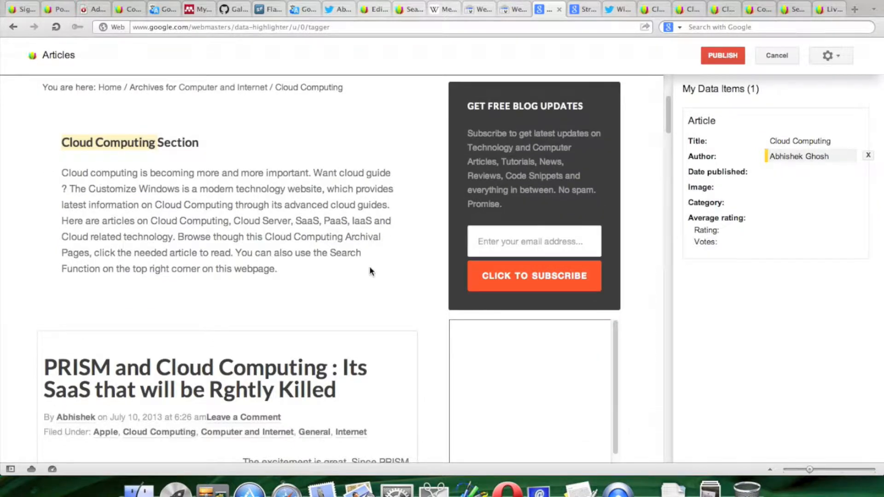
scroll(369, 266, "up", 3)
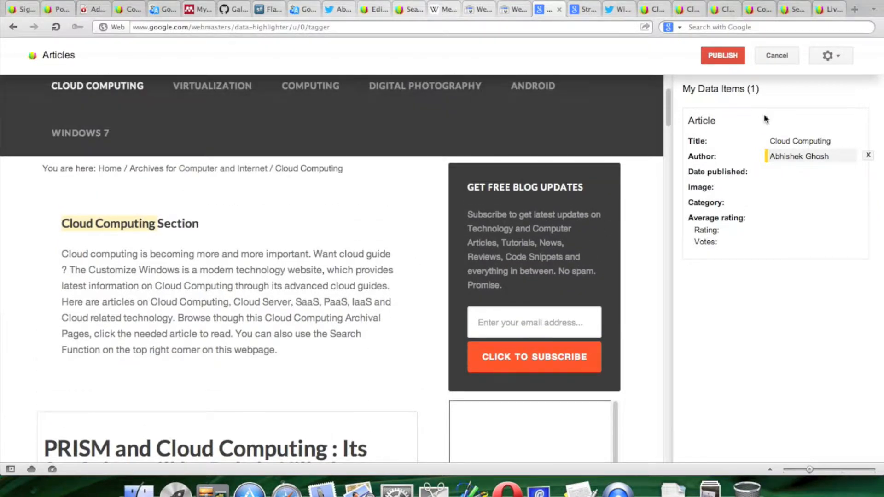
scroll(299, 142, "up", 5)
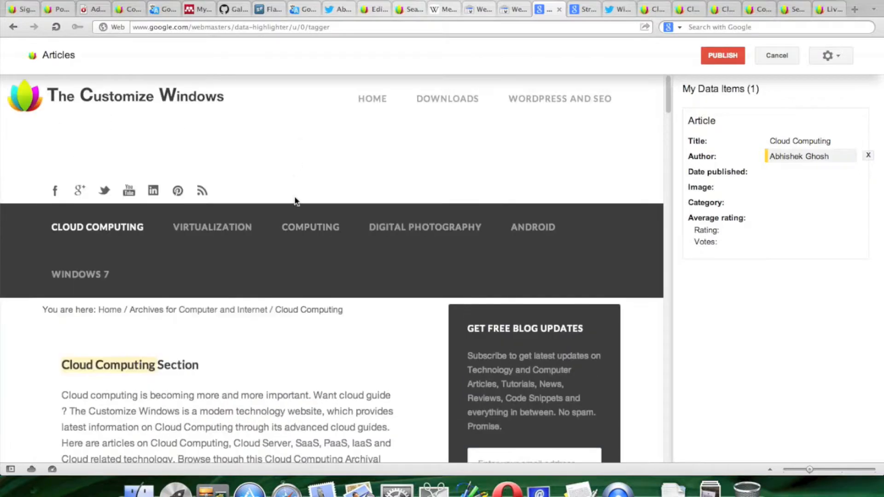
Try highlighting "Computing" in the Cloud Computing navigation item, dismiss the tag choices, and cancel the category page tagging
double_click(103, 229)
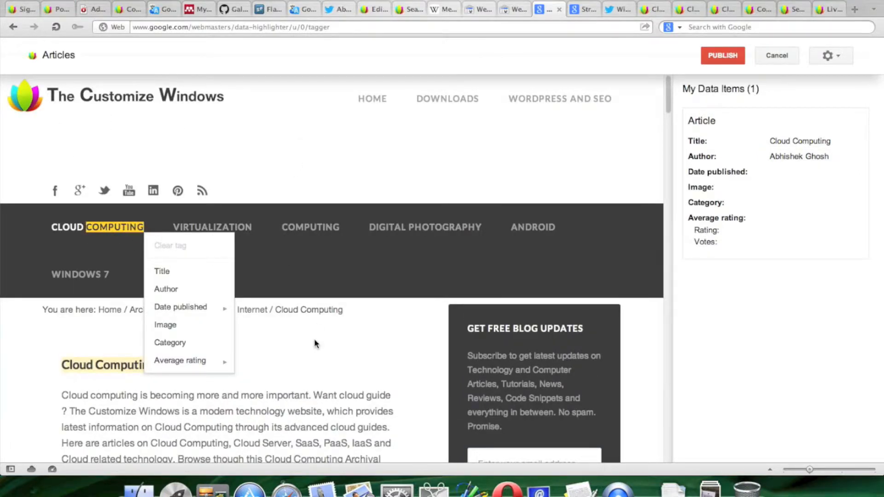
left_click(323, 348)
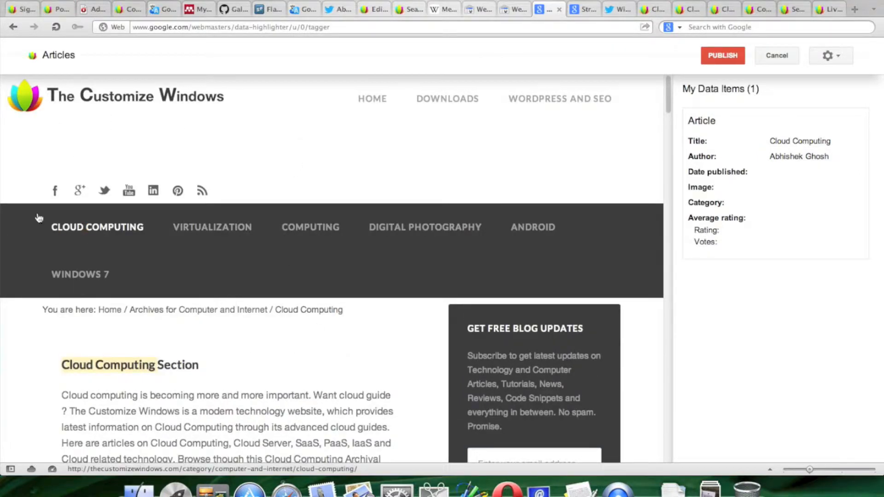
scroll(300, 313, "down", 6)
scroll(300, 313, "down", 4)
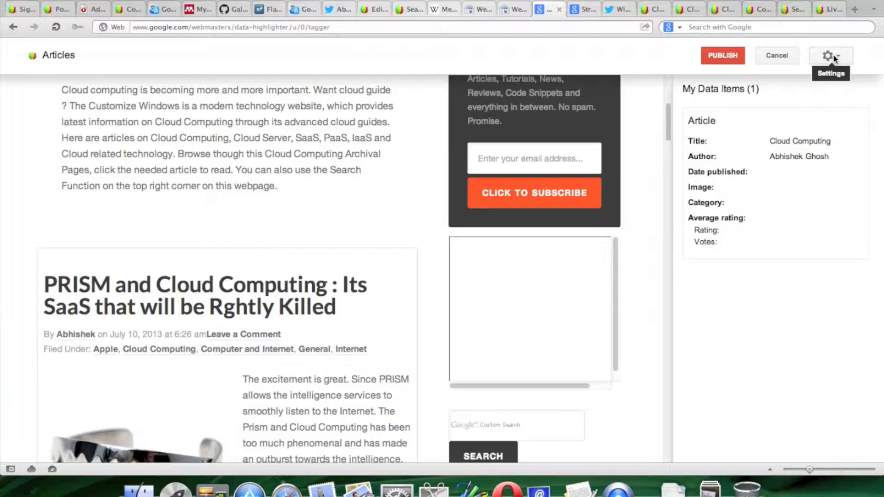
left_click(775, 57)
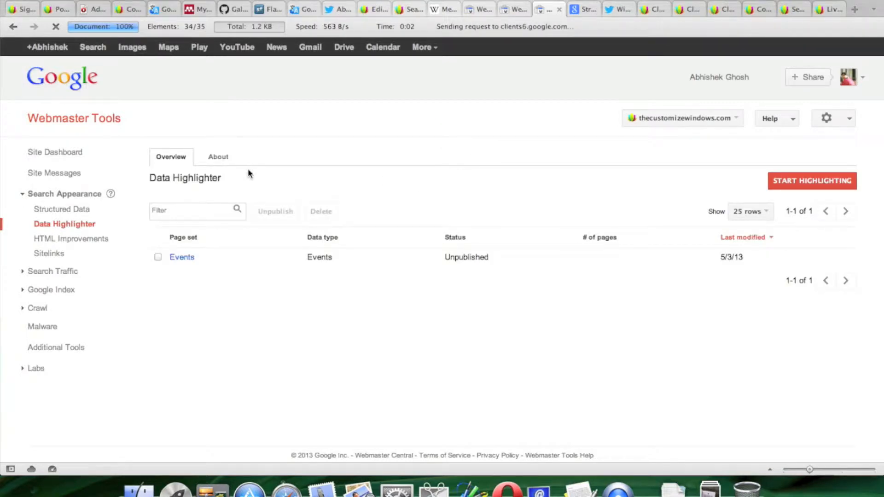
Open the Data Highlighter's About page and start highlighting a new page from there
left_click(217, 156)
scroll(614, 258, "down", 3)
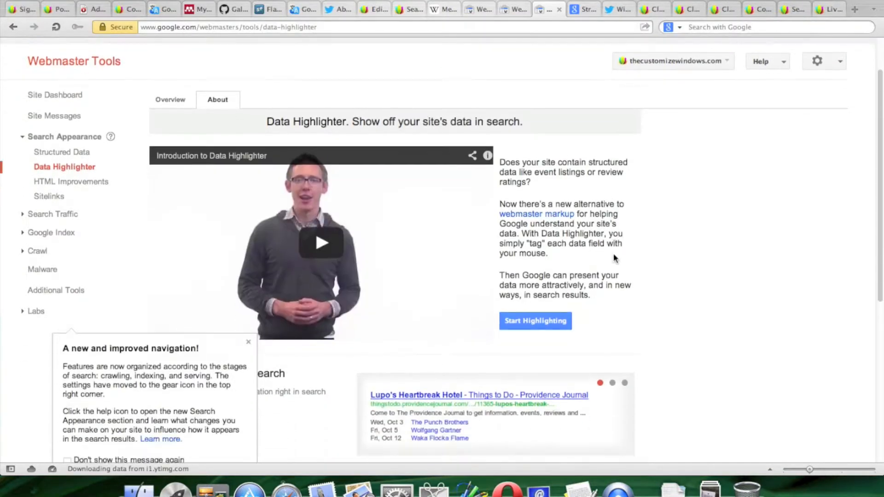
left_click(548, 320)
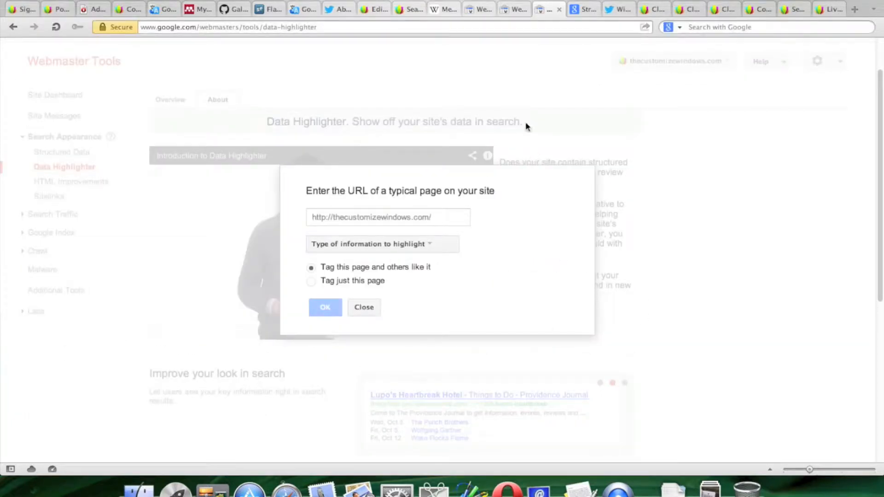
Look through the open cloud computing category page, article compilation and myths article for a typical page to tag
left_click(655, 9)
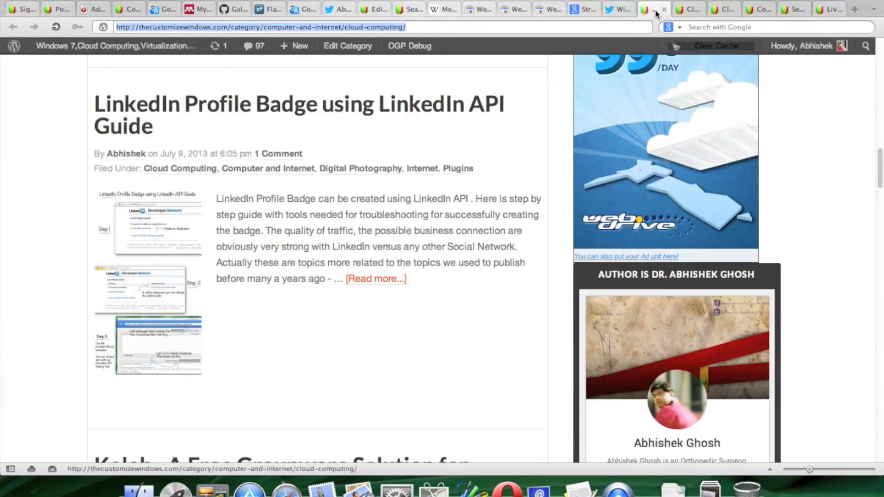
left_click(689, 10)
scroll(524, 148, "down", 3)
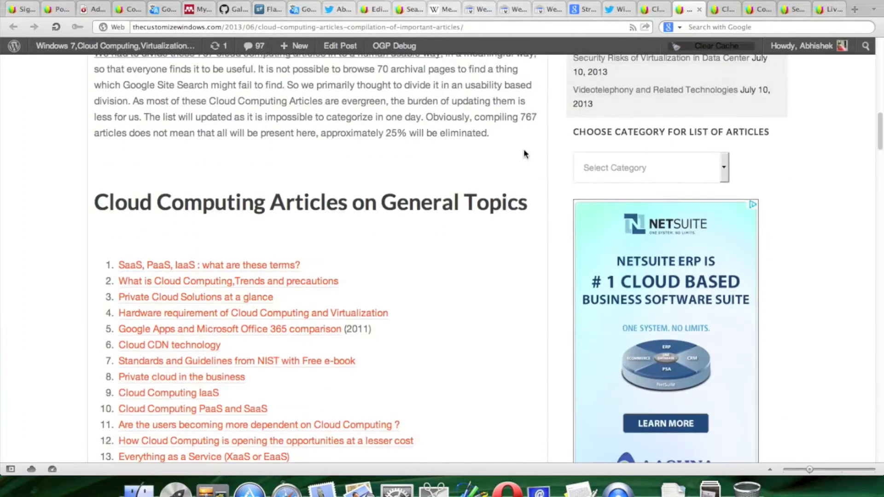
scroll(777, 127, "up", 10)
scroll(777, 128, "down", 5)
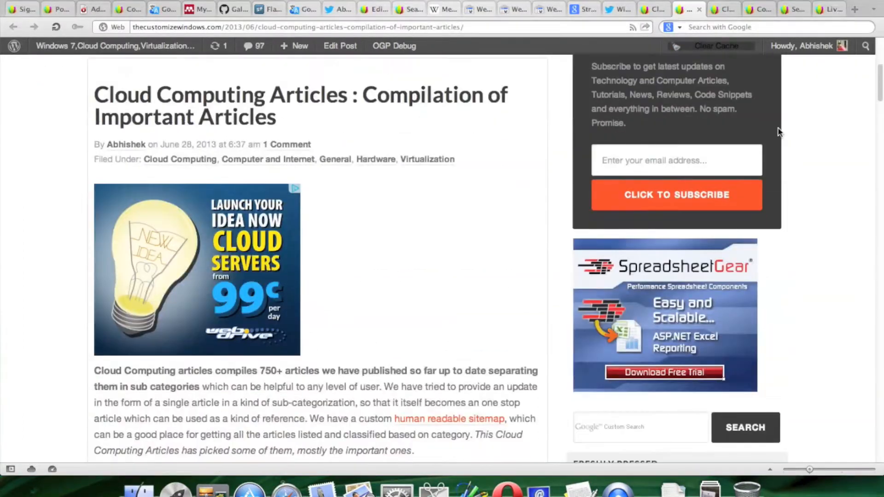
left_click(723, 9)
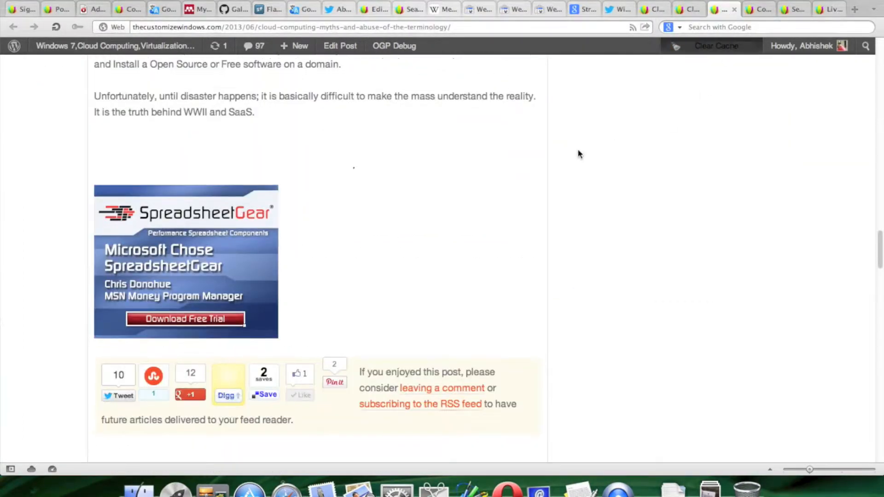
scroll(579, 152, "up", 3)
scroll(579, 154, "up", 10)
scroll(442, 203, "up", 5)
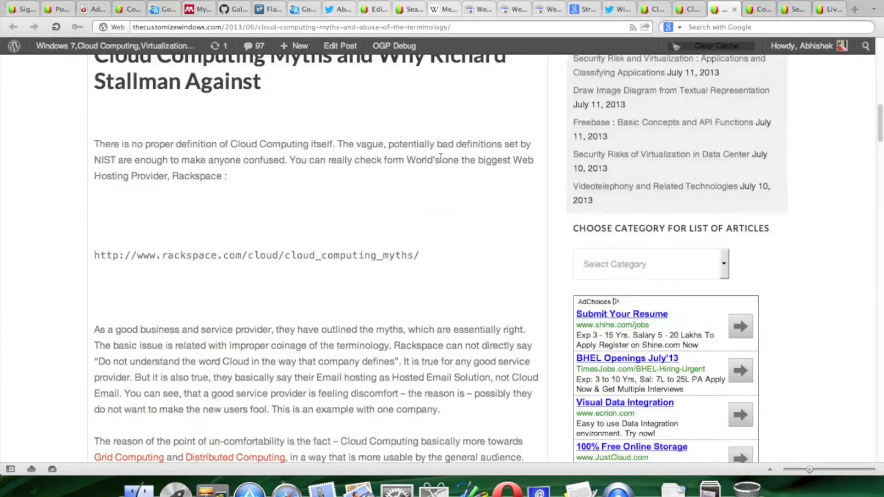
scroll(441, 158, "down", 3)
scroll(441, 161, "up", 15)
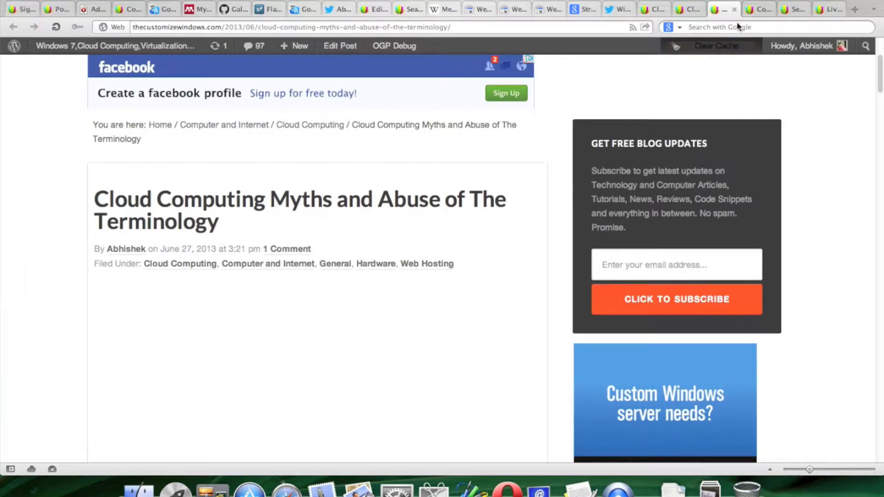
Copy the link address of "Cloud Computing Service Models" from the Core Components article and paste it as the URL to highlight
left_click(758, 9)
scroll(428, 221, "down", 1)
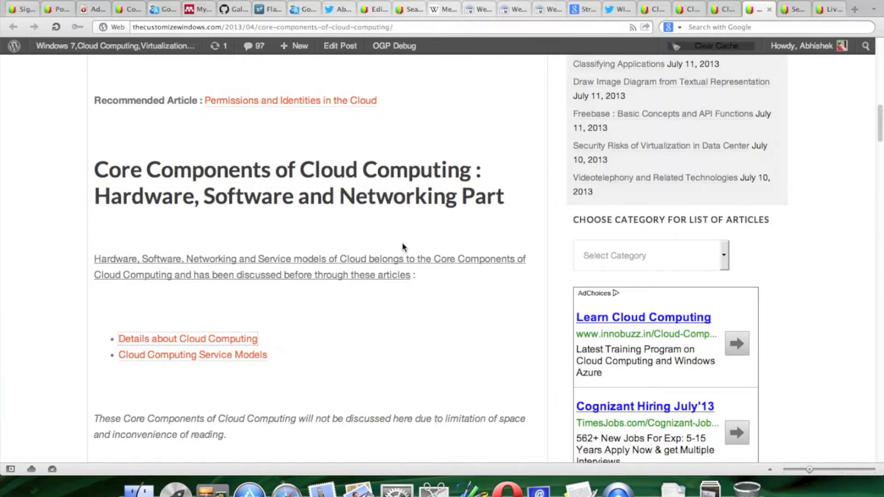
right_click(234, 356)
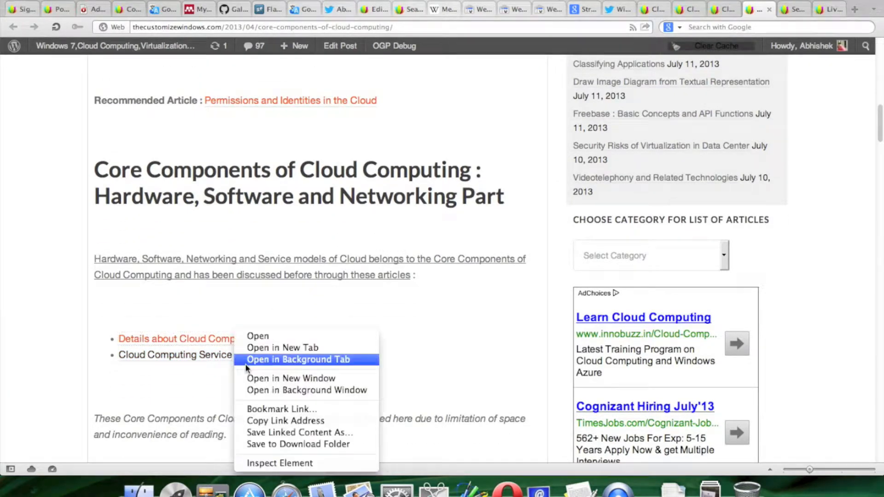
left_click(285, 420)
left_click(552, 9)
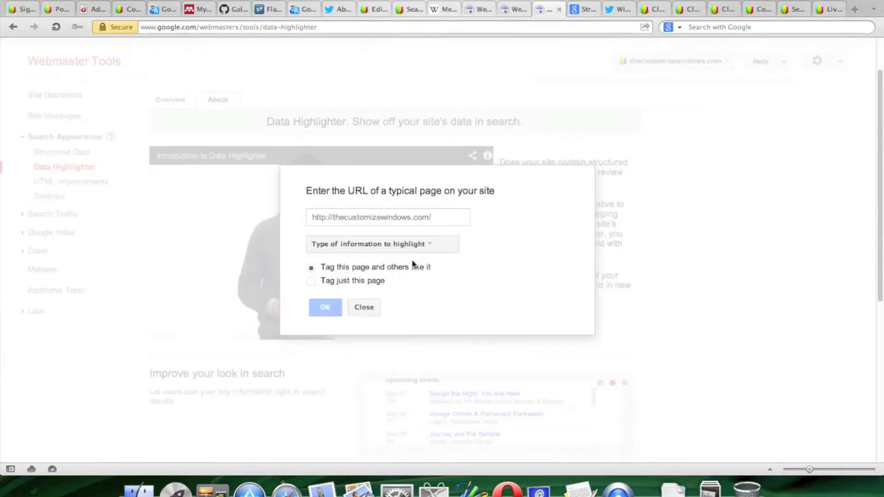
left_click(365, 217)
key("super+v")
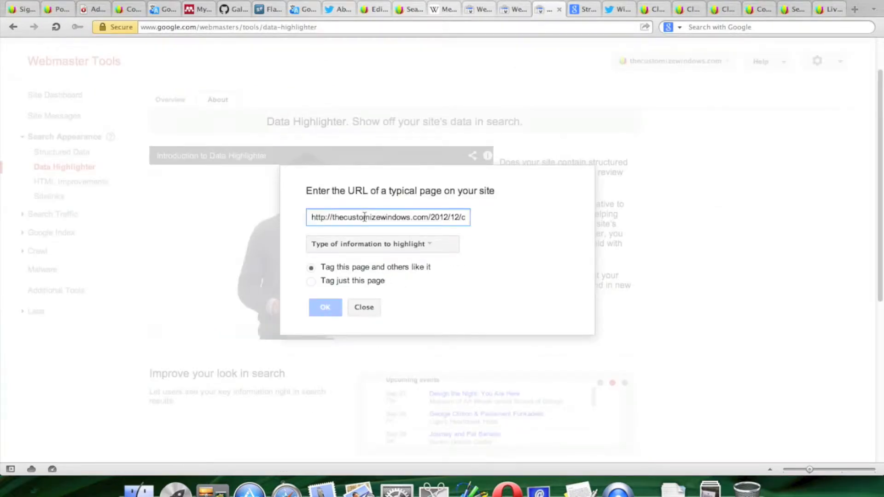
Choose Articles as the type of information and open the page with the option to tag this page and others like it
left_click(380, 245)
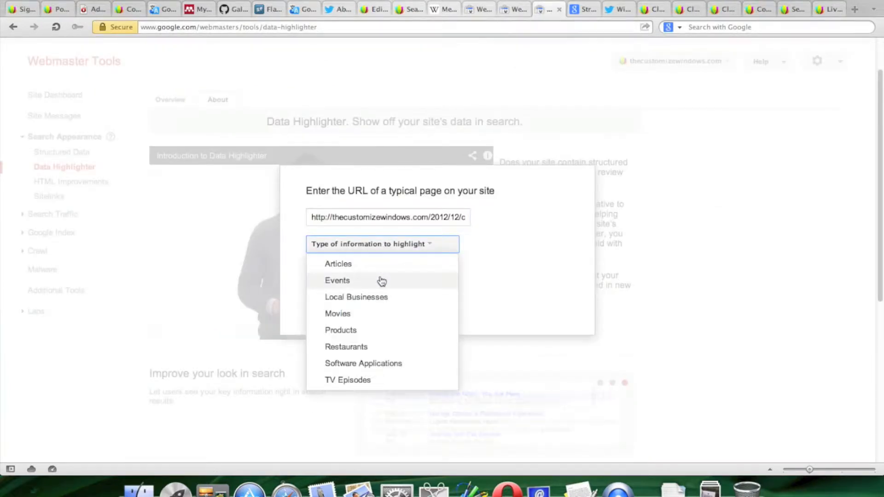
left_click(381, 267)
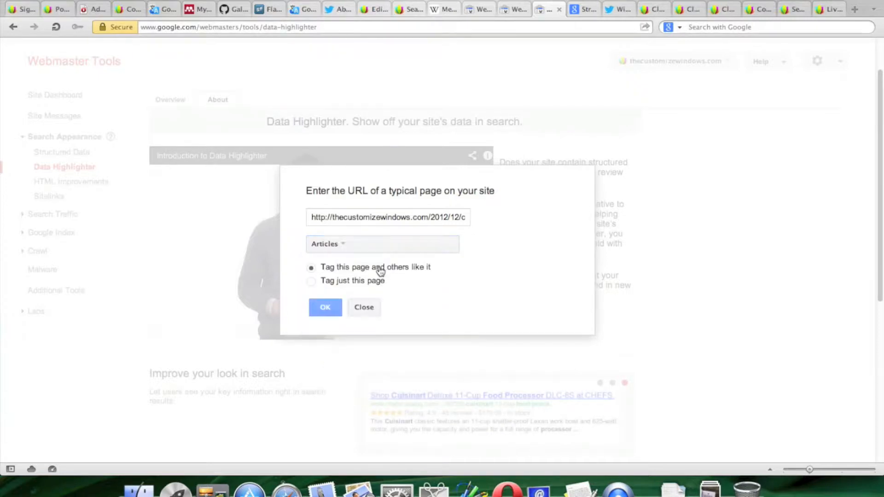
left_click(325, 307)
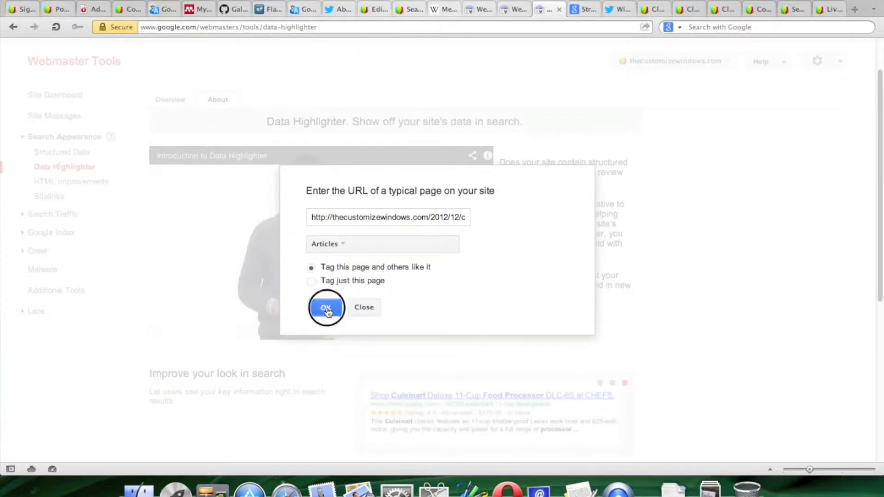
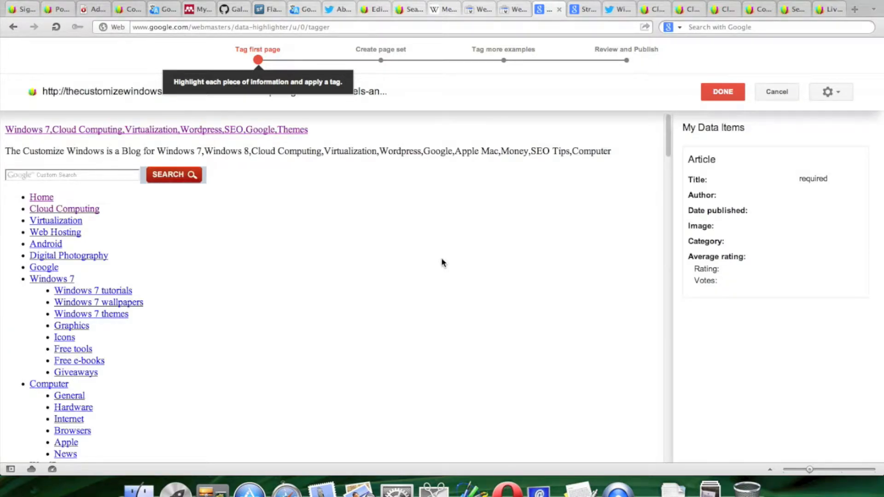
Highlight "Cloud Computing Service Models" in the article's main heading and tag it as the Title
scroll(441, 259, "down", 5)
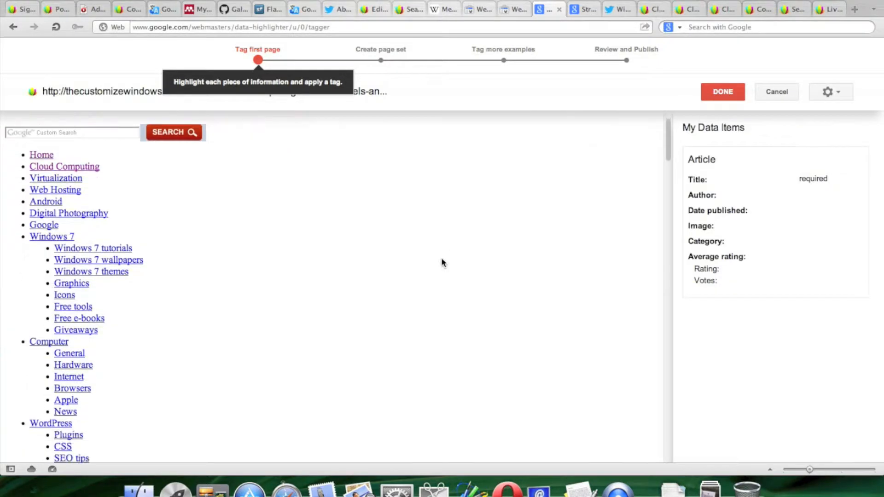
scroll(441, 259, "down", 3)
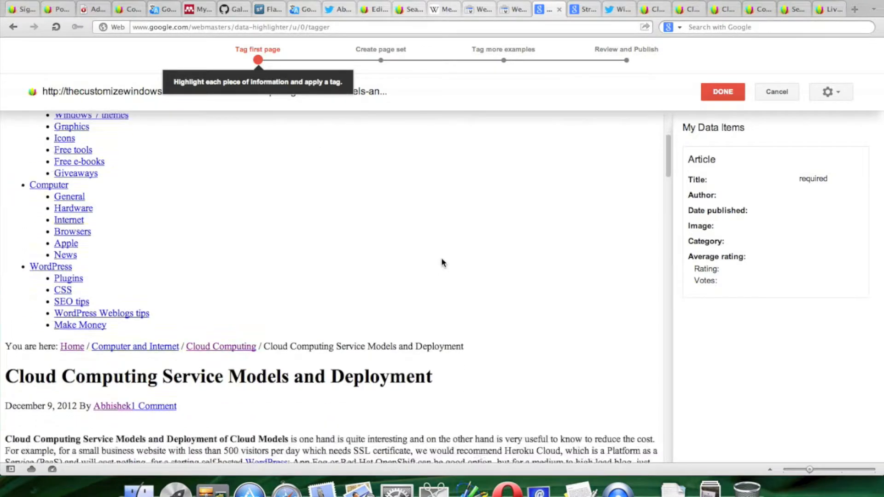
left_click_drag(286, 312, 10, 317)
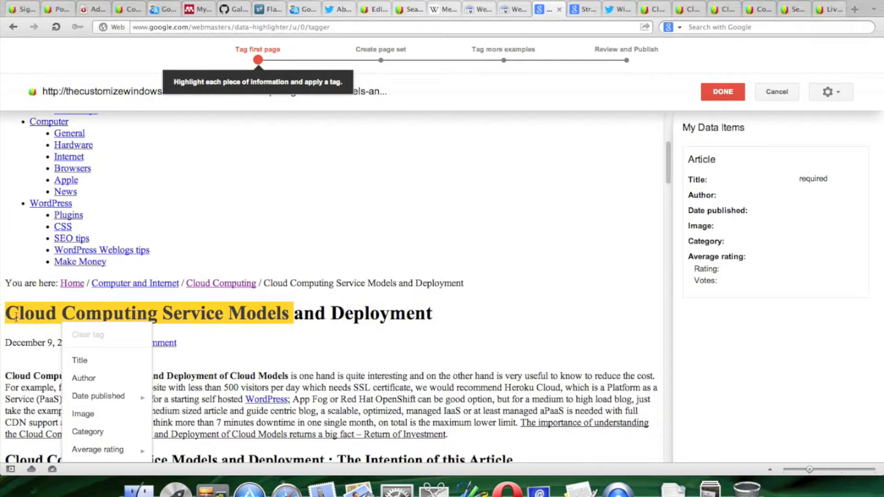
left_click(115, 360)
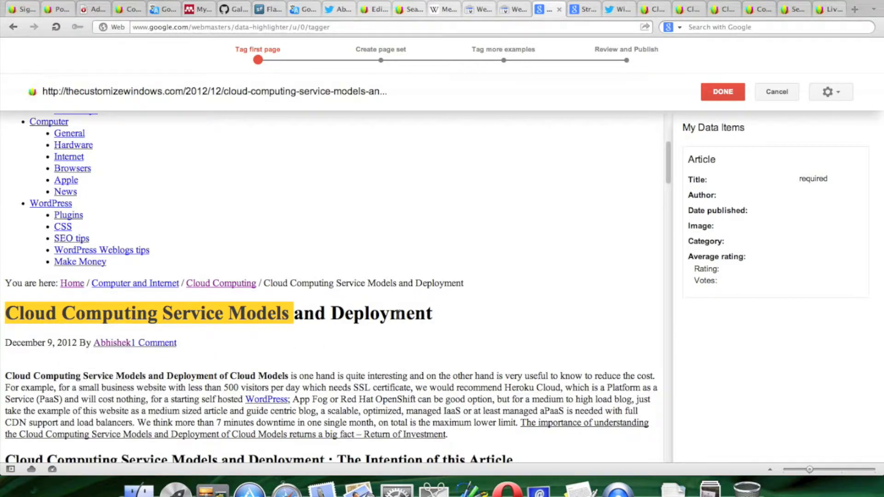
Tag the author's full name at the start of the biography paragraph below the article as Author
scroll(499, 259, "down", 2)
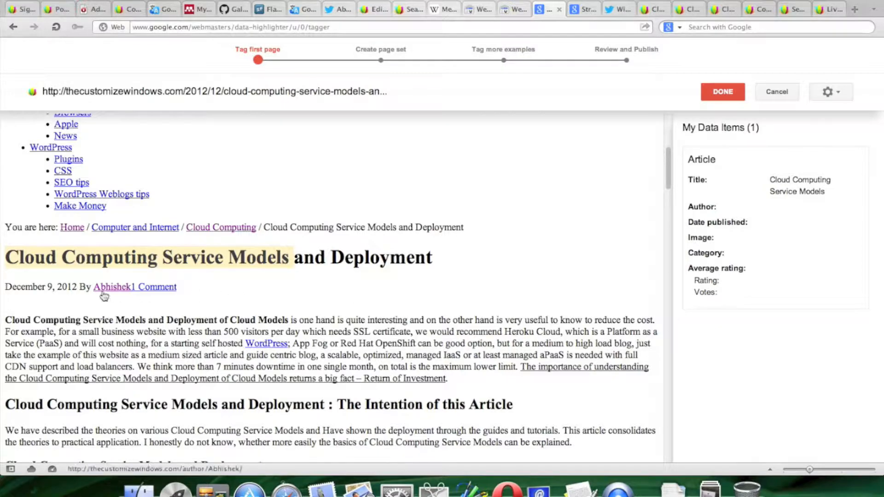
scroll(150, 355, "down", 3)
scroll(147, 349, "down", 9)
scroll(148, 350, "up", 9)
scroll(148, 350, "down", 10)
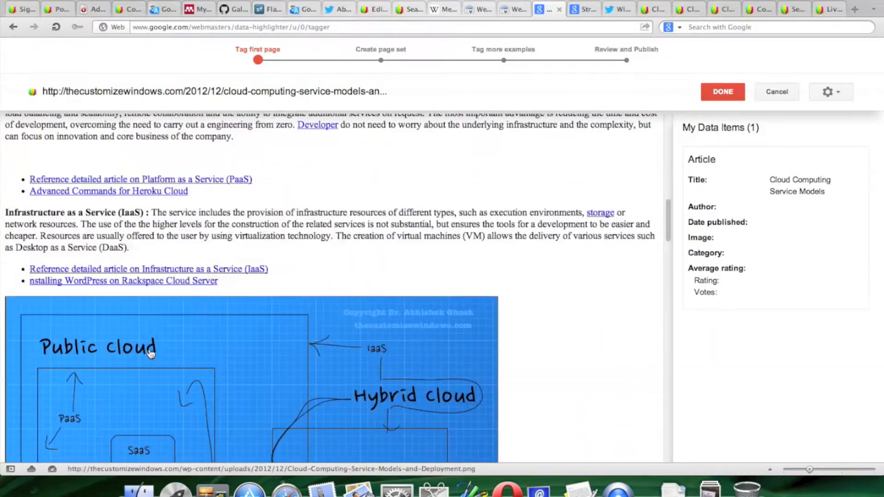
scroll(418, 325, "down", 20)
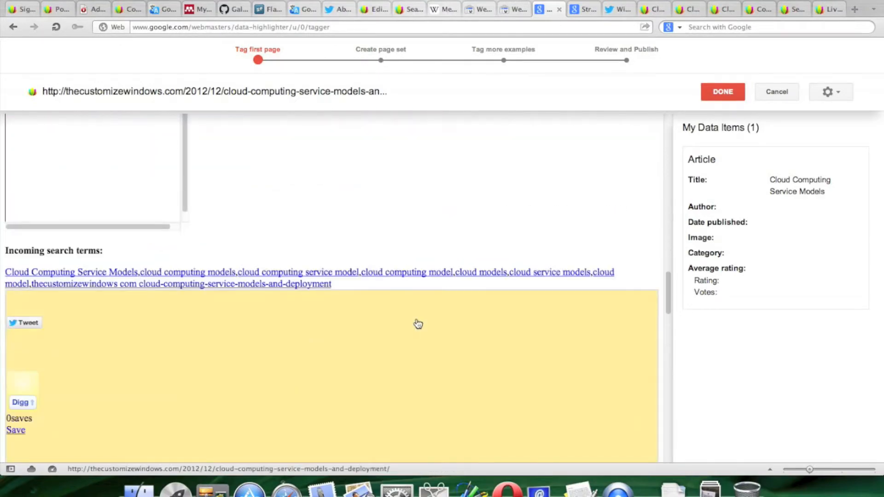
scroll(418, 324, "down", 10)
scroll(416, 319, "up", 4)
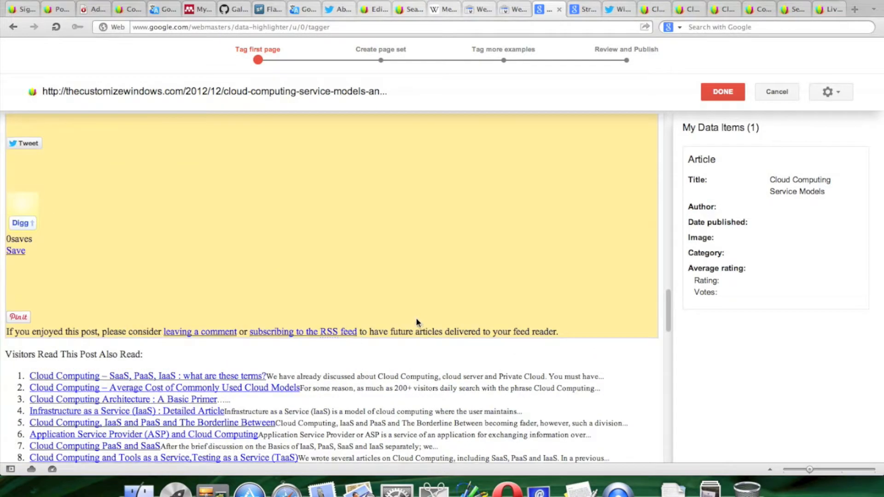
scroll(417, 318, "up", 5)
scroll(417, 320, "down", 13)
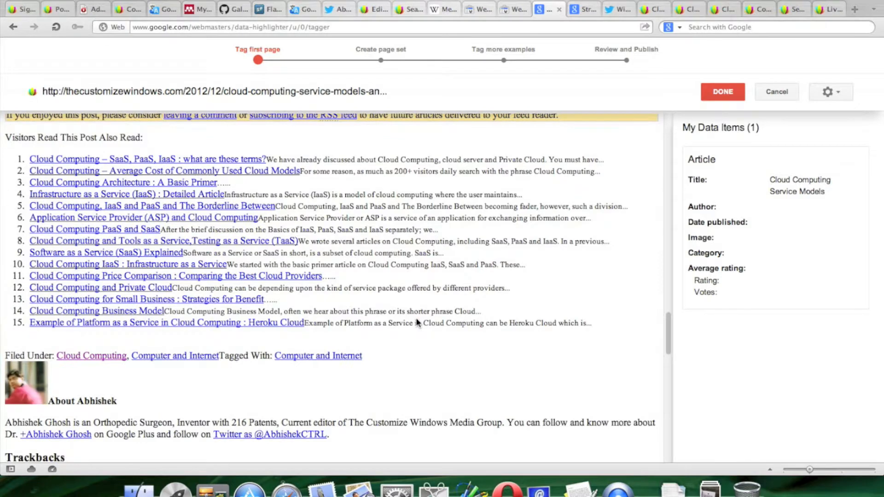
scroll(417, 319, "down", 3)
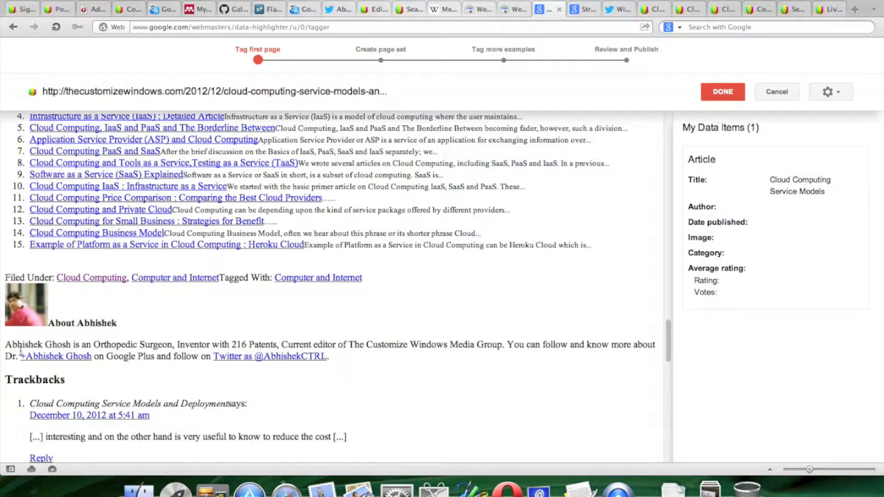
left_click_drag(6, 345, 72, 345)
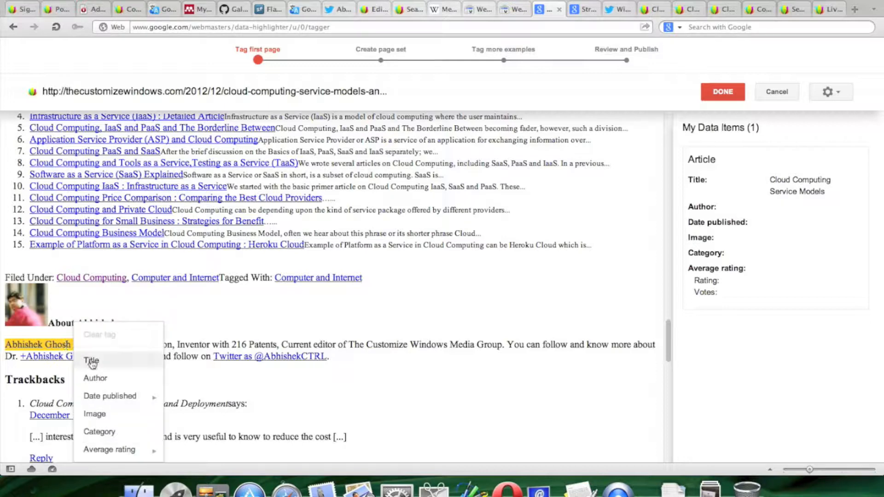
left_click(114, 385)
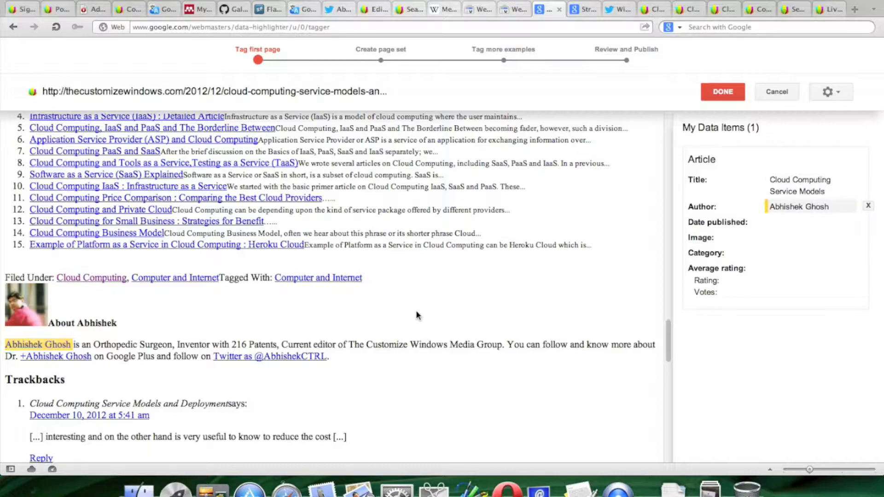
Tag the 9 in the date line under the article heading as the Day of Date published
scroll(420, 316, "up", 5)
scroll(421, 313, "up", 10)
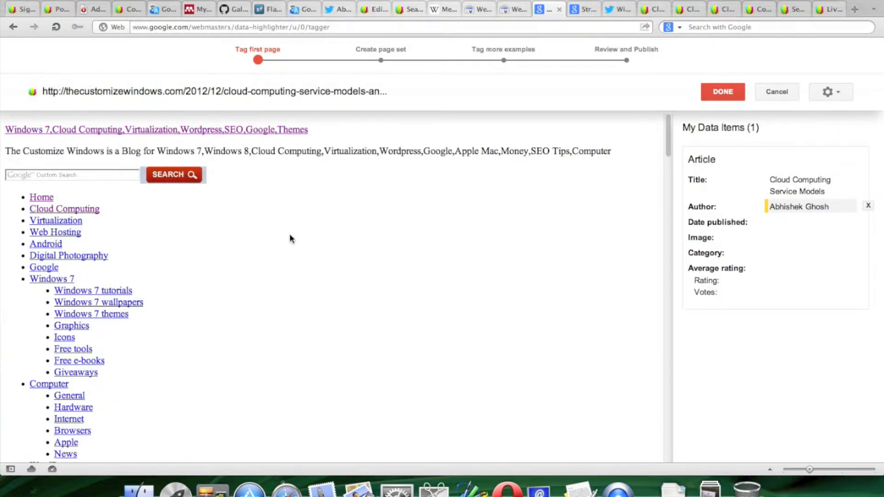
scroll(290, 239, "down", 4)
scroll(292, 242, "down", 3)
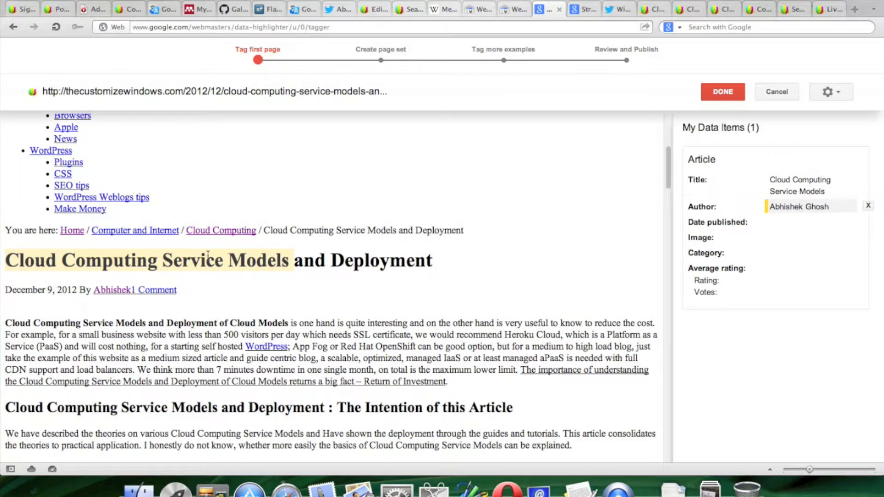
scroll(207, 256, "down", 1)
double_click(49, 256)
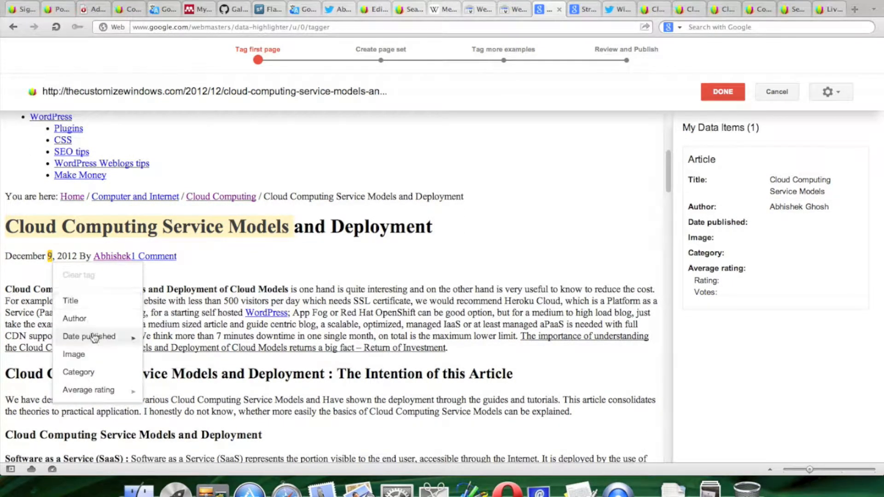
mouse_move(102, 337)
mouse_move(198, 375)
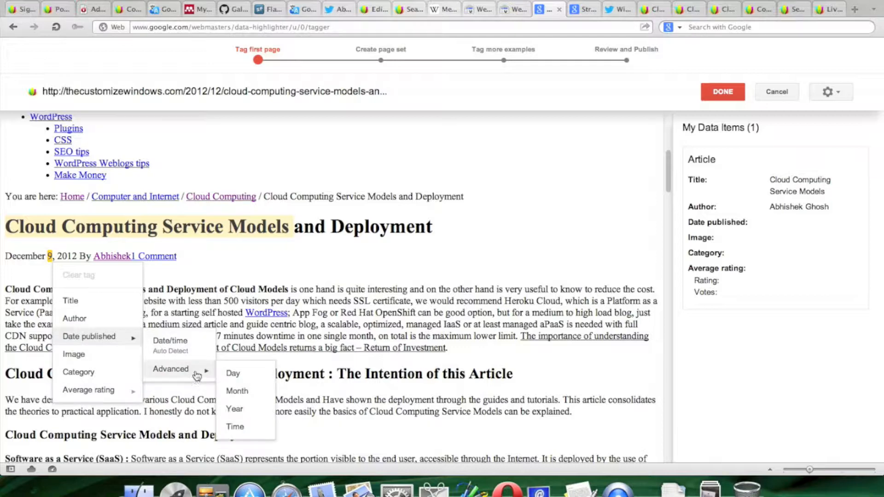
left_click(253, 373)
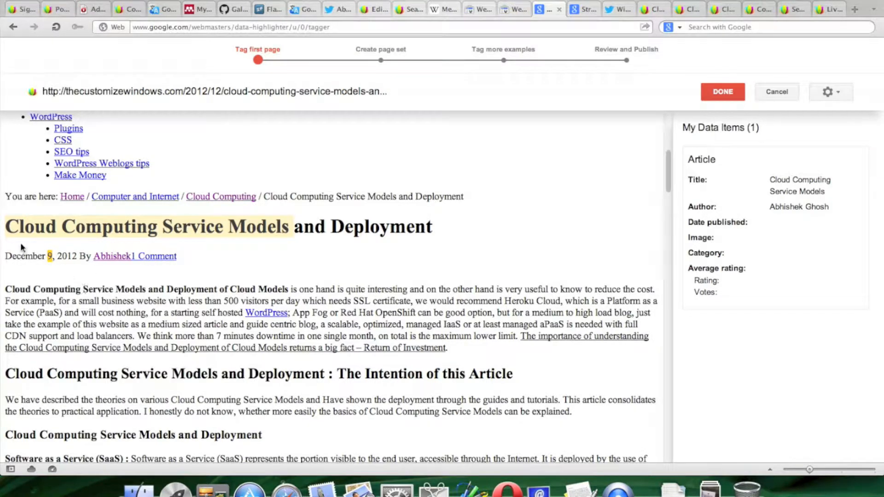
Tag December as the Month and 2012 as the Year of Date published in the article's date line
double_click(9, 256)
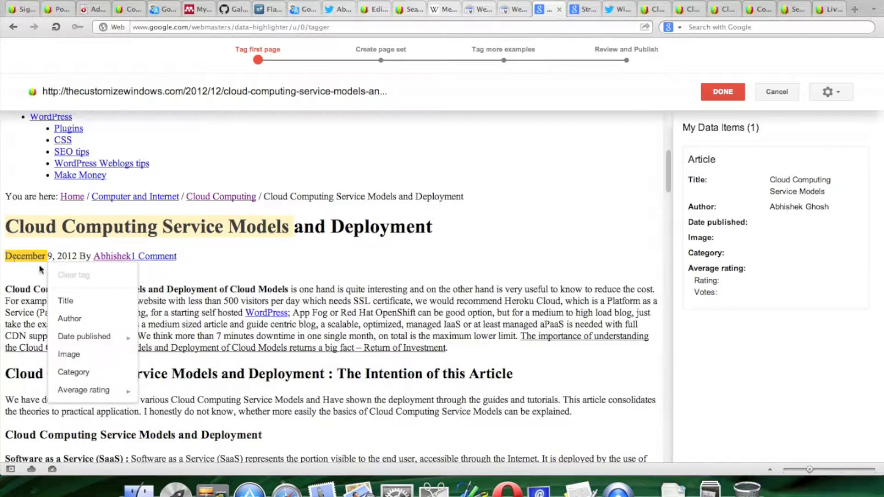
mouse_move(103, 340)
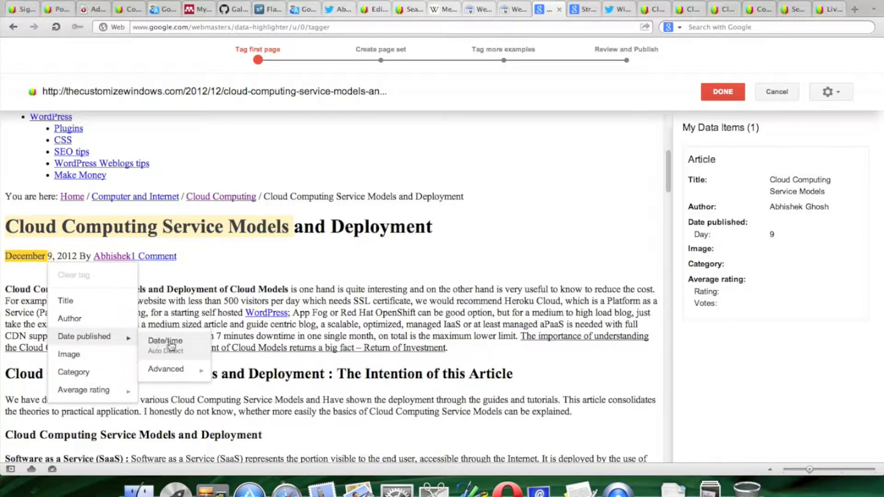
mouse_move(174, 369)
left_click(231, 389)
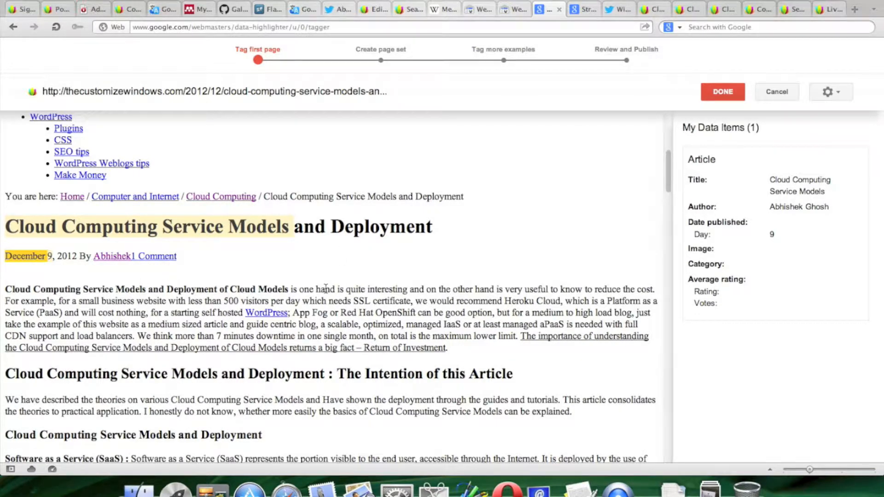
left_click_drag(58, 257, 72, 258)
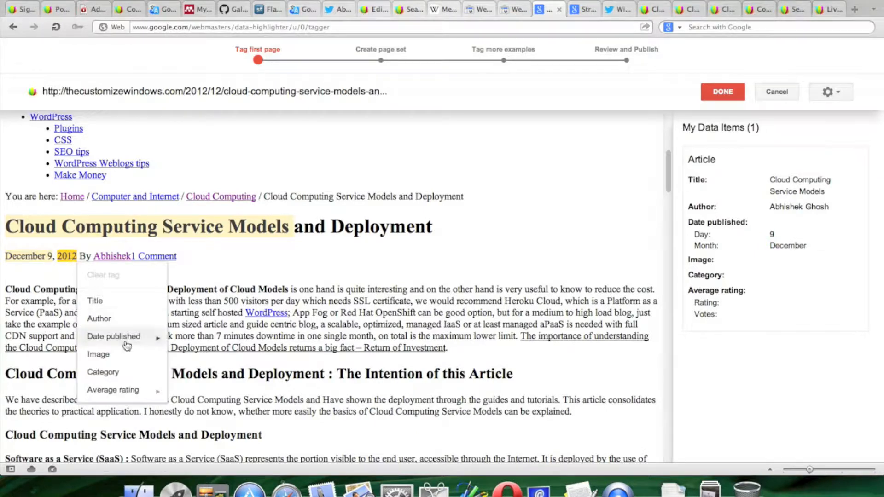
mouse_move(150, 339)
mouse_move(196, 371)
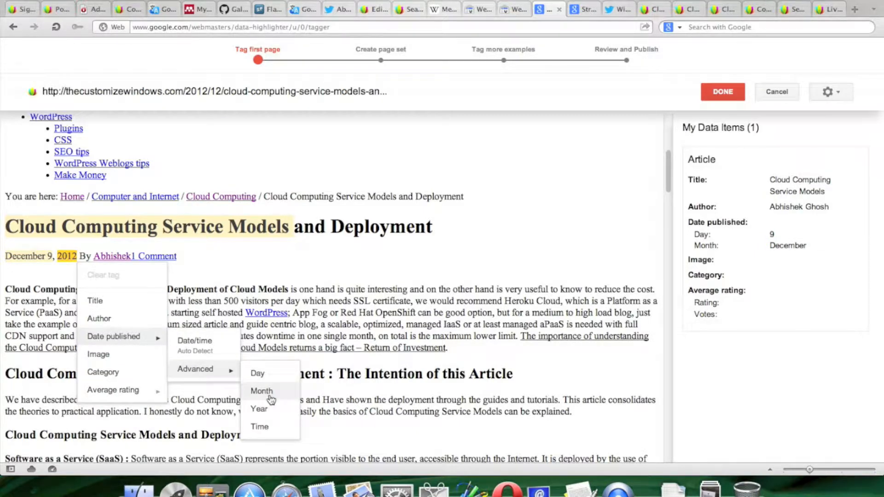
left_click(273, 411)
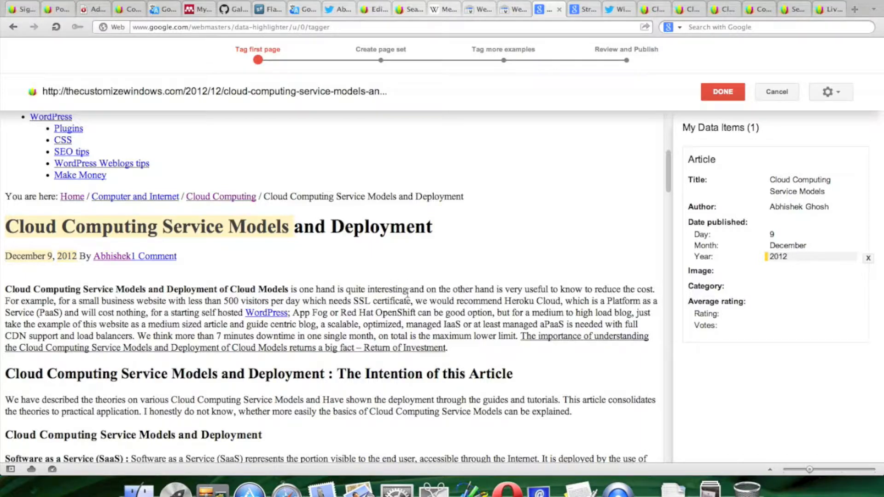
Tag the blue public, private and hybrid cloud diagram in the article as Image
scroll(407, 294, "down", 3)
scroll(407, 293, "down", 10)
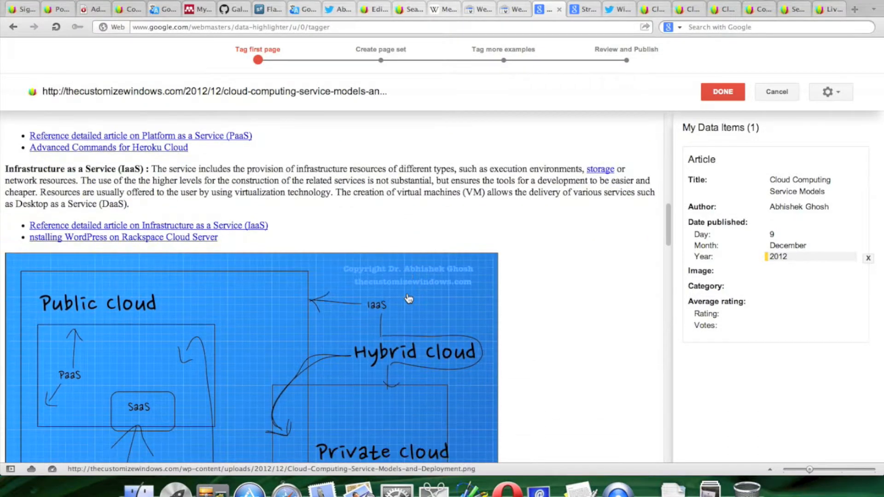
scroll(408, 298, "down", 4)
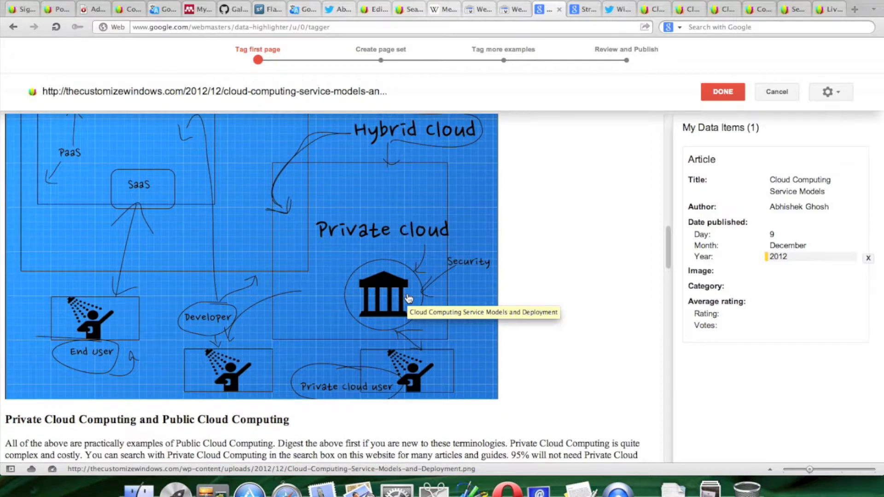
scroll(408, 299, "down", 4)
left_click(382, 279)
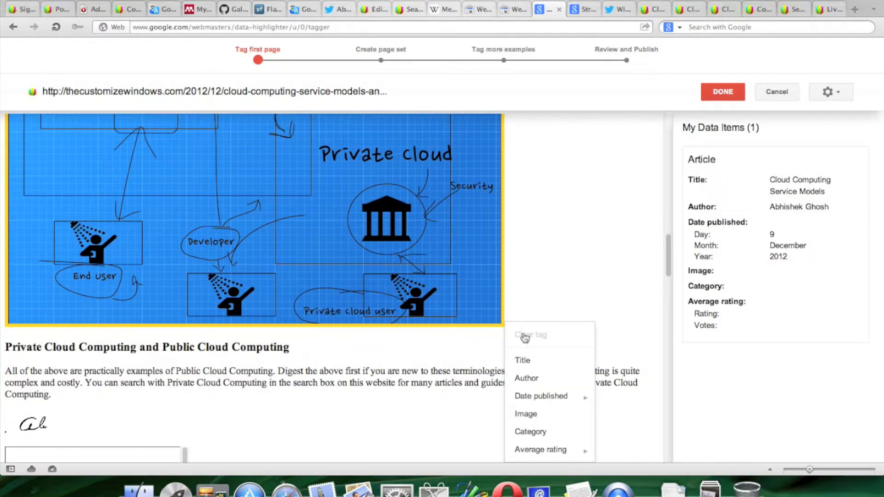
left_click(548, 415)
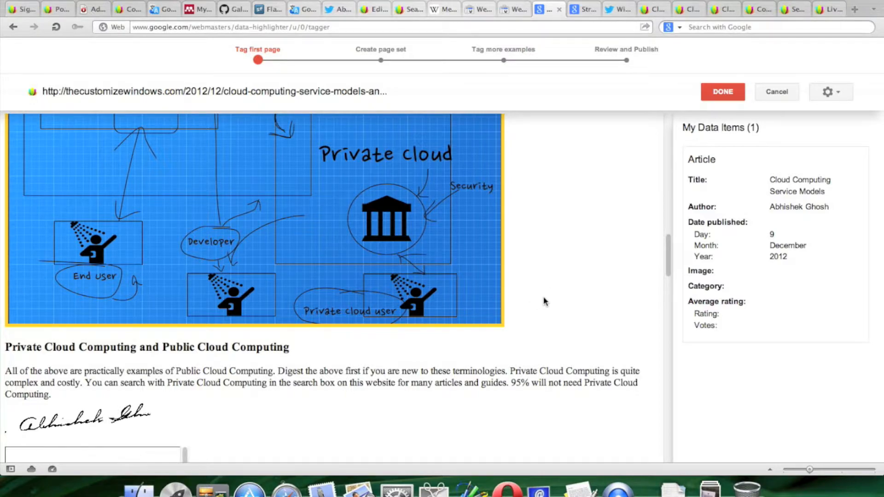
Tag the words "Cloud Computing" in the unlinked last part of the breadcrumb as Category
scroll(543, 301, "up", 10)
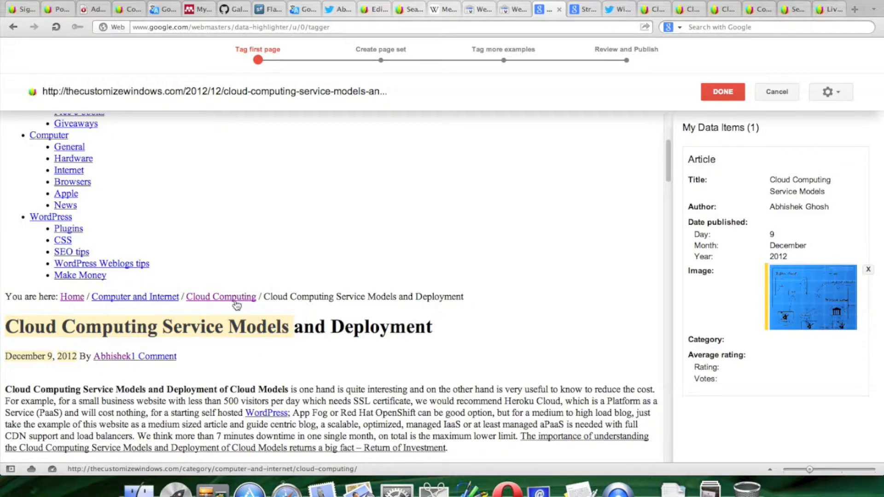
left_click_drag(266, 296, 334, 297)
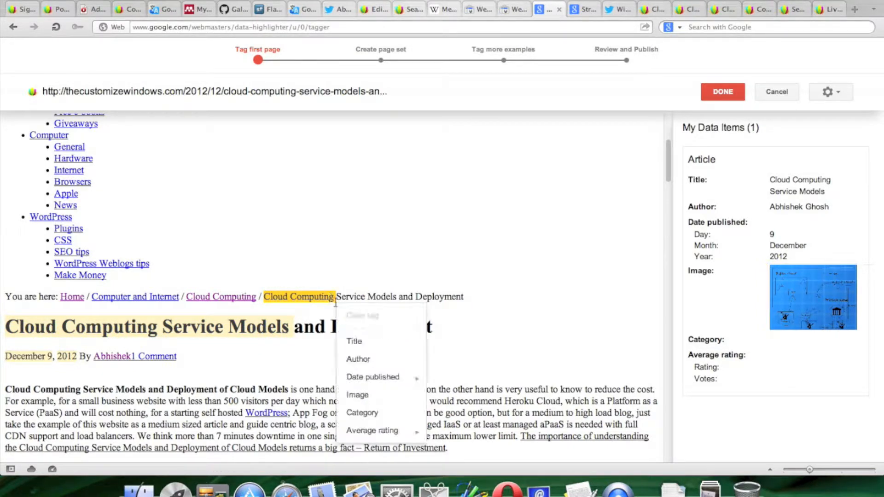
left_click(387, 422)
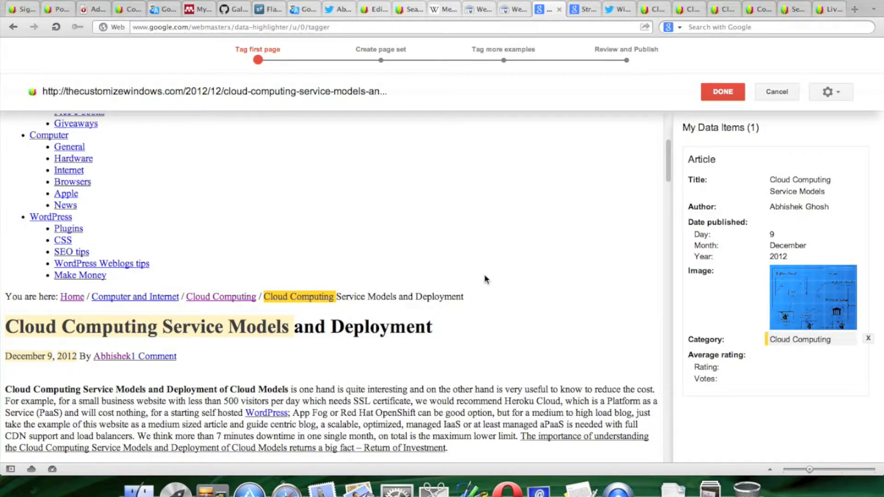
Finish tagging the first page and look through the sample pages of the suggested page set
left_click(727, 90)
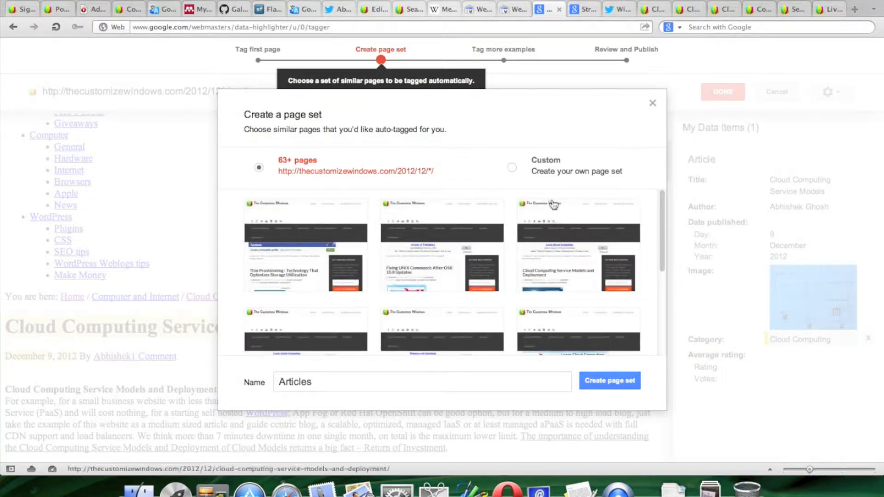
scroll(553, 202, "down", 1)
scroll(576, 258, "down", 3)
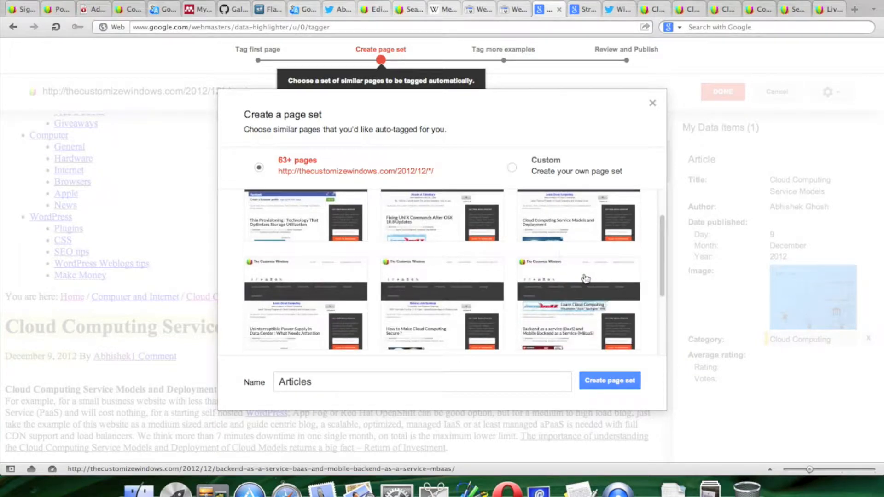
scroll(585, 279, "down", 2)
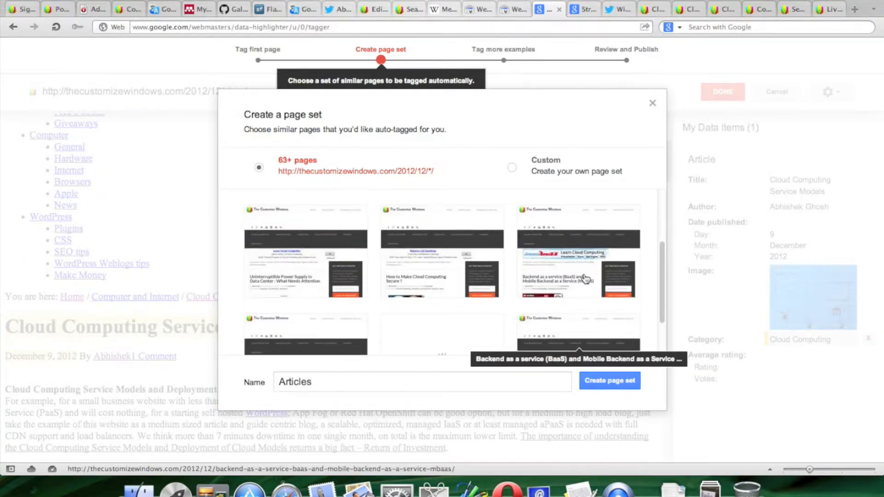
scroll(538, 273, "down", 2)
scroll(520, 274, "down", 1)
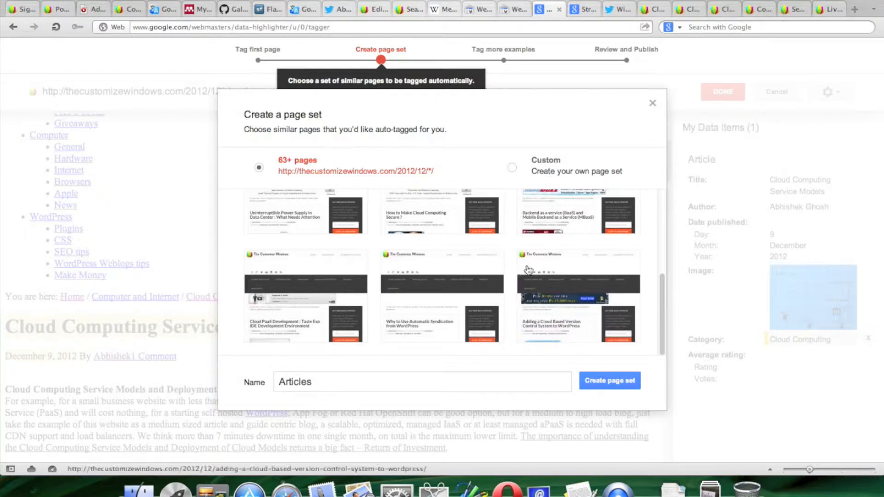
scroll(530, 268, "up", 5)
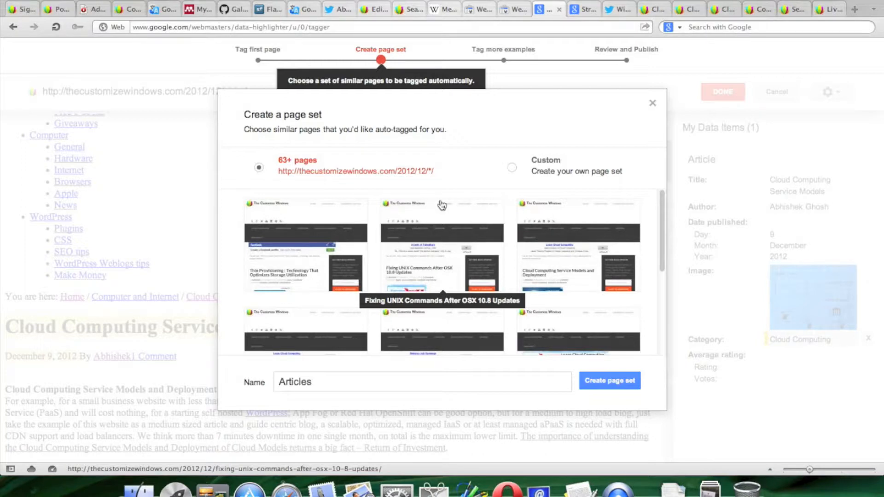
left_click(516, 174)
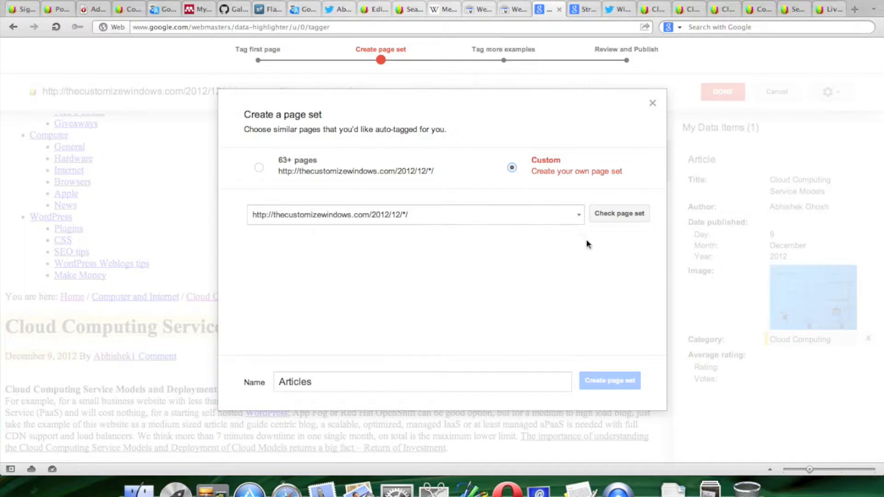
left_click(578, 216)
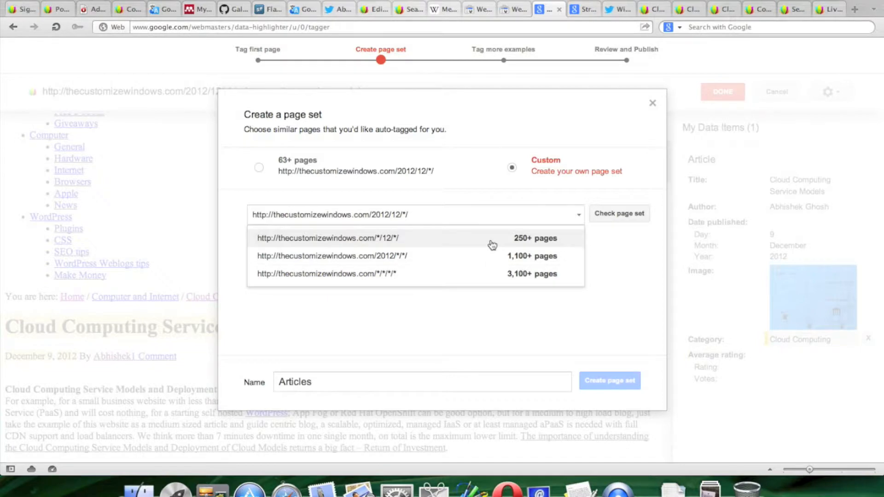
left_click(449, 211)
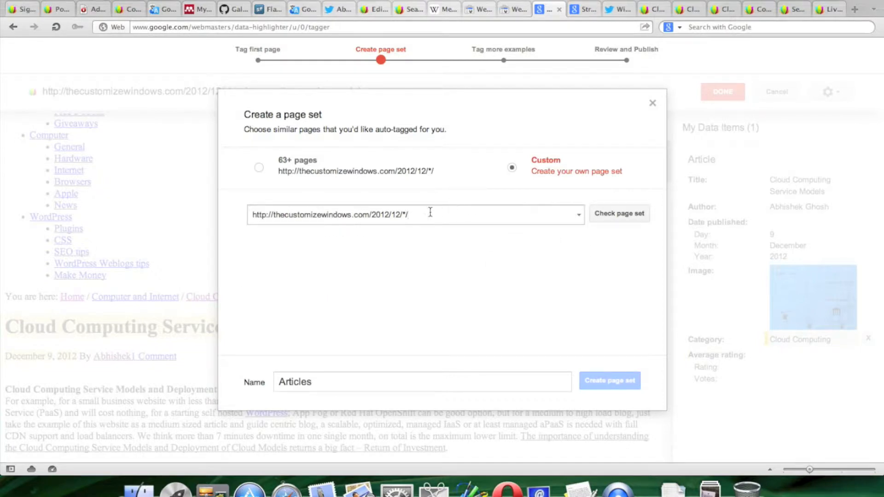
left_click(578, 218)
left_click(522, 276)
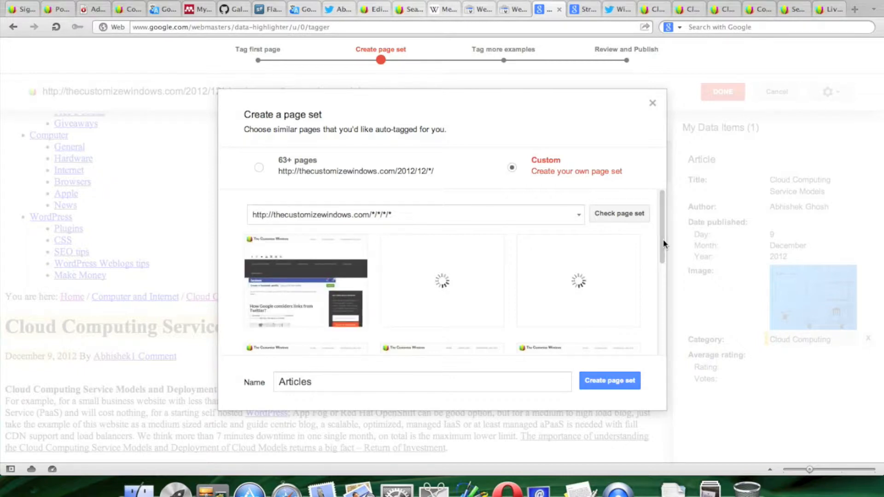
scroll(654, 247, "down", 2)
scroll(654, 246, "down", 8)
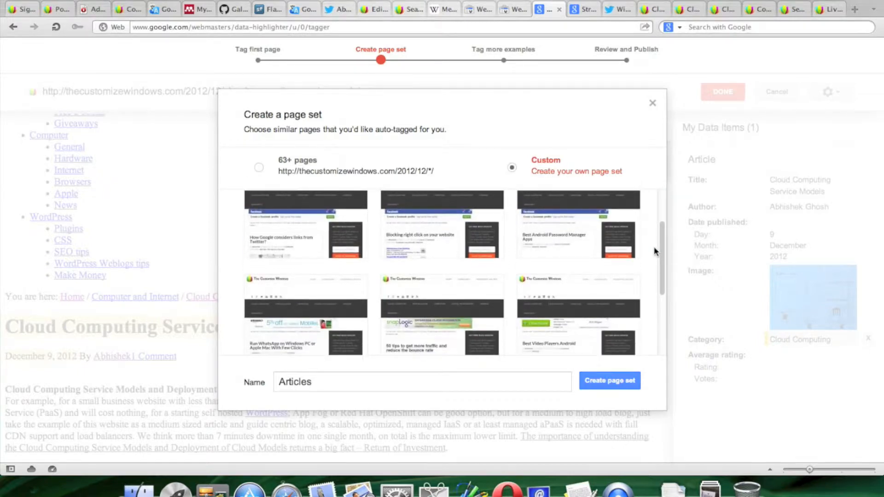
scroll(654, 247, "down", 1)
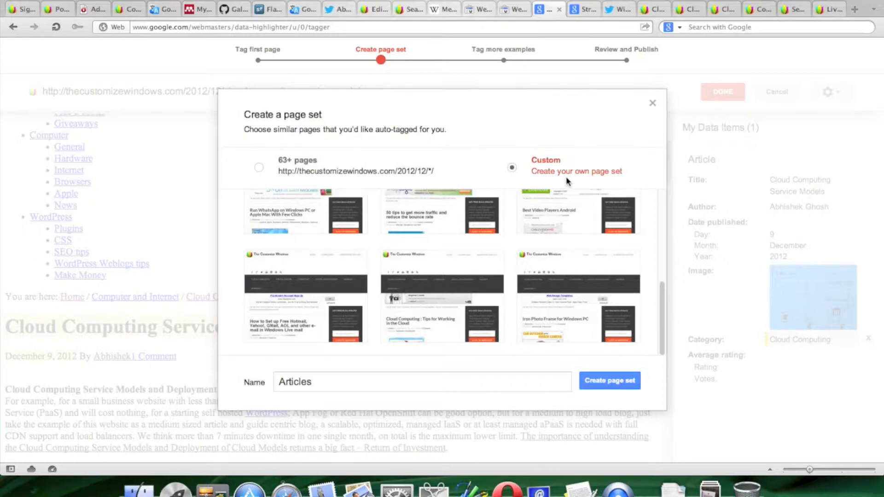
left_click(531, 175)
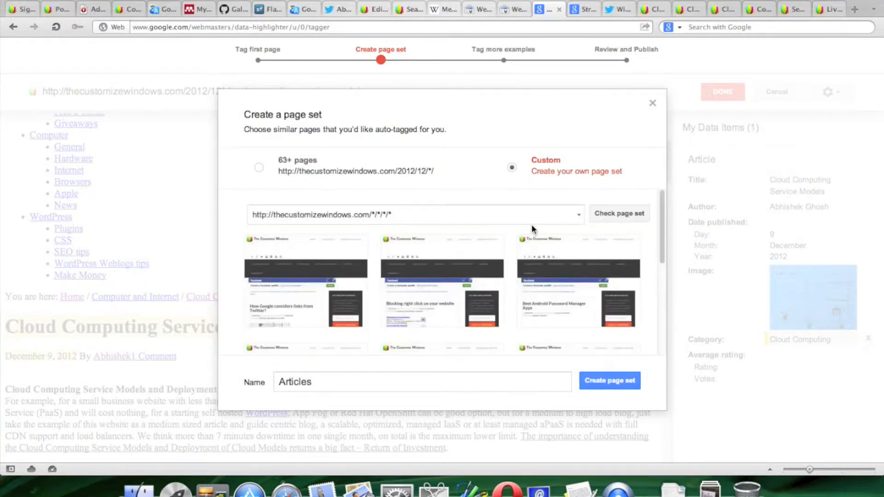
left_click(579, 214)
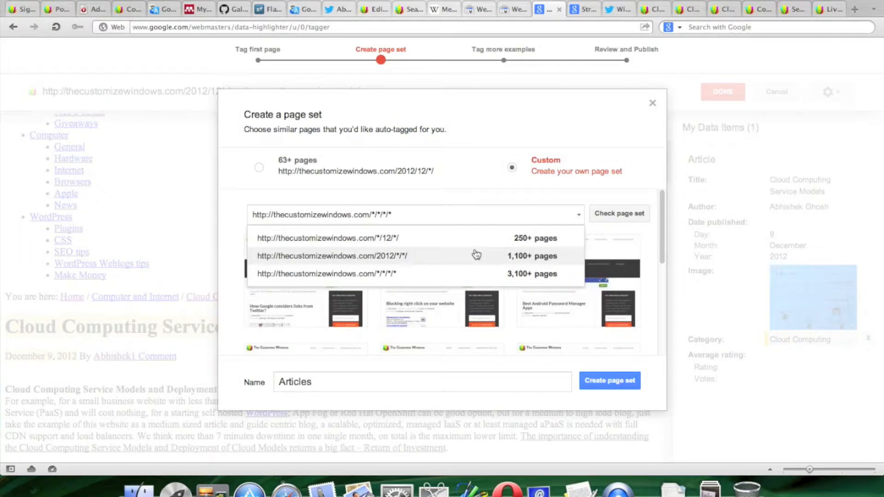
left_click(473, 257)
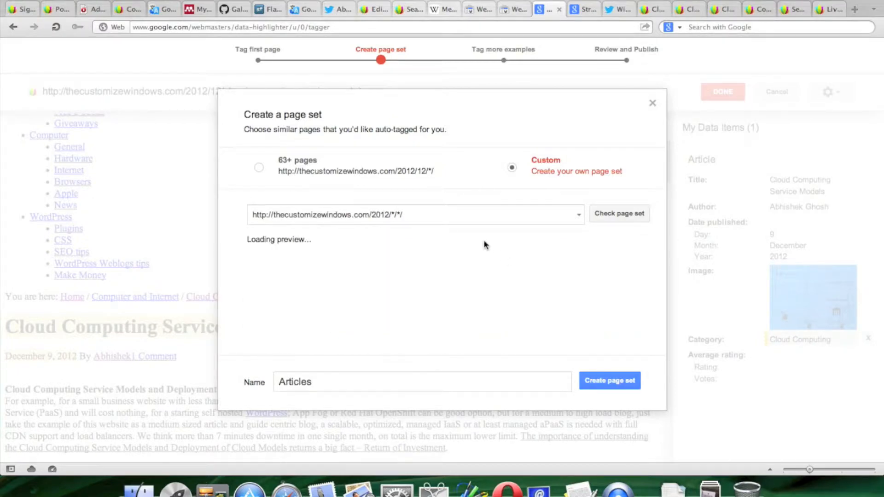
left_click(397, 214)
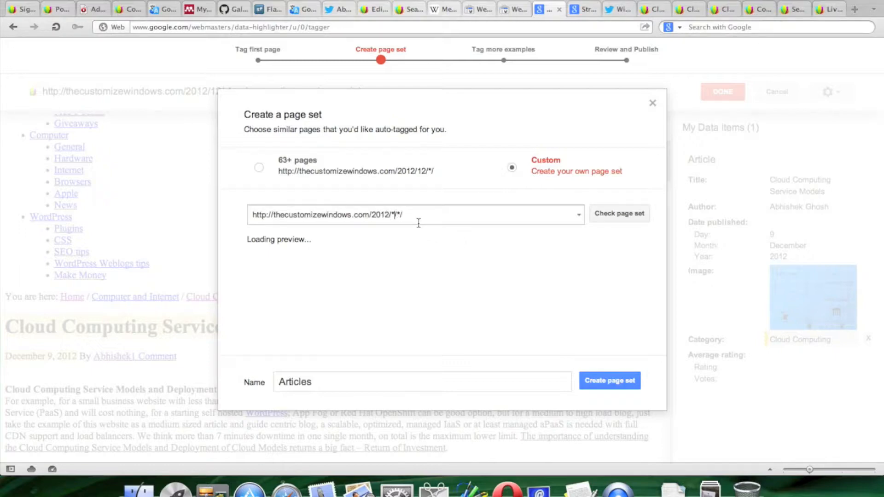
key("BackSpace")
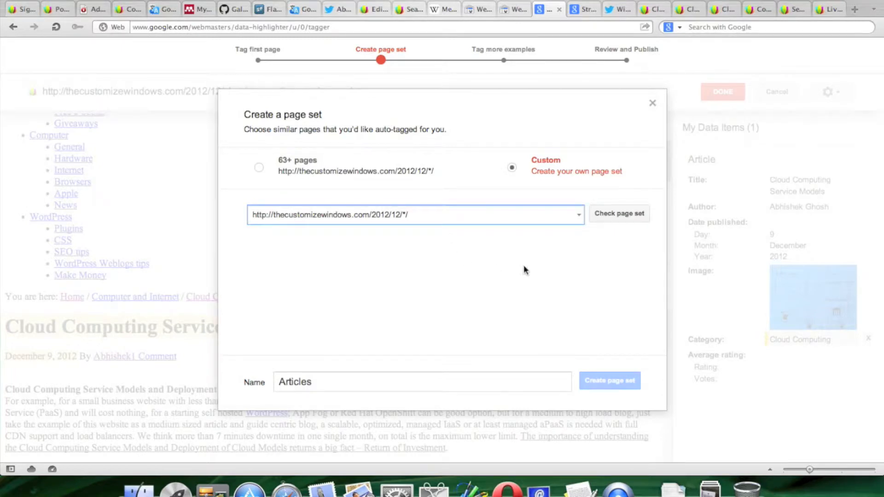
left_click(259, 169)
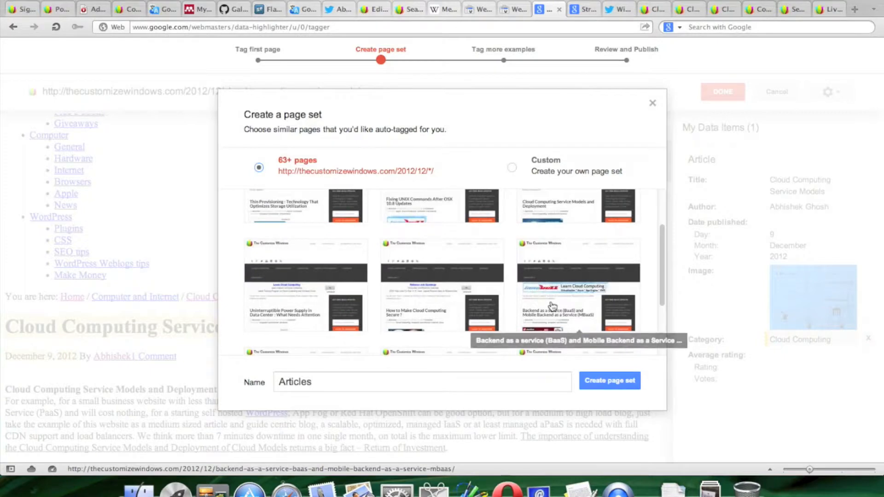
scroll(552, 305, "down", 5)
left_click(280, 385)
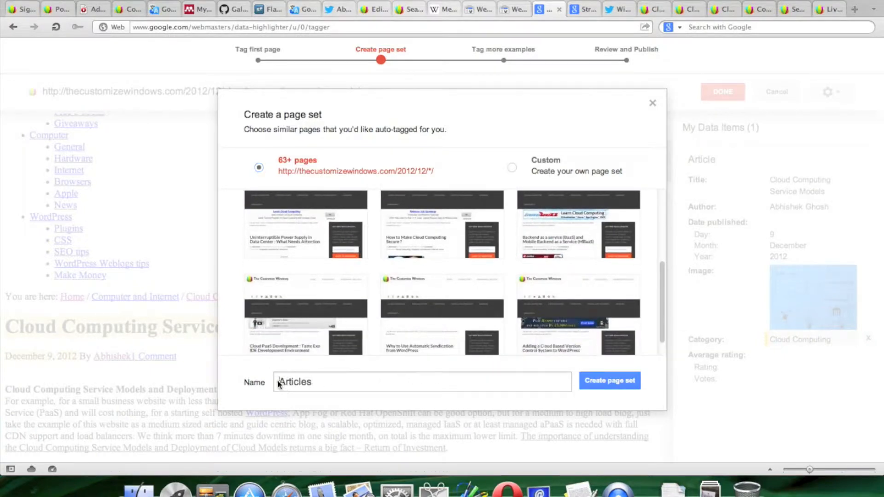
type("Cloud ")
type("Computi")
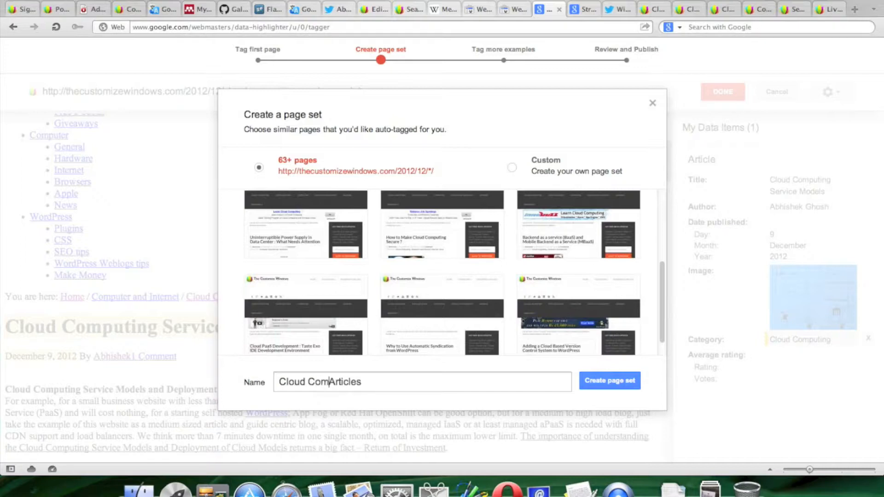
type("ng")
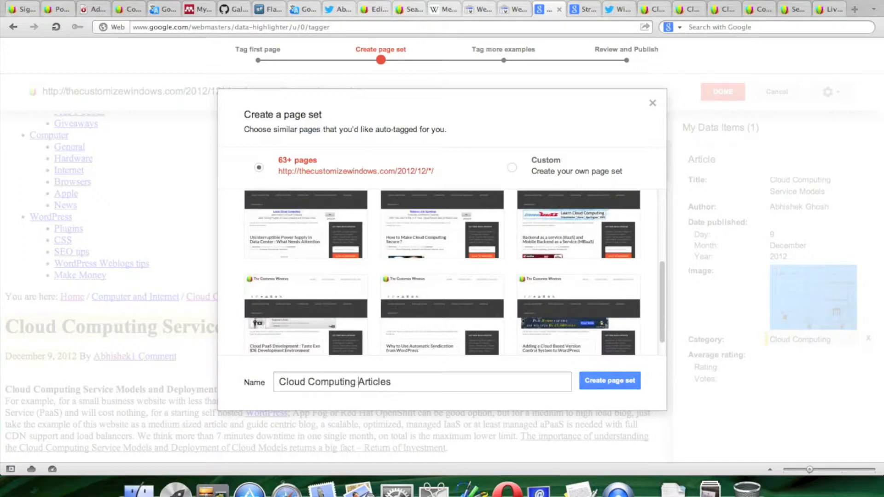
left_click(611, 381)
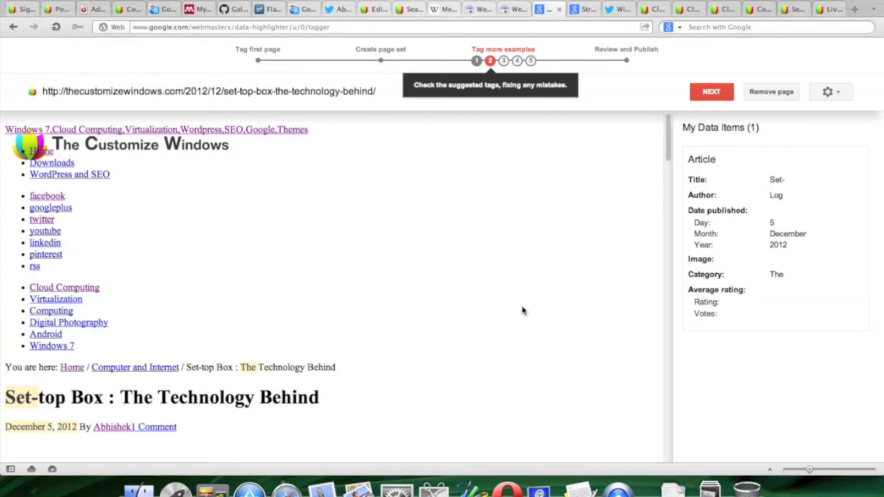
Check the suggested tags on the "Set-top Box : The Technology Behind" example and remove that page from the examples
scroll(521, 306, "down", 10)
scroll(537, 305, "down", 15)
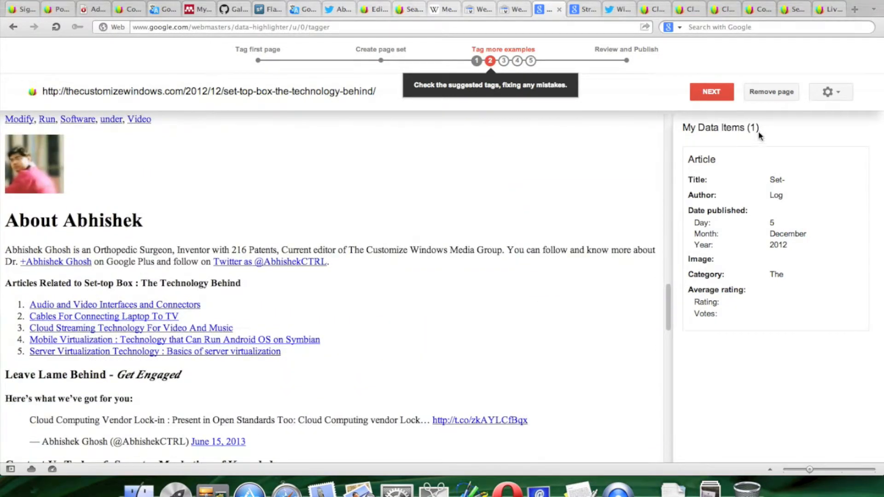
left_click(772, 90)
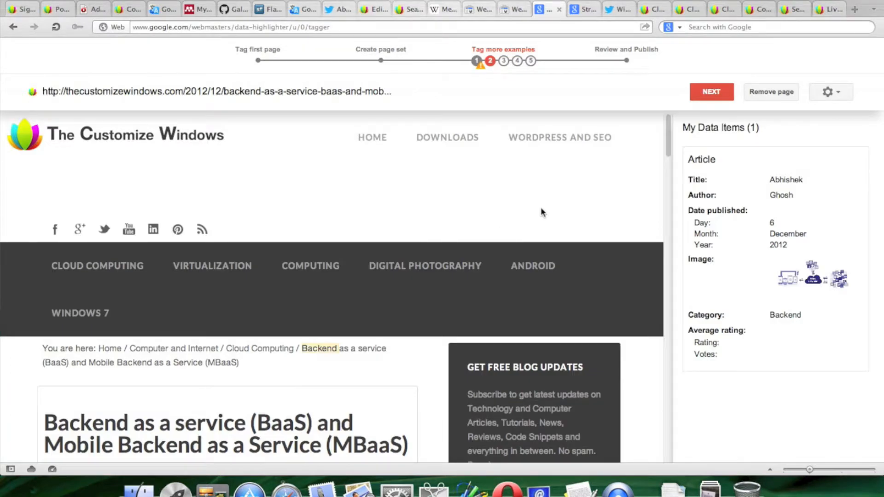
Tag the words "Backend as a service (BaaS)" in the article's main heading as Title
mouse_move(770, 181)
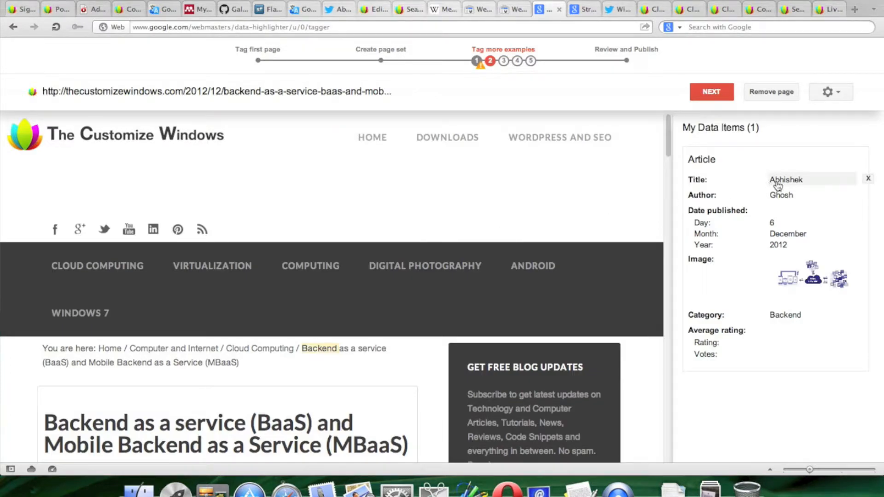
scroll(185, 414, "down", 3)
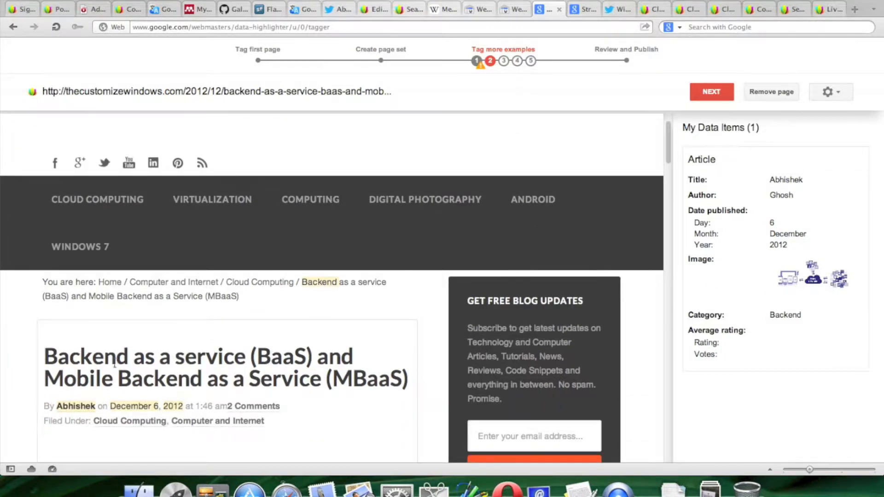
left_click_drag(44, 356, 316, 357)
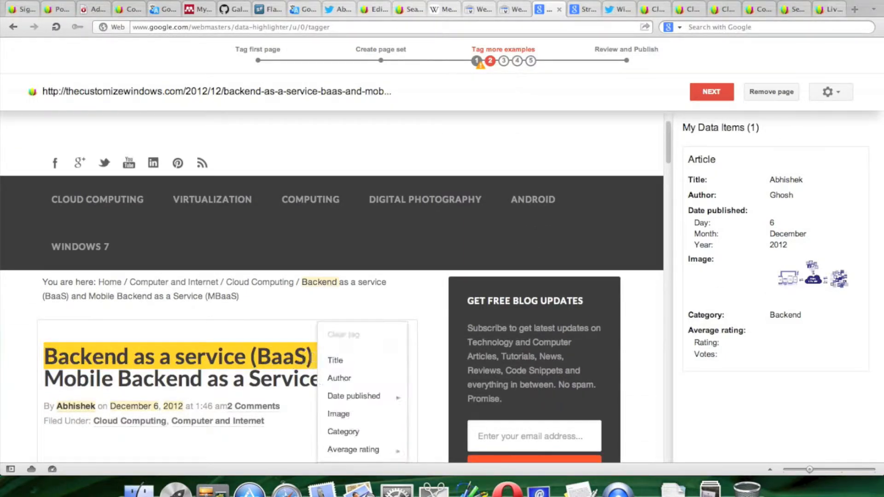
left_click(334, 360)
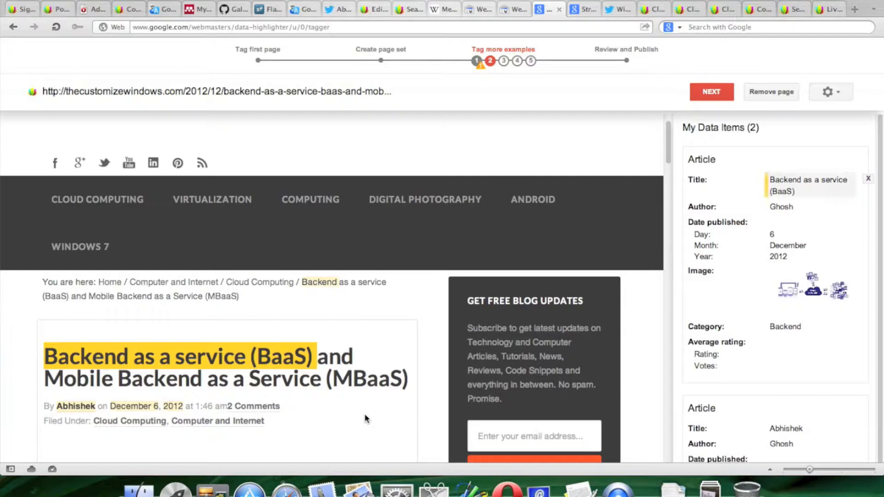
Tag "1:46 am" in the byline under the main heading as the Time of Date published
scroll(366, 418, "down", 1)
scroll(366, 418, "down", 15)
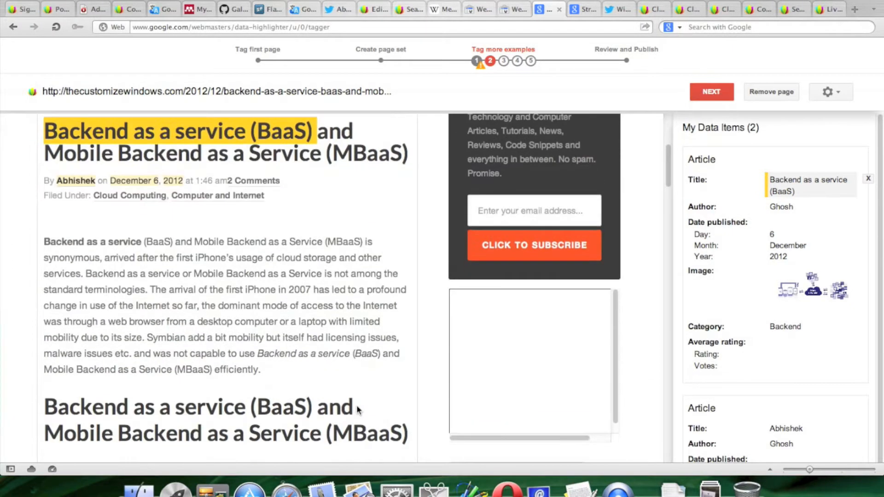
scroll(357, 407, "down", 10)
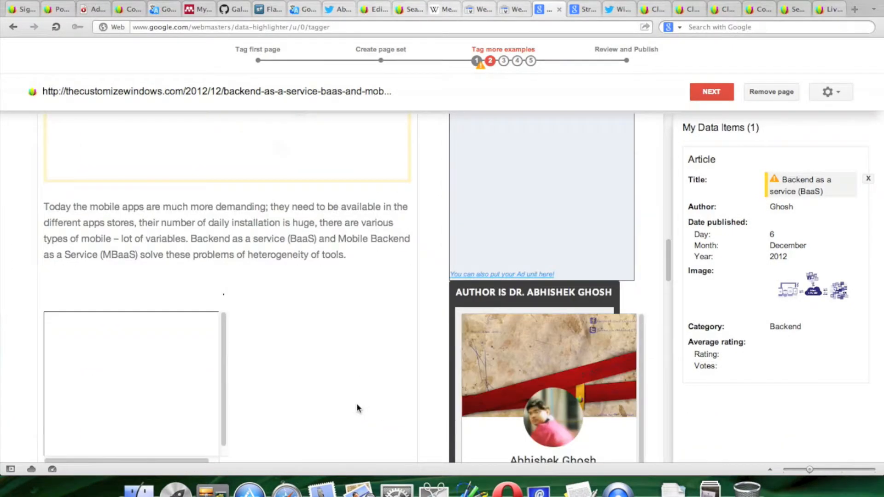
scroll(357, 405, "down", 3)
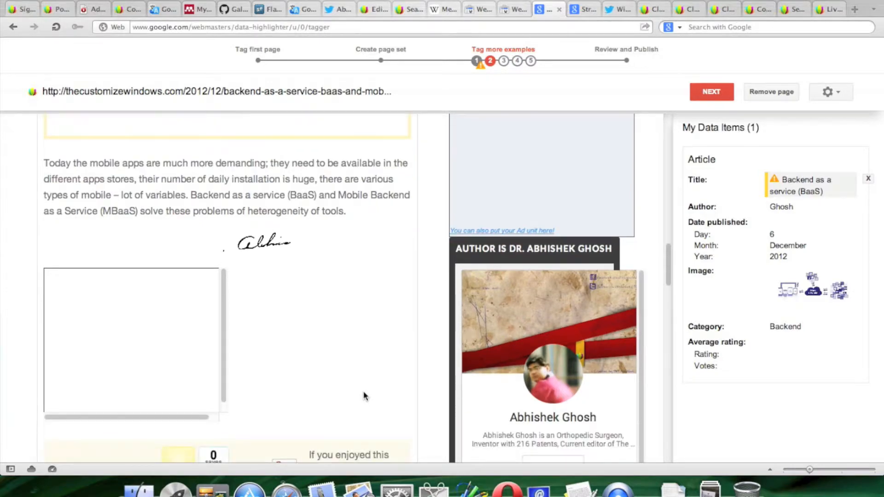
scroll(364, 396, "up", 20)
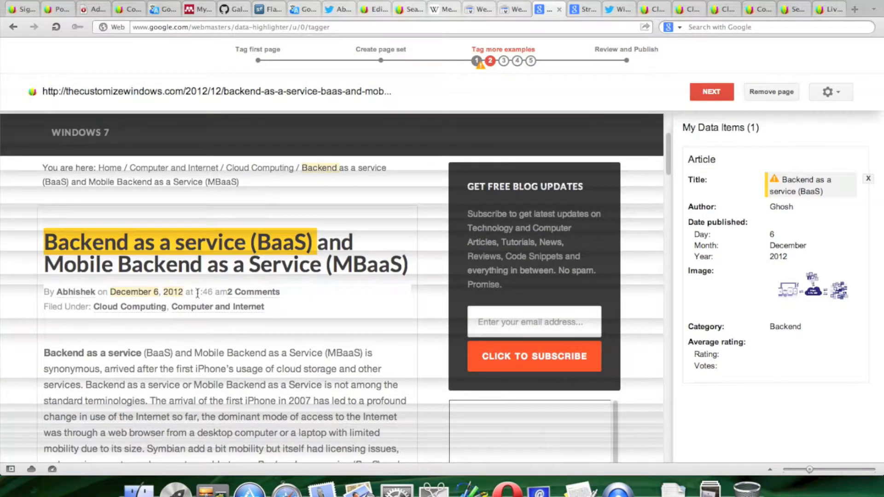
left_click_drag(197, 293, 228, 292)
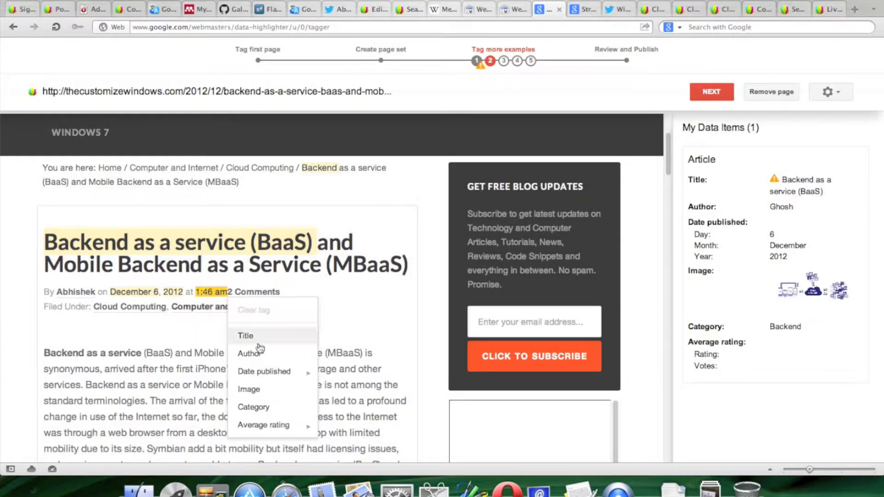
mouse_move(267, 372)
mouse_move(354, 405)
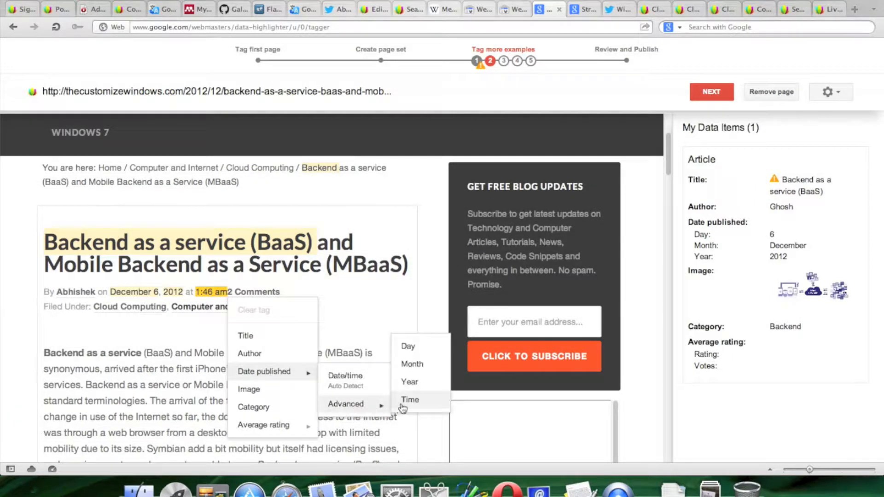
left_click(405, 400)
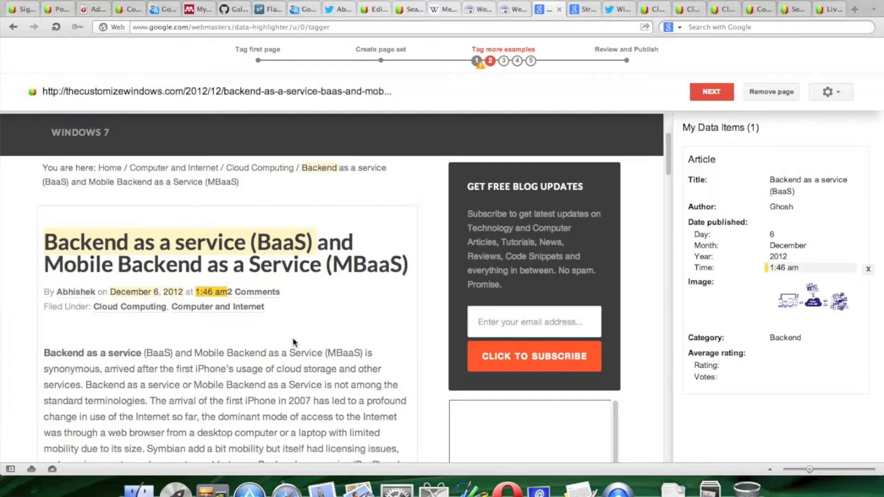
Tag the linked words "Cloud Computing" in the article's breadcrumb as Category
scroll(292, 340, "down", 2)
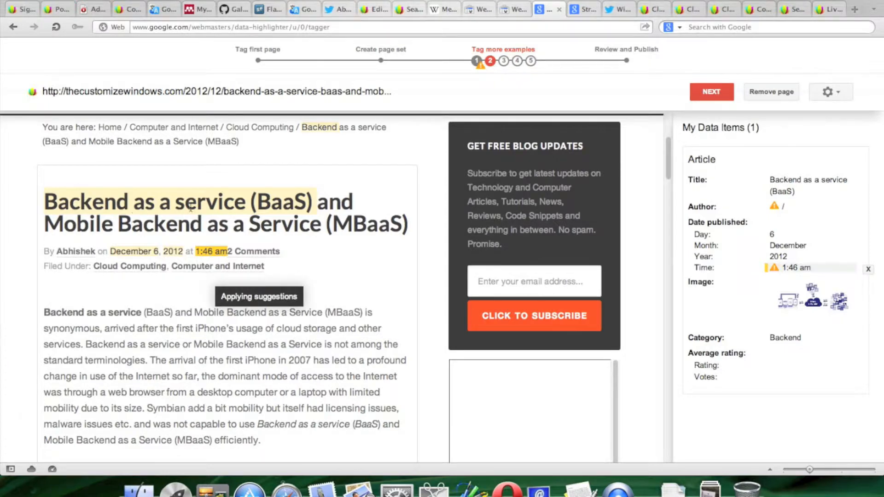
scroll(190, 208, "up", 2)
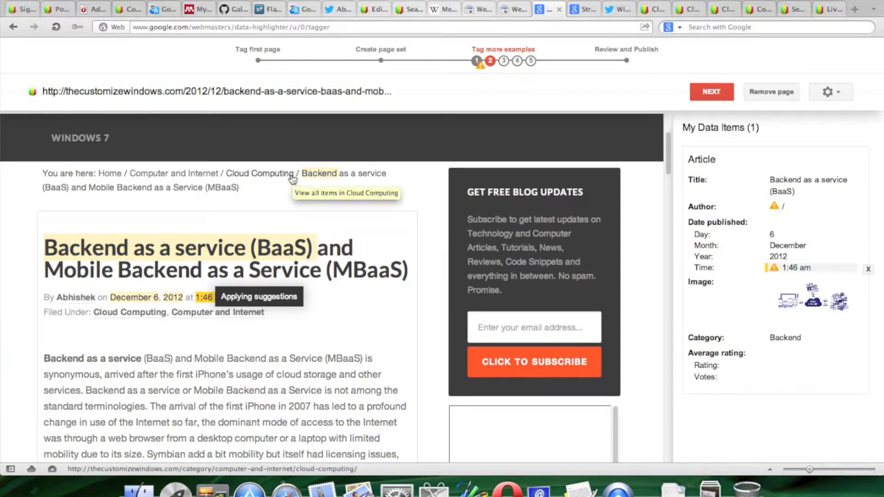
left_click_drag(227, 176, 283, 172)
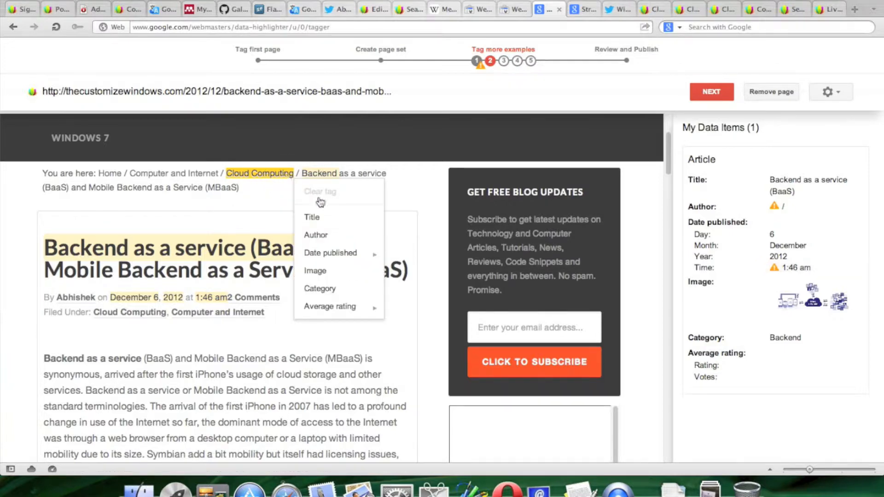
left_click(331, 290)
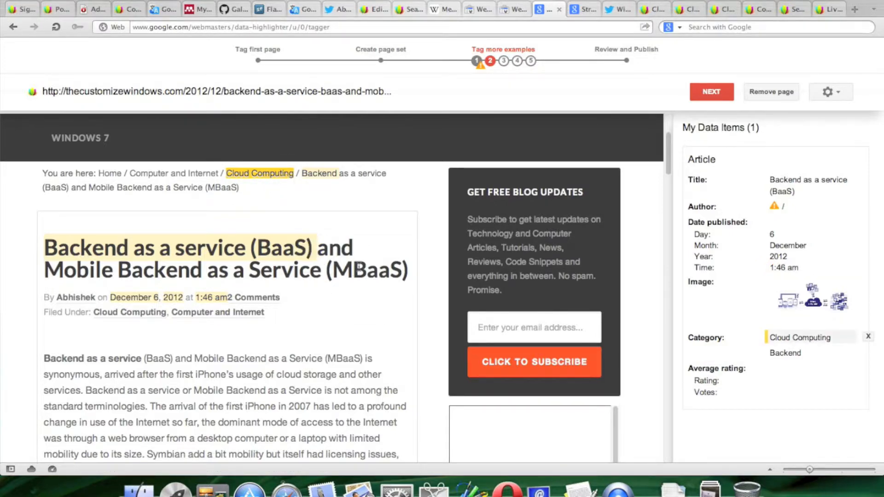
Tag the author's full name at the start of the biography below the article as Author
scroll(359, 267, "down", 5)
scroll(341, 298, "down", 15)
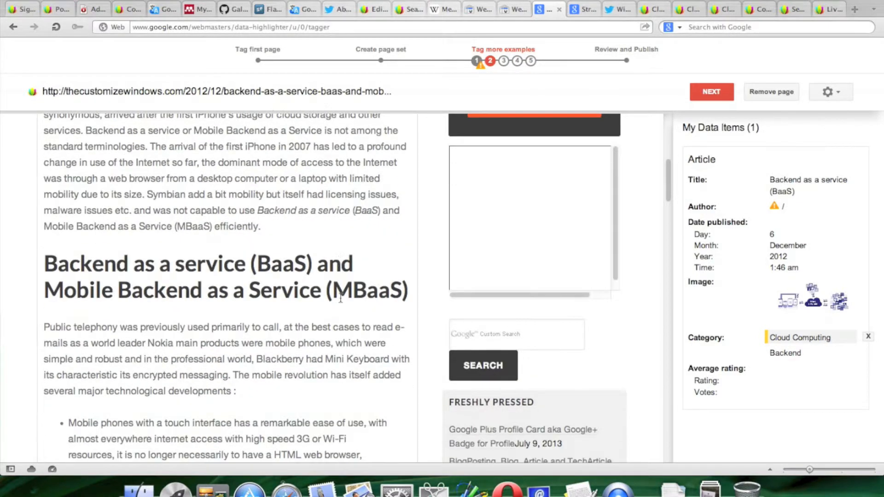
scroll(340, 300, "down", 5)
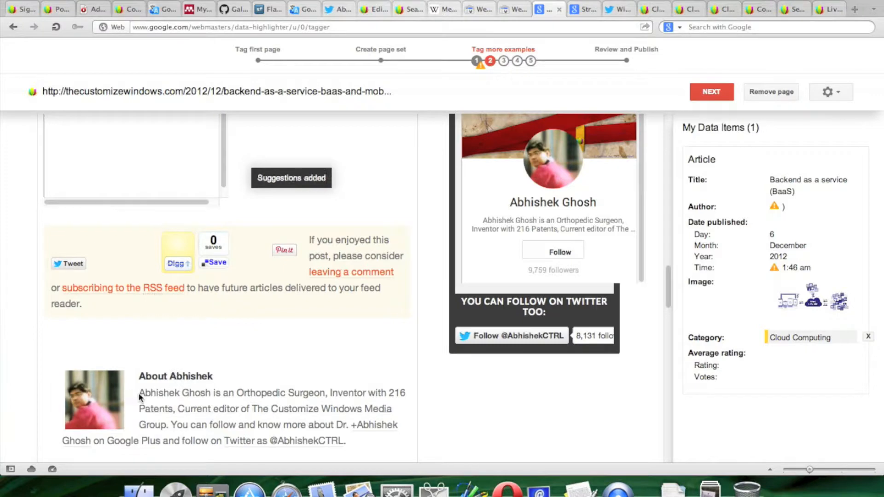
left_click_drag(139, 393, 193, 394)
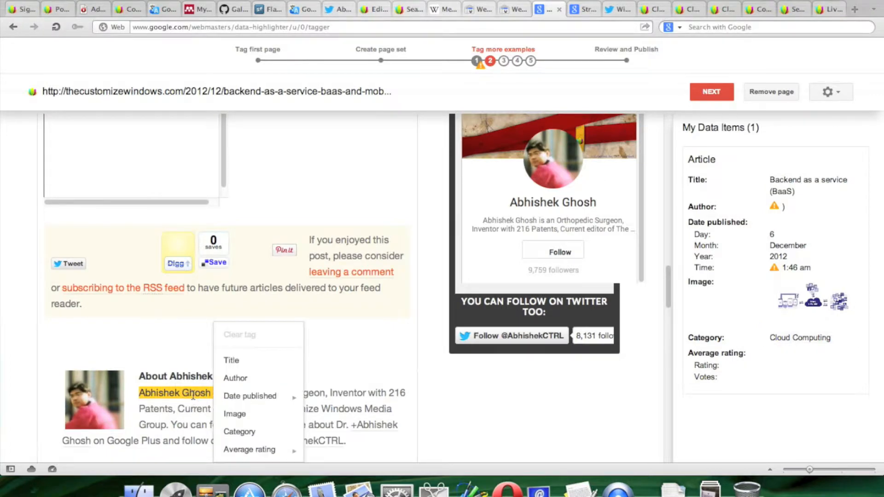
mouse_move(262, 443)
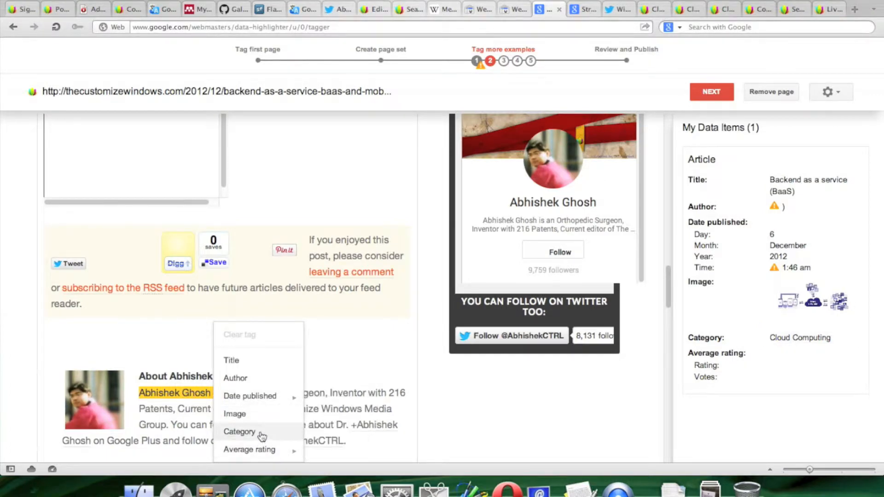
left_click(260, 378)
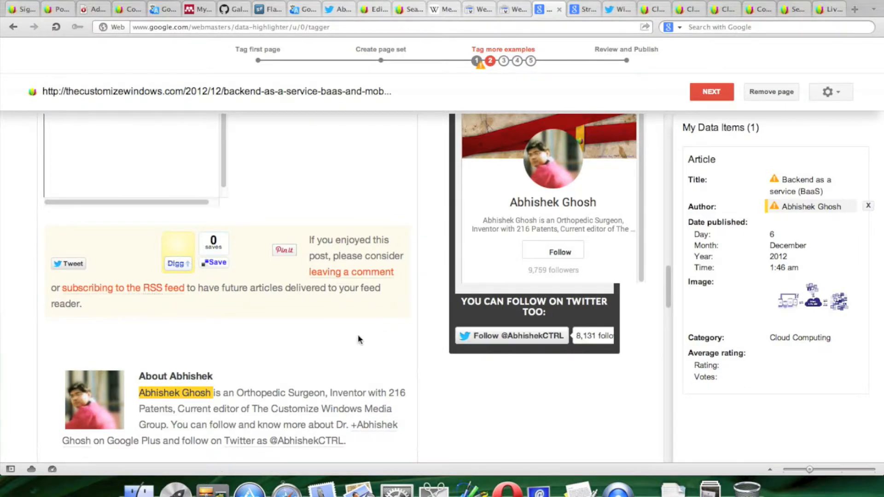
scroll(358, 339, "down", 1)
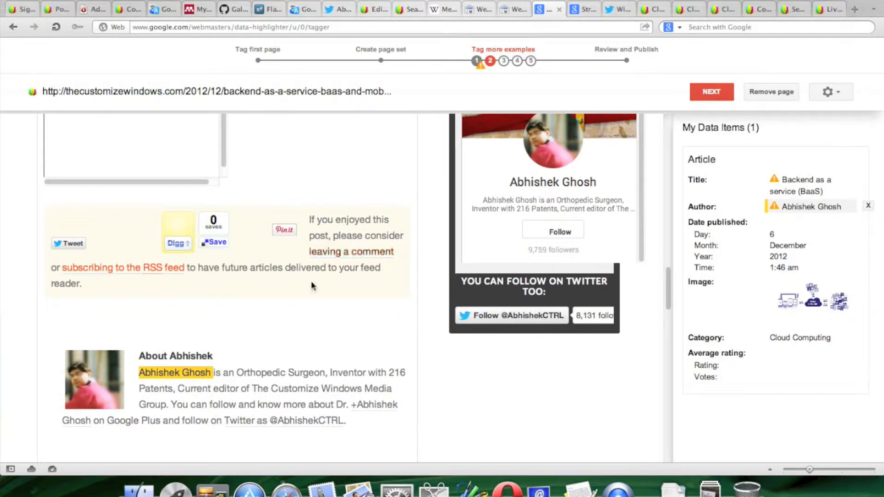
Finish tagging the Backend as a service example and move on to the following example page
scroll(321, 322, "down", 1)
scroll(321, 321, "down", 3)
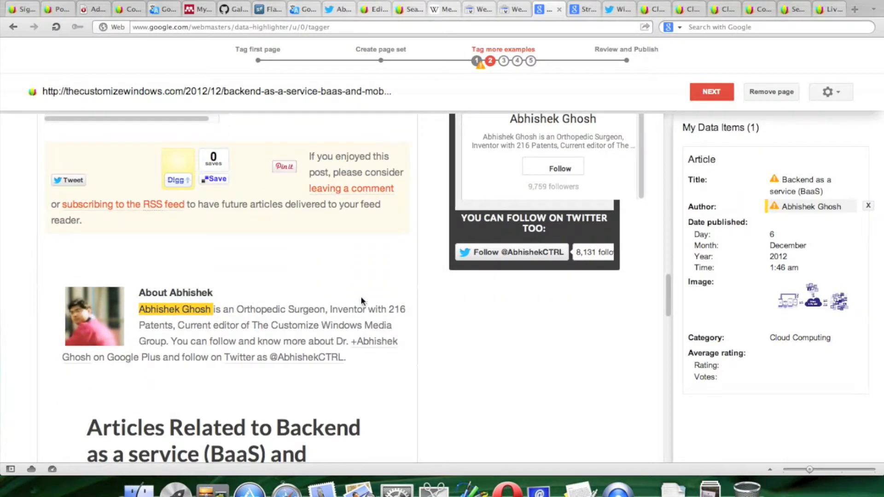
left_click(711, 92)
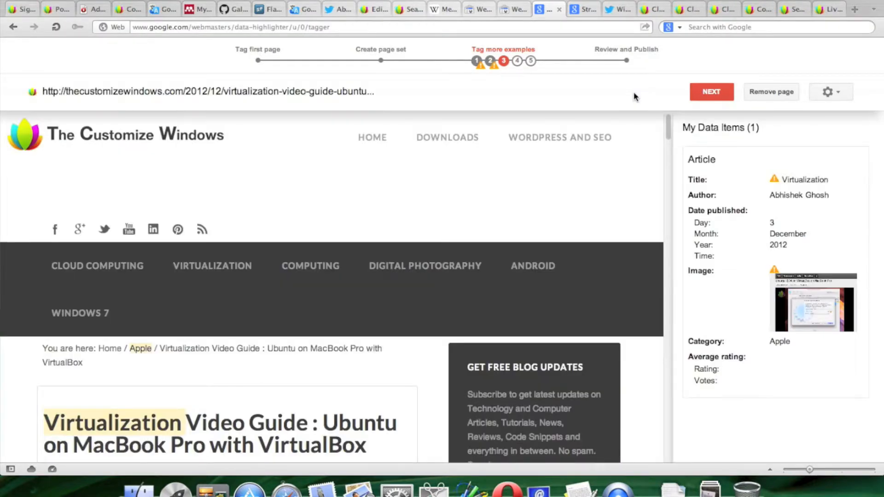
Check the suggested tags on the Ubuntu virtualization video guide article and remove that page from the examples
scroll(441, 205, "down", 3)
scroll(393, 288, "down", 4)
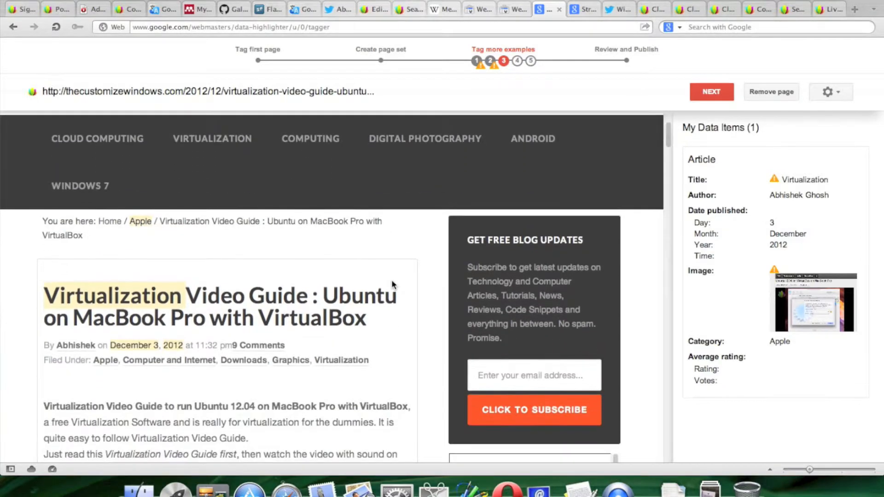
scroll(391, 282, "down", 15)
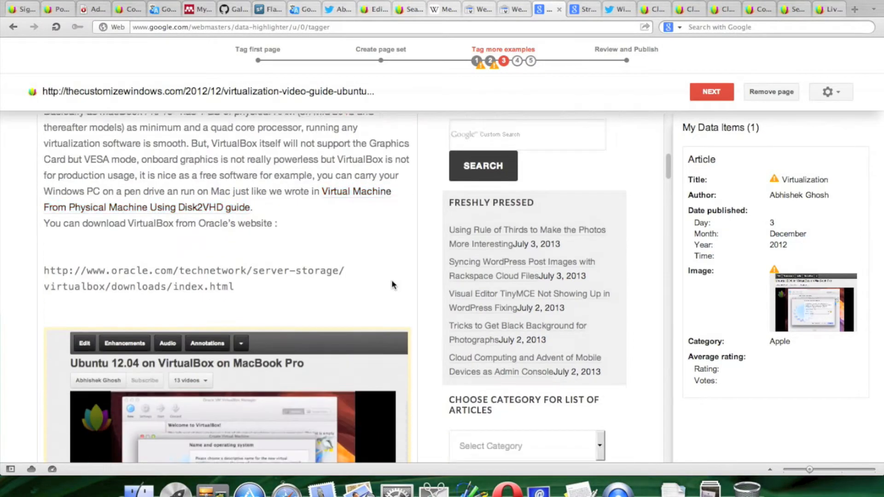
scroll(392, 286, "down", 15)
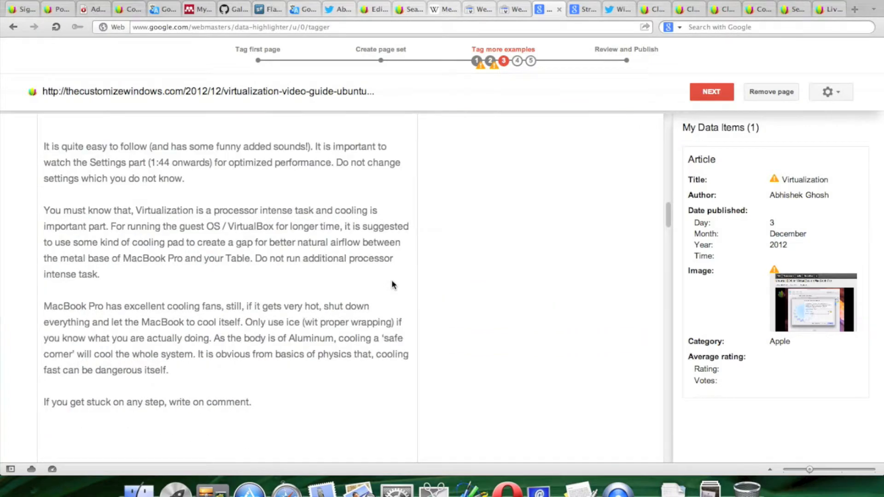
scroll(392, 284, "down", 3)
scroll(393, 285, "up", 10)
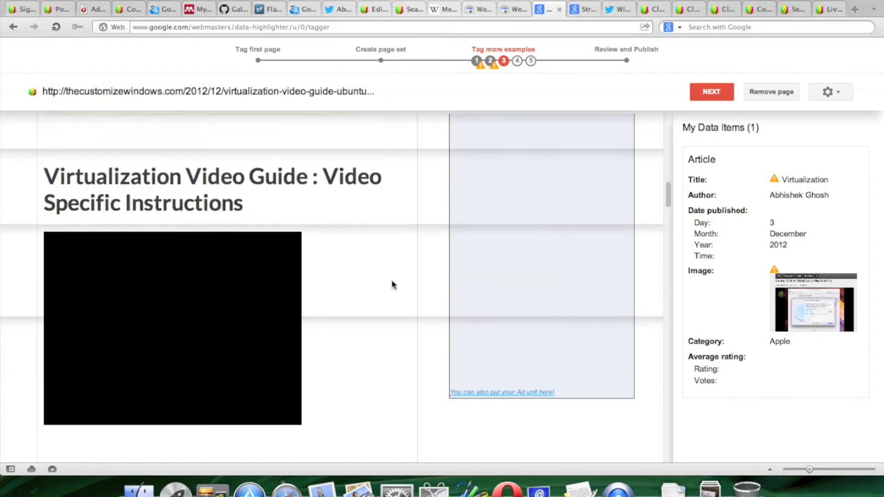
left_click(779, 92)
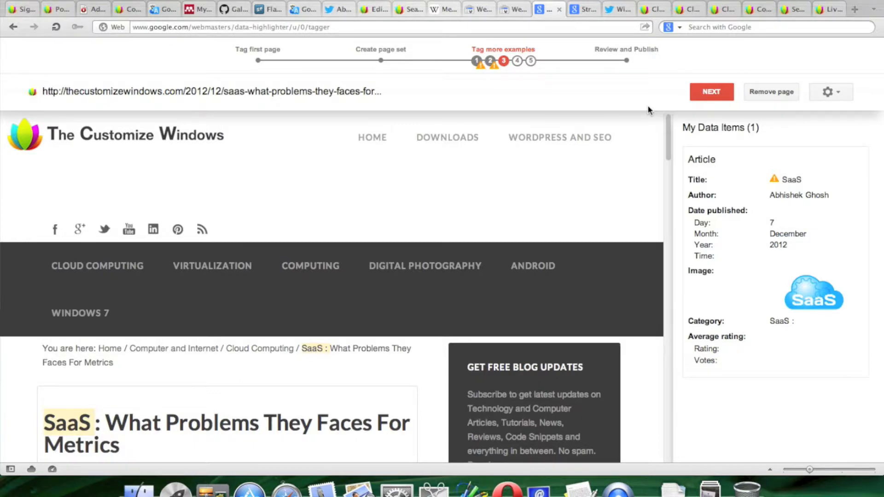
scroll(381, 207, "down", 3)
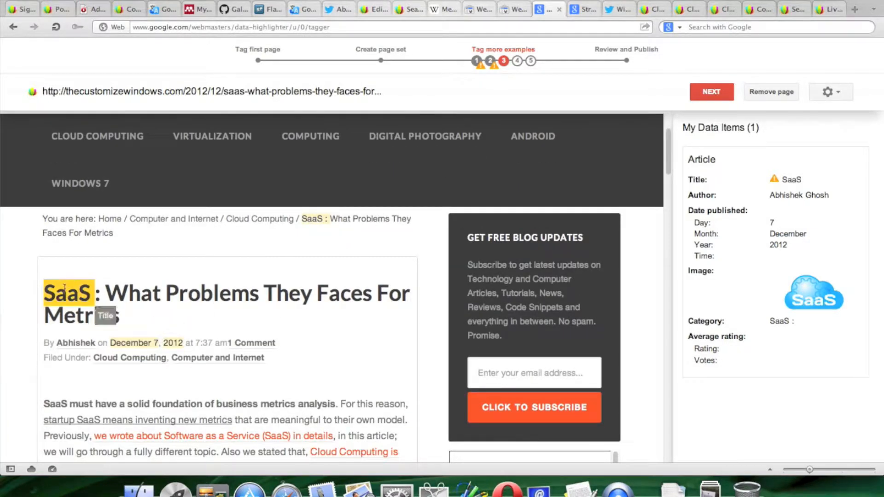
left_click(73, 299)
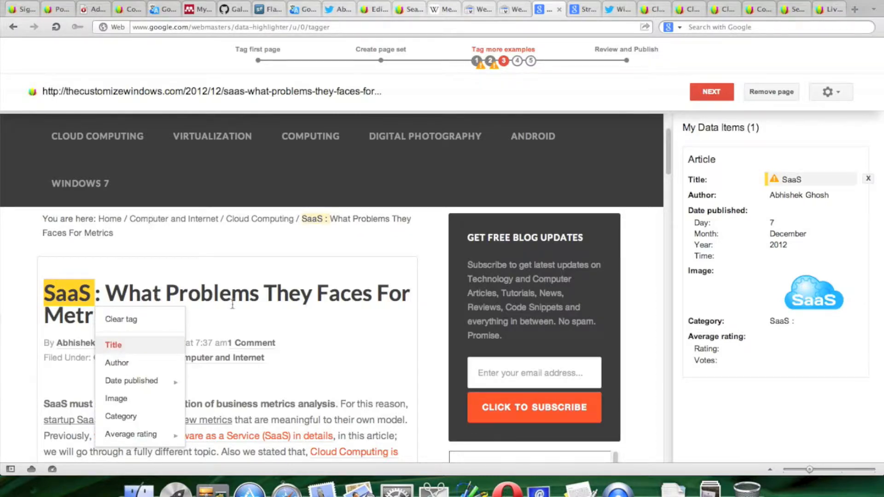
left_click(259, 319)
left_click_drag(133, 322, 81, 291)
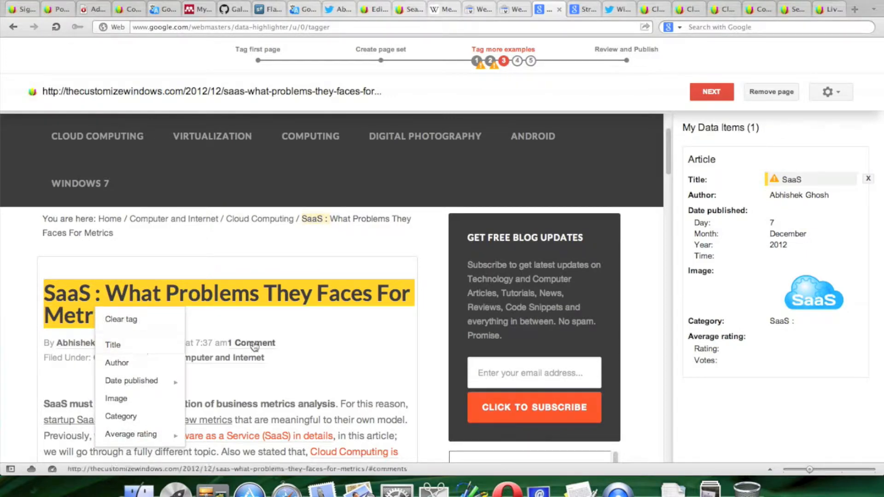
left_click(344, 356)
Tag the words "SaaS metrics" at the end of the article's last paragraph as Title
scroll(305, 364, "down", 2)
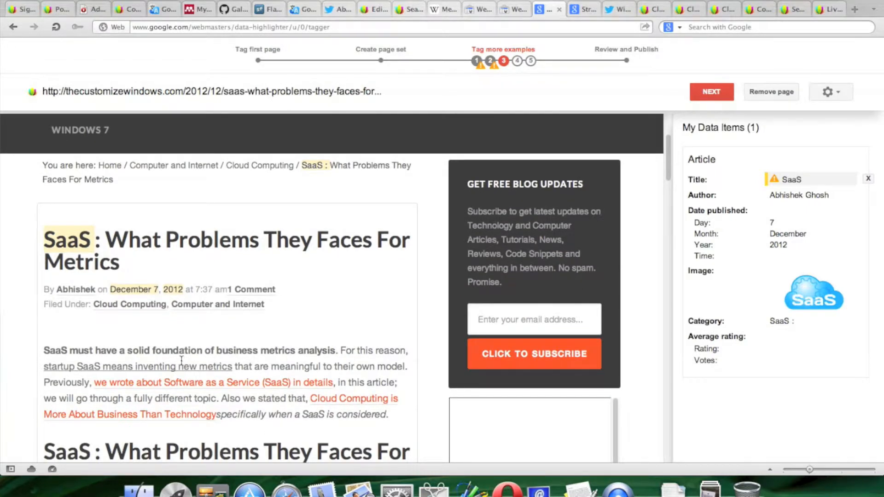
scroll(130, 362, "down", 5)
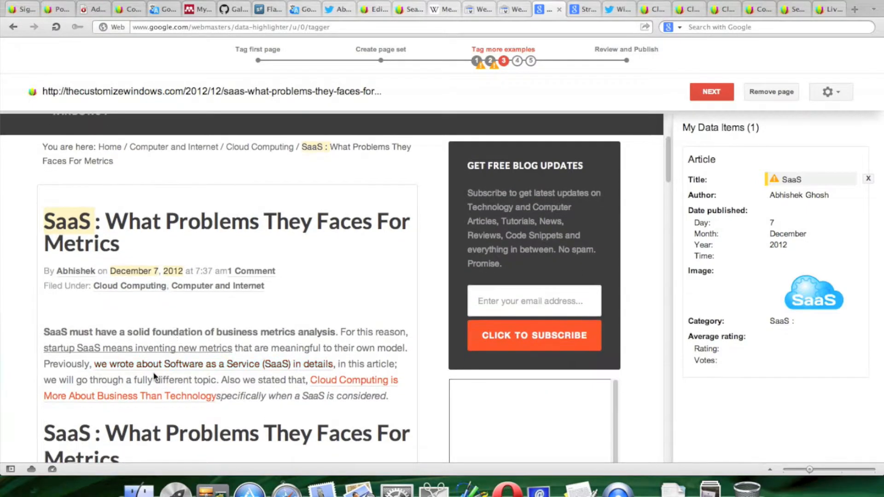
scroll(229, 374, "down", 4)
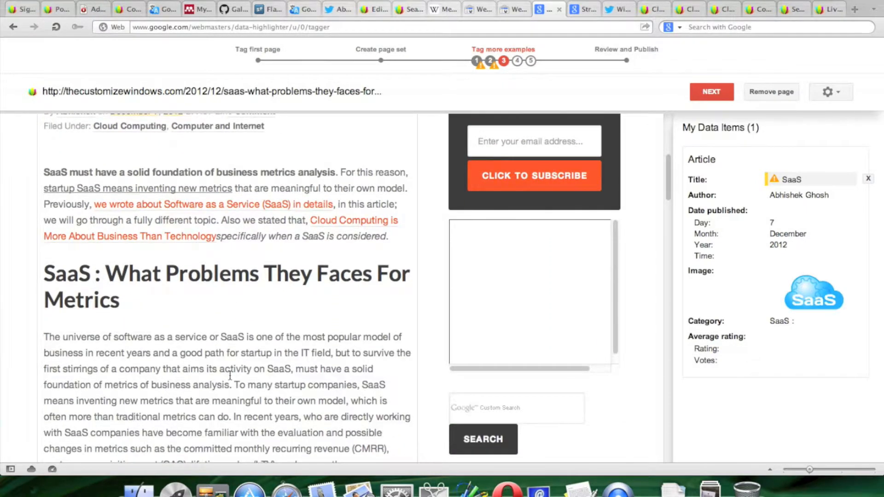
scroll(229, 375, "down", 2)
scroll(230, 376, "up", 1)
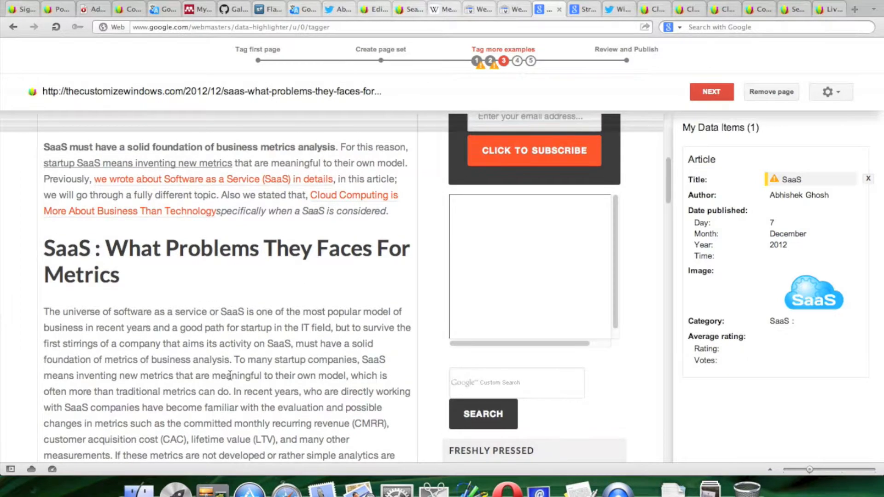
scroll(229, 375, "up", 7)
scroll(229, 374, "down", 15)
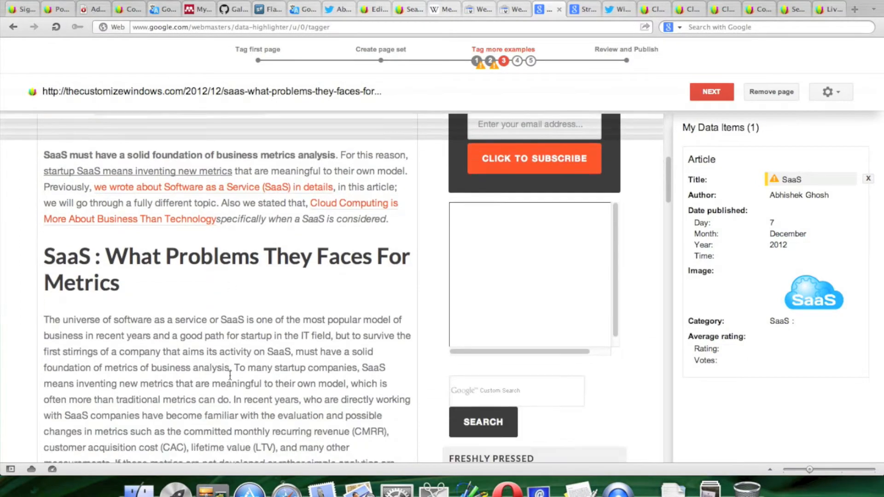
scroll(229, 375, "down", 15)
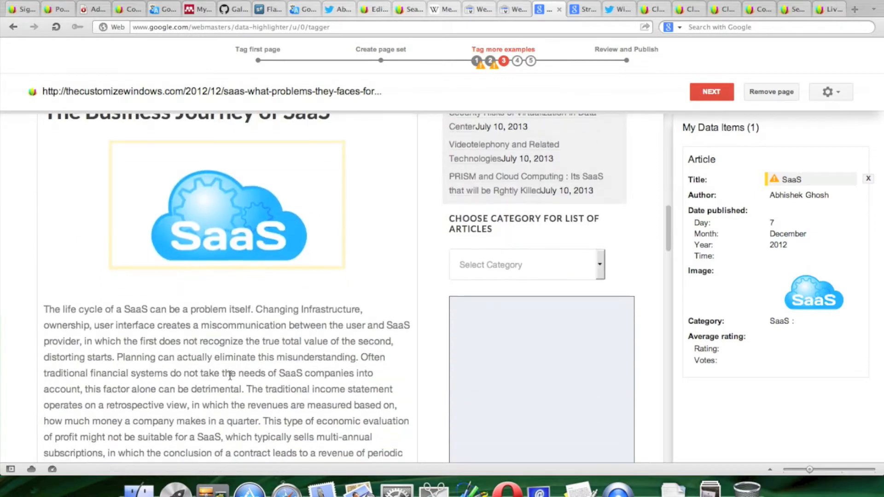
scroll(229, 374, "down", 8)
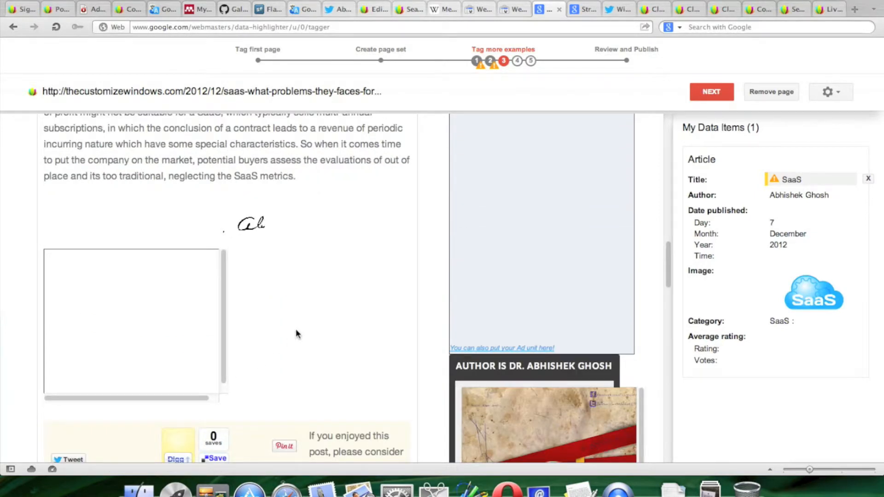
scroll(296, 329, "up", 3)
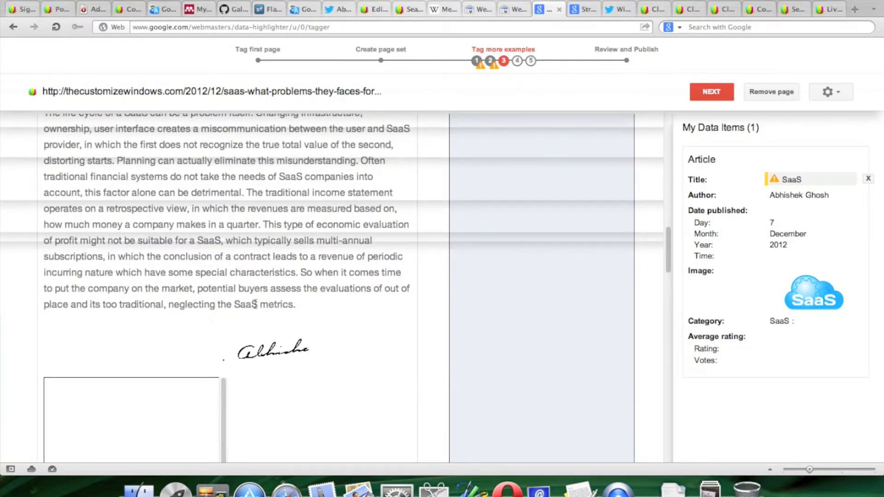
left_click_drag(235, 304, 293, 305)
left_click(312, 350)
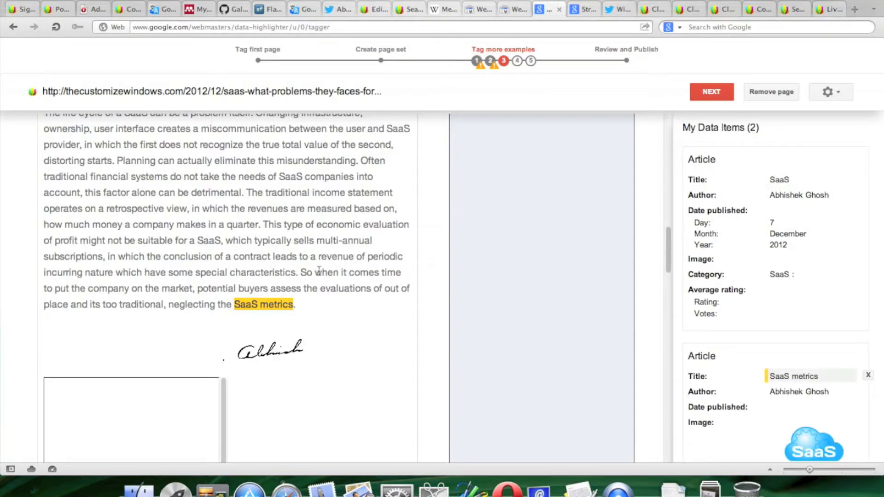
left_click(279, 304)
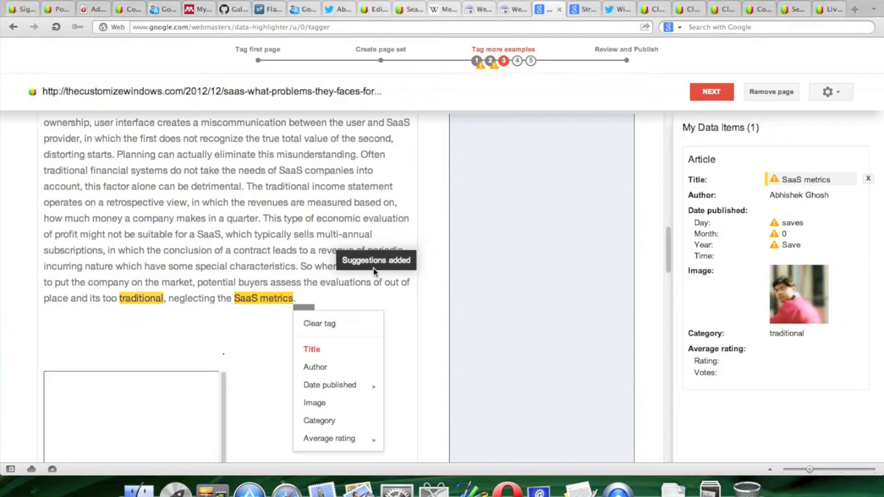
left_click(360, 297)
Tag the SaaS cloud picture under the heading "The Business Journey of SaaS" as Image
scroll(358, 294, "up", 10)
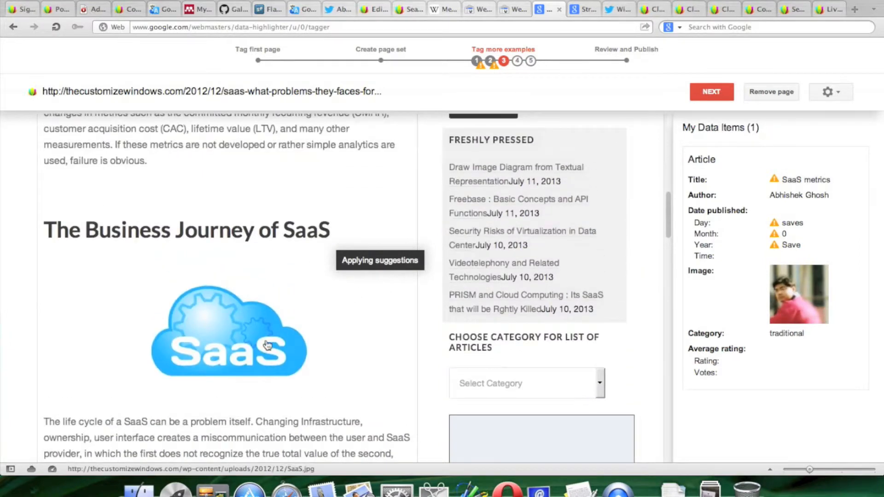
left_click(265, 344)
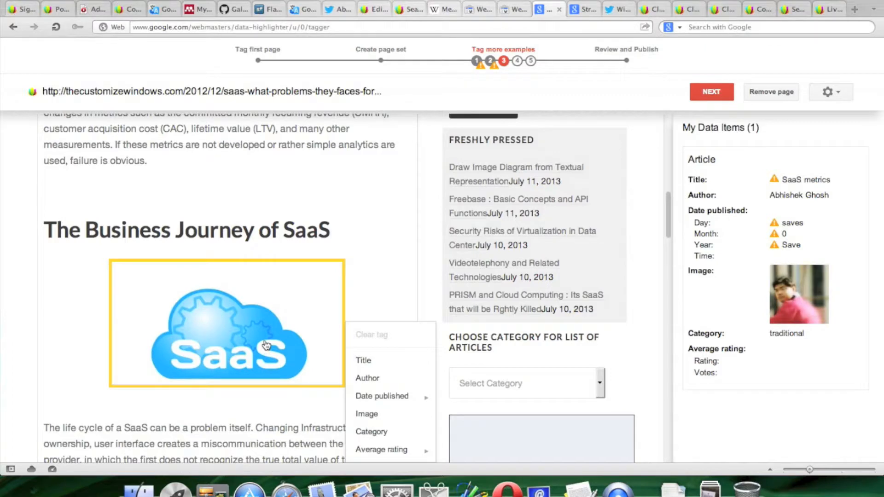
left_click(387, 415)
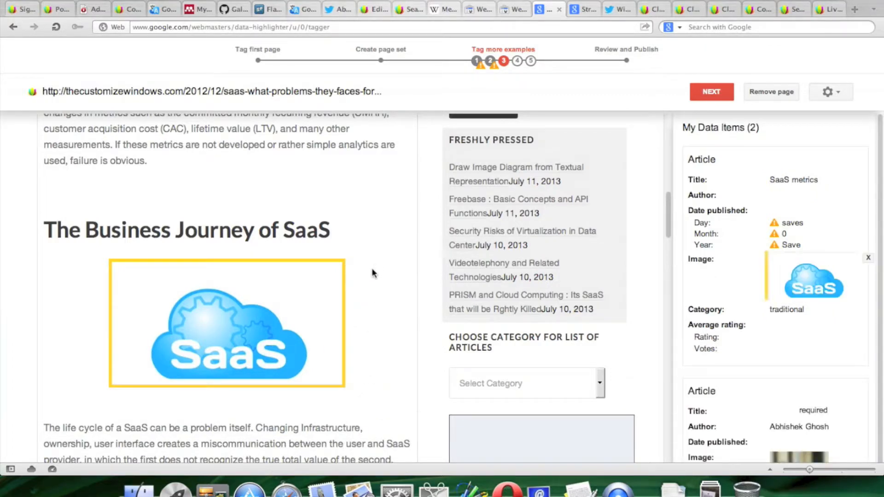
scroll(818, 385, "down", 1)
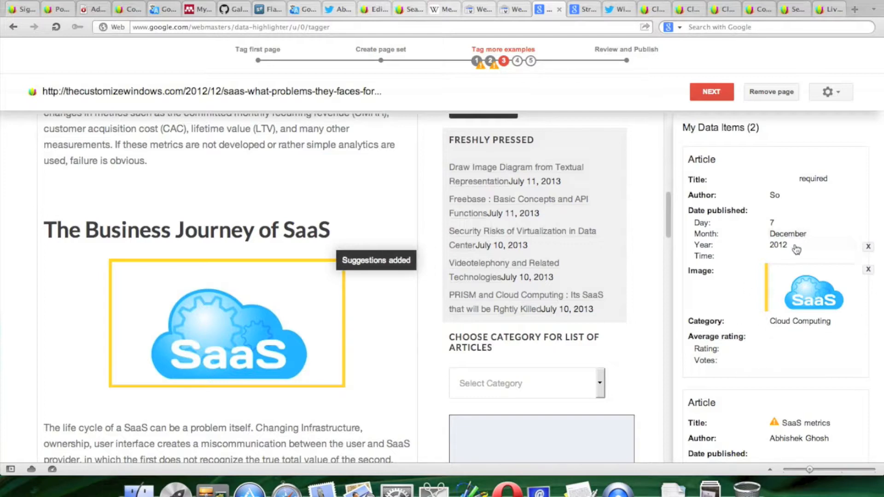
Tag "7:37 am" in the byline under the main heading as the Time of Date published
scroll(283, 207, "up", 10)
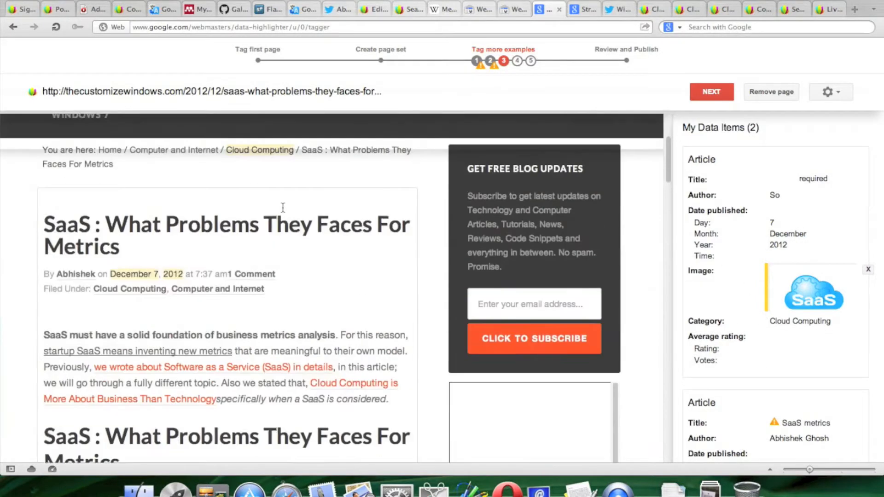
left_click_drag(197, 276, 228, 274)
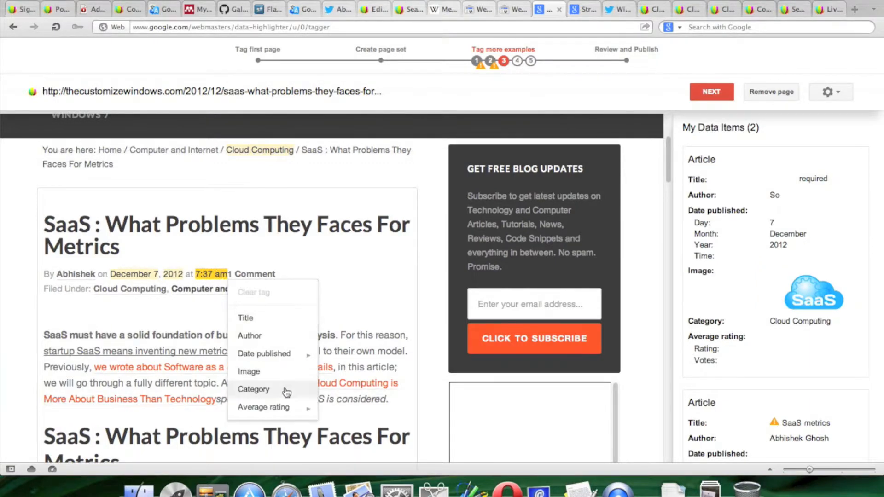
mouse_move(304, 355)
mouse_move(355, 388)
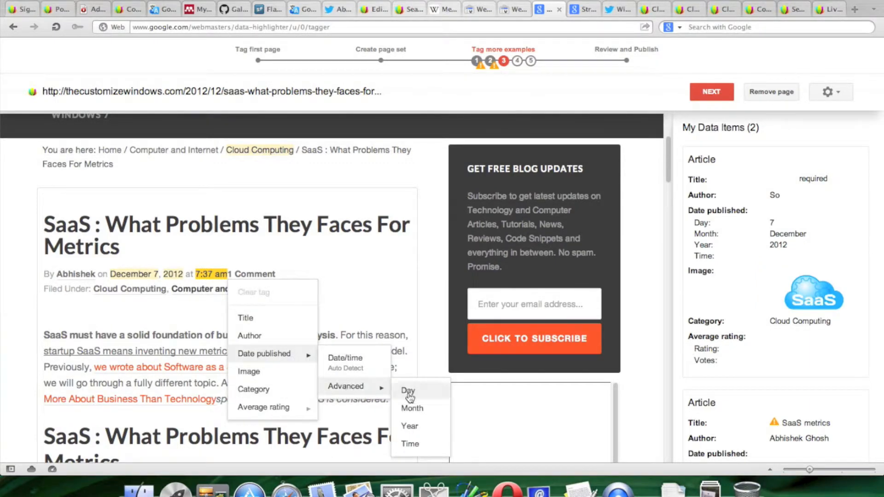
left_click(414, 445)
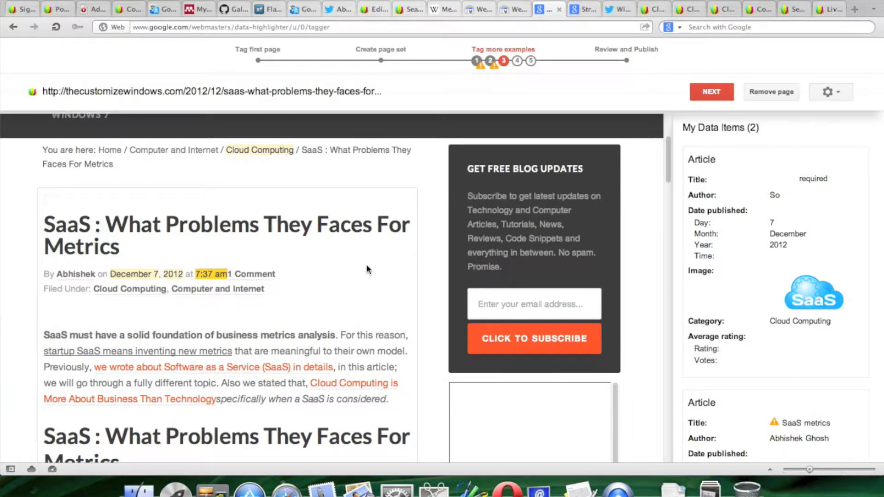
Tag the author's full name in the sidebar's "Author is Dr." heading as Author and review the resulting data items
scroll(261, 257, "down", 1)
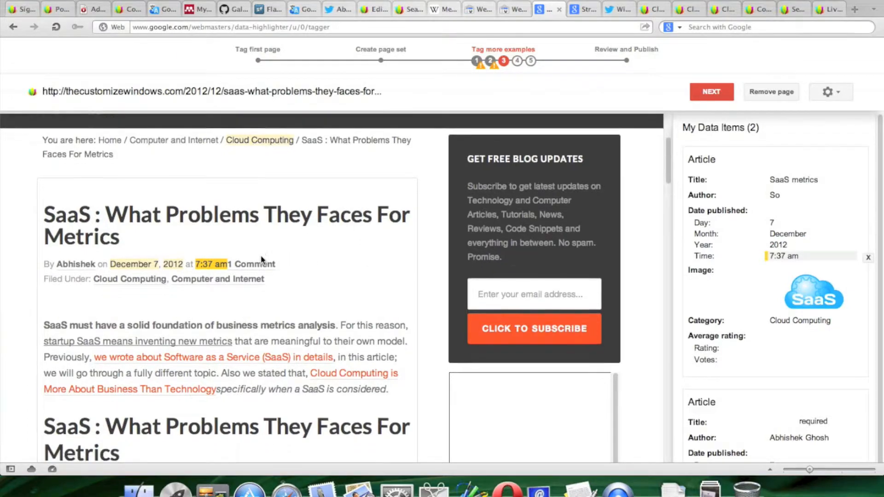
scroll(261, 260, "down", 10)
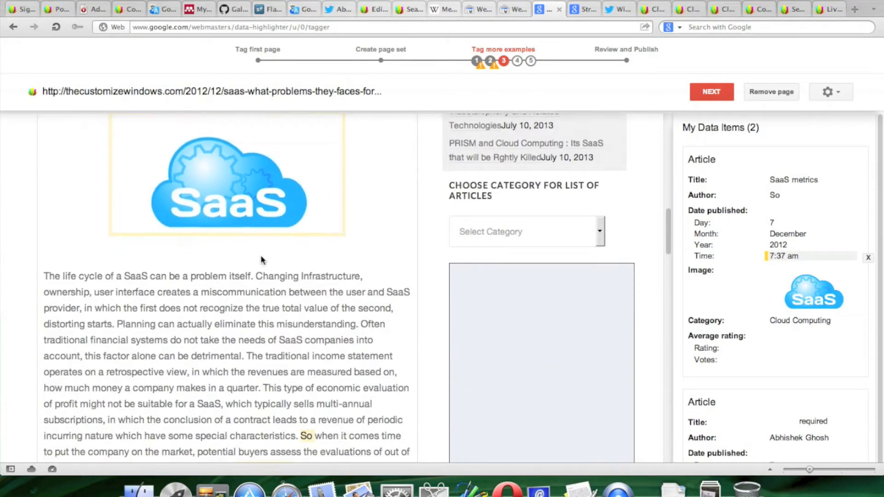
scroll(261, 260, "down", 15)
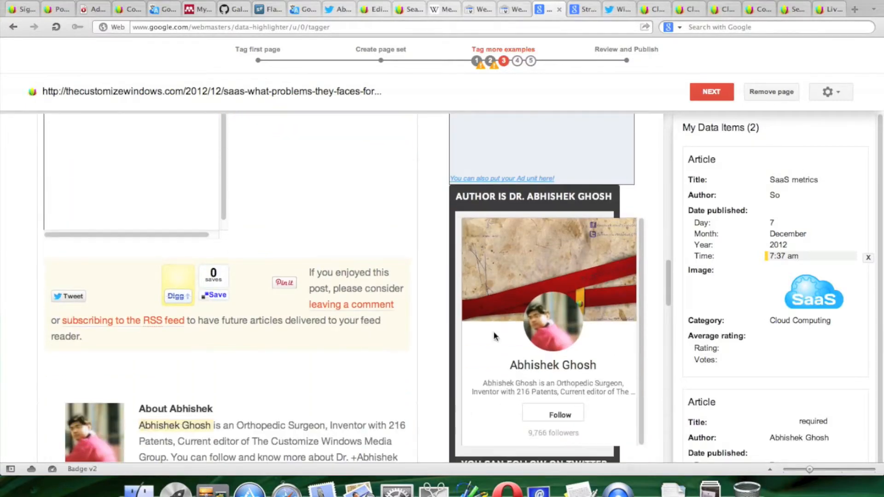
left_click_drag(528, 197, 603, 199)
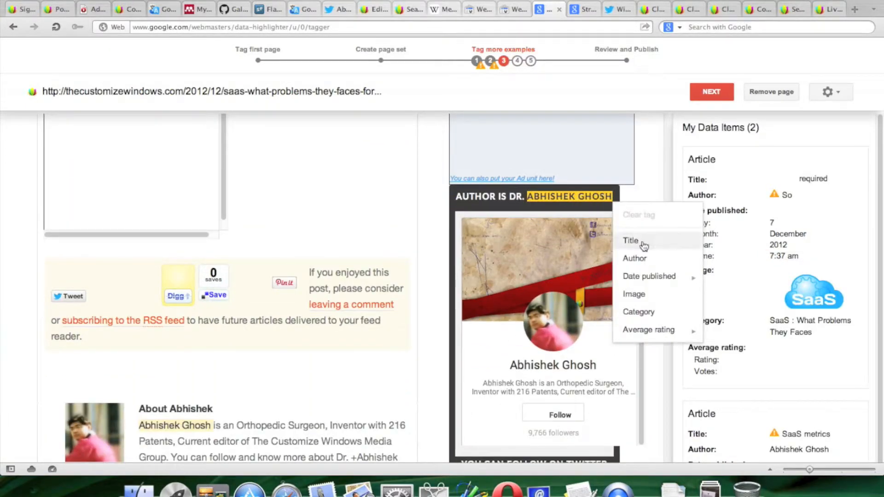
left_click(640, 258)
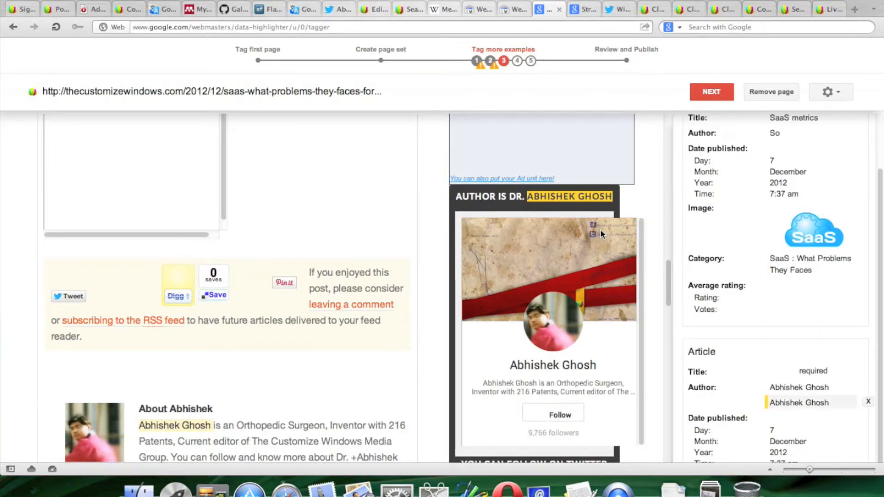
scroll(741, 239, "up", 3)
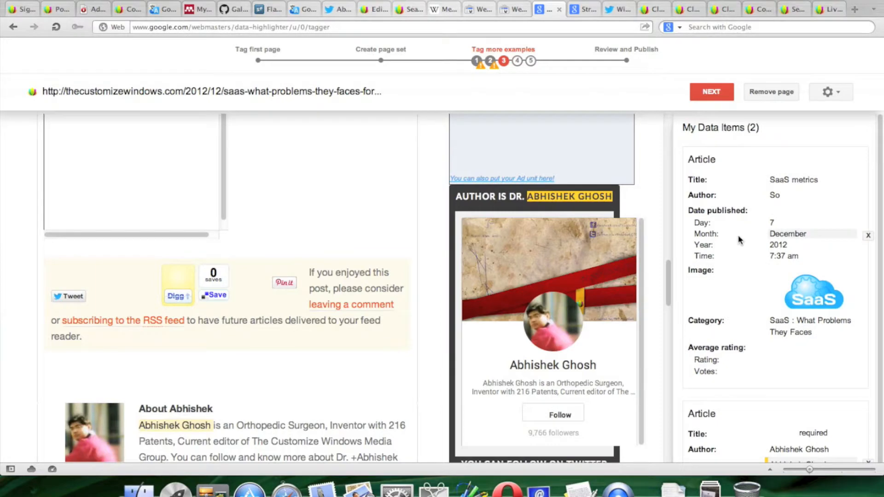
scroll(738, 240, "down", 2)
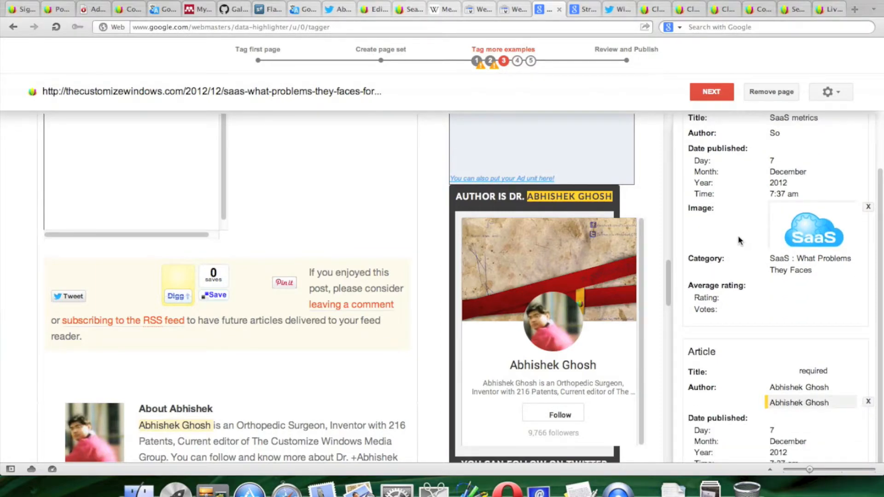
Clear the Author tag "So" from the first Article data item
scroll(738, 240, "up", 2)
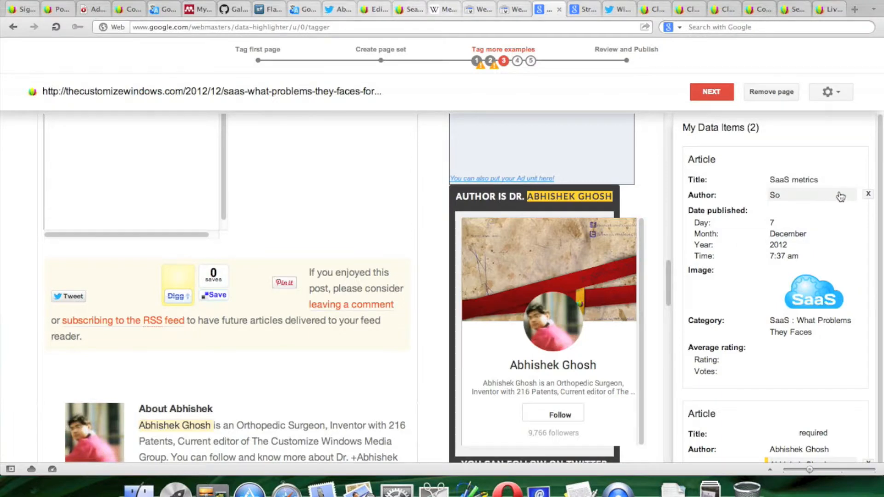
left_click(868, 194)
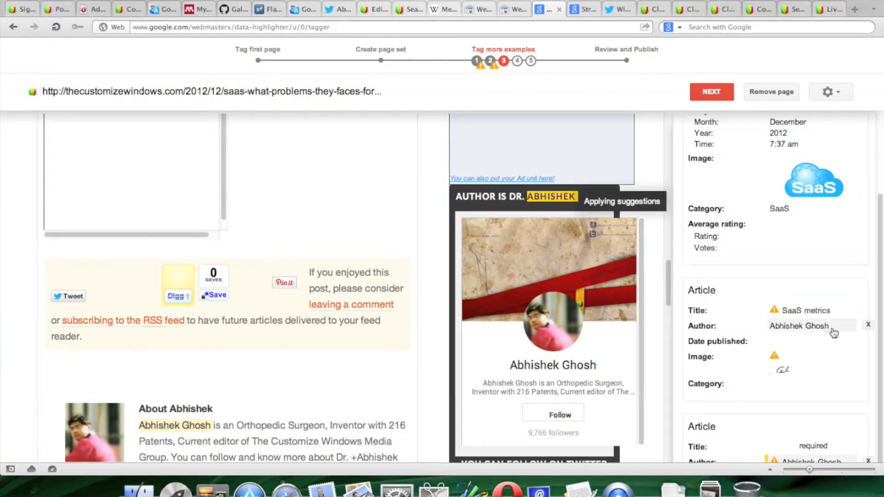
scroll(831, 329, "down", 2)
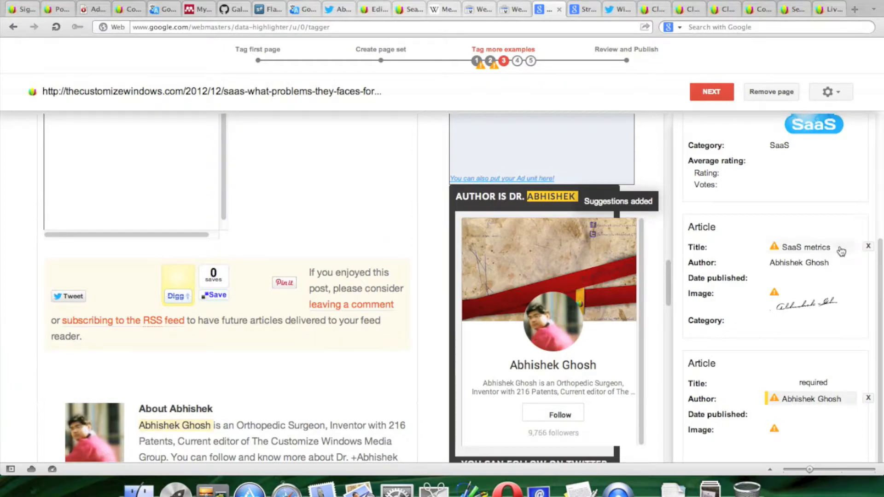
scroll(813, 284, "up", 5)
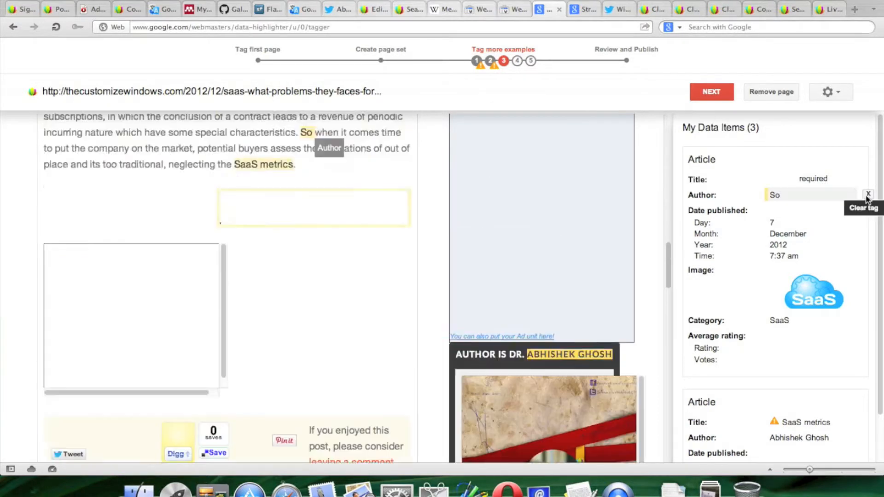
scroll(320, 248, "down", 3)
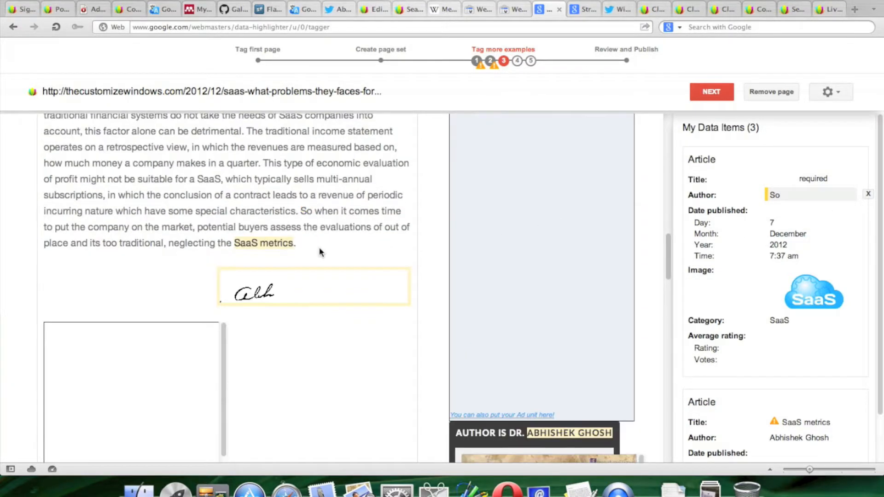
Reapply the Author tag to the author's full name in the sidebar's "Author is Dr." heading
scroll(318, 247, "down", 5)
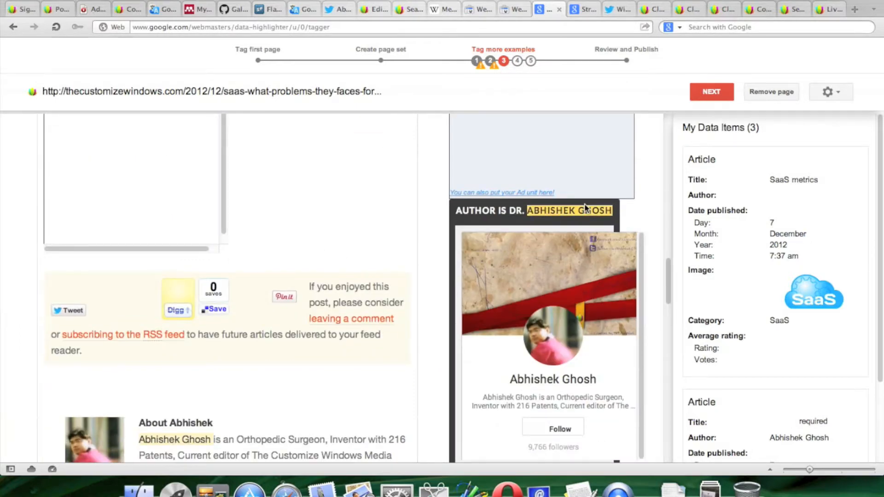
left_click(586, 210)
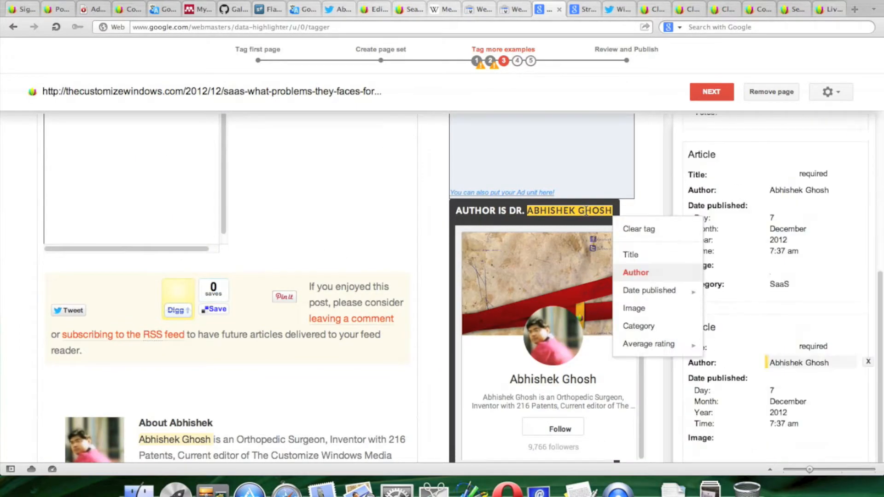
left_click(635, 272)
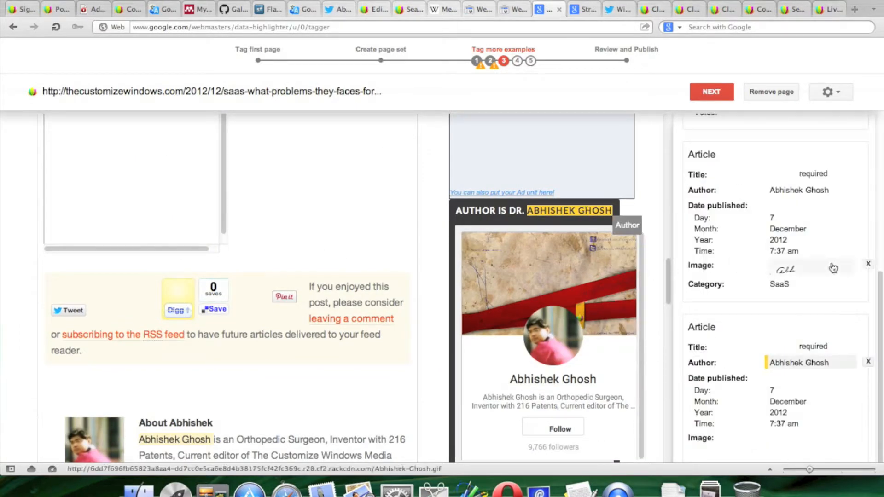
scroll(285, 266, "up", 10)
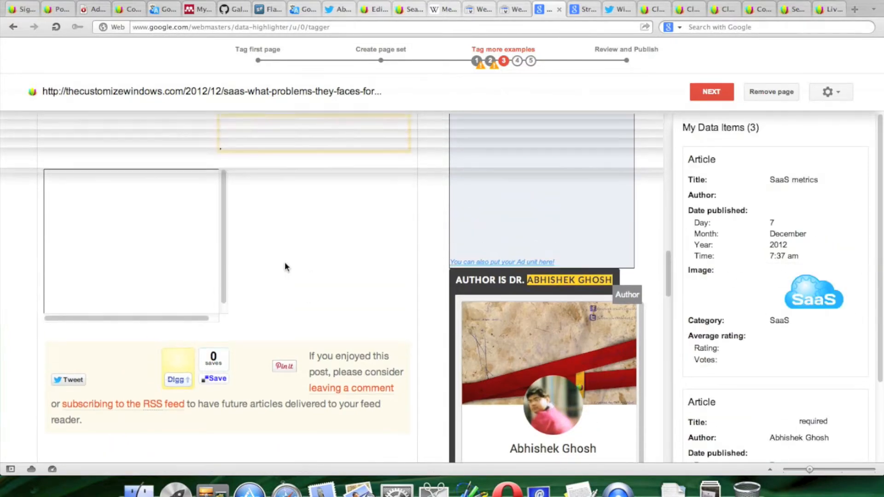
Reapply the Author tag to the author's full name in the biography under the article, and check the first data item
scroll(285, 267, "up", 3)
scroll(285, 261, "down", 12)
scroll(281, 268, "down", 3)
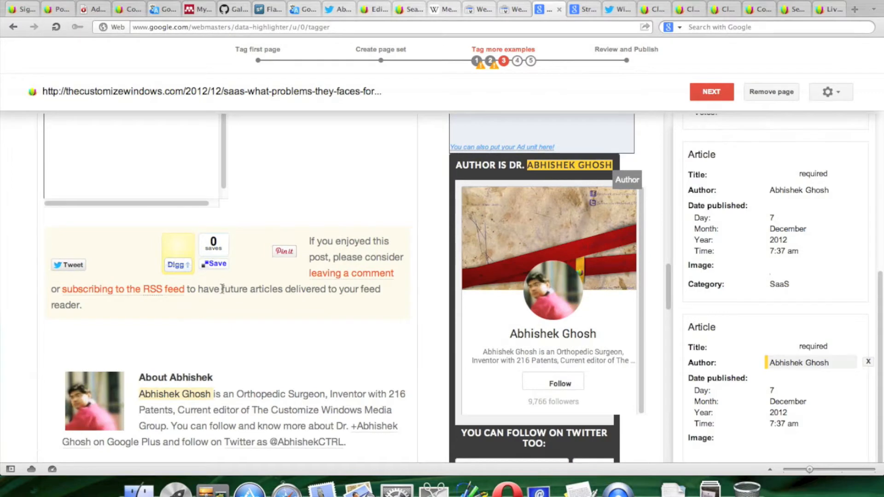
scroll(223, 289, "down", 2)
left_click(194, 322)
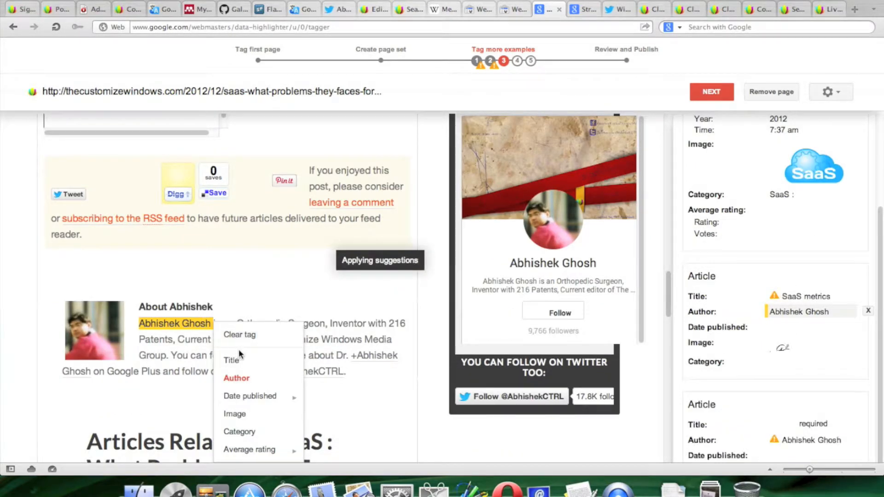
left_click(247, 382)
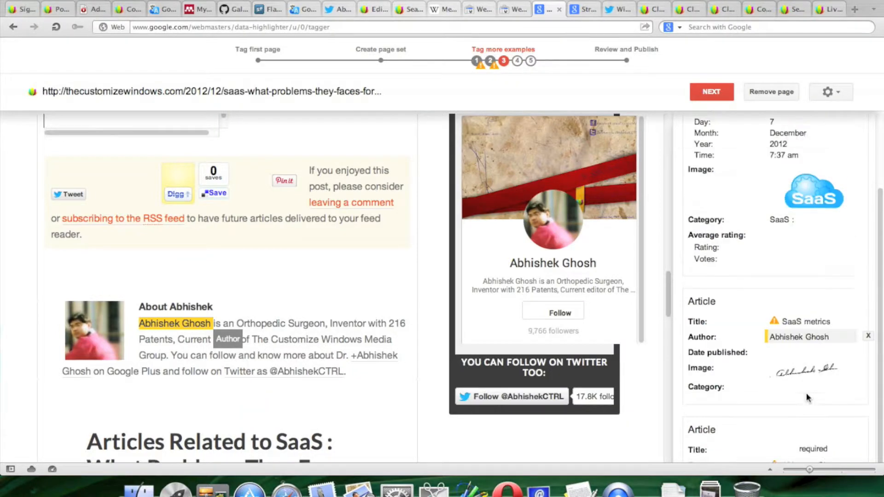
scroll(801, 377, "up", 2)
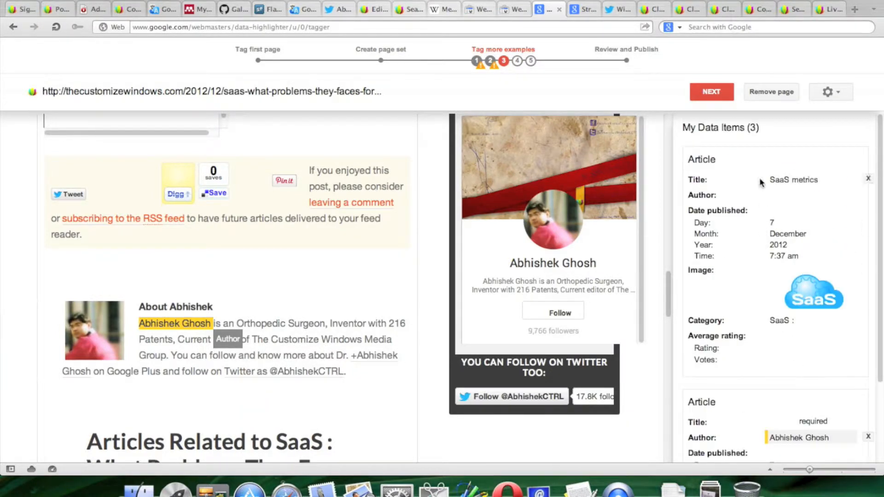
double_click(279, 324)
left_click(773, 197)
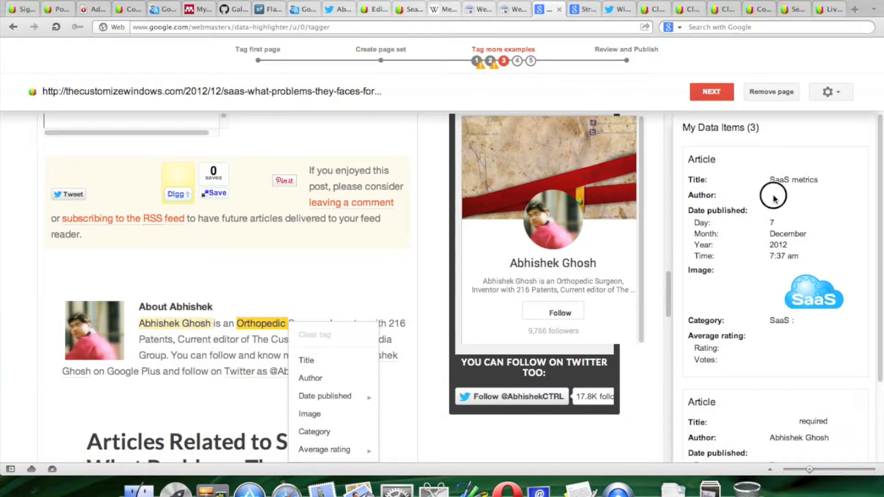
left_click(708, 194)
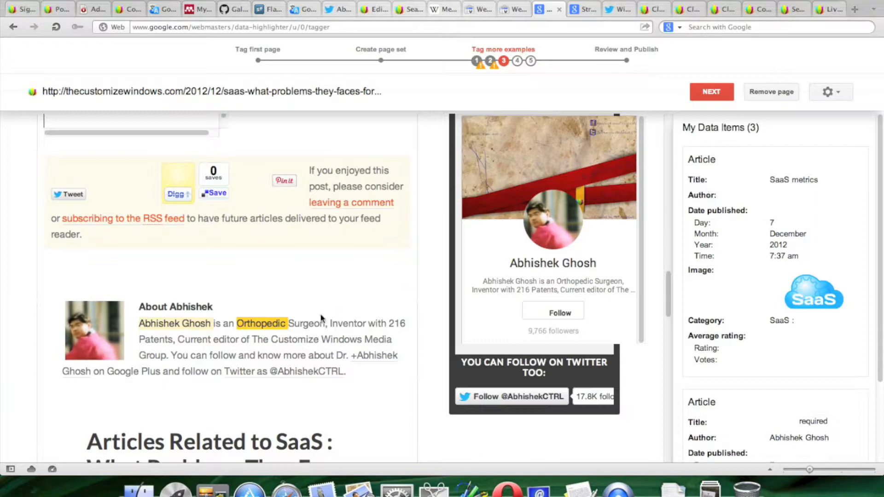
left_click(259, 319)
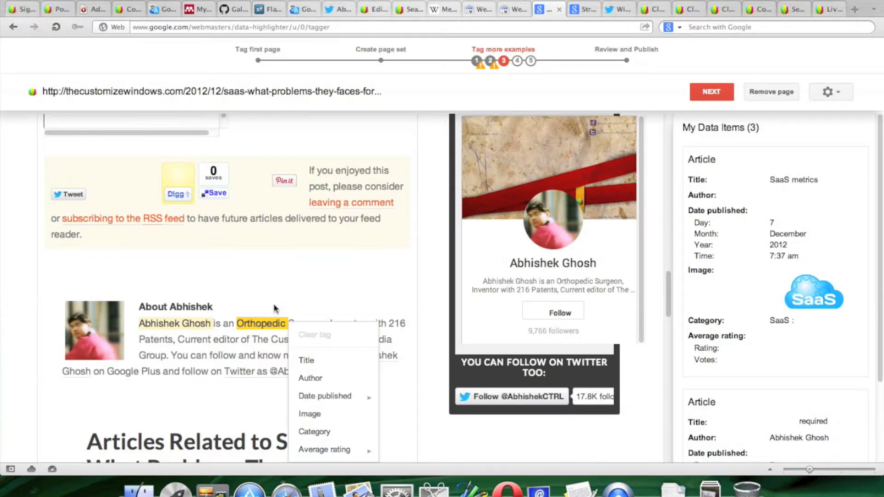
left_click(297, 286)
Try to tag the author's full name below the quoted tweet as Author and review the Article data items
scroll(297, 286, "down", 10)
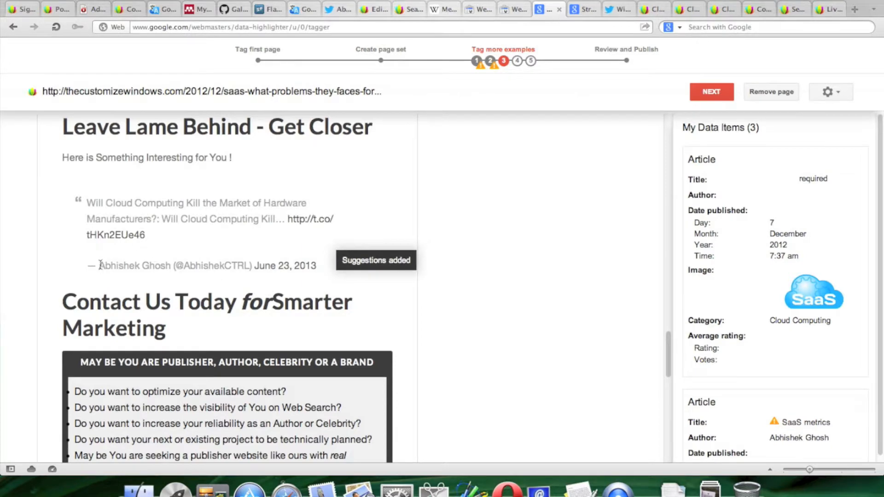
left_click_drag(100, 266, 157, 260)
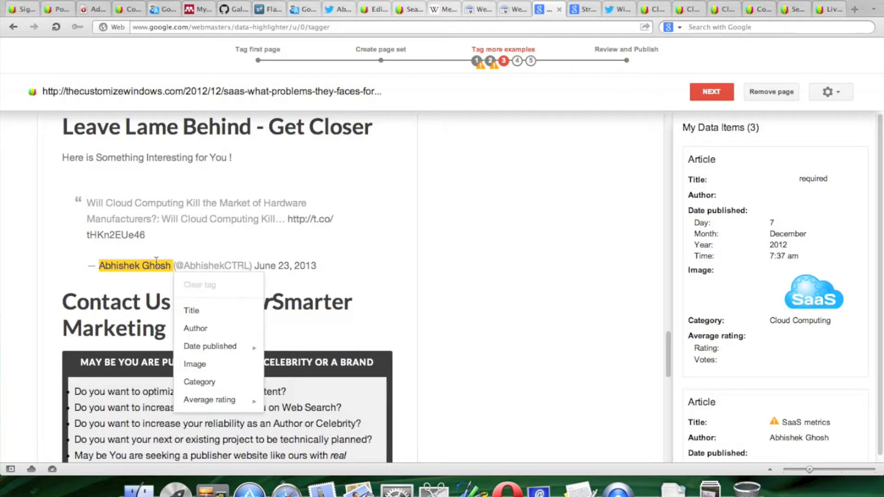
left_click(222, 331)
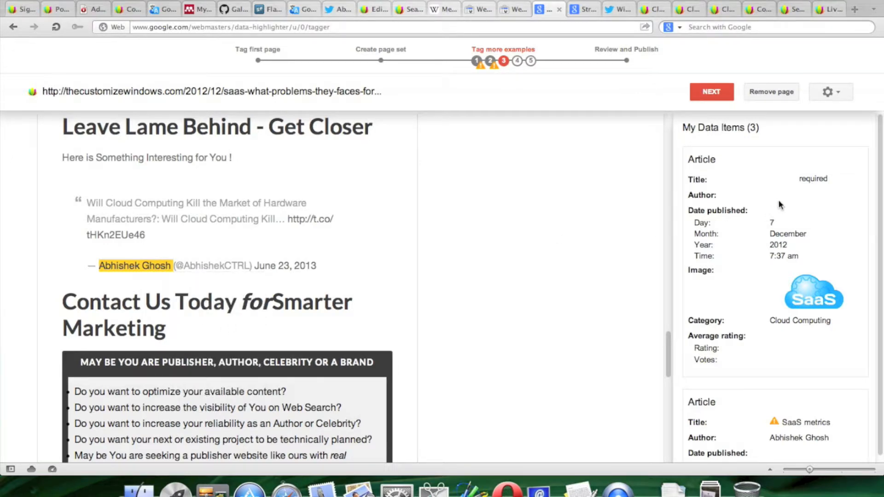
scroll(785, 202, "down", 4)
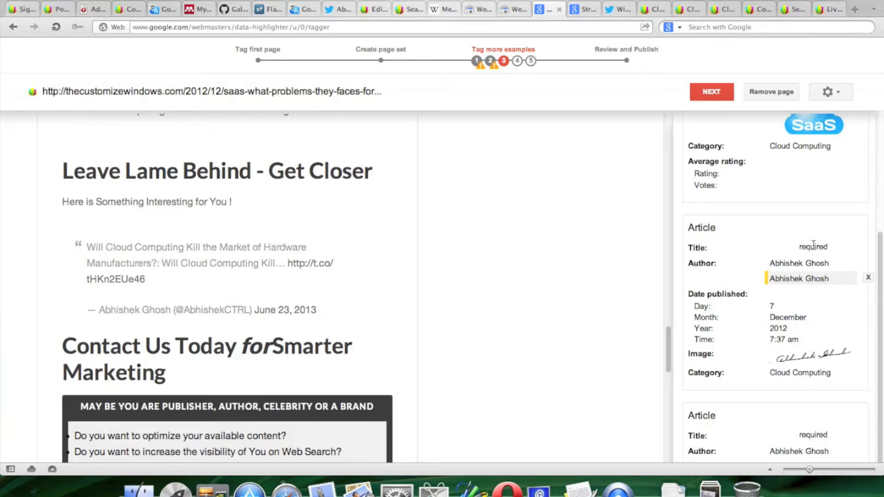
scroll(815, 249, "down", 1)
scroll(815, 250, "up", 5)
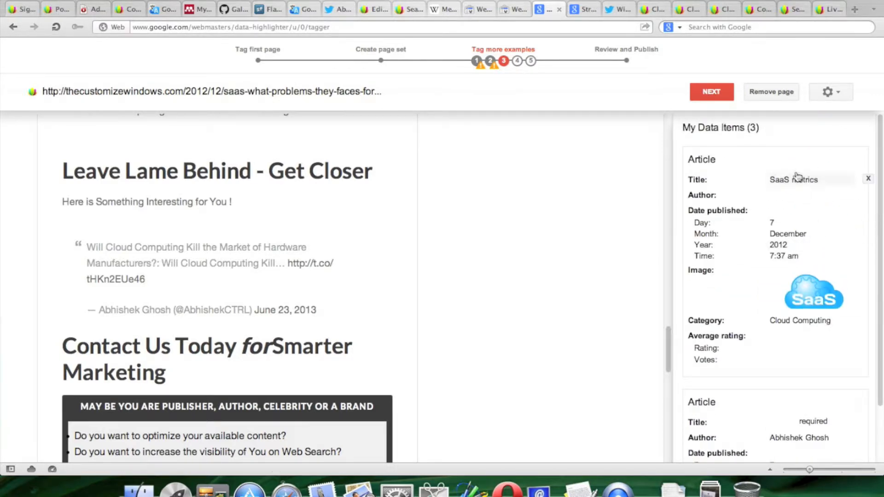
scroll(792, 244, "down", 6)
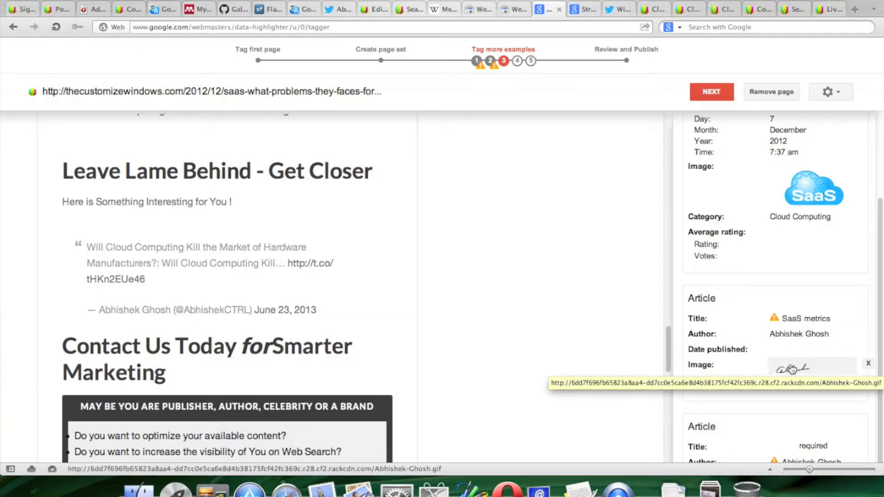
scroll(796, 269, "down", 1)
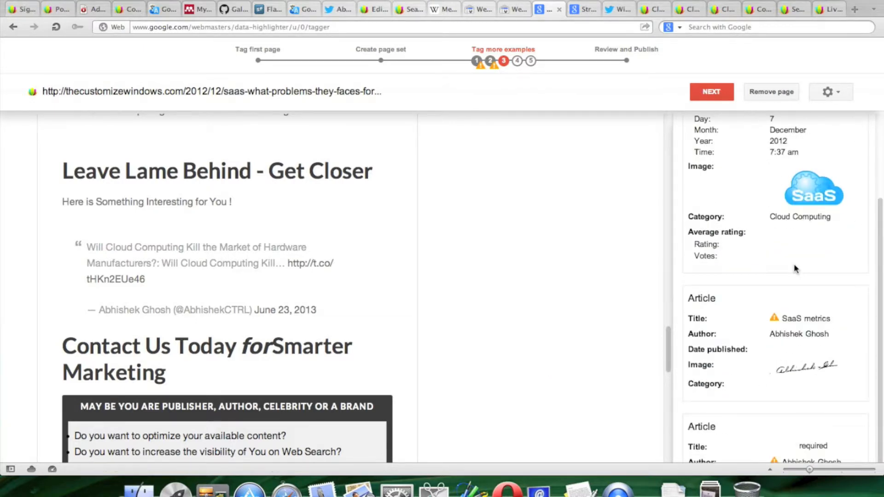
scroll(765, 251, "up", 3)
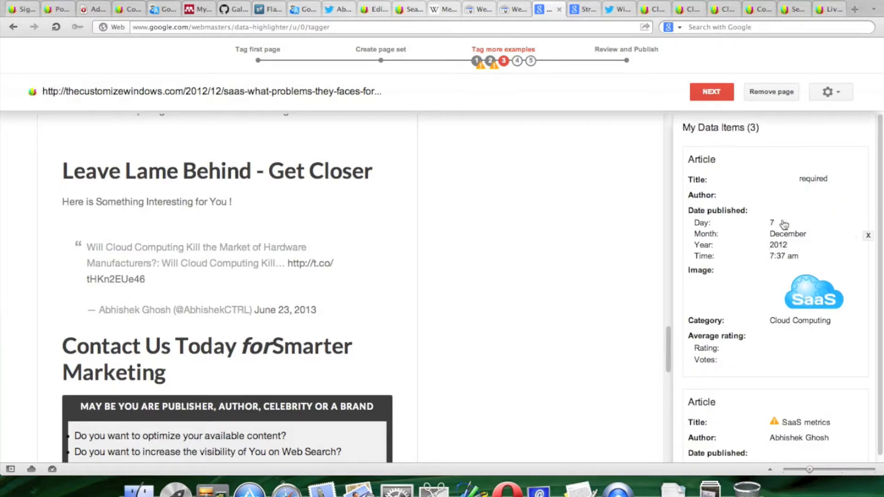
Tag the main heading "SaaS : What Problems They Faces For Metrics" as Title and check the Article data items
double_click(813, 178)
scroll(230, 207, "up", 10)
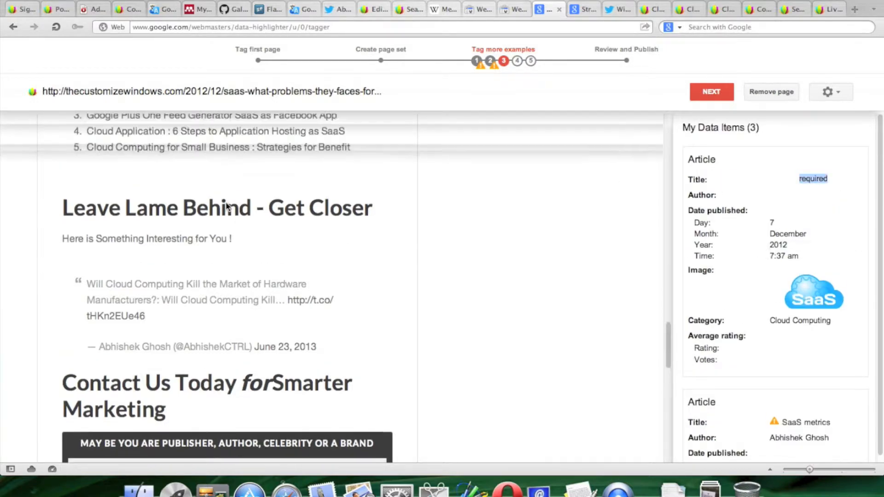
scroll(227, 208, "up", 15)
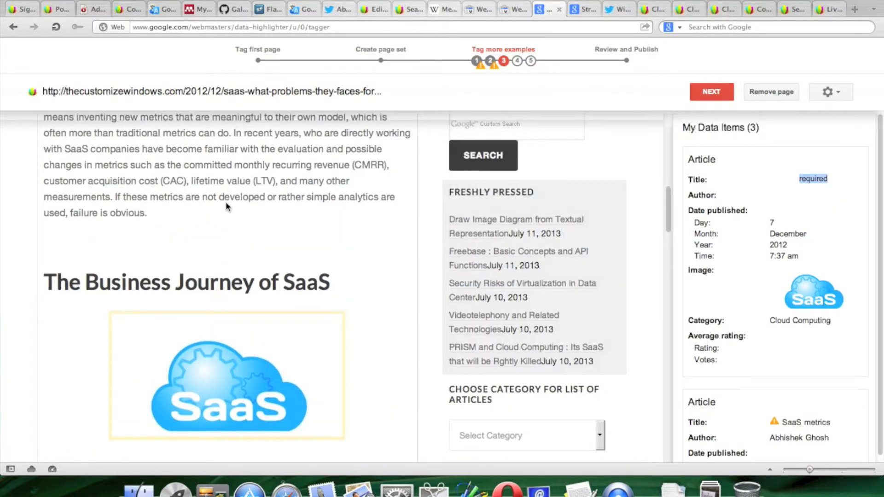
scroll(227, 207, "down", 2)
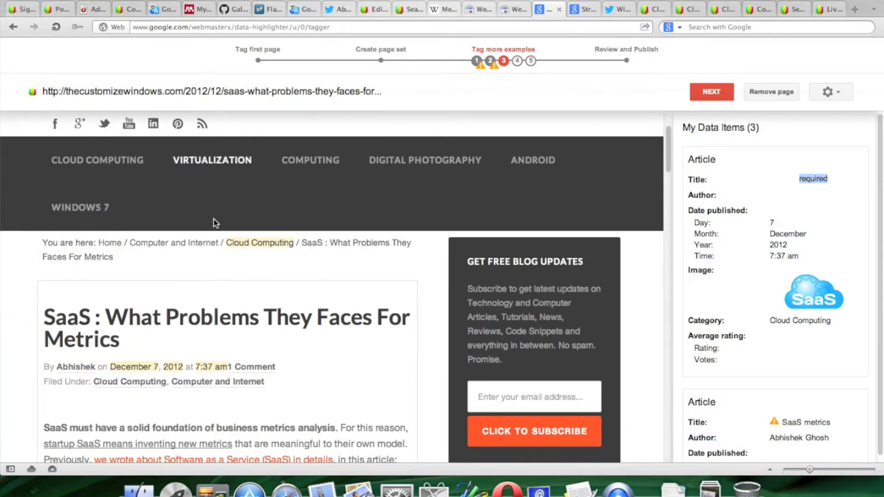
left_click_drag(40, 323, 118, 341)
left_click(159, 362)
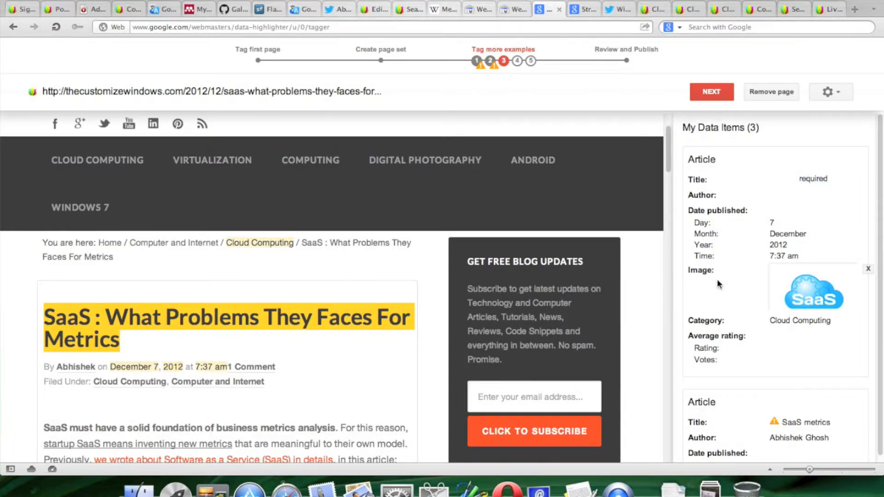
scroll(719, 284, "down", 3)
scroll(719, 285, "up", 3)
scroll(719, 285, "down", 4)
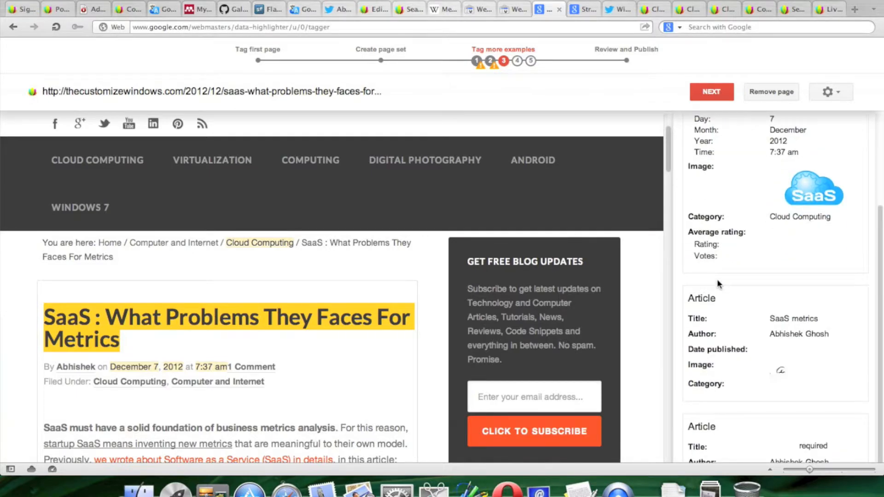
scroll(719, 285, "up", 4)
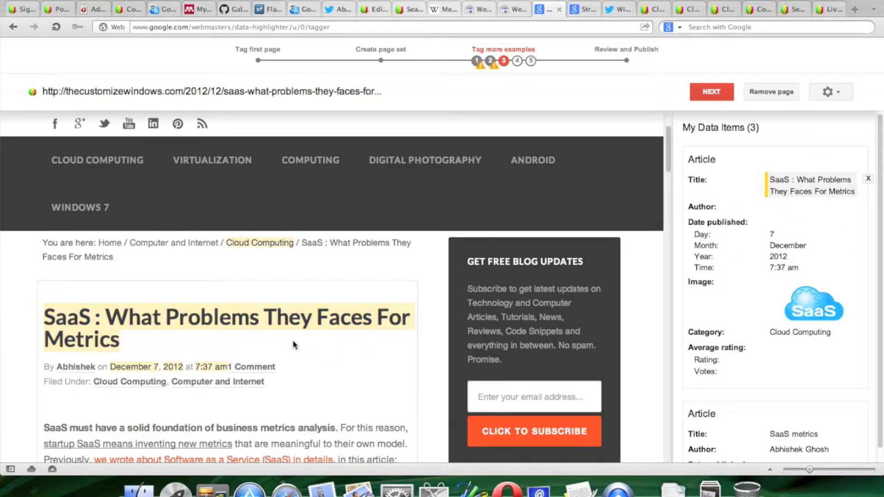
Tag the author's name in the byline under the main heading as Author
scroll(322, 331, "down", 6)
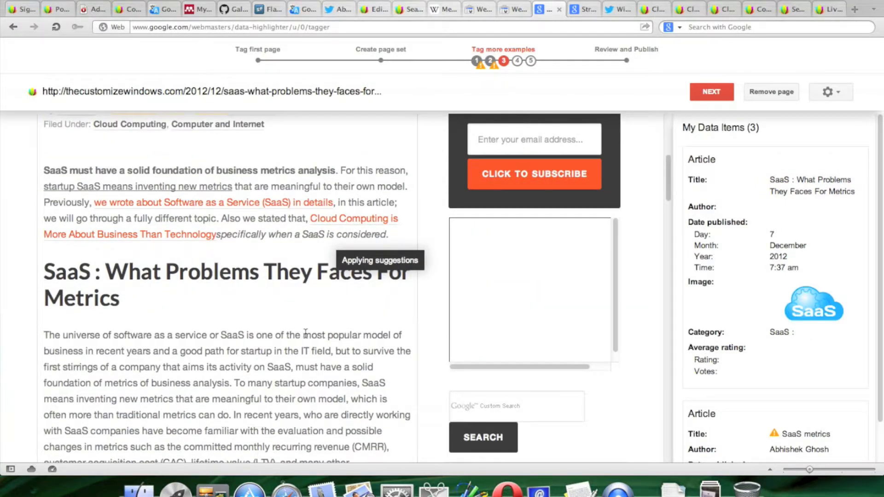
scroll(306, 333, "down", 1)
scroll(304, 334, "up", 3)
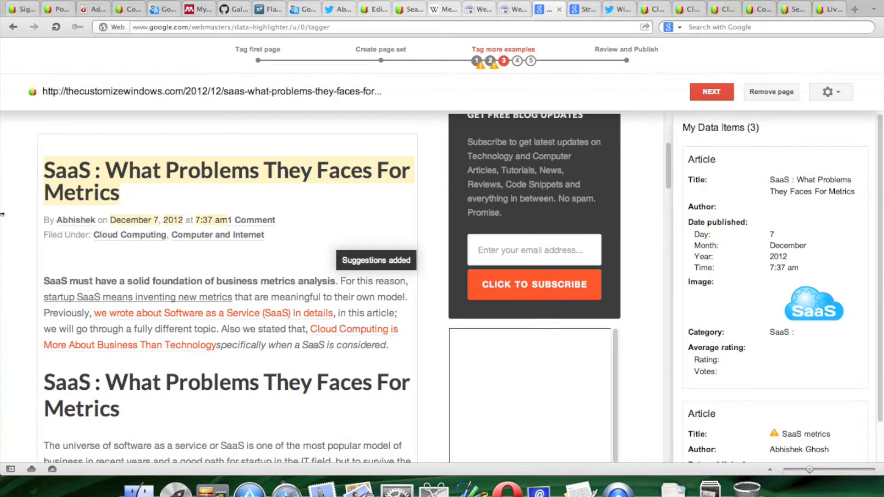
left_click_drag(55, 219, 95, 220)
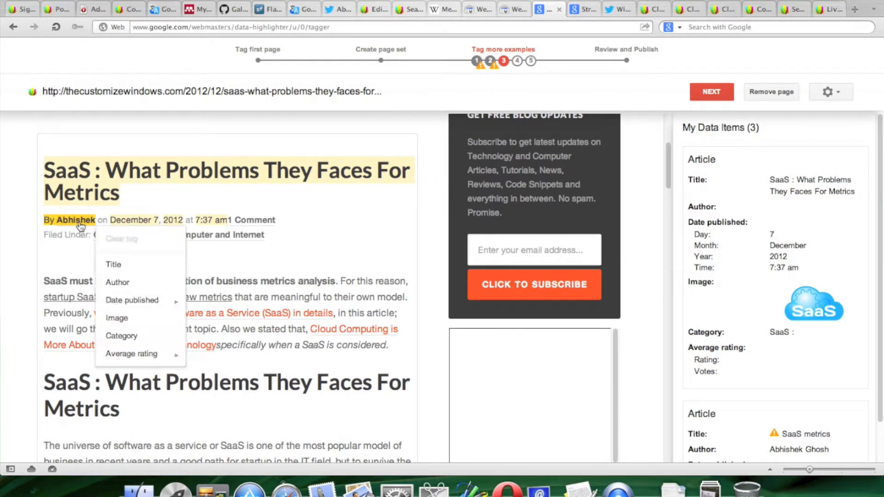
left_click(67, 270)
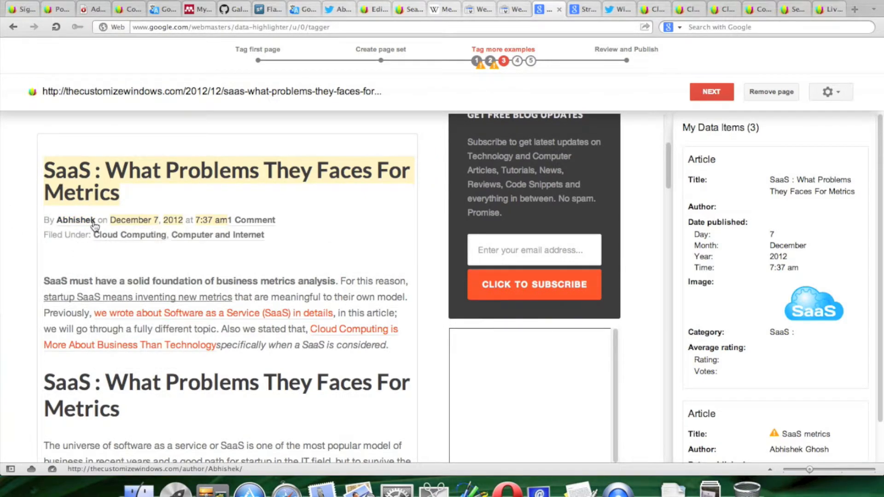
left_click_drag(99, 221, 85, 221)
left_click(60, 268)
mouse_move(97, 222)
left_mouse_down()
mouse_move(59, 220)
mouse_move(95, 221)
left_mouse_up()
left_click(81, 248)
left_click(80, 249)
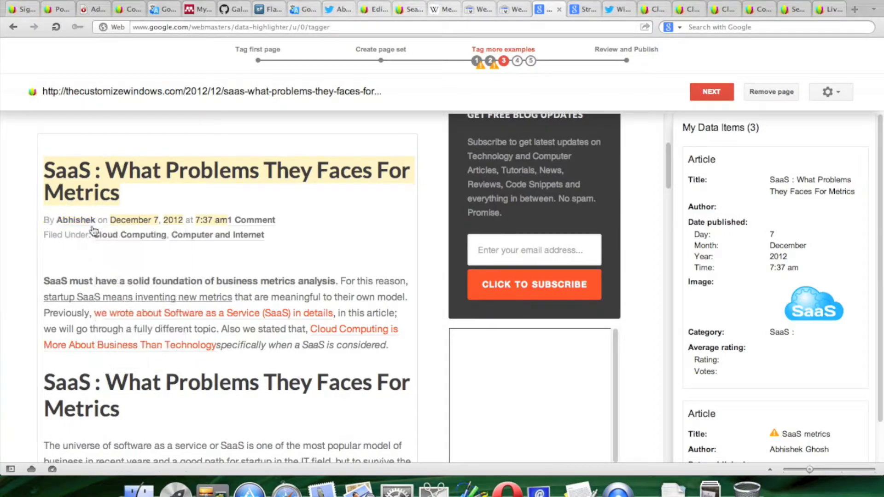
double_click(76, 221)
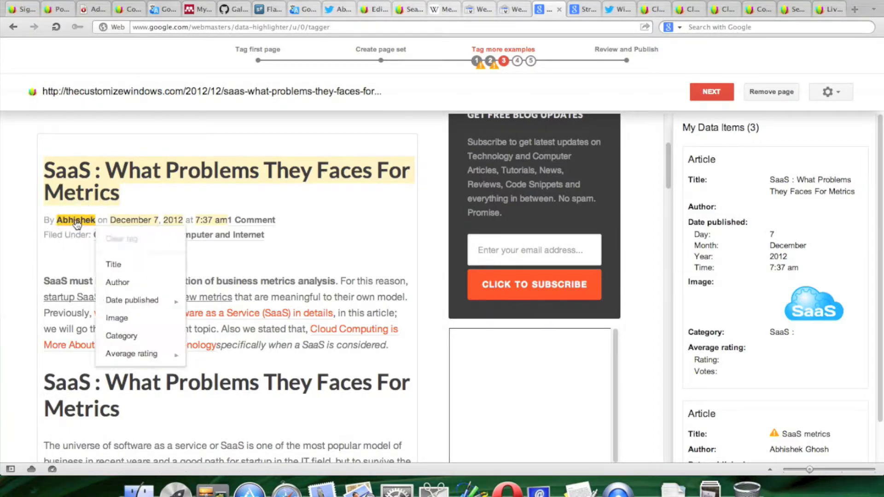
left_click(121, 281)
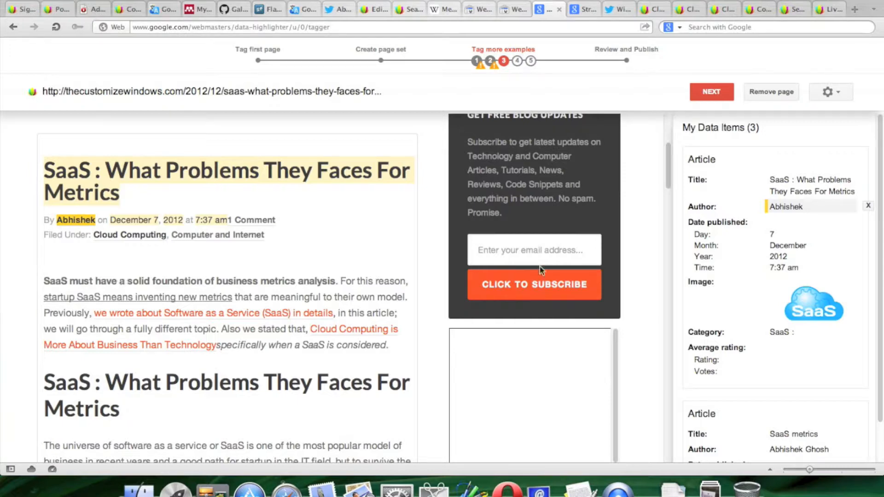
Try to remove the signature image from the "SaaS metrics" Article data item and review the remaining data items
scroll(824, 331, "down", 3)
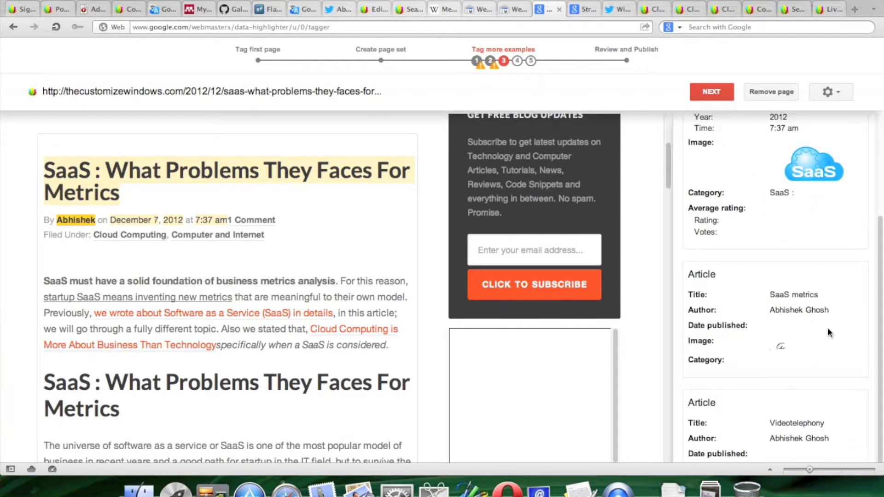
scroll(828, 327, "down", 1)
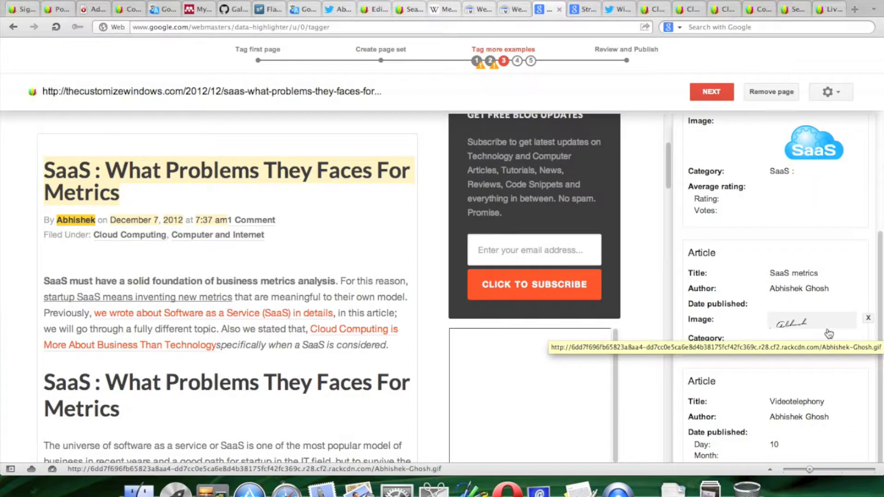
left_click(868, 317)
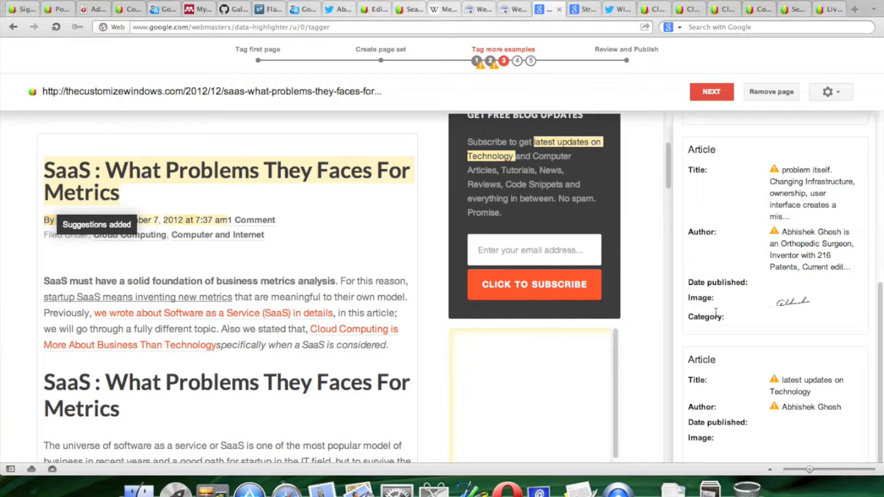
scroll(715, 313, "up", 3)
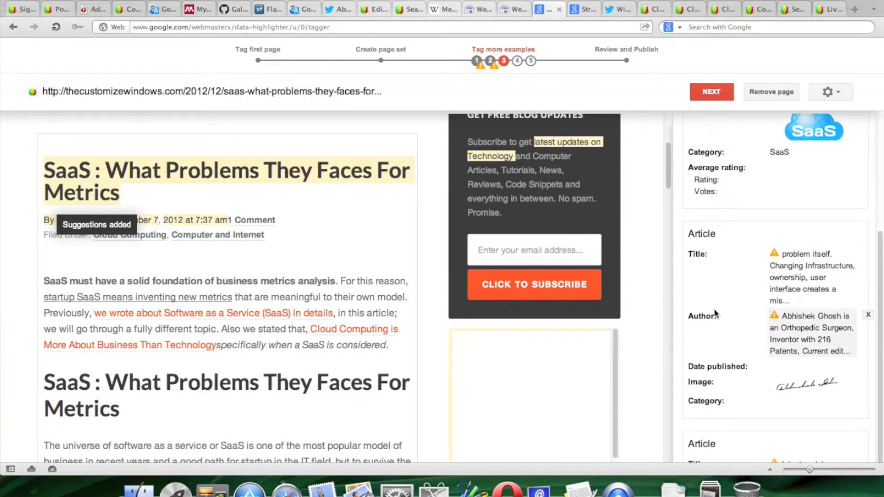
scroll(715, 313, "up", 1)
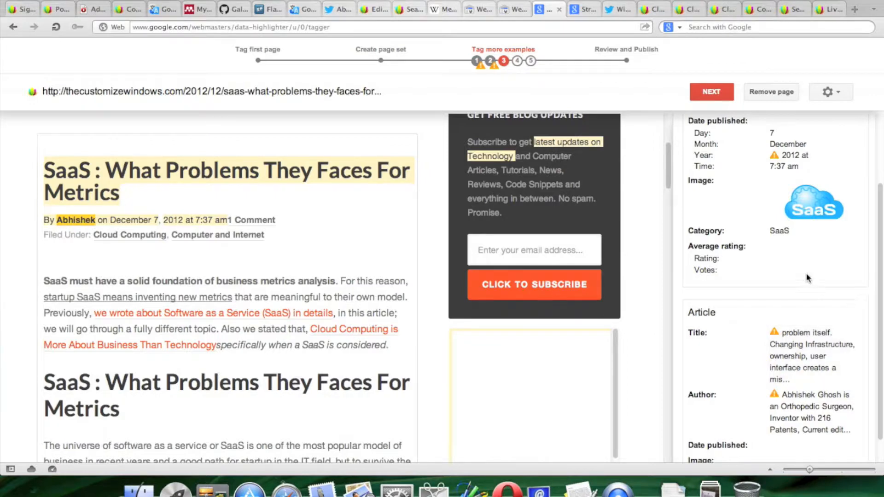
scroll(806, 273, "up", 3)
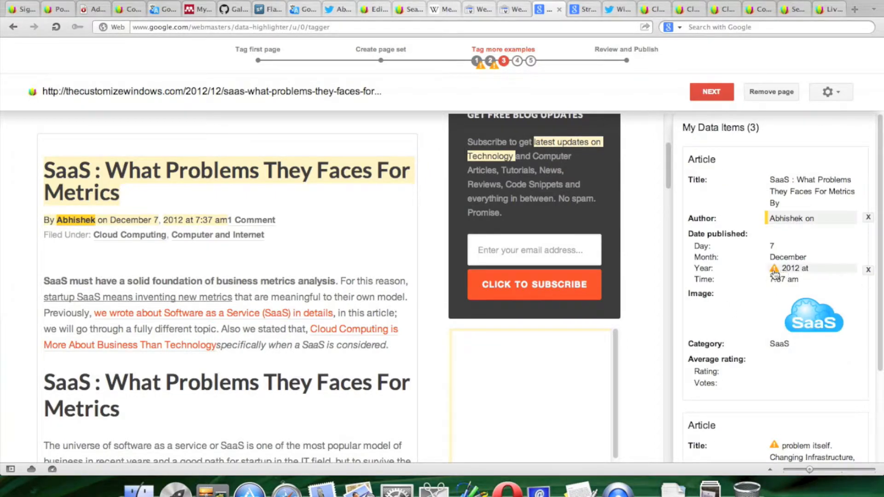
Clear the tag on "2012 at" in the byline and tag only "2012" as the publication Year
mouse_move(776, 274)
left_click(813, 273)
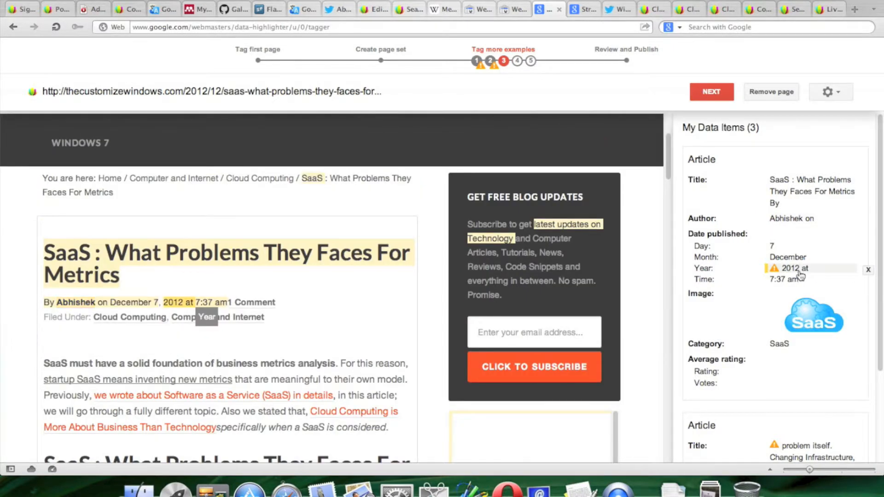
left_click(180, 302)
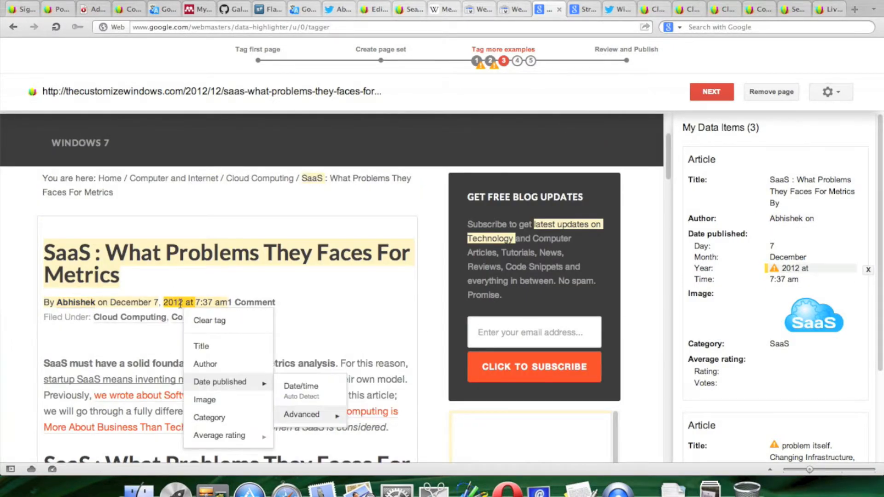
left_click(198, 320)
double_click(174, 303)
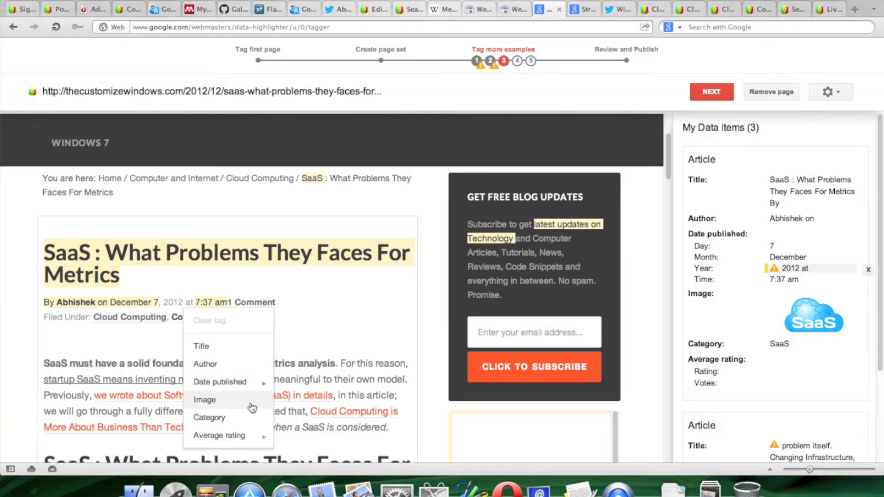
mouse_move(257, 388)
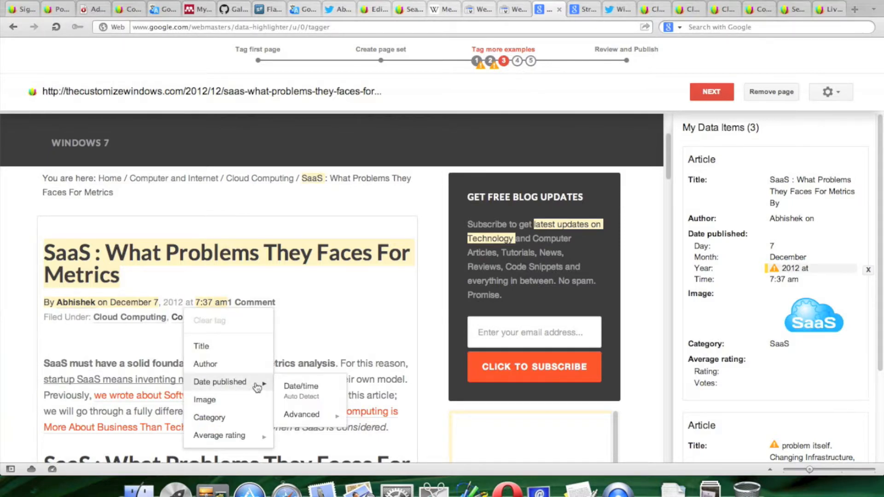
left_click(166, 303)
double_click(174, 303)
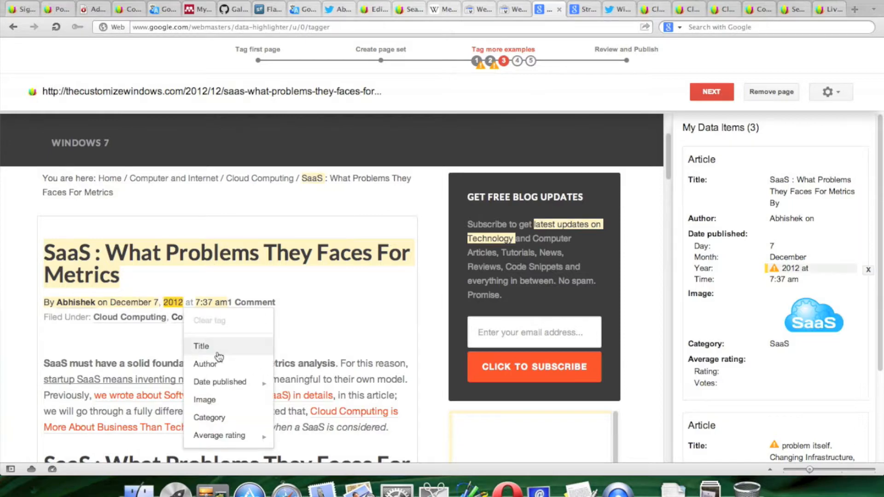
mouse_move(247, 389)
mouse_move(295, 415)
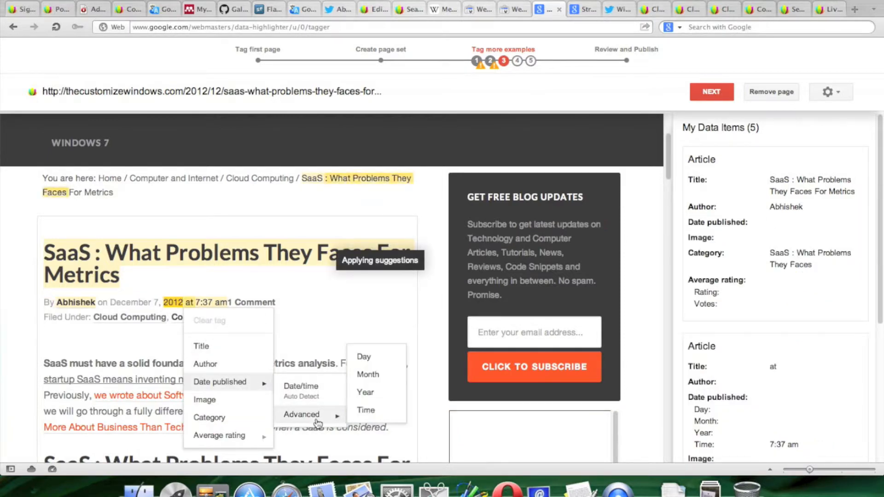
left_click(376, 393)
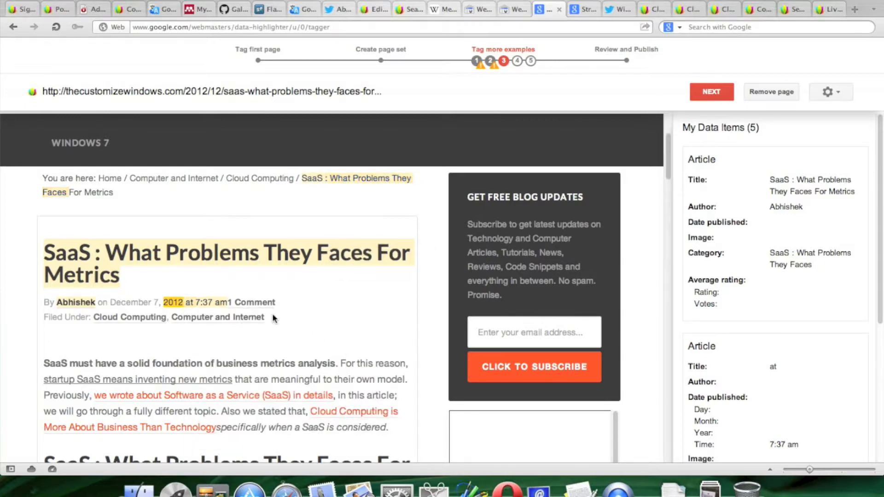
Tag "December" in the byline as the Month of the publication date
double_click(111, 303)
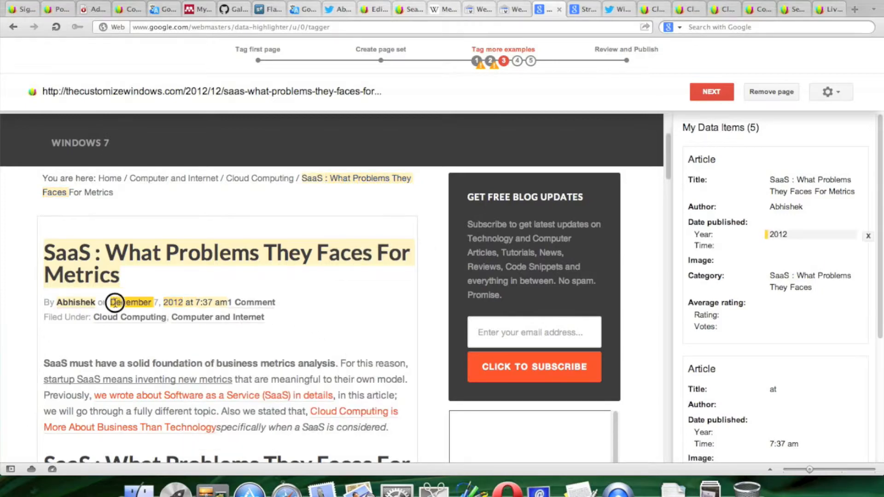
left_click(147, 302)
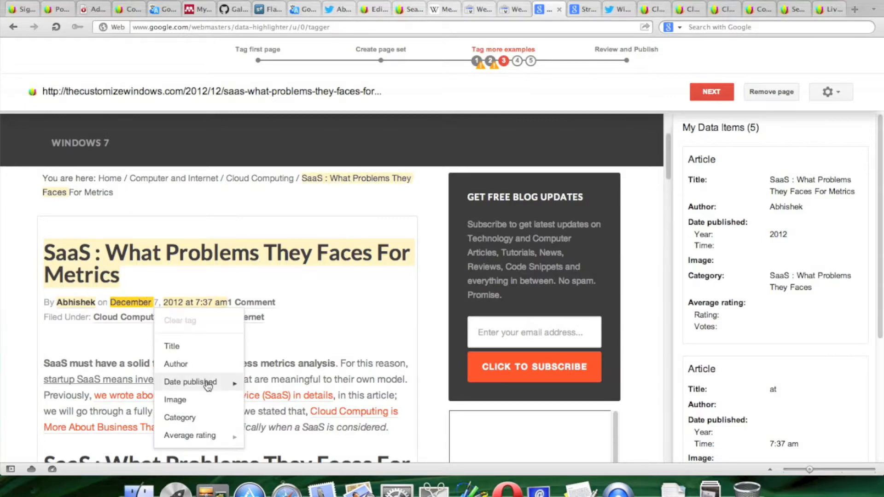
mouse_move(205, 382)
mouse_move(304, 416)
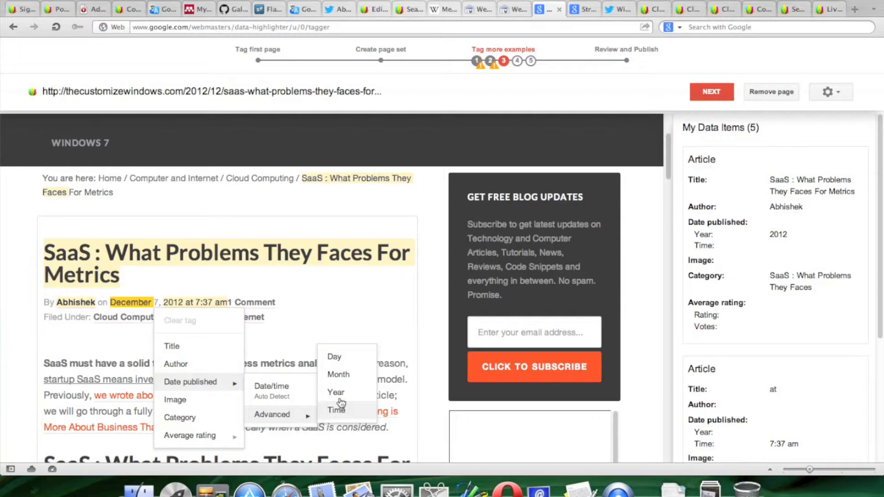
left_click(349, 375)
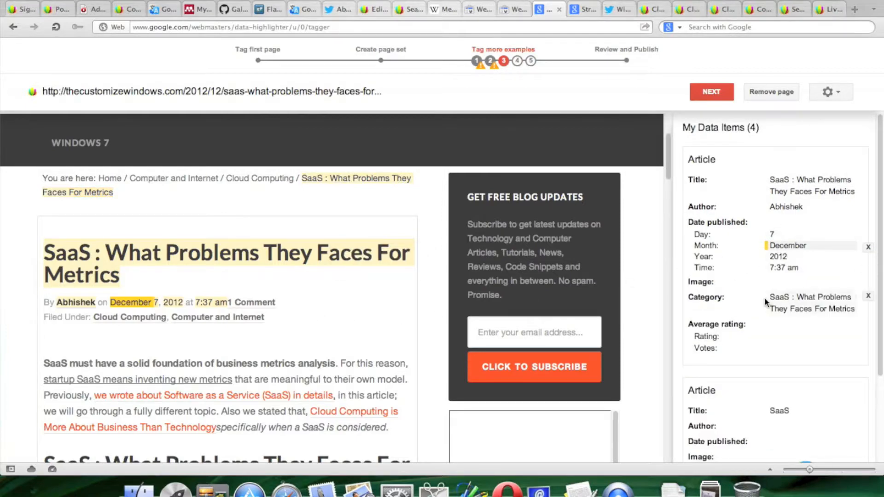
Locate the first data item's category on the page and tag "Cloud Computing" in the breadcrumb as Author
left_click(812, 312)
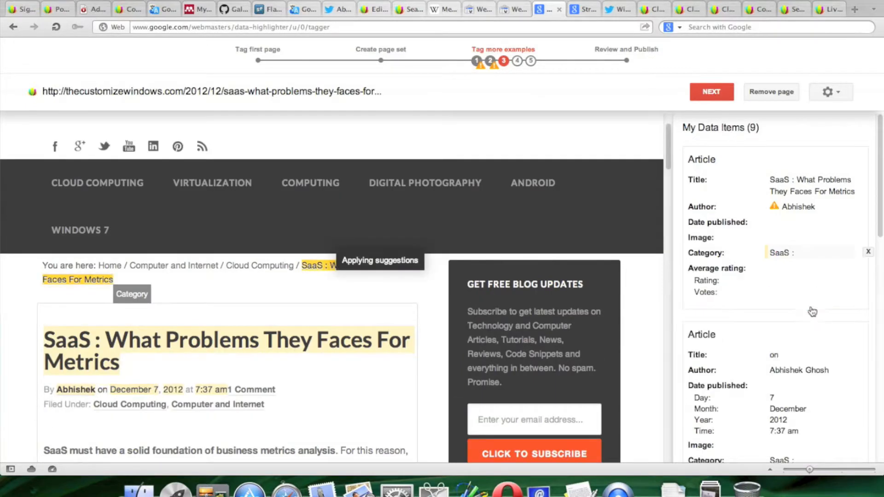
double_click(239, 270)
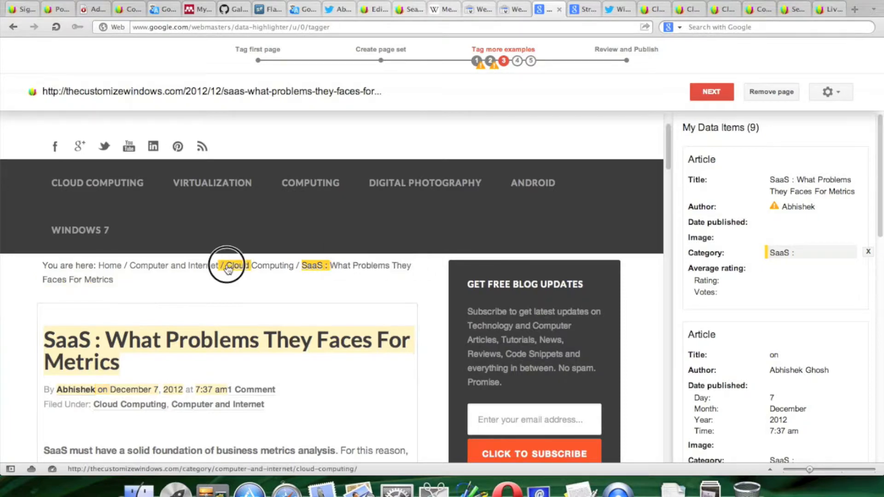
left_click_drag(239, 270, 258, 270)
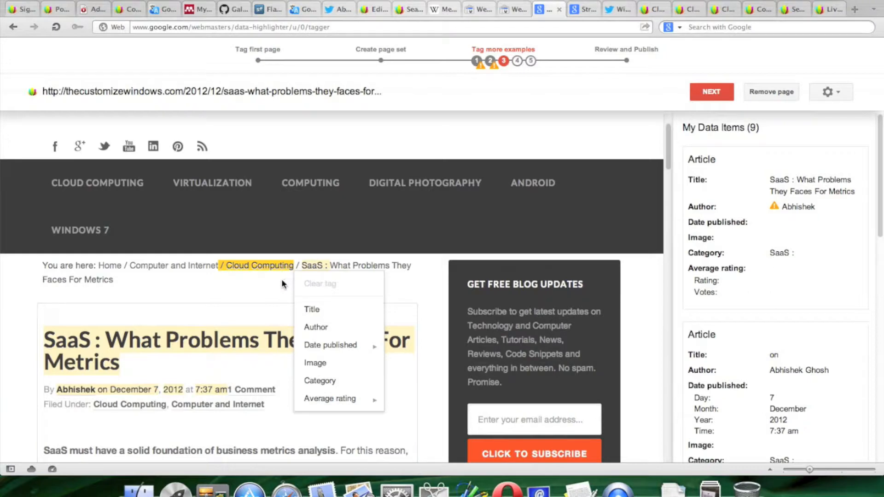
scroll(823, 242, "down", 3)
scroll(824, 246, "up", 2)
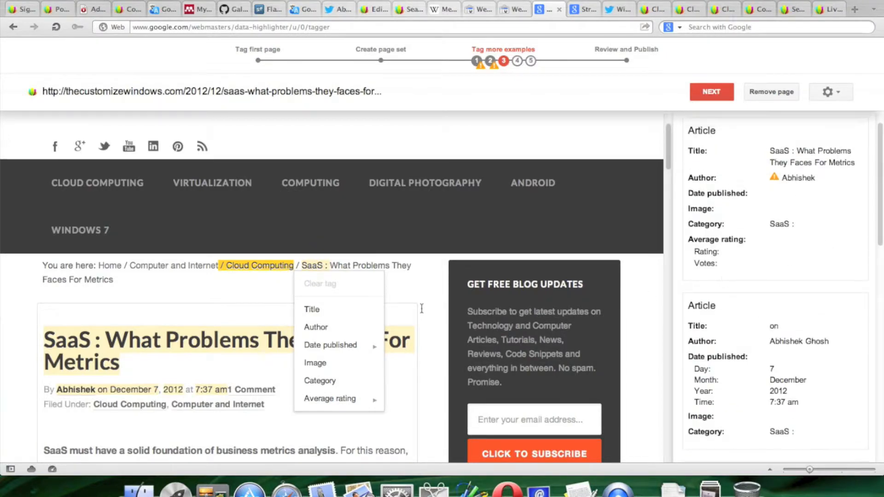
left_click(229, 280)
left_click_drag(227, 267, 288, 271)
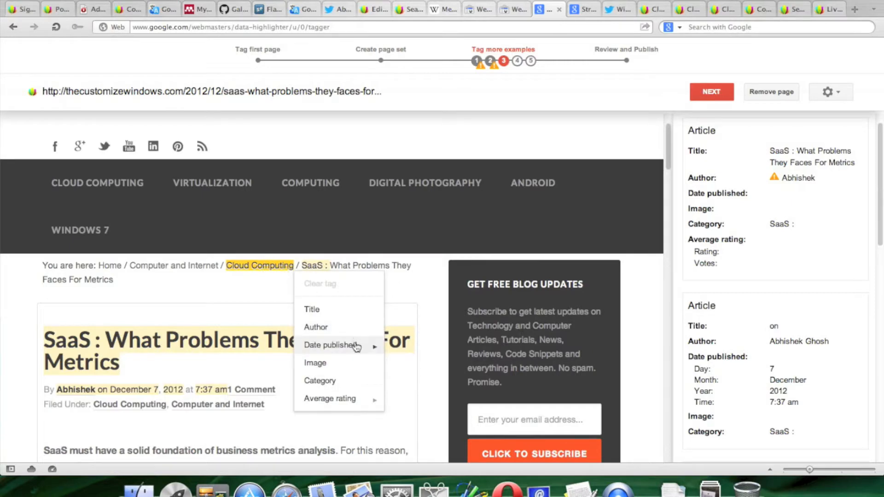
left_click(326, 329)
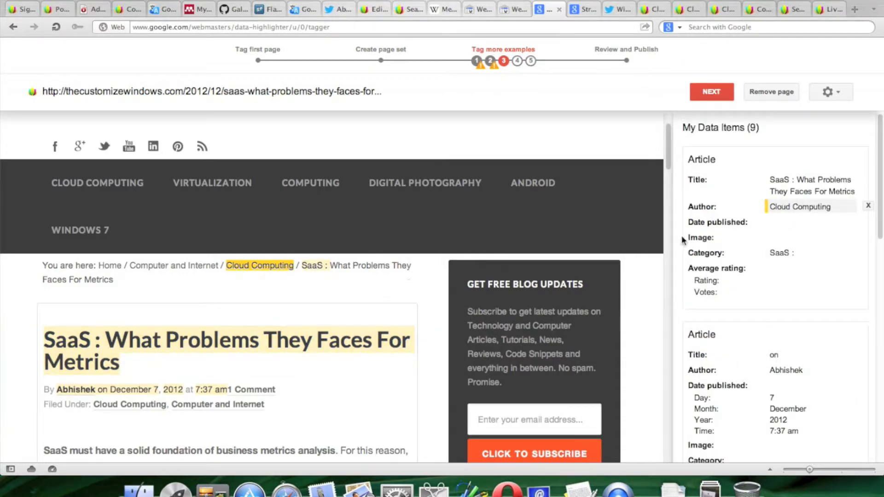
Remove the "Cloud Computing" Author tag from the first Article data item and look over the article page
left_click(868, 210)
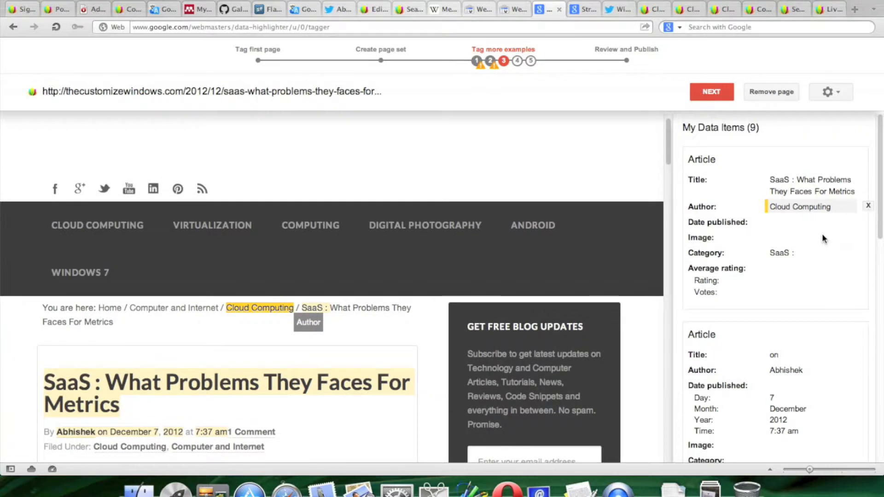
left_click(868, 207)
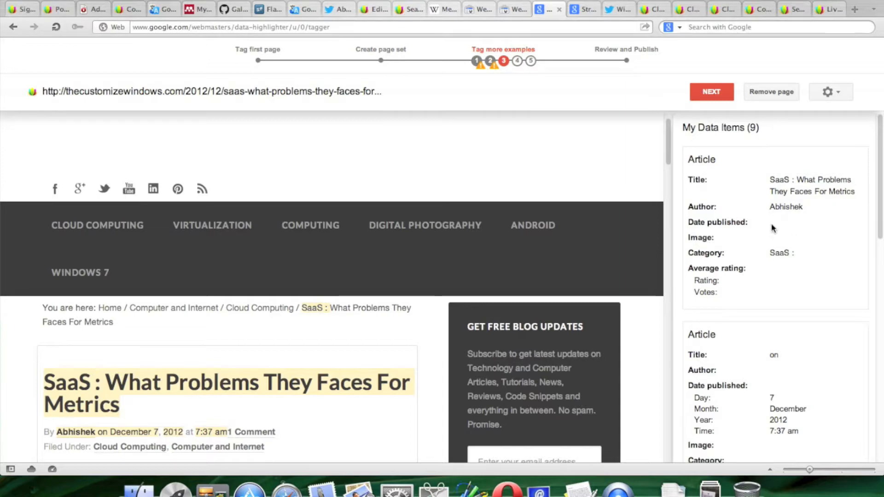
scroll(80, 369, "down", 3)
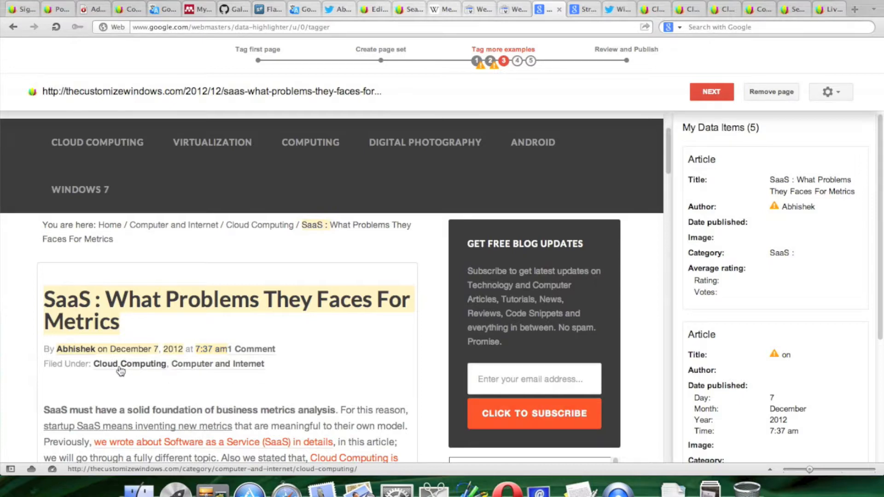
scroll(218, 359, "down", 4)
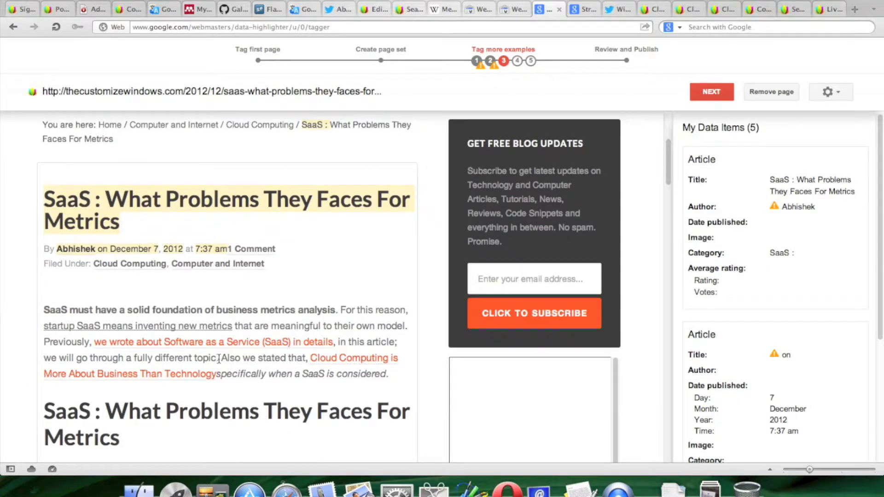
scroll(309, 370, "down", 4)
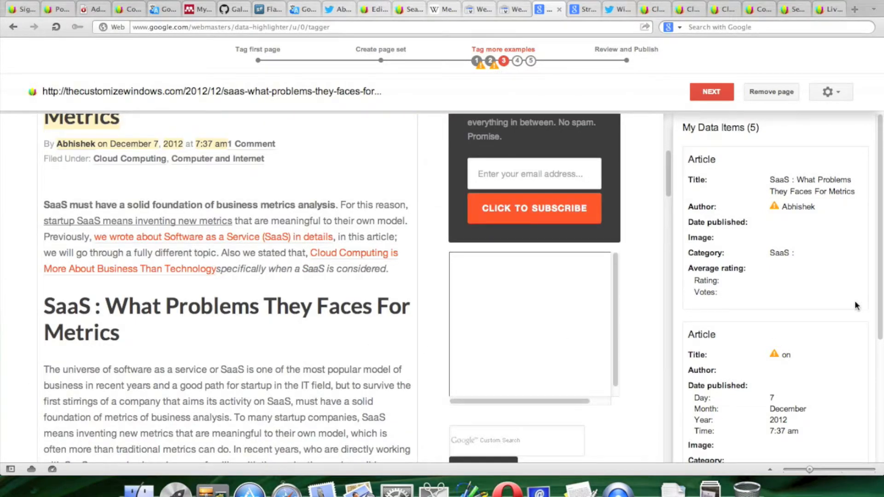
Review the SaaS article's data items and remove that page from the set of example pages
scroll(855, 305, "down", 8)
scroll(852, 306, "up", 5)
left_click_drag(812, 434, 779, 150)
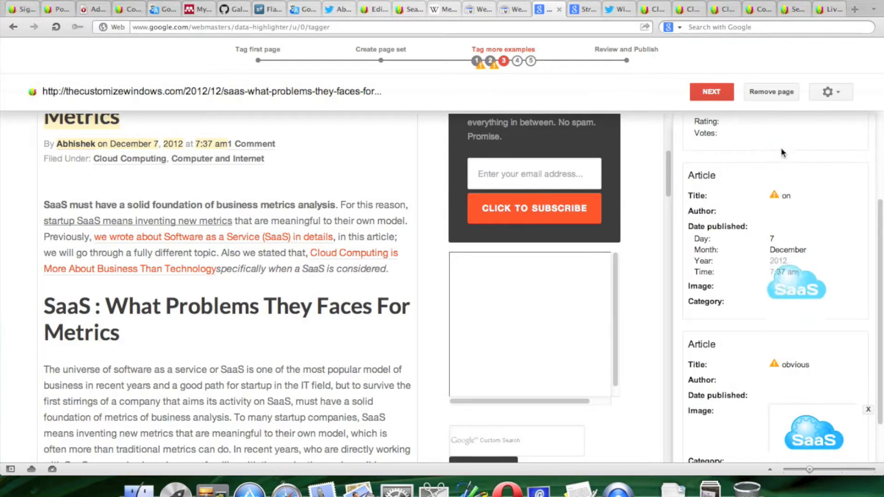
scroll(794, 237, "up", 4)
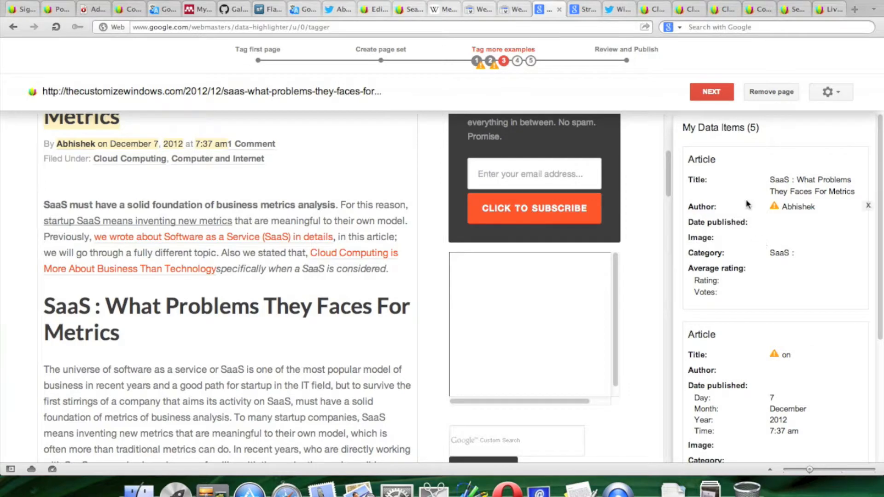
scroll(747, 204, "down", 8)
scroll(759, 179, "up", 8)
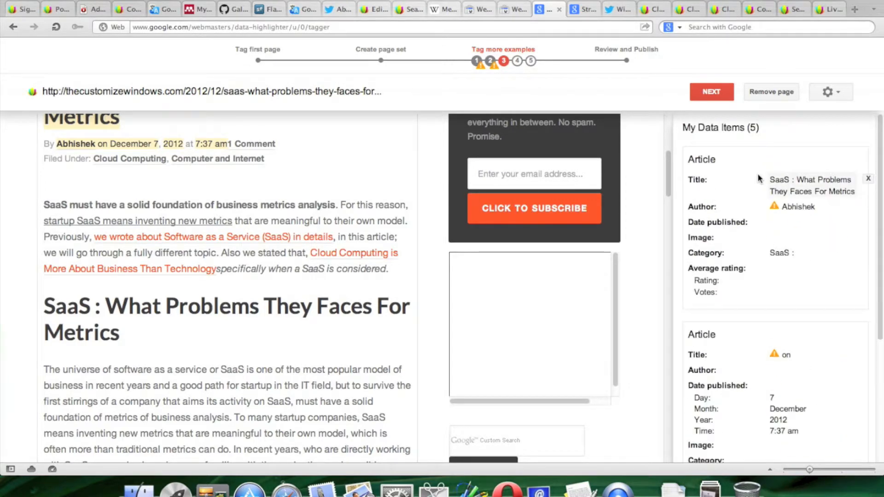
left_click(765, 97)
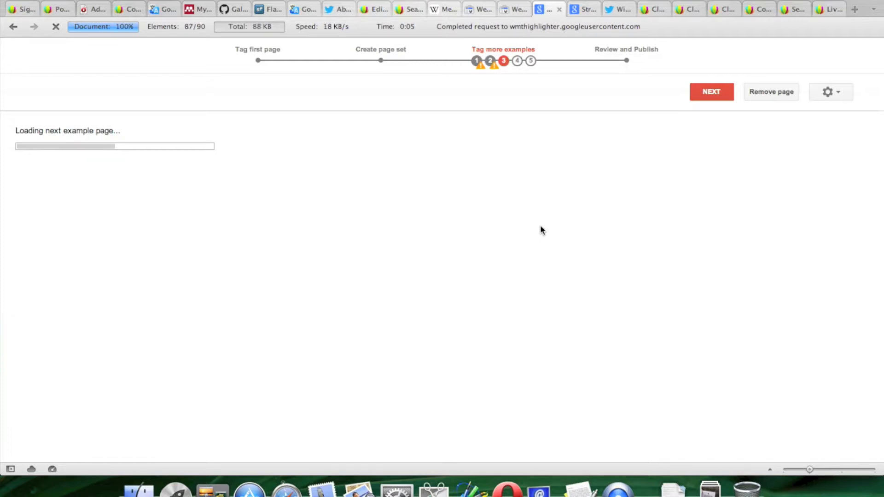
Tag "Symantec Cloud Storage" in the replacement page's headline as the article's Title
scroll(529, 179, "down", 3)
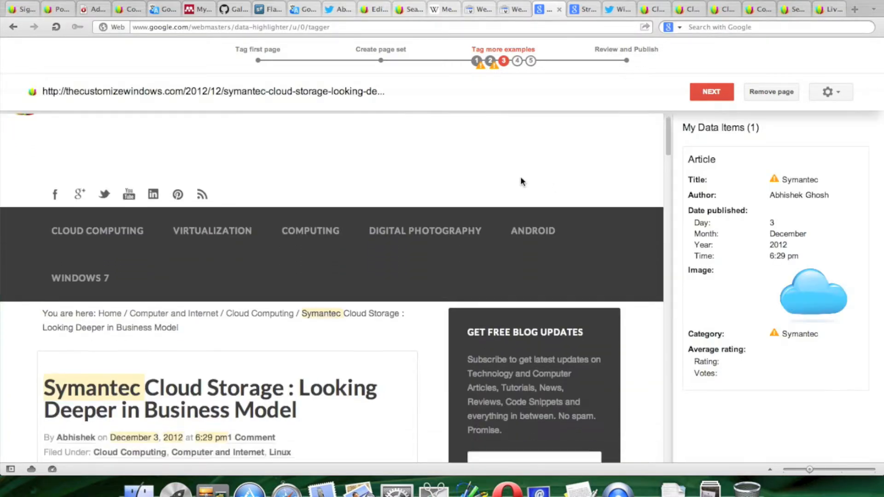
scroll(430, 228, "down", 3)
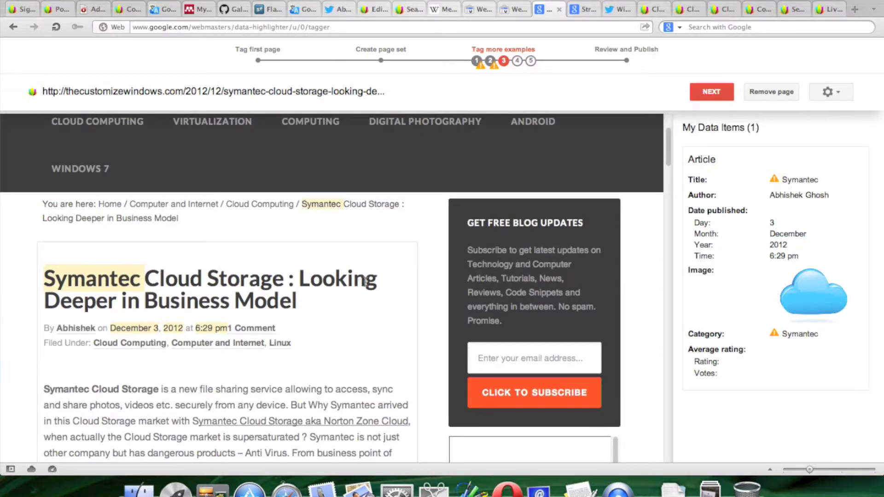
left_click_drag(282, 277, 115, 282)
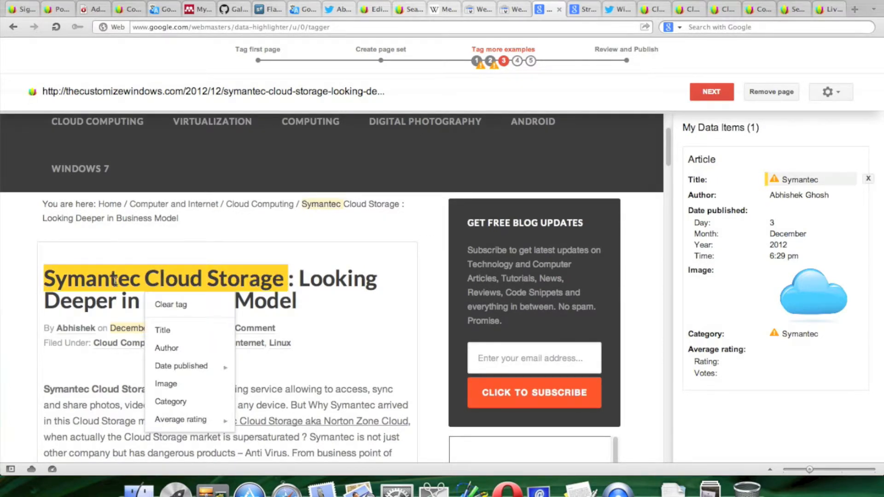
left_click(189, 330)
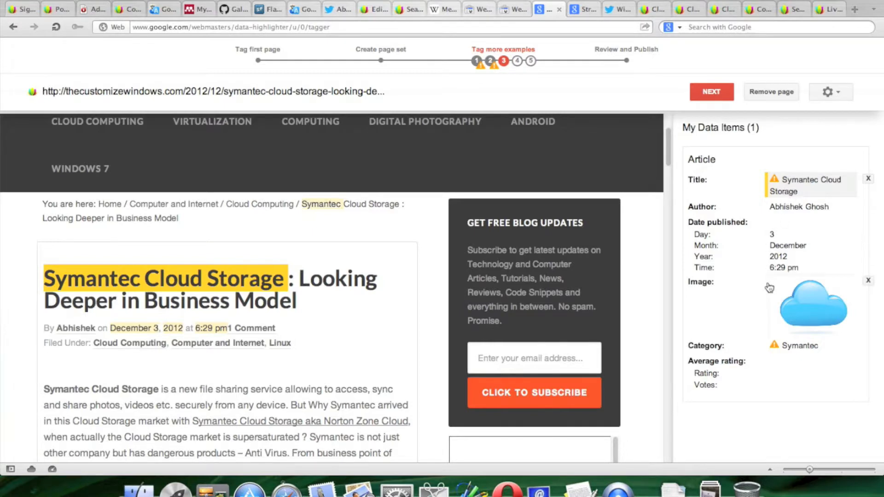
left_click(355, 304)
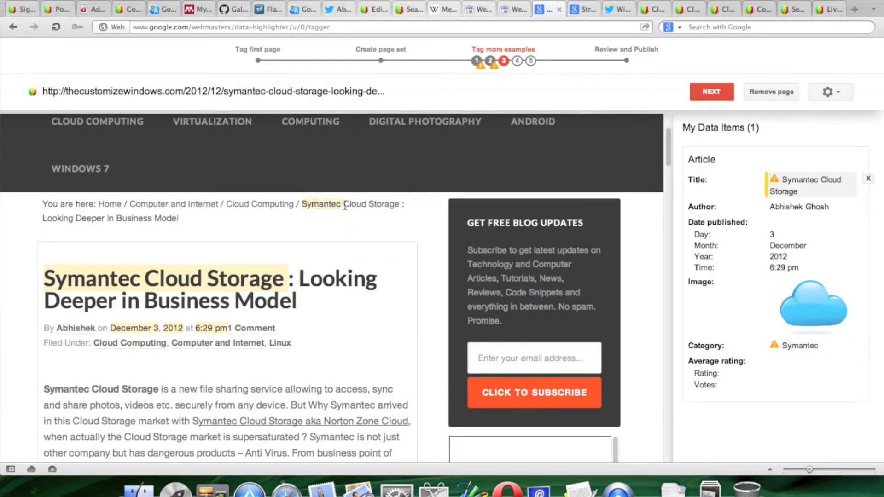
Try to extend the category by tagging "Cloud Storage" in the breadcrumb as Category
left_click_drag(344, 203, 398, 205)
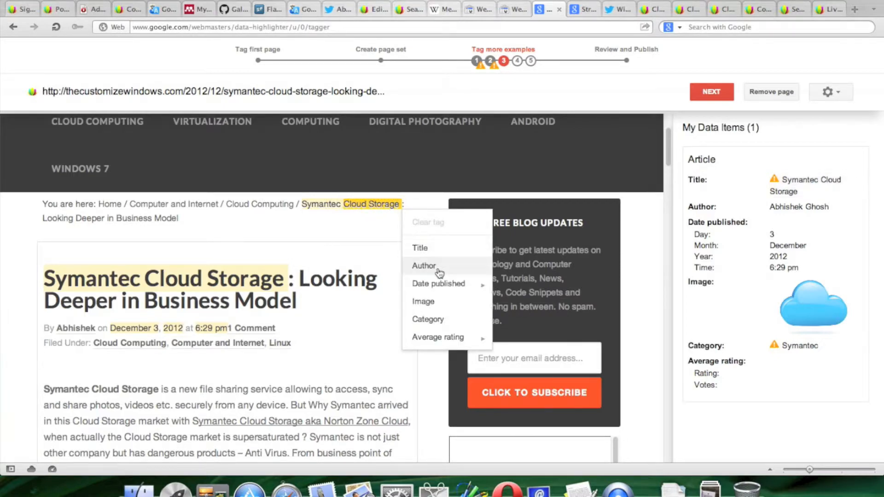
left_click(378, 237)
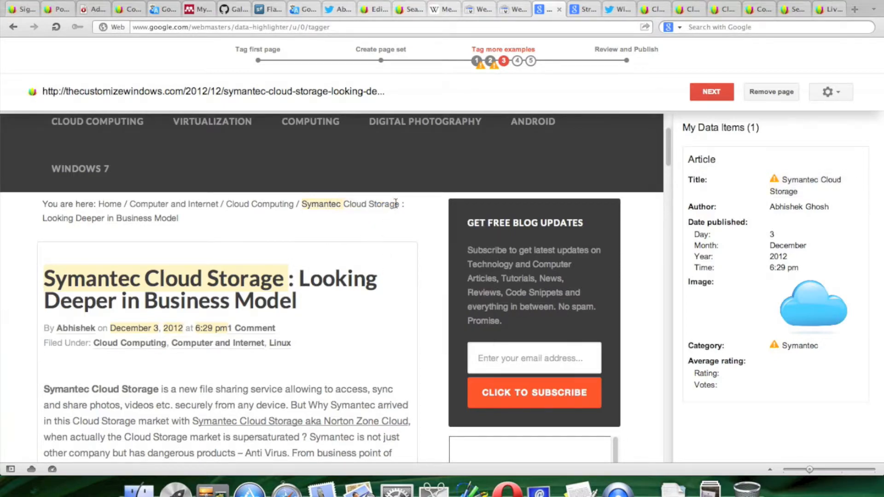
left_click_drag(398, 204, 344, 204)
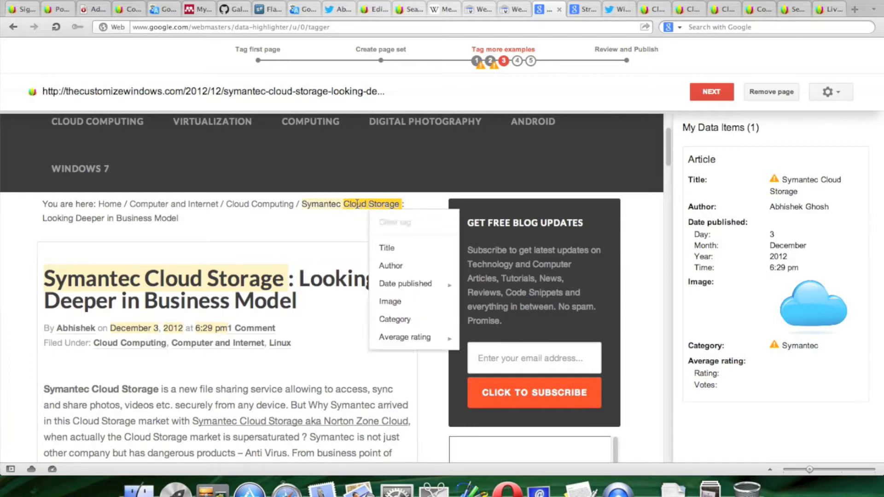
mouse_move(426, 340)
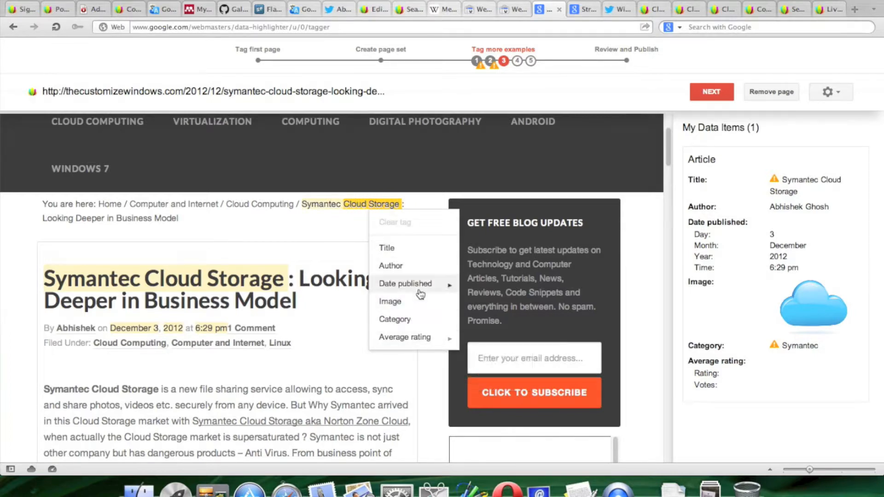
mouse_move(422, 290)
mouse_move(519, 326)
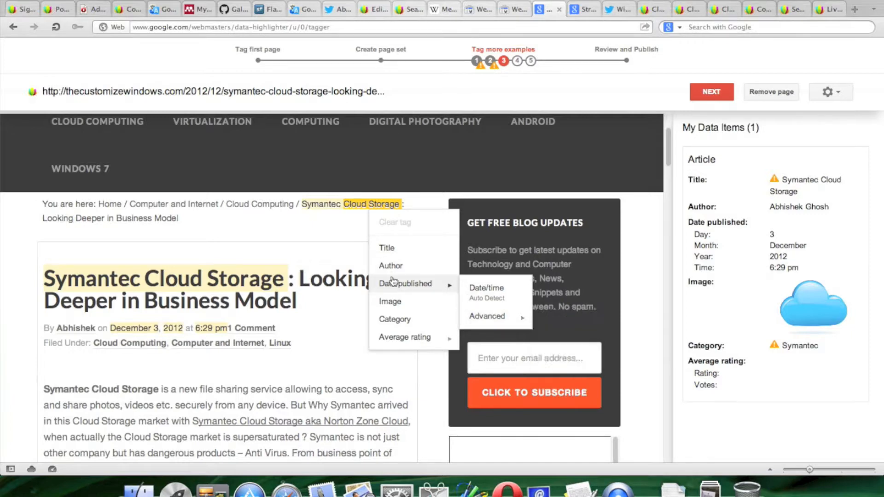
left_click(407, 322)
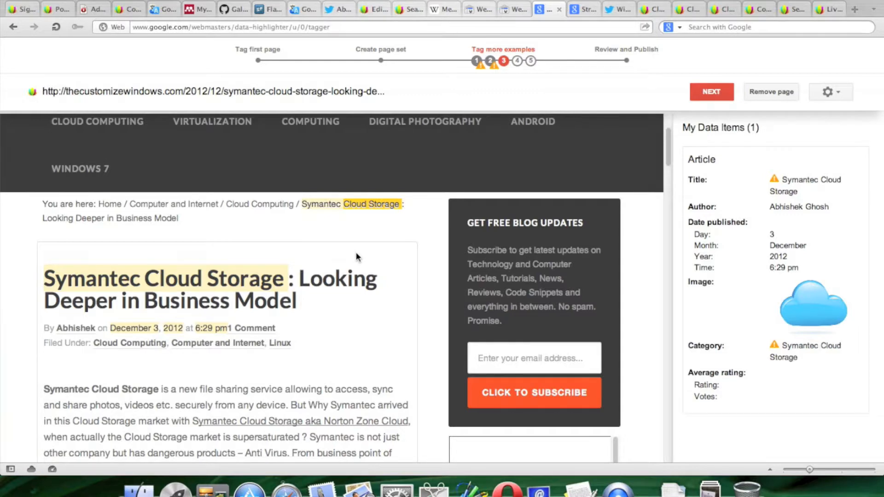
Remove the "Symantec Cloud Storage" category from the data item and tag "Cloud Computing" in the breadcrumb as Category
mouse_move(801, 342)
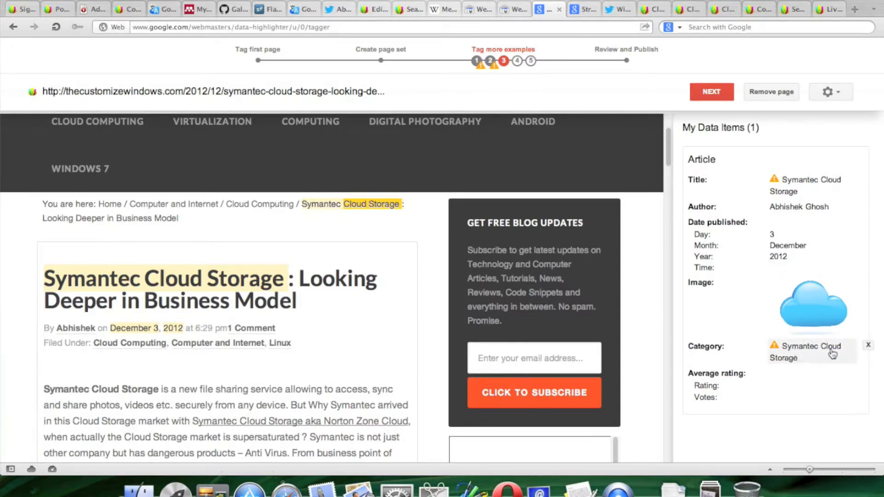
left_click(869, 347)
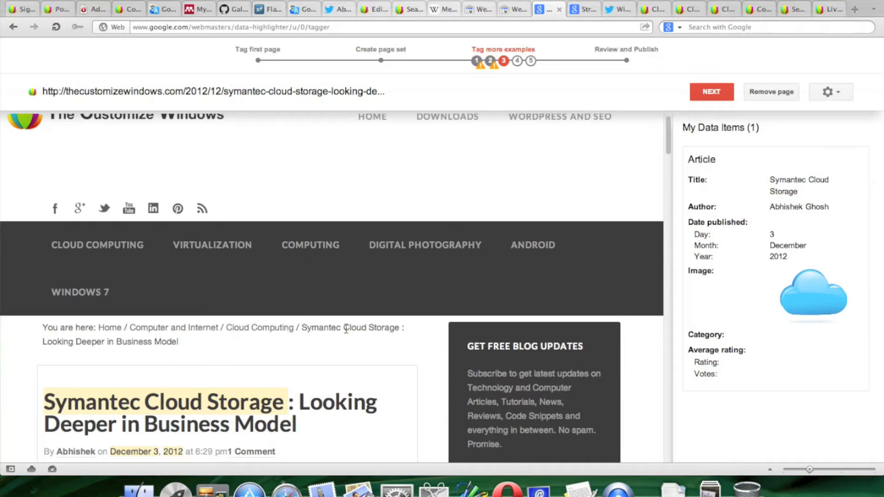
left_click_drag(345, 330, 390, 328)
left_click(428, 361)
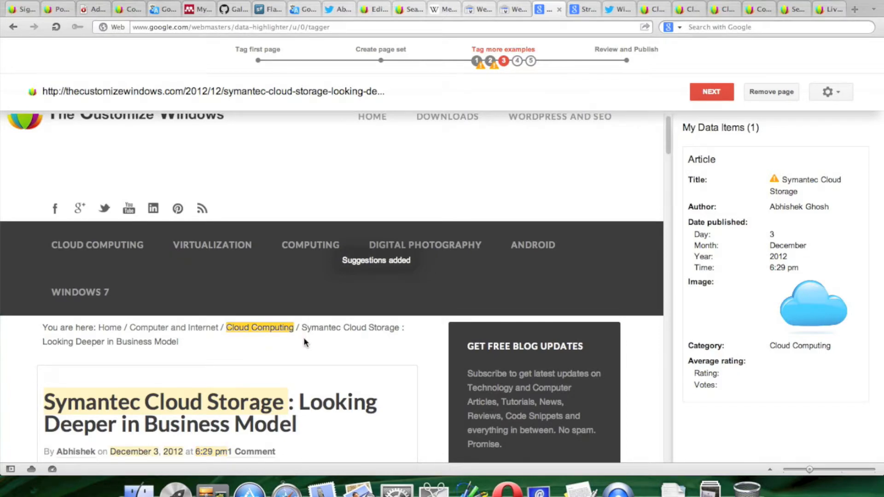
Proceed to the fourth example page, about cloud printing, and remove the "Cloud Printing" Category tag from its data item
left_click(712, 91)
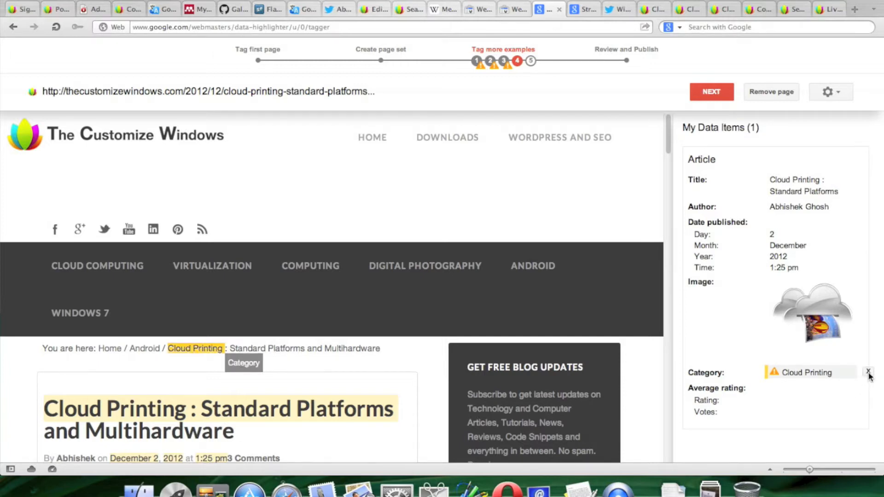
left_click(868, 372)
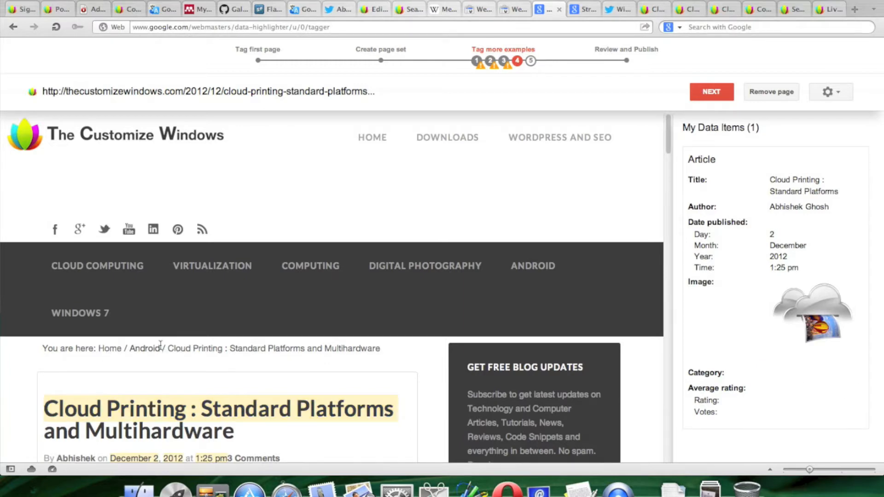
scroll(302, 377, "down", 3)
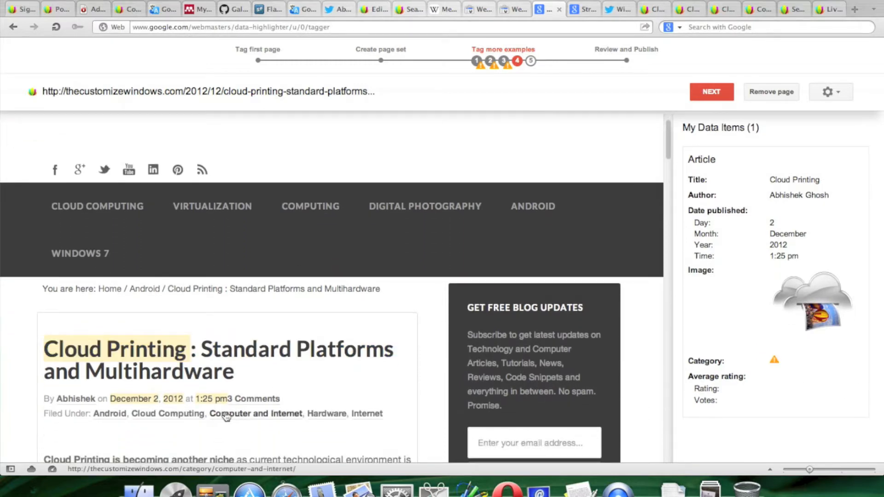
left_click(130, 412)
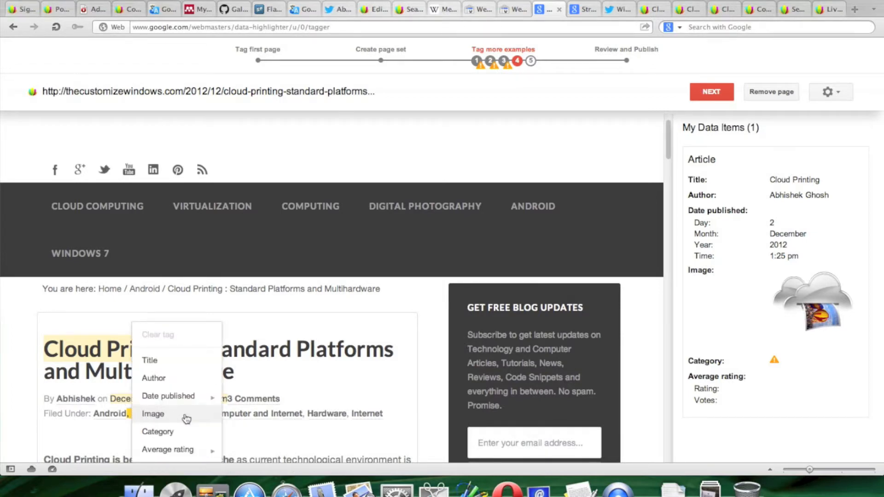
left_click(250, 437)
left_click_drag(207, 423, 170, 418)
left_click(164, 426)
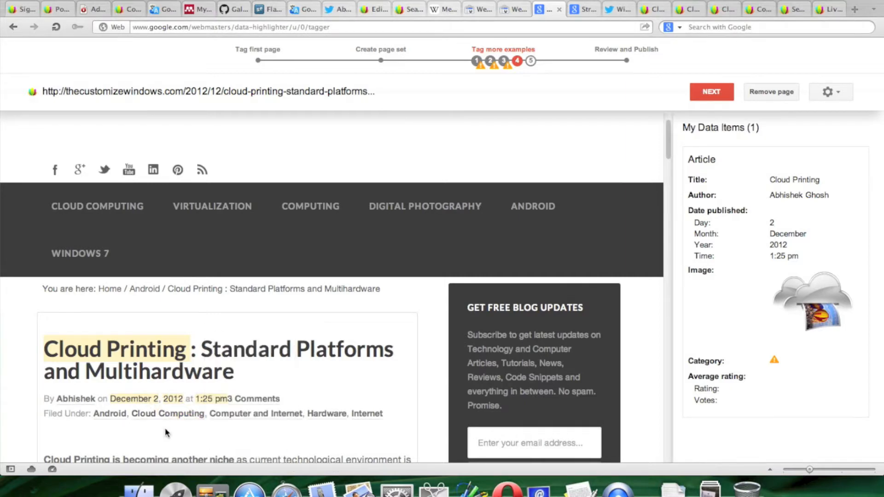
scroll(138, 414, "down", 5)
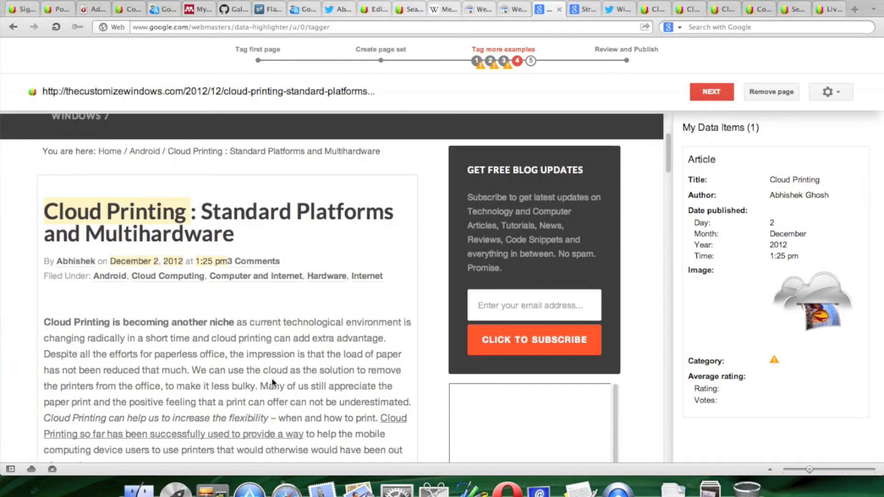
scroll(272, 376, "up", 3)
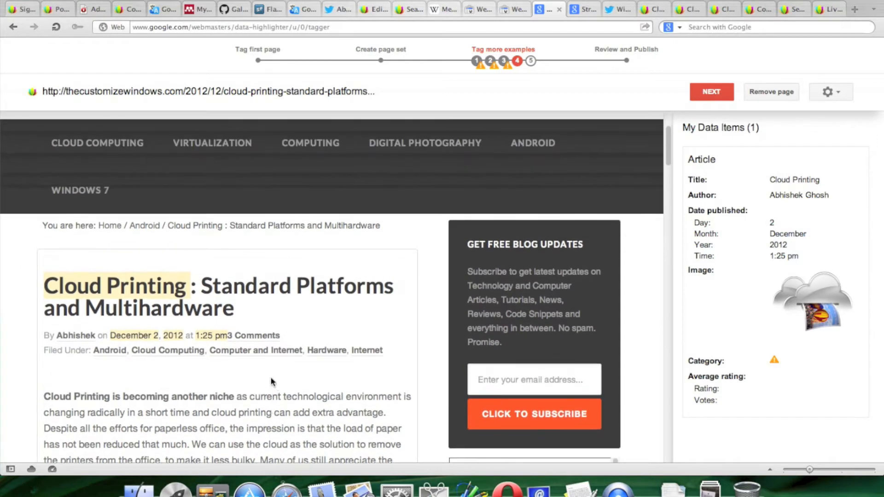
Tag "Cloud Computing" in the cloud printing article's "Filed Under" line as Category
left_click(132, 351)
left_click(127, 362)
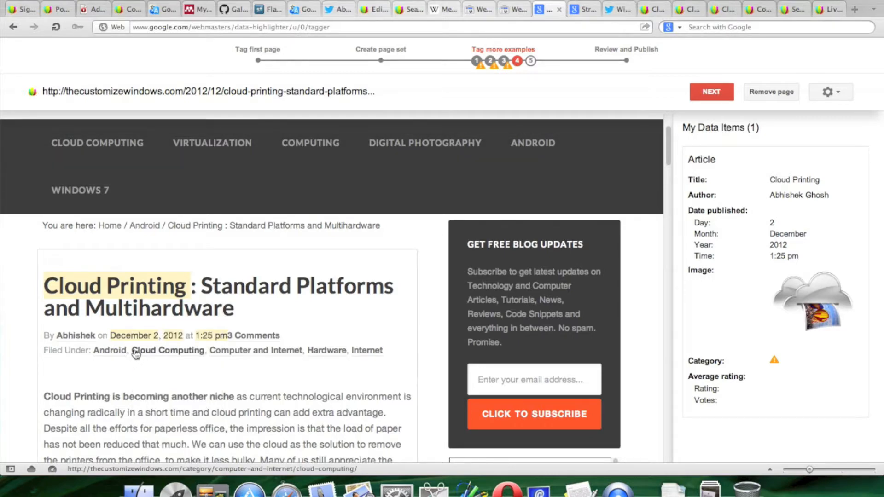
left_click_drag(133, 352, 191, 355)
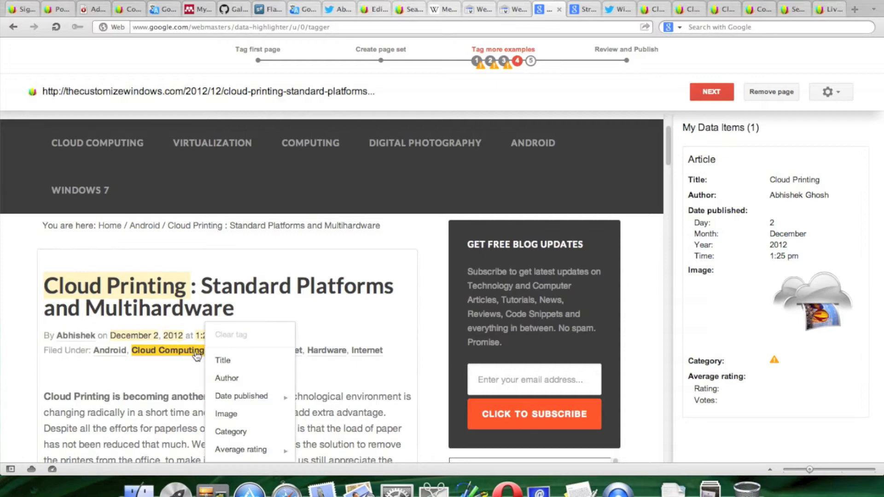
left_click(245, 433)
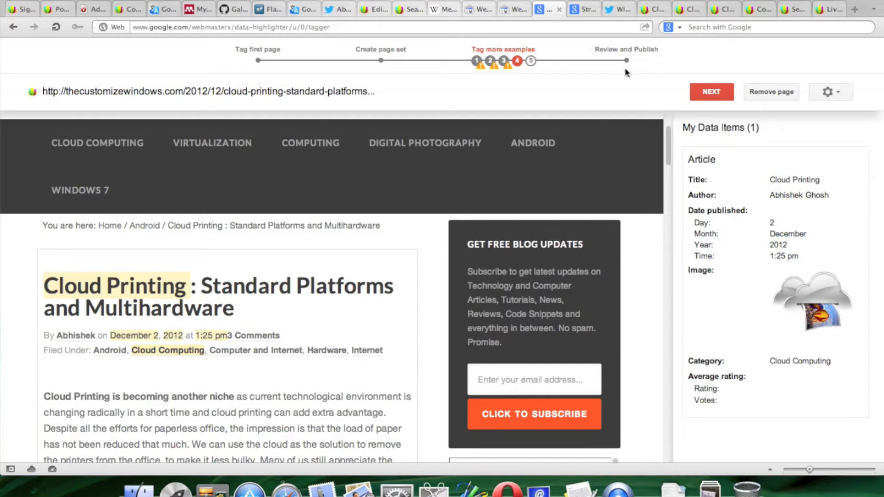
Proceed to the fifth example page and remove the open source hardware article from the example pages
left_click(709, 92)
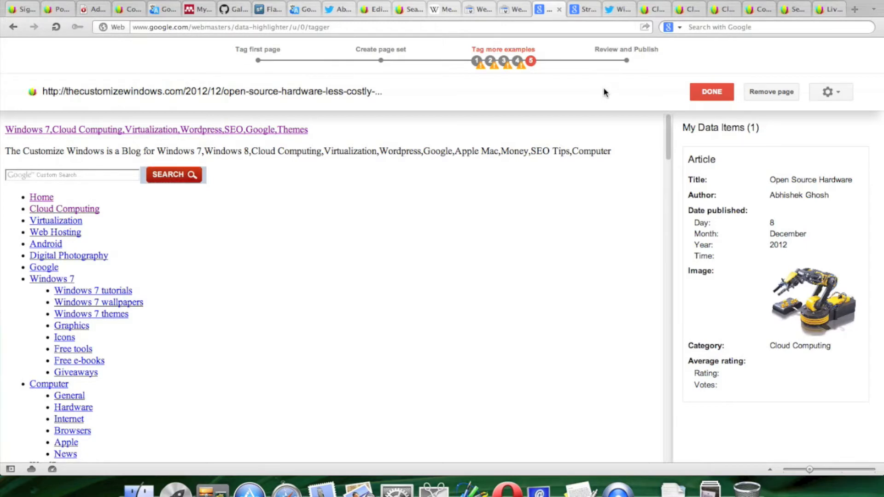
scroll(602, 192, "down", 3)
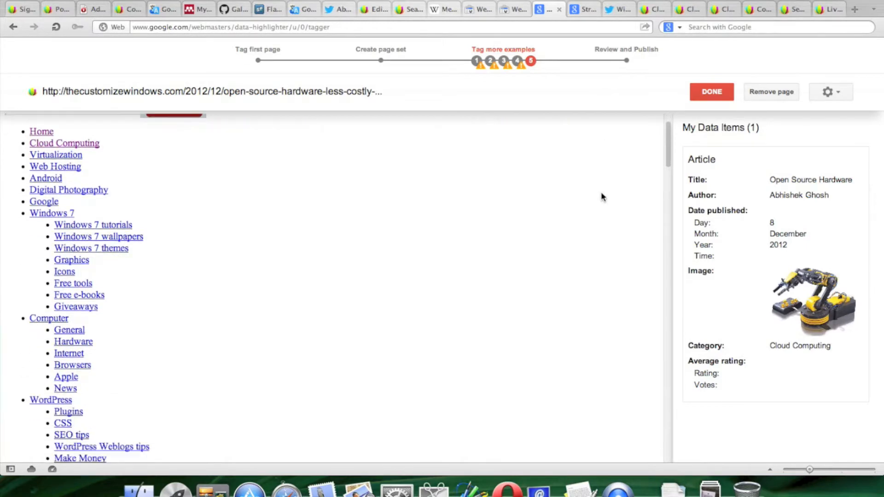
left_click(772, 91)
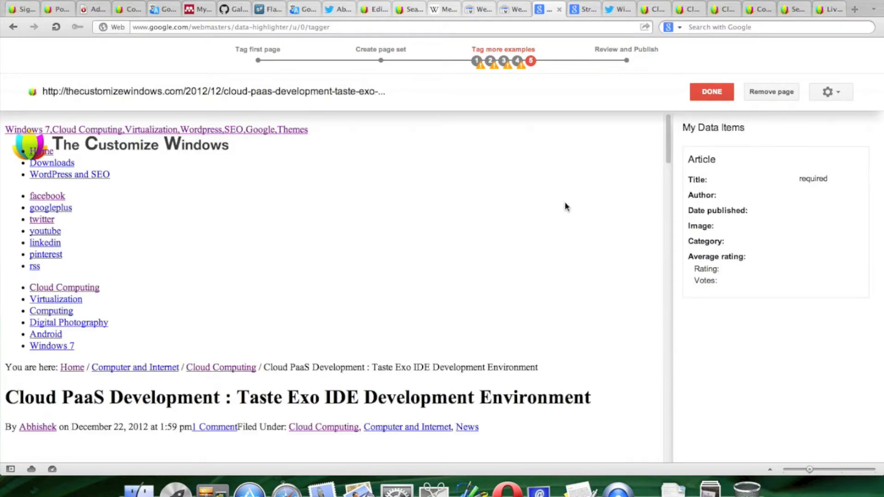
Tag "Cloud PaaS Development" in the fifth example article's main heading as Title
scroll(565, 207, "down", 4)
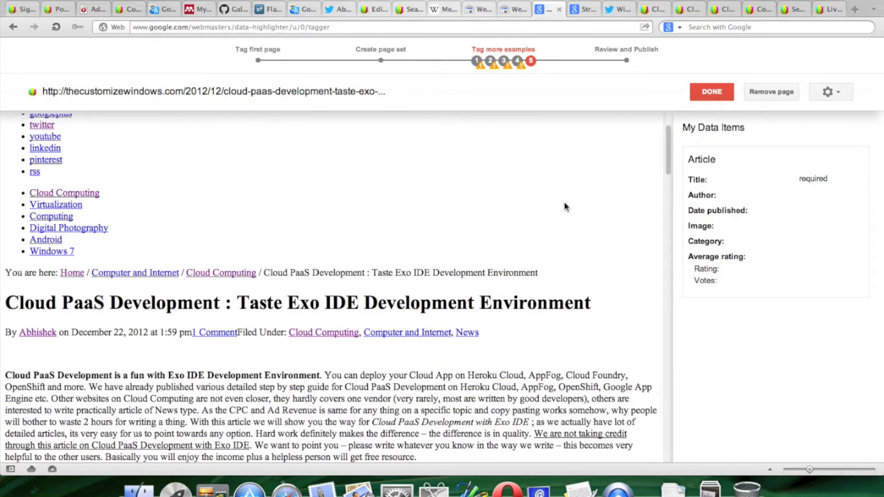
left_click_drag(223, 302, 32, 302)
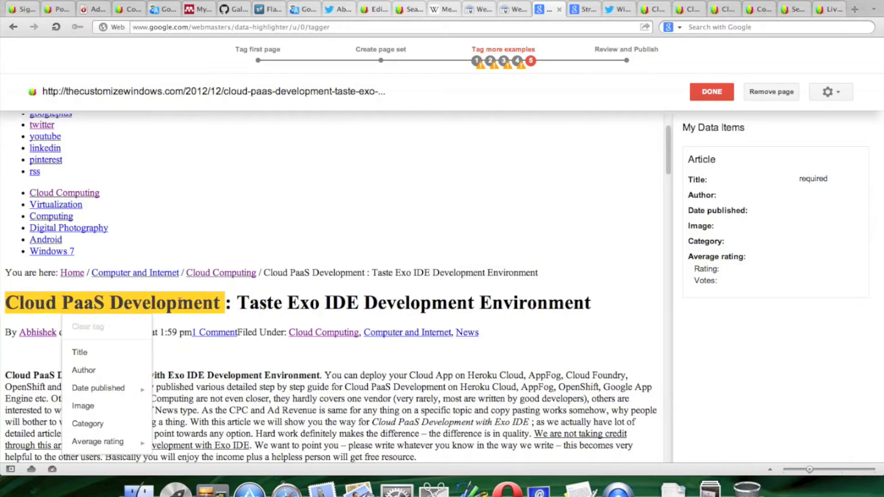
double_click(202, 305)
left_click(207, 321)
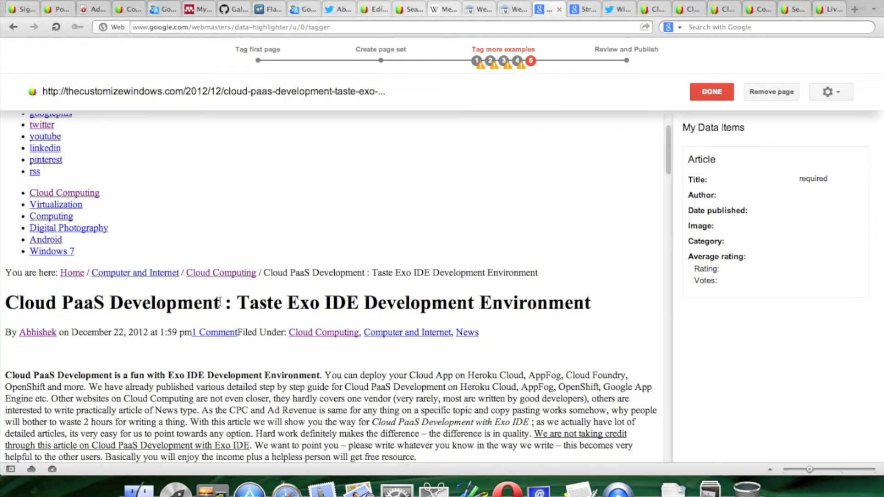
left_click_drag(220, 303, 19, 301)
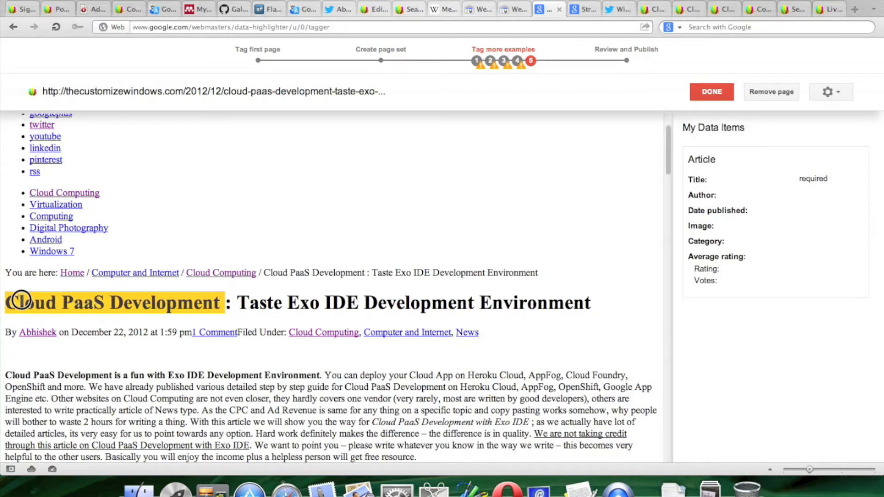
left_click(96, 359)
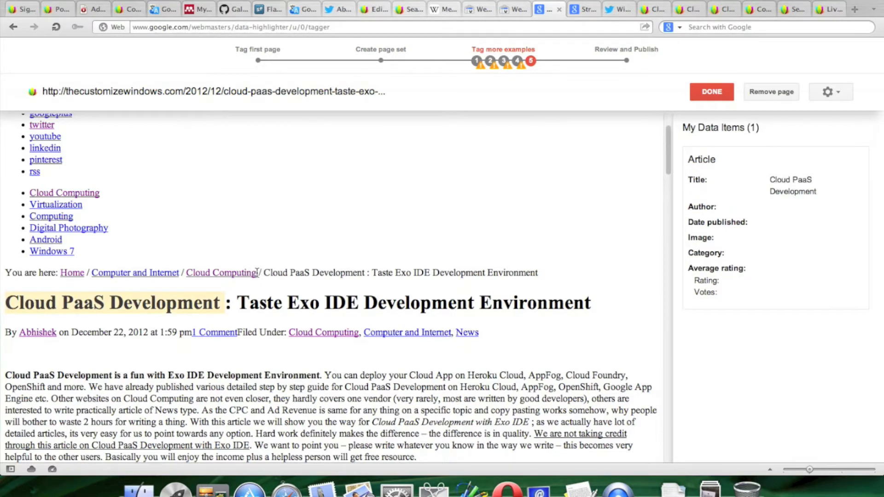
Check the fifth article's tagged image and data item, and finish tagging examples to reach the review of sample pages
scroll(241, 304, "down", 6)
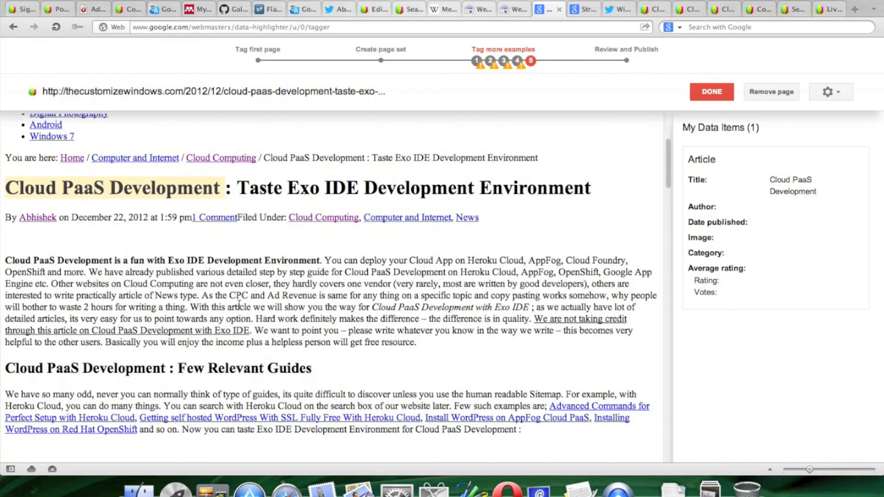
scroll(395, 328, "down", 4)
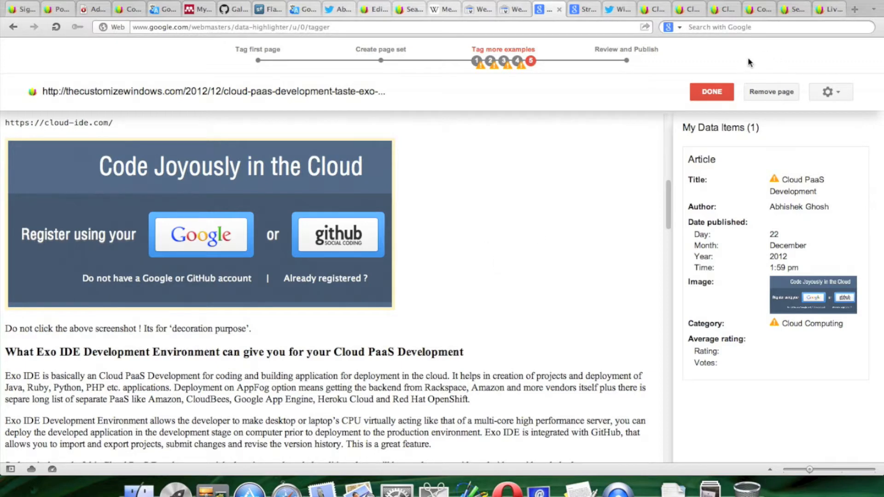
left_click(712, 95)
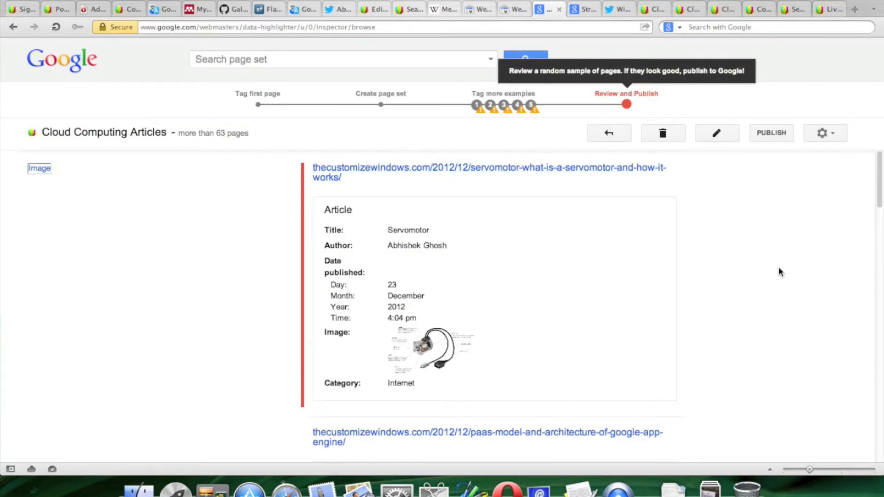
Open the servomotor article from the review sample and remove that page from the page set
scroll(760, 265, "down", 3)
scroll(752, 261, "down", 2)
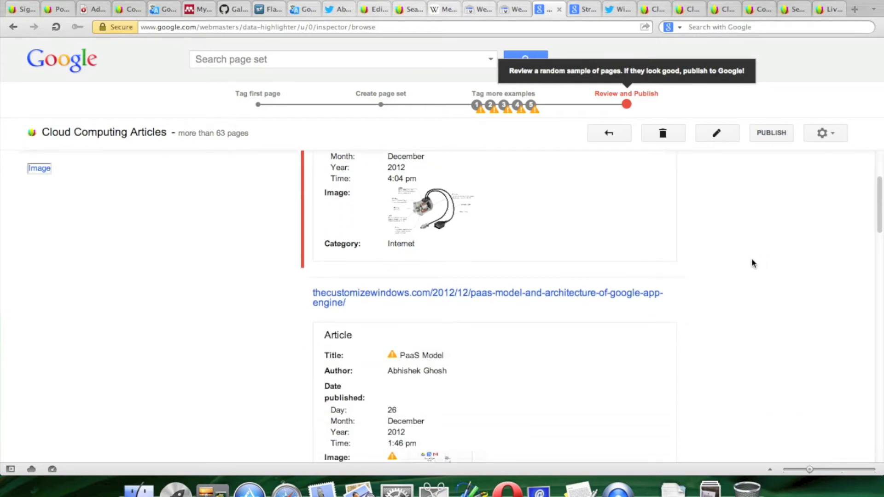
scroll(752, 261, "up", 2)
left_click(619, 263)
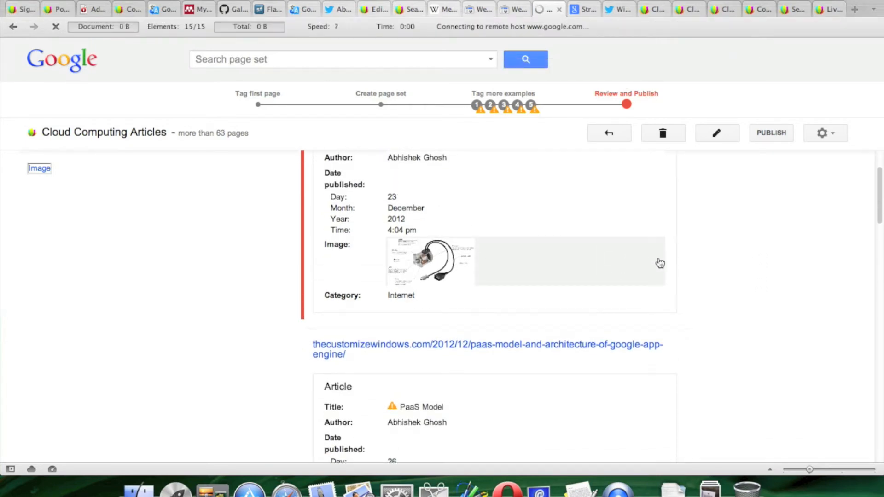
scroll(683, 259, "up", 3)
left_click(503, 170)
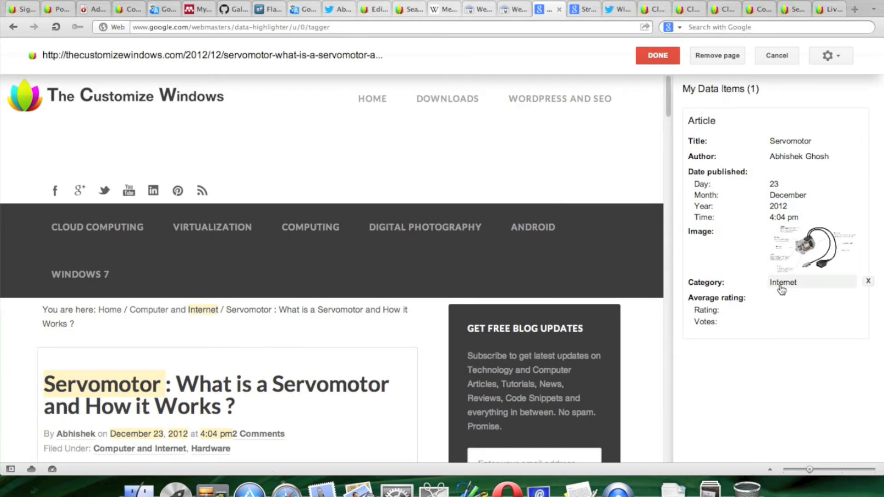
left_click(709, 60)
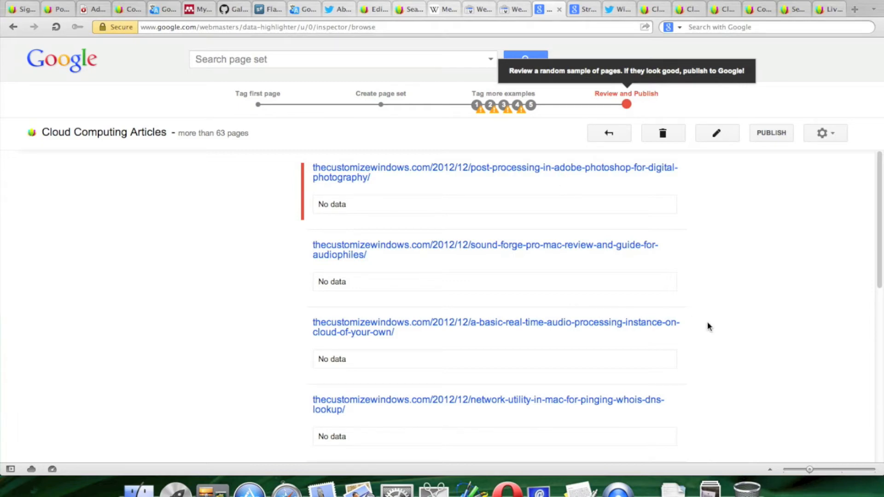
Look through the new sample pages and try to publish the Cloud Computing Articles page set
scroll(700, 313, "down", 5)
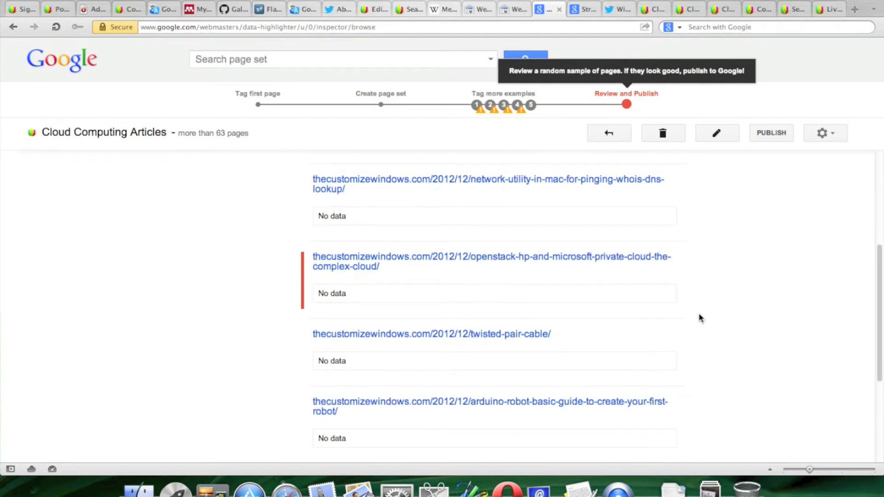
scroll(699, 318, "down", 5)
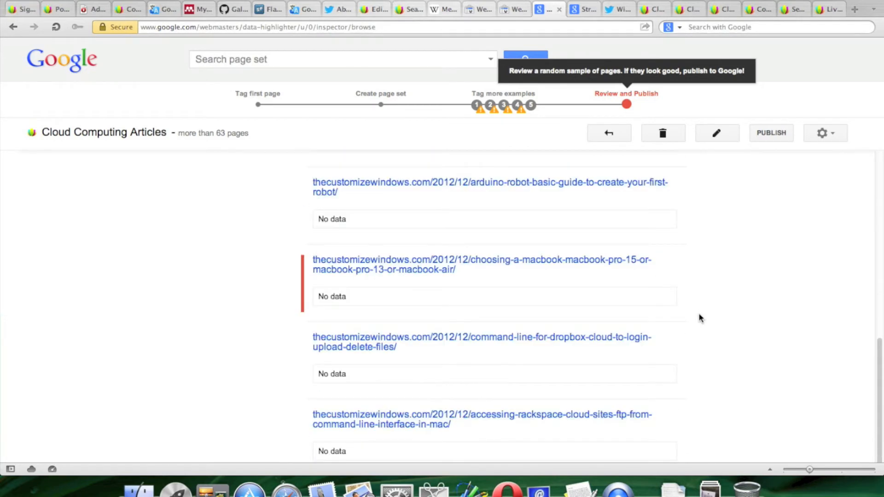
scroll(698, 313, "down", 5)
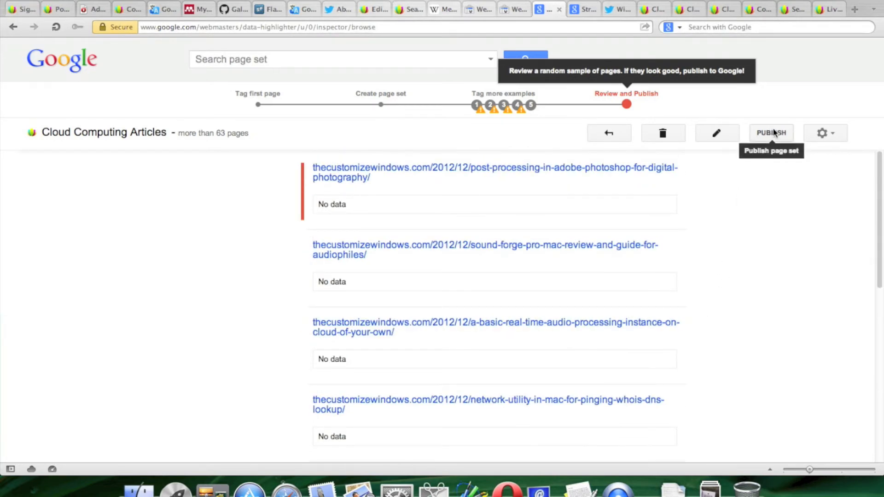
left_click(824, 133)
left_click(801, 118)
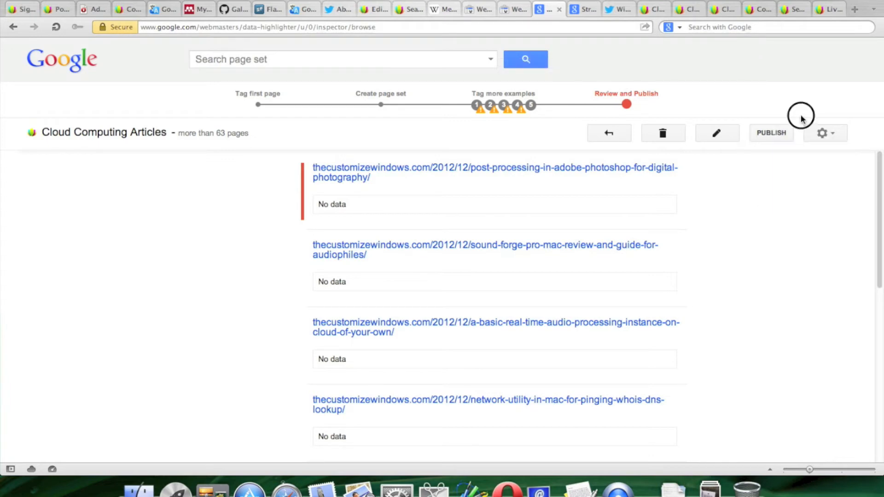
left_click(772, 133)
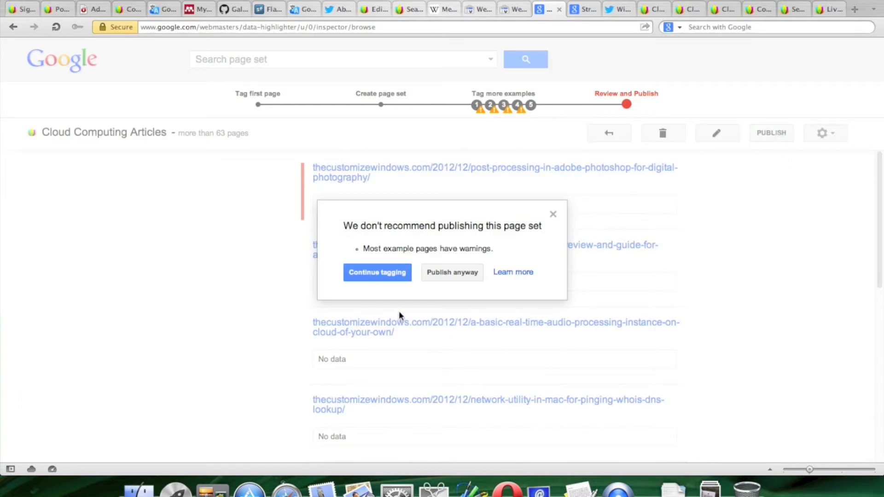
Choose to continue tagging instead of publishing anyway, and accept the Dropbox Cloud article's tags as they are
left_click(387, 274)
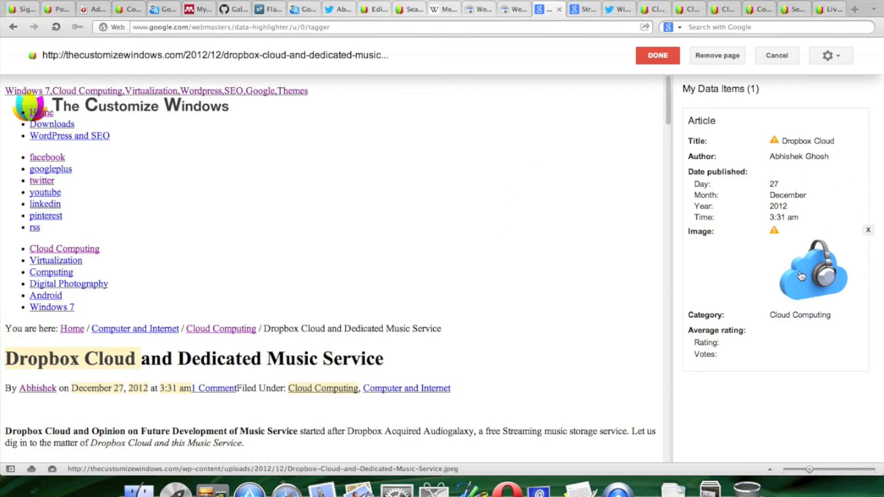
left_click(665, 59)
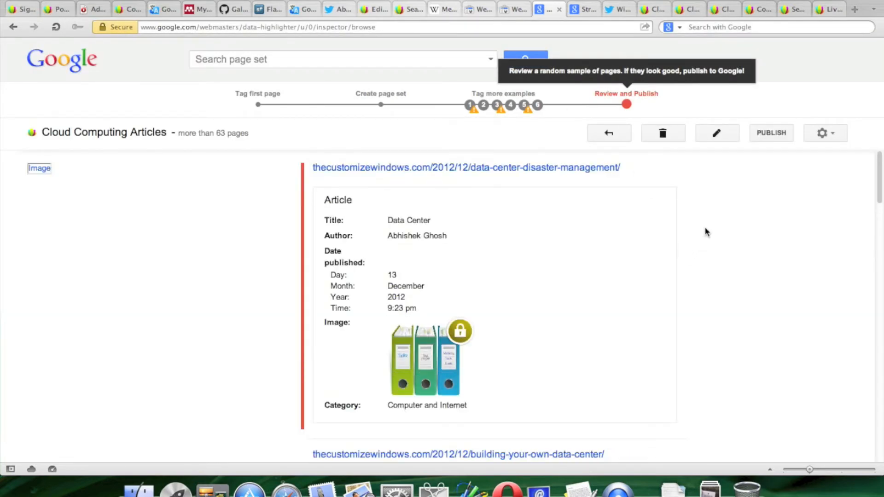
Examine the sample articles' extracted titles, dates, images and categories, and look for pages without data
scroll(713, 223, "down", 5)
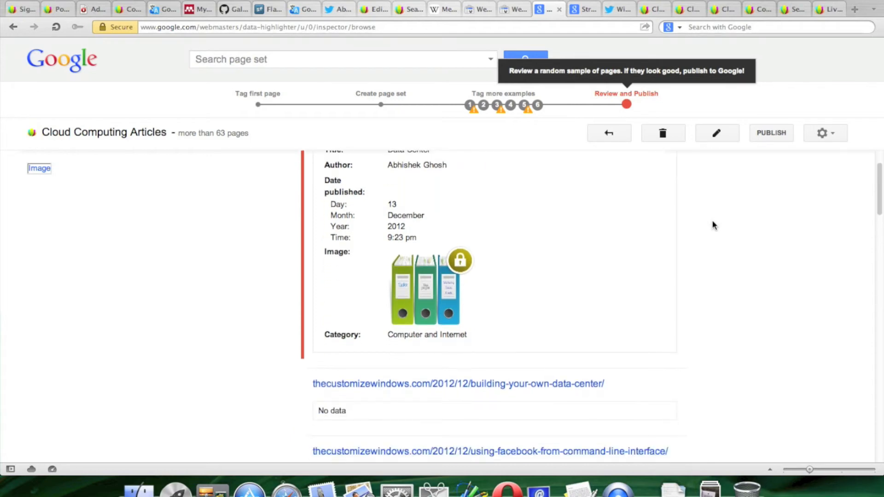
scroll(712, 224, "down", 3)
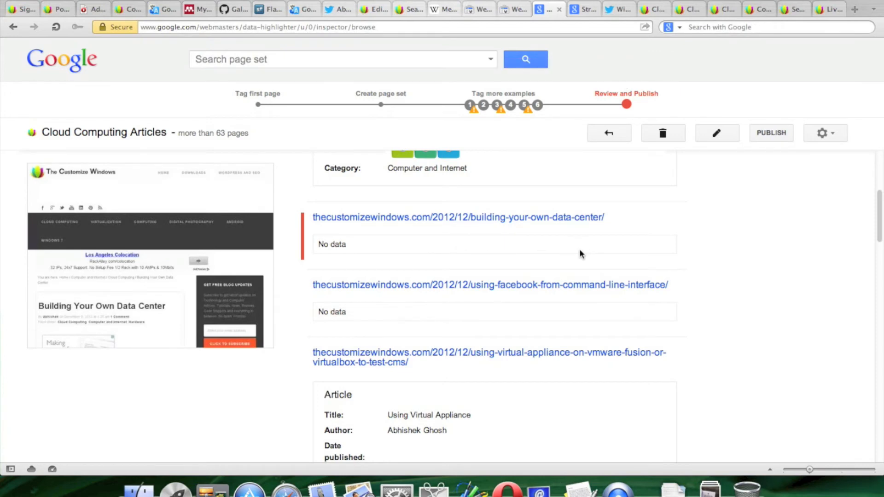
scroll(608, 258, "down", 3)
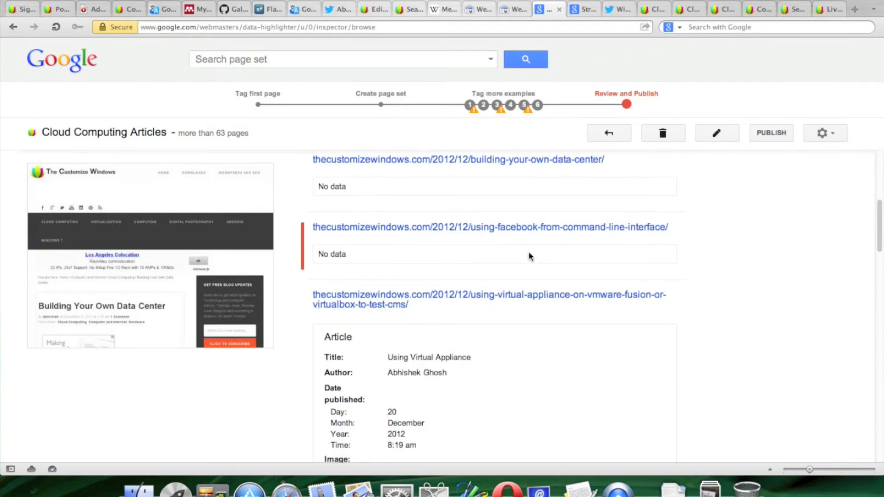
scroll(423, 242, "down", 10)
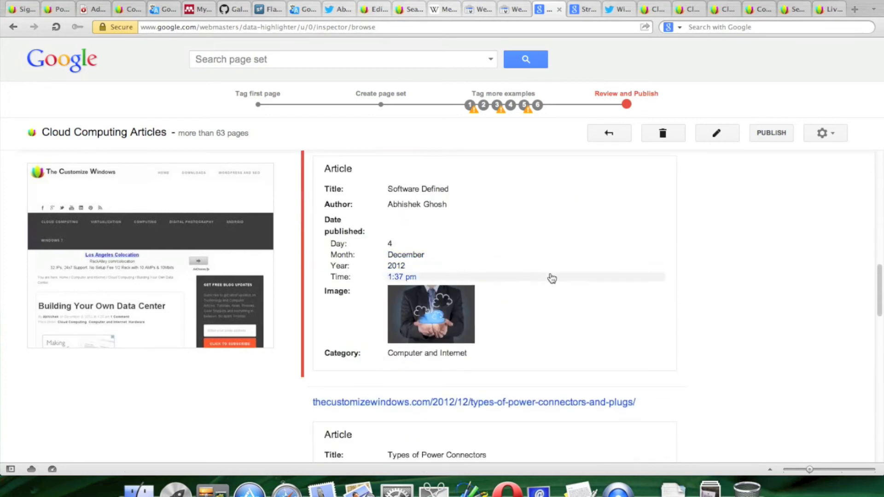
scroll(667, 291, "down", 5)
scroll(564, 372, "down", 7)
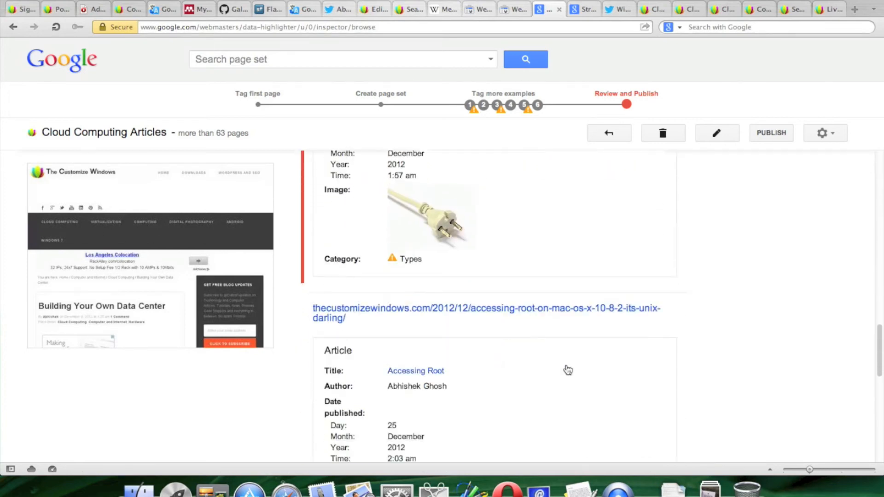
scroll(565, 383, "down", 6)
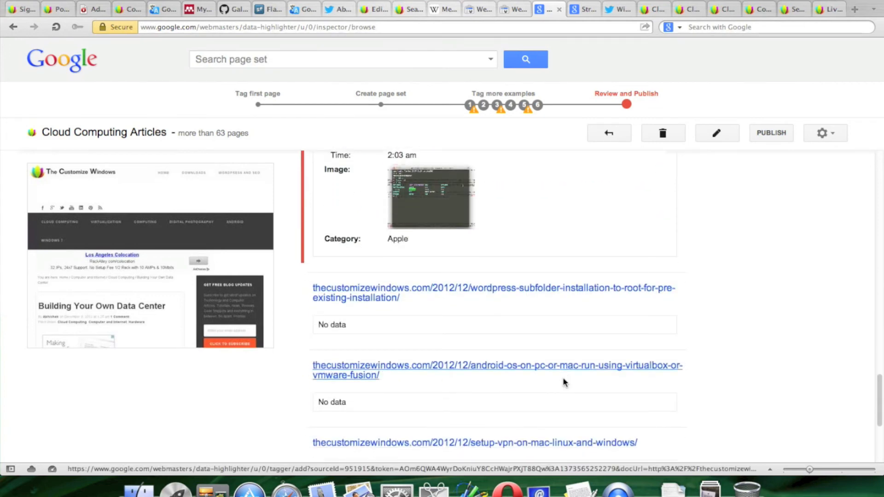
scroll(565, 384, "up", 10)
scroll(564, 381, "up", 15)
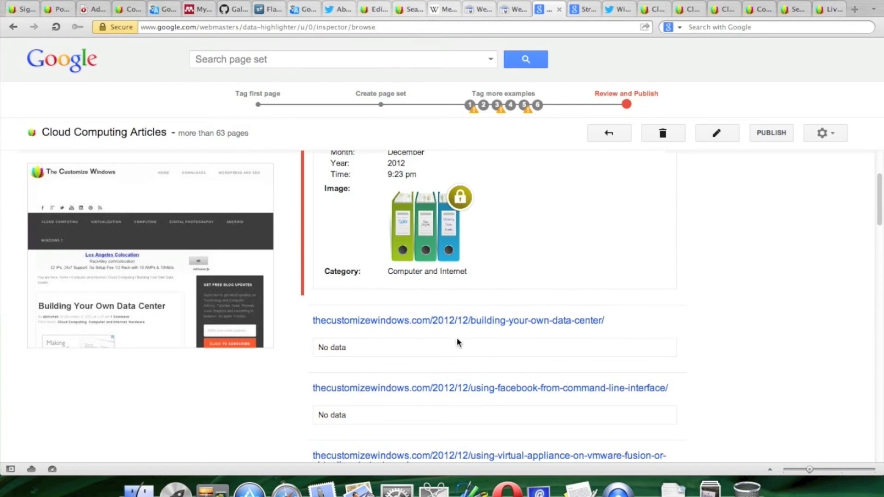
Open the "Building Your Own Data Center" article from the sample and remove that page from the page set
left_click(515, 322)
scroll(679, 313, "up", 3)
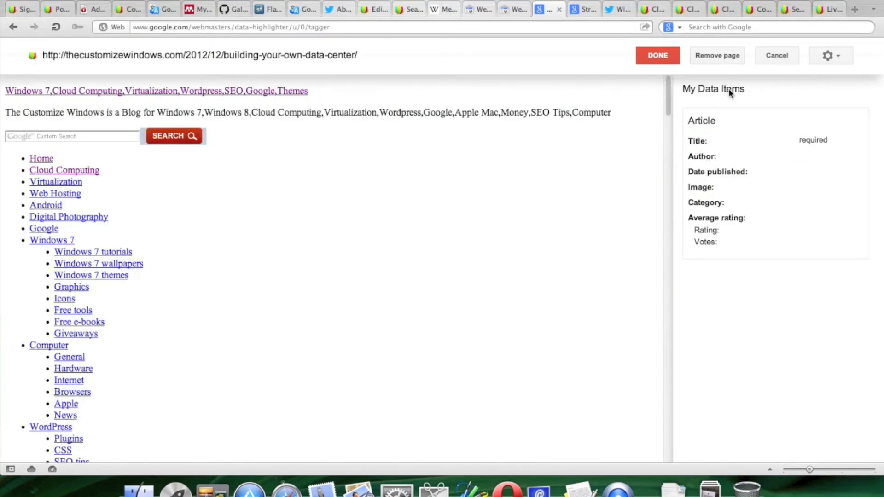
scroll(520, 198, "down", 5)
scroll(516, 205, "down", 4)
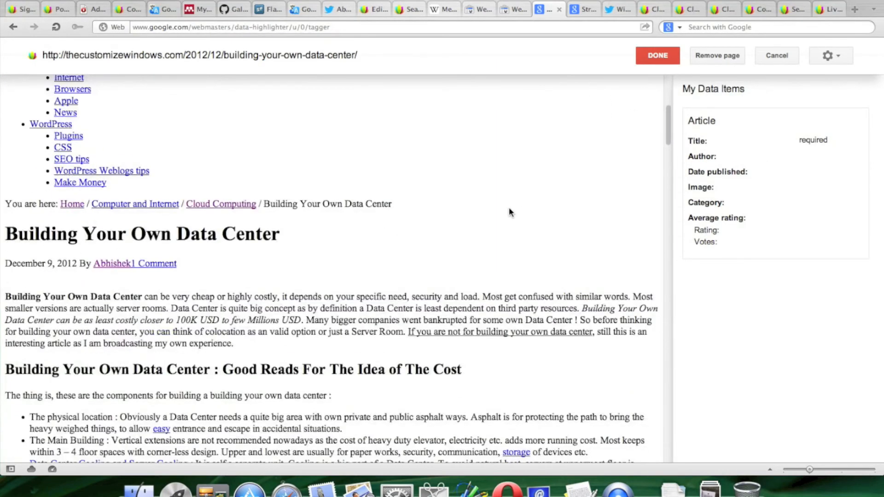
scroll(442, 206, "down", 1)
left_click(715, 63)
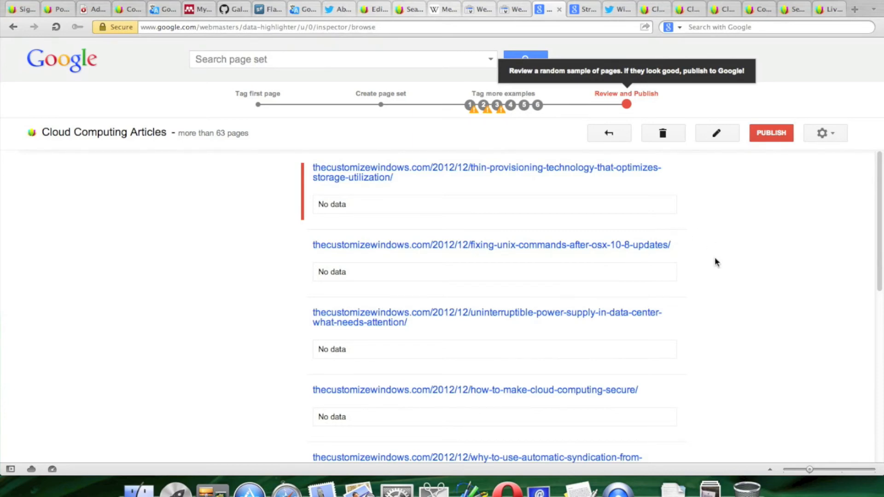
Look over the refreshed sample pages and publish the Cloud Computing Articles page set
scroll(715, 258, "down", 3)
scroll(715, 258, "up", 3)
scroll(714, 261, "down", 5)
scroll(715, 258, "down", 4)
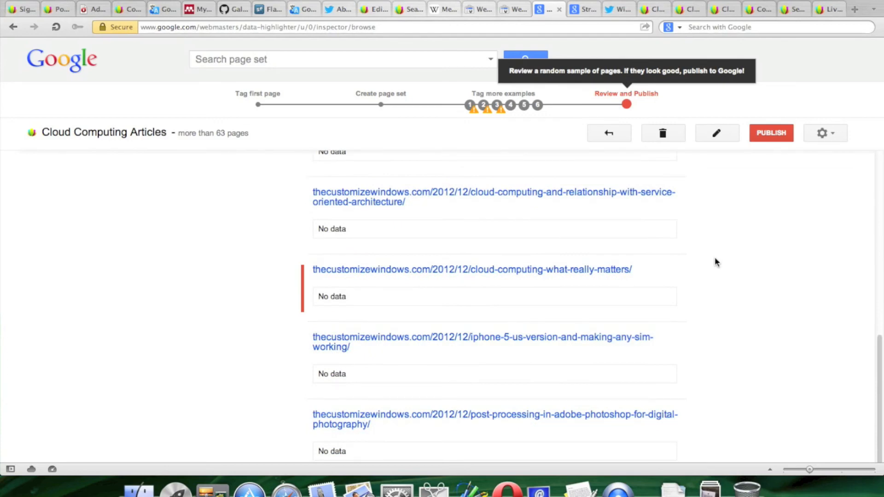
scroll(714, 262, "up", 7)
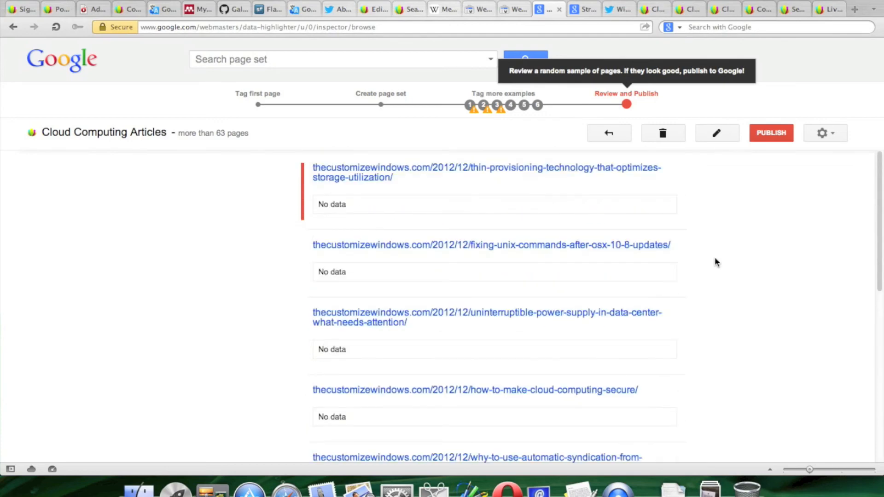
scroll(715, 261, "down", 7)
left_click(762, 135)
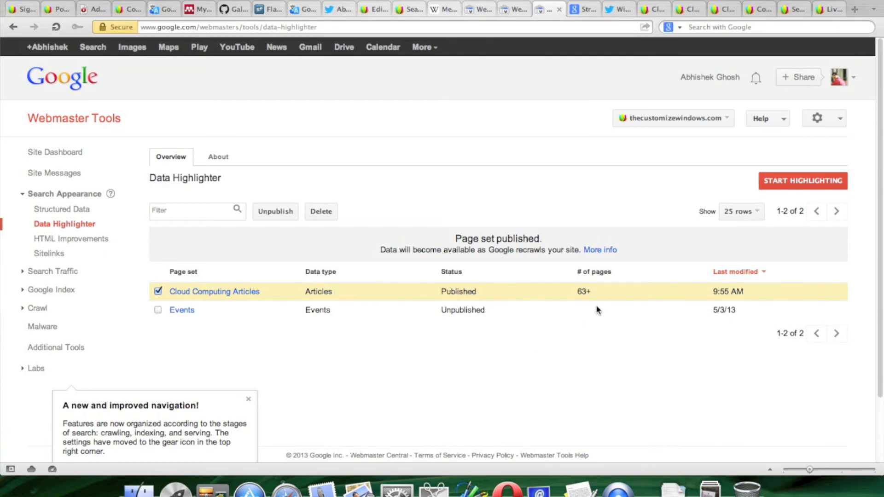
Reopen the published Cloud Computing Articles page set and look through its sample pages
left_click(225, 297)
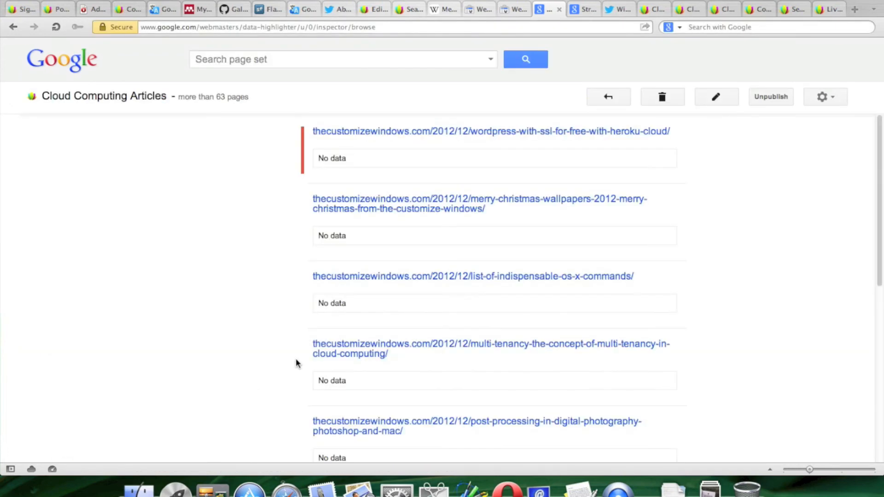
scroll(693, 226, "down", 3)
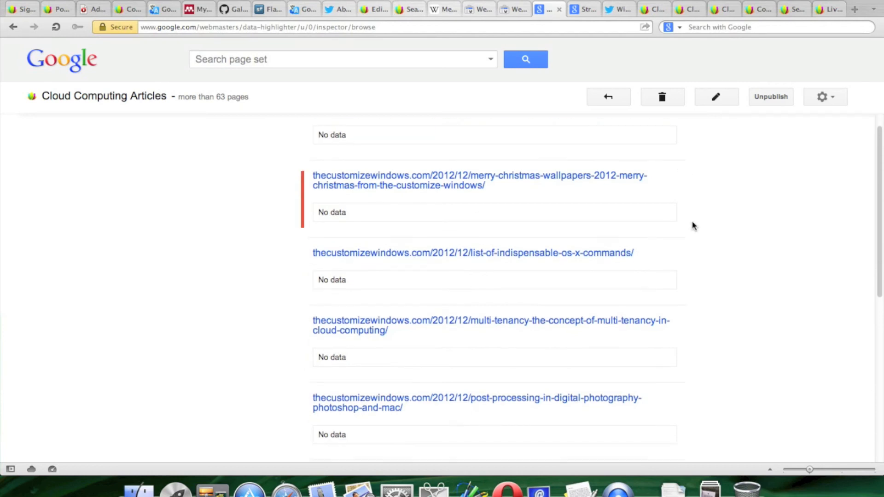
scroll(645, 221, "up", 2)
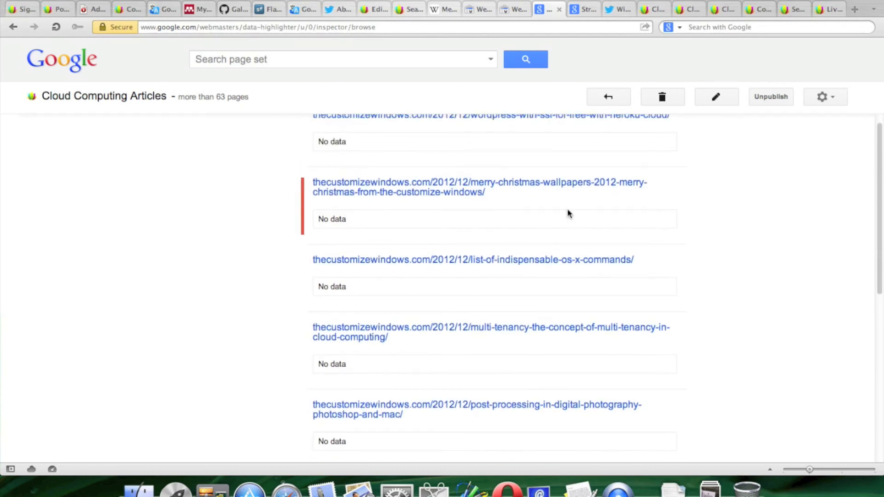
Open the "Merry Christmas Wallpapers 2012" article from the sample pages and remove it from the page set
scroll(559, 230, "up", 1)
scroll(559, 228, "down", 1)
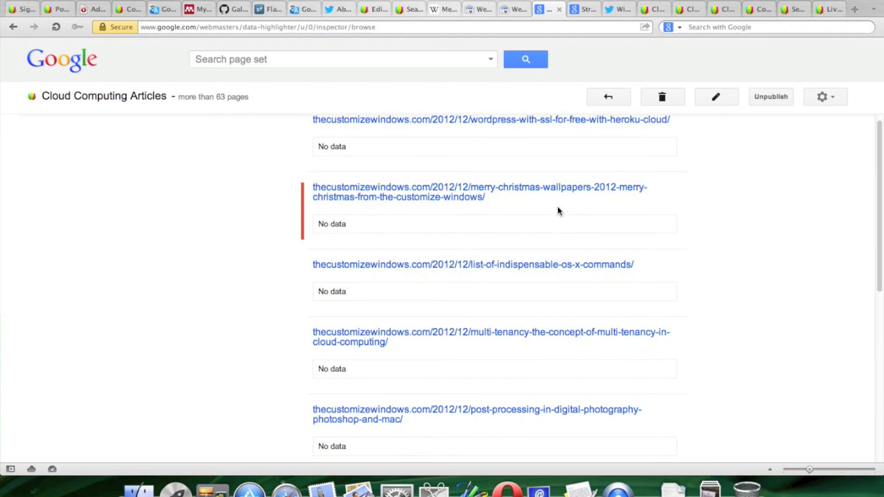
left_click(461, 202)
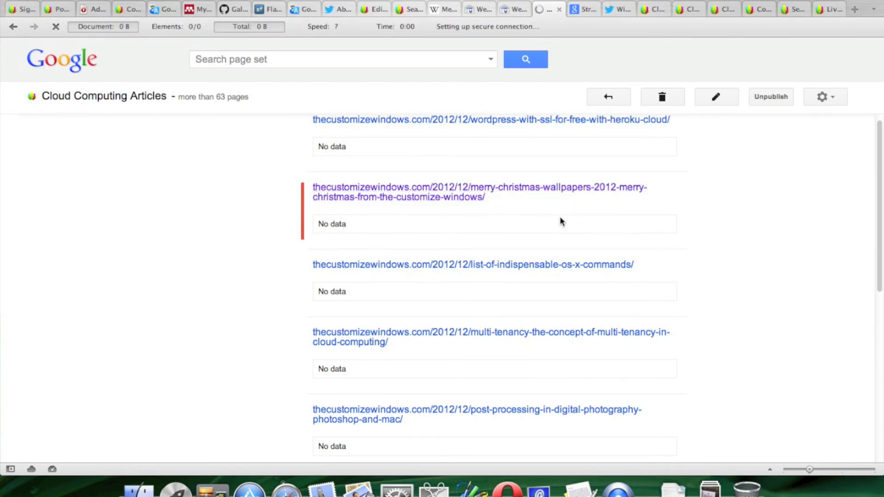
scroll(723, 213, "down", 1)
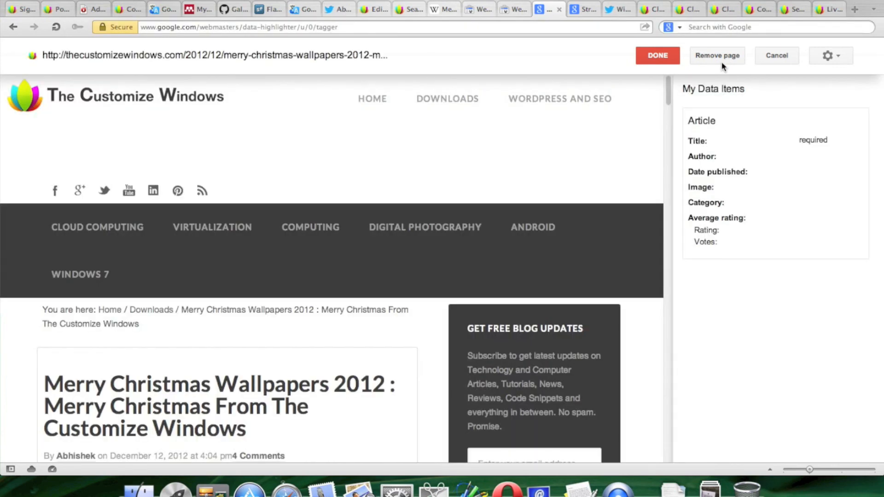
left_click(721, 65)
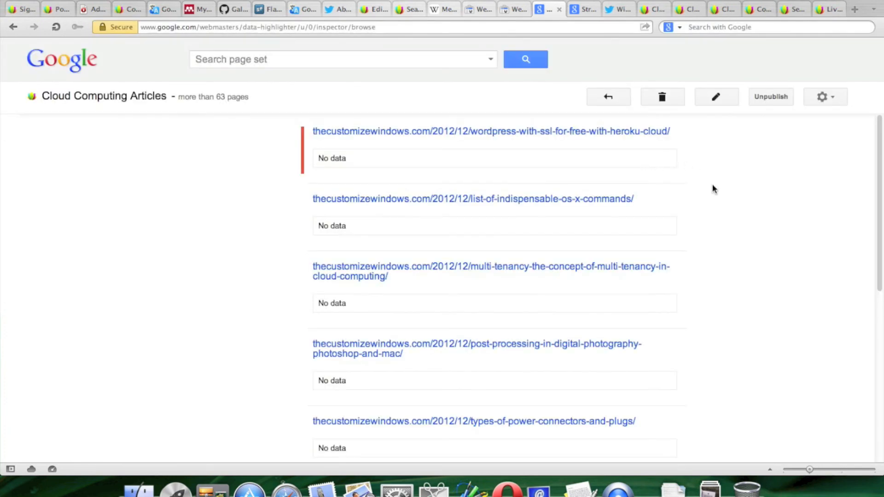
Look through the remaining sample pages of the Cloud Computing Articles set and return to the Data Highlighter overview
scroll(735, 207, "down", 4)
scroll(735, 208, "down", 5)
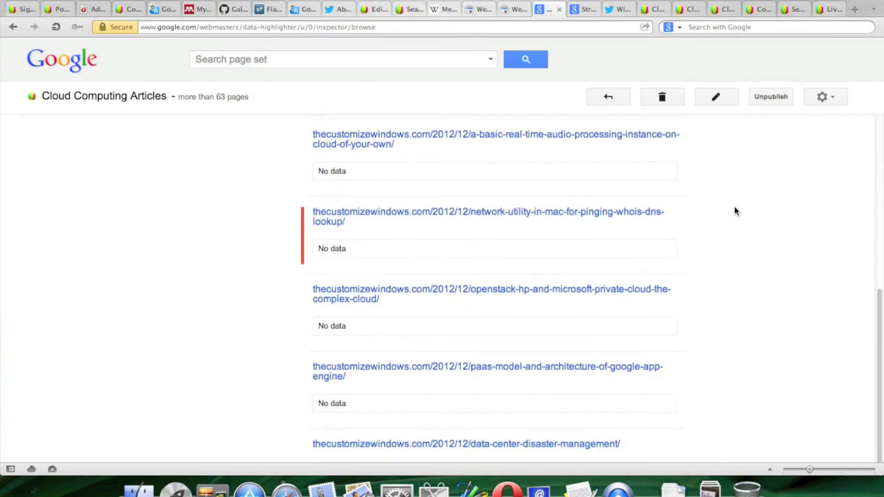
scroll(735, 208, "up", 9)
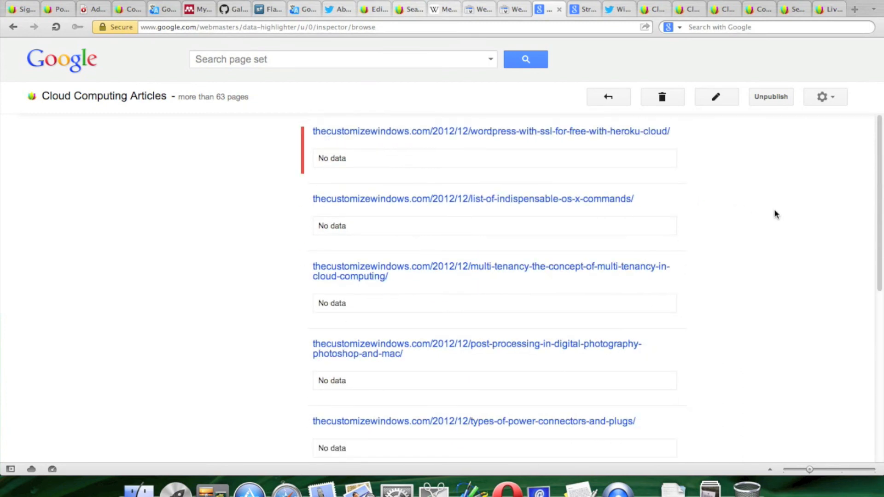
left_click(608, 97)
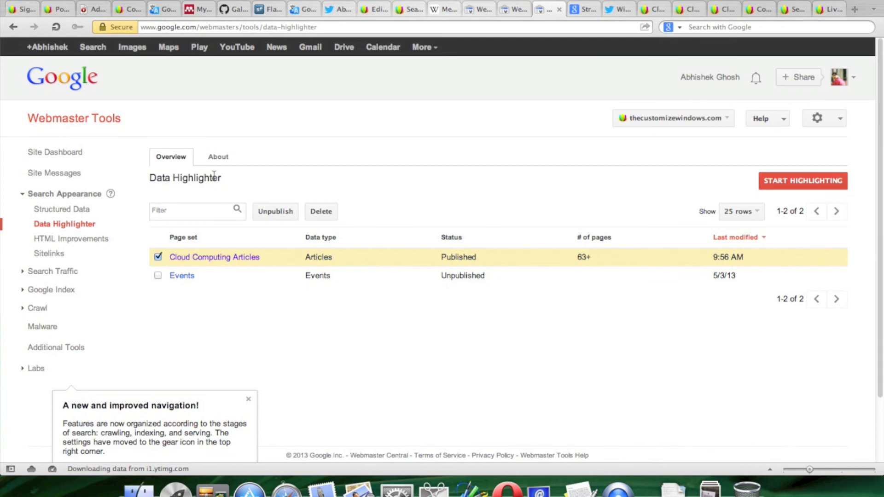
left_click(174, 258)
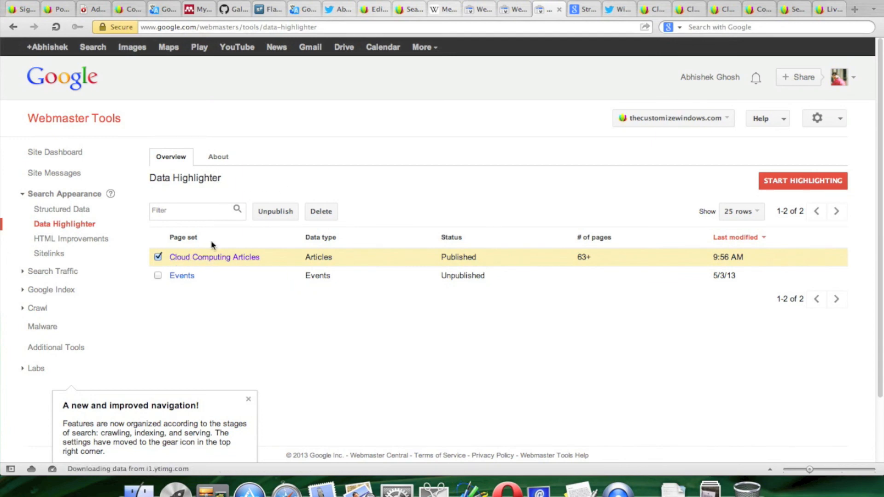